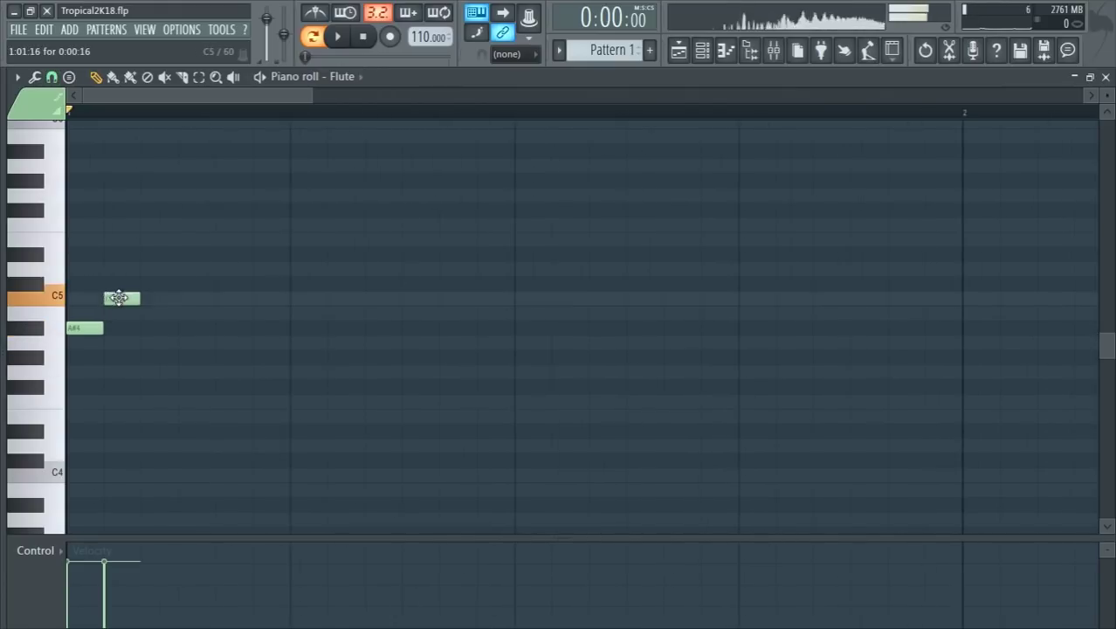
# Build the Flute melody from short A#4, C5, D#5, F5 and G5 notes, checking it by playback
pyautogui.press('space')
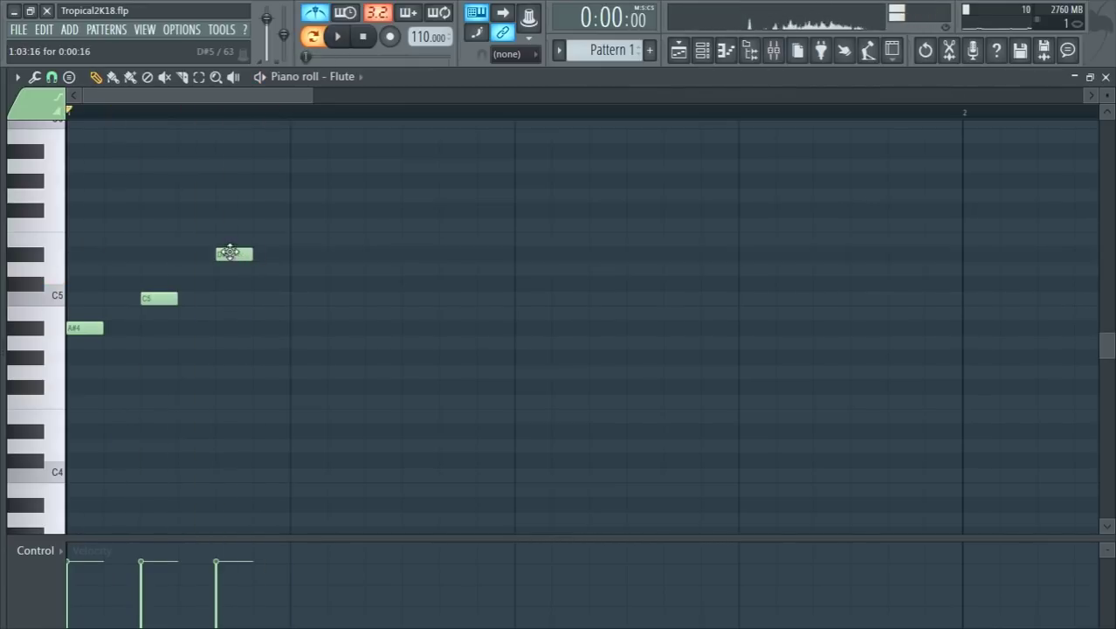
pyautogui.click(296, 254)
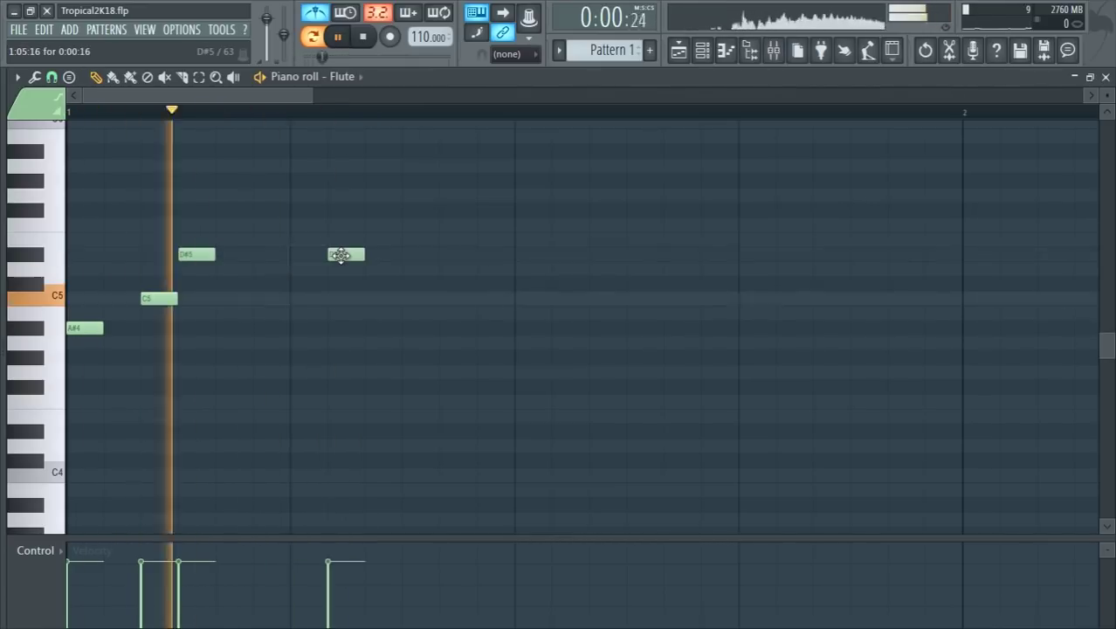
pyautogui.press('space')
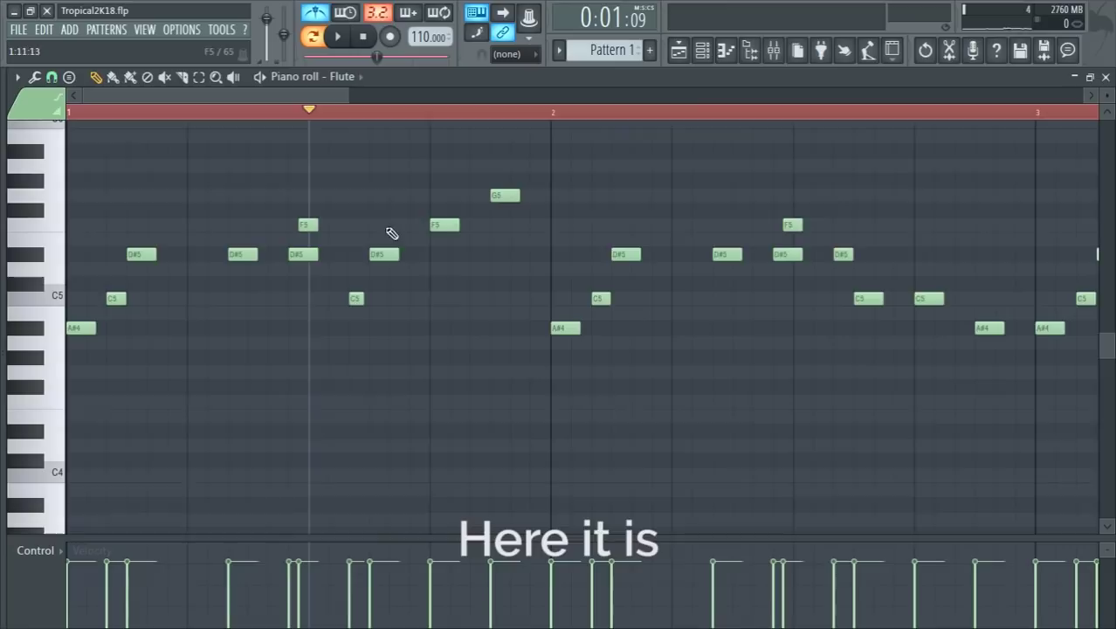
# Play back and review the Flute melody across all four bars
pyautogui.scroll(-4, 253, 244)
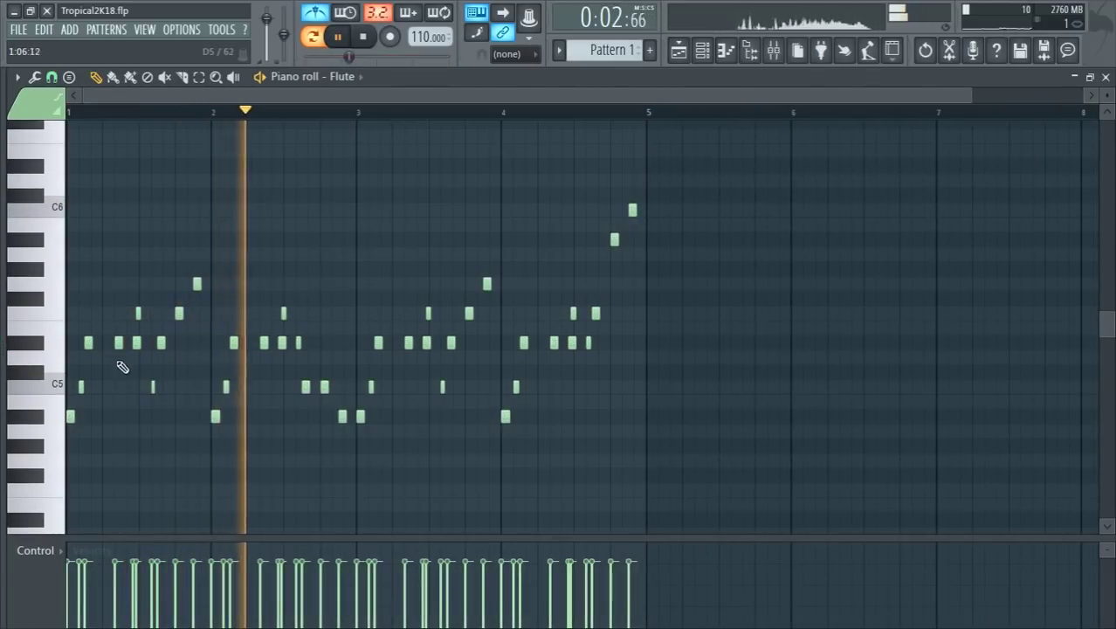
pyautogui.scroll(4, 281, 376)
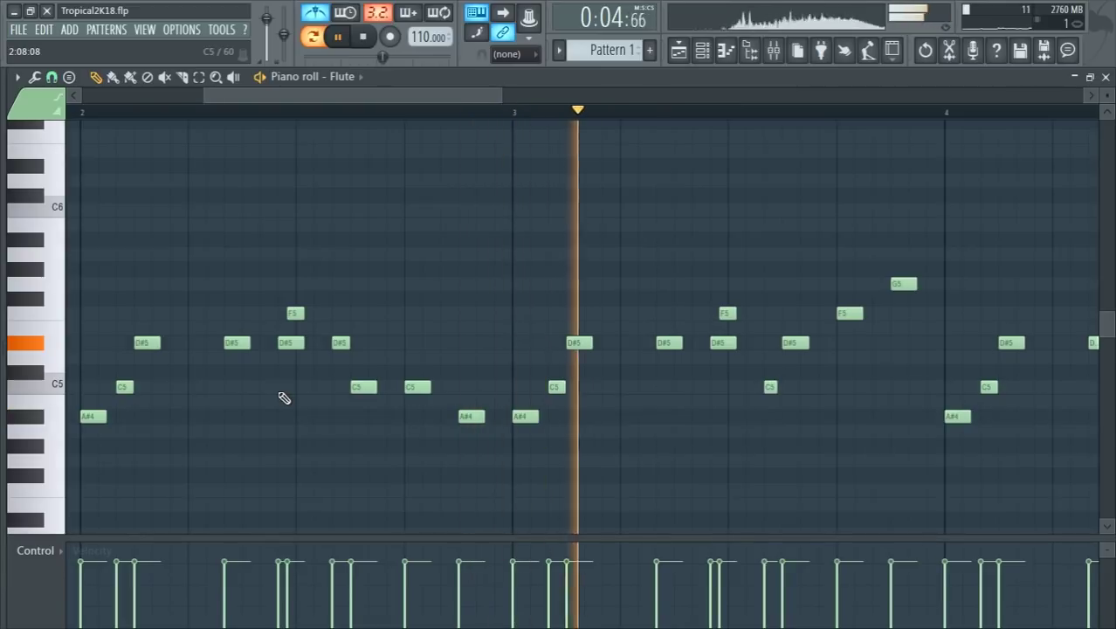
pyautogui.scroll(-2, 564, 419)
pyautogui.scroll(-1, 568, 423)
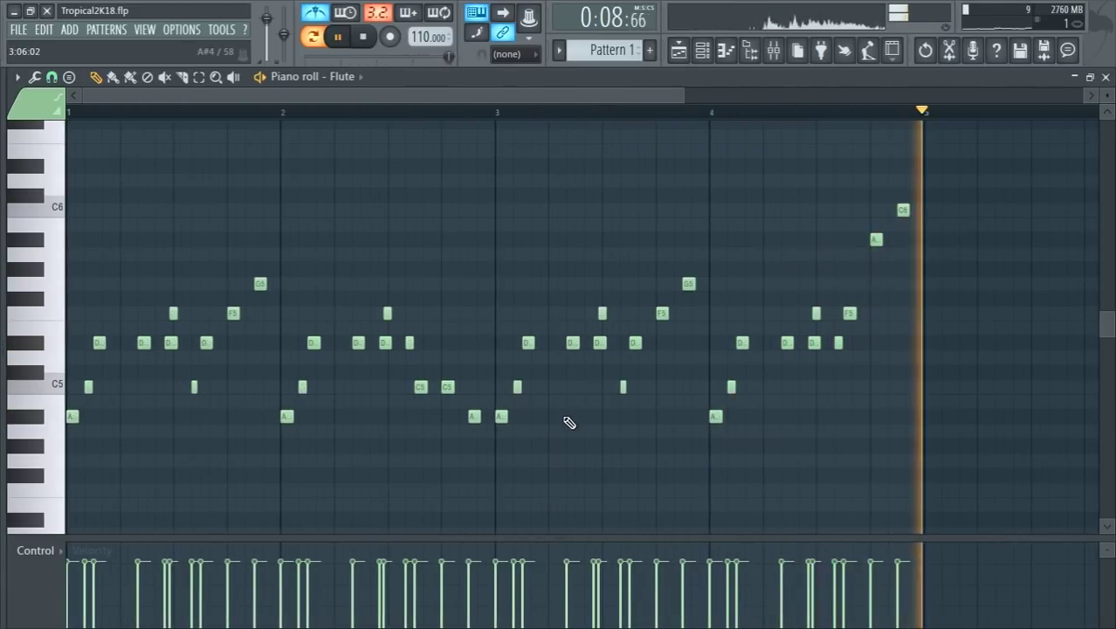
pyautogui.scroll(-4, 204, 468)
pyautogui.press('space')
# Raise the velocity of all Flute notes to maximum
pyautogui.hotkey('ctrl', 'a')
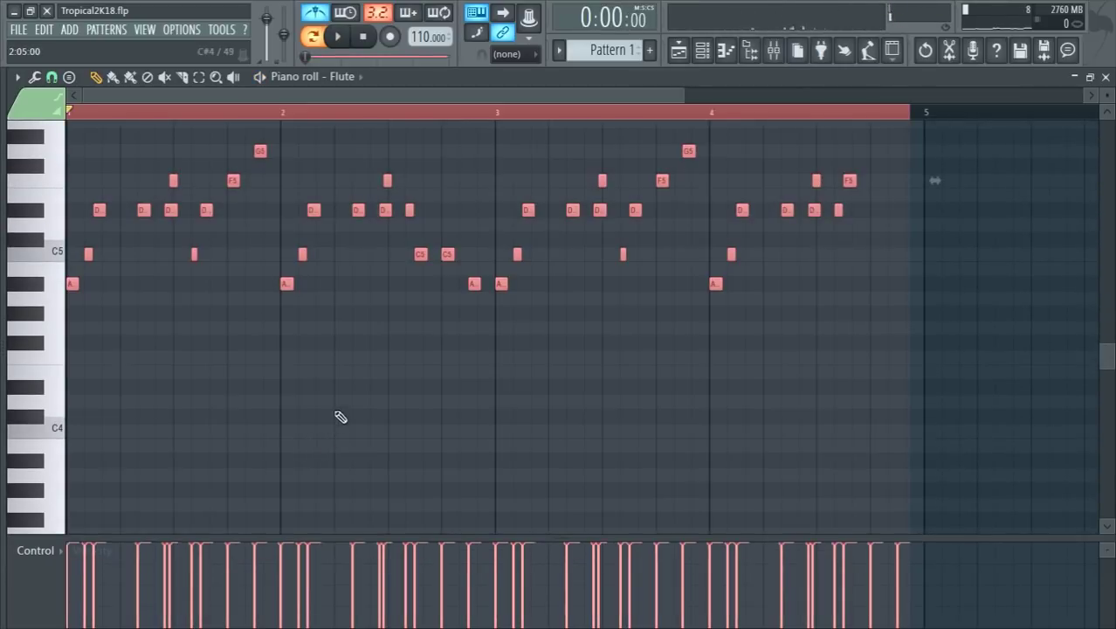
pyautogui.hotkey('ctrl', 'd')
# Copy the Flute melody to the Flute Attack channel and delete the short F5 notes overlapping D#5 in all four bars
pyautogui.click(704, 53)
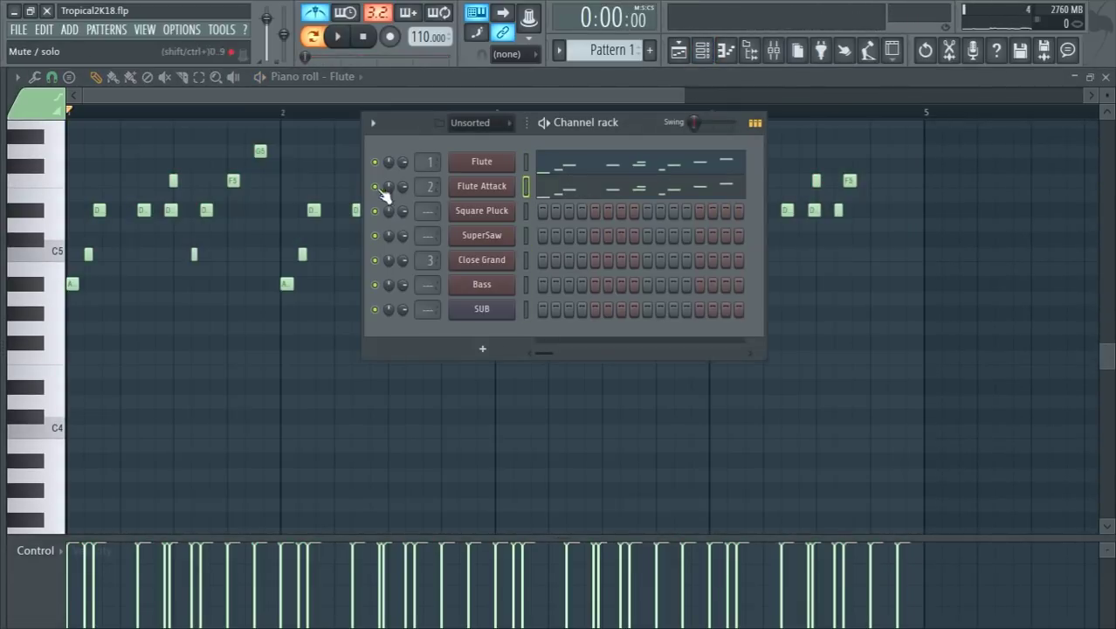
pyautogui.press('space')
pyautogui.click(591, 187)
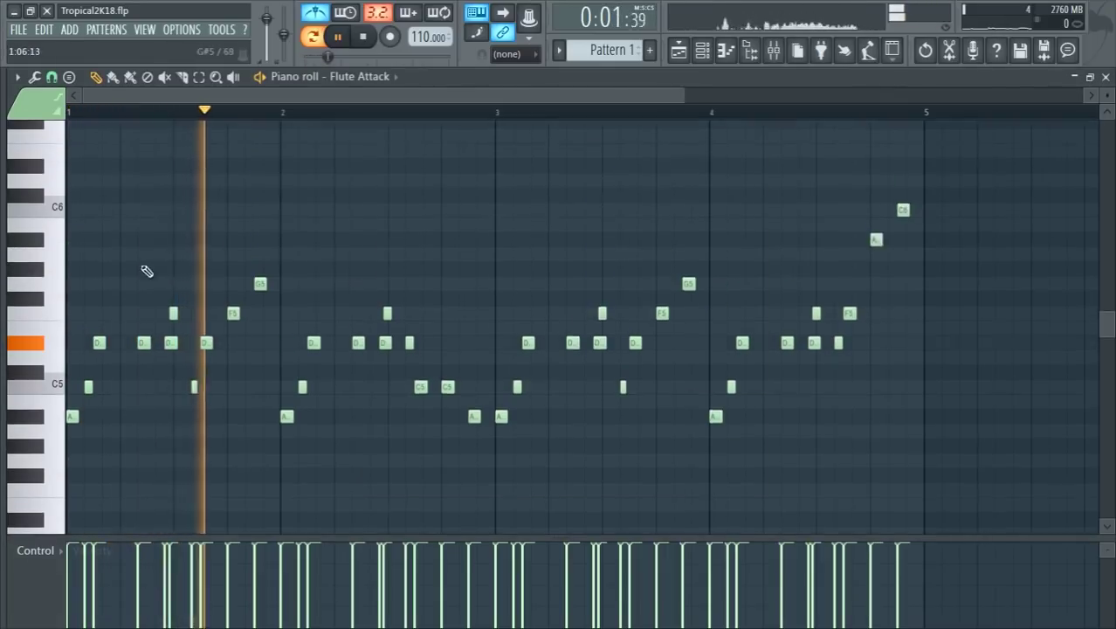
pyautogui.scroll(-2, 851, 308)
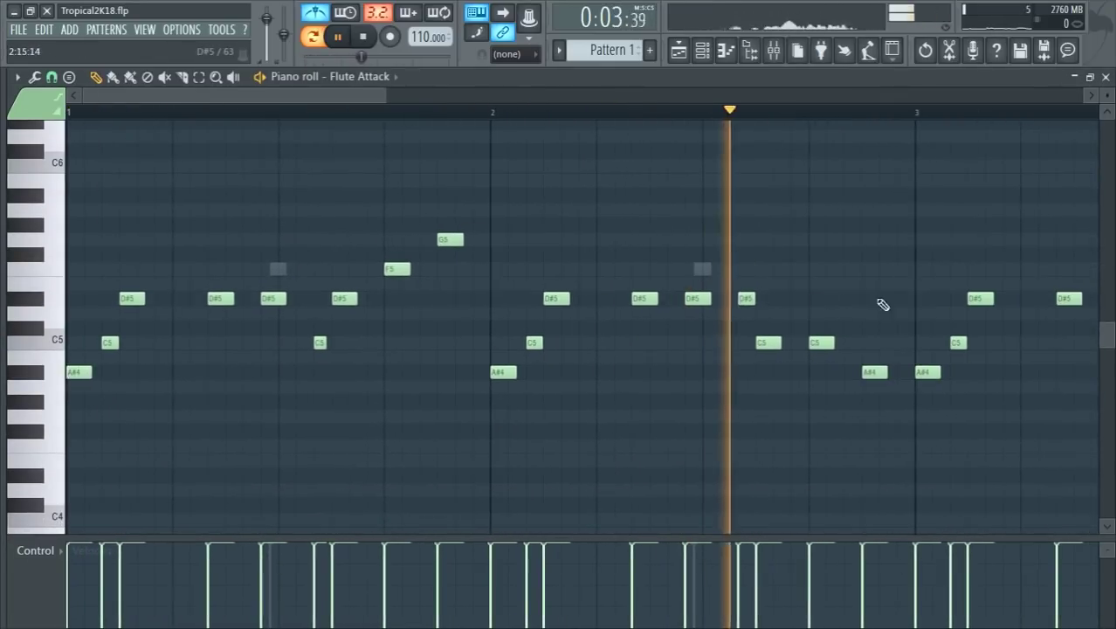
pyautogui.scroll(-1, 795, 296)
pyautogui.scroll(-1, 1013, 273)
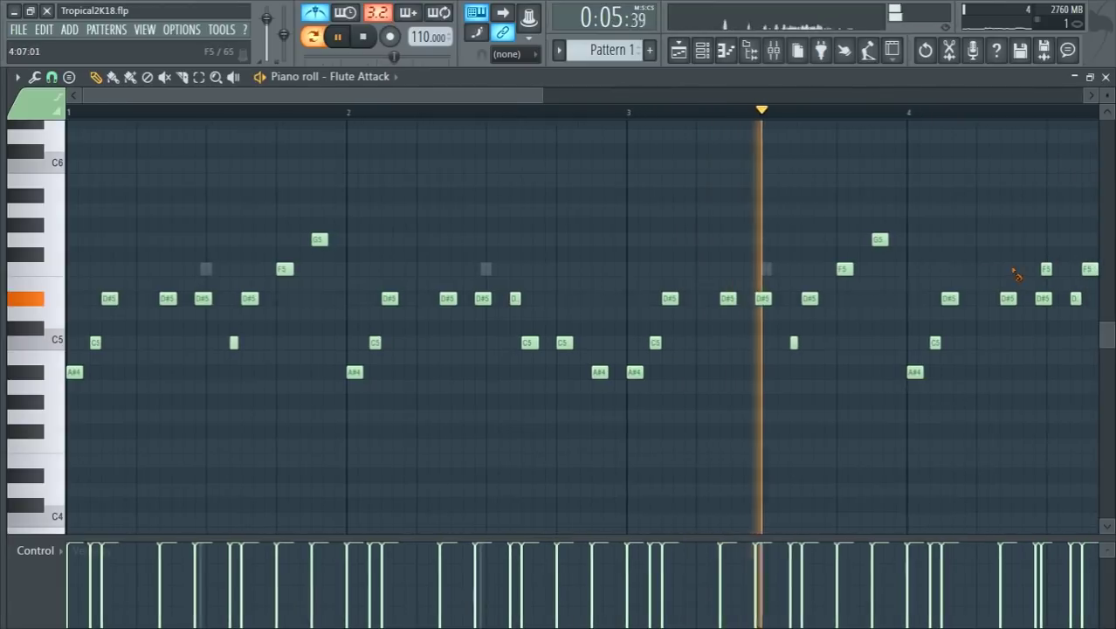
pyautogui.scroll(-1, 905, 200)
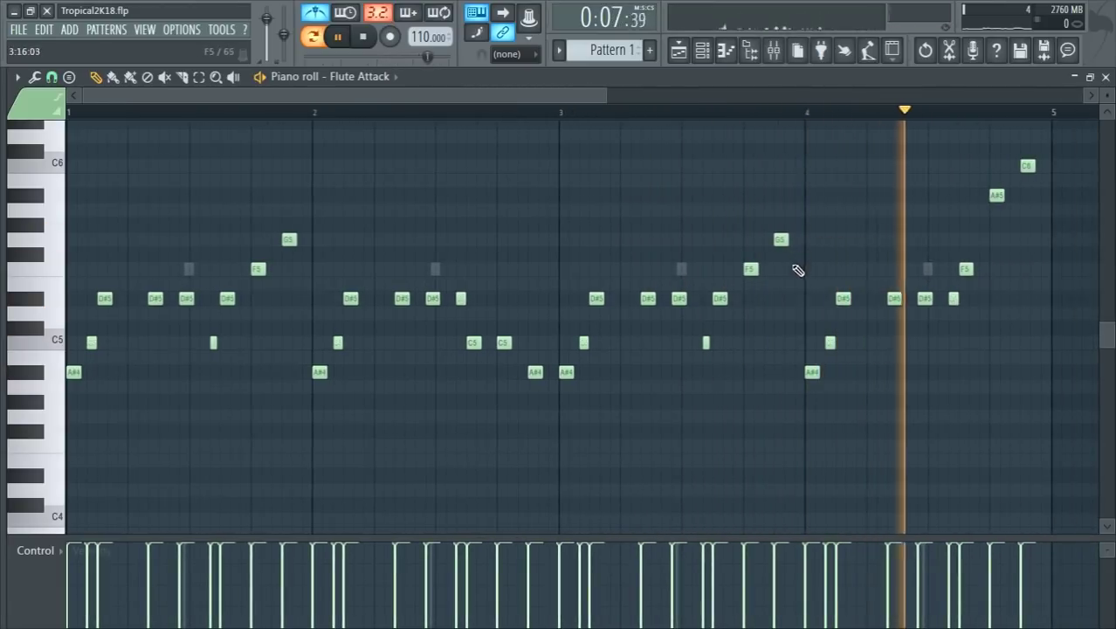
# Copy the full Flute melody to the Square Pluck channel and audition it alone and alongside the flute channels
pyautogui.click(703, 48)
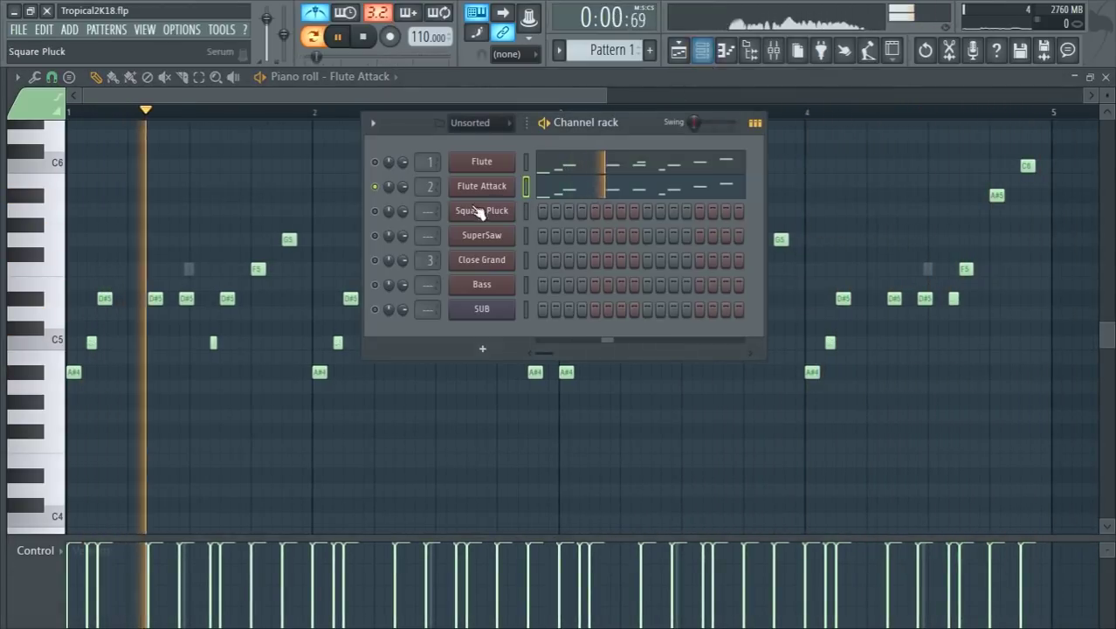
pyautogui.press('space')
pyautogui.click(526, 210)
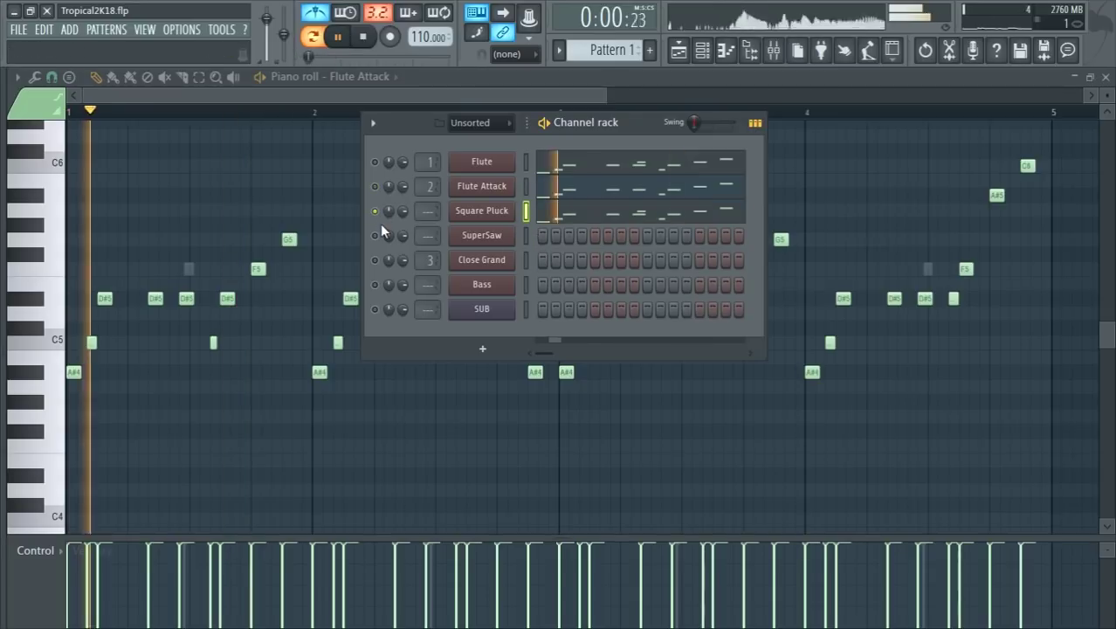
pyautogui.click(580, 217)
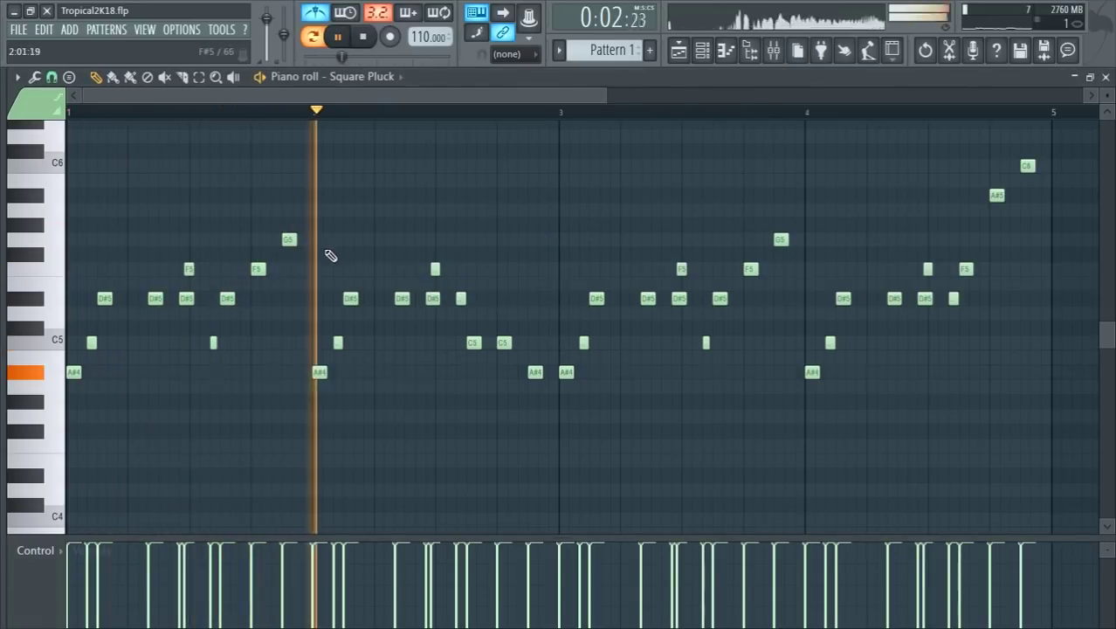
pyautogui.scroll(2, 434, 316)
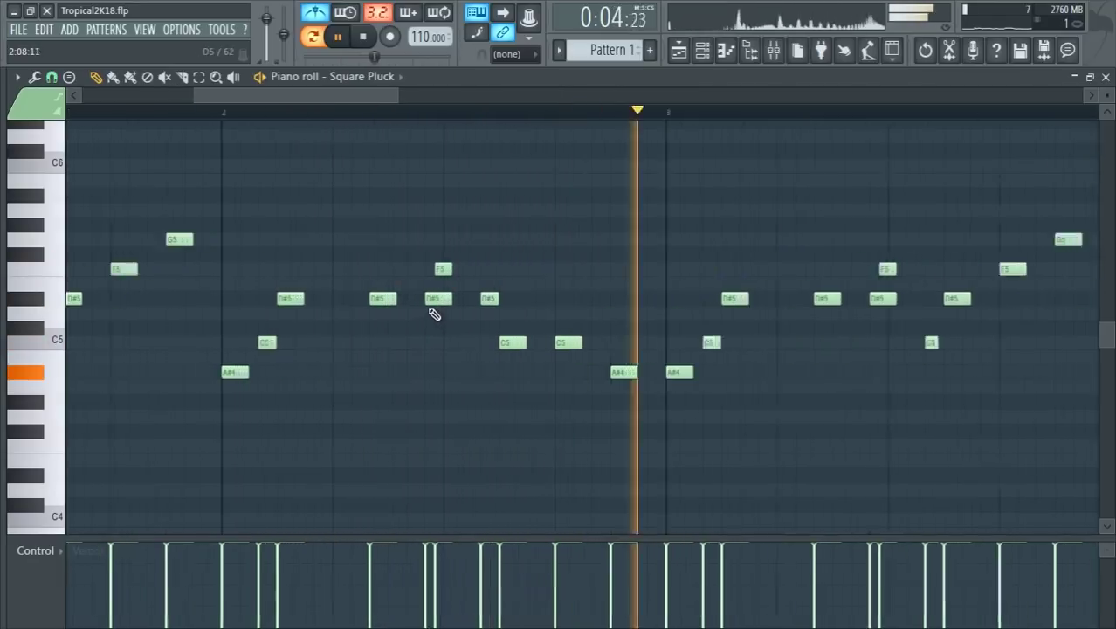
pyautogui.scroll(1, 432, 301)
pyautogui.scroll(-4, 439, 307)
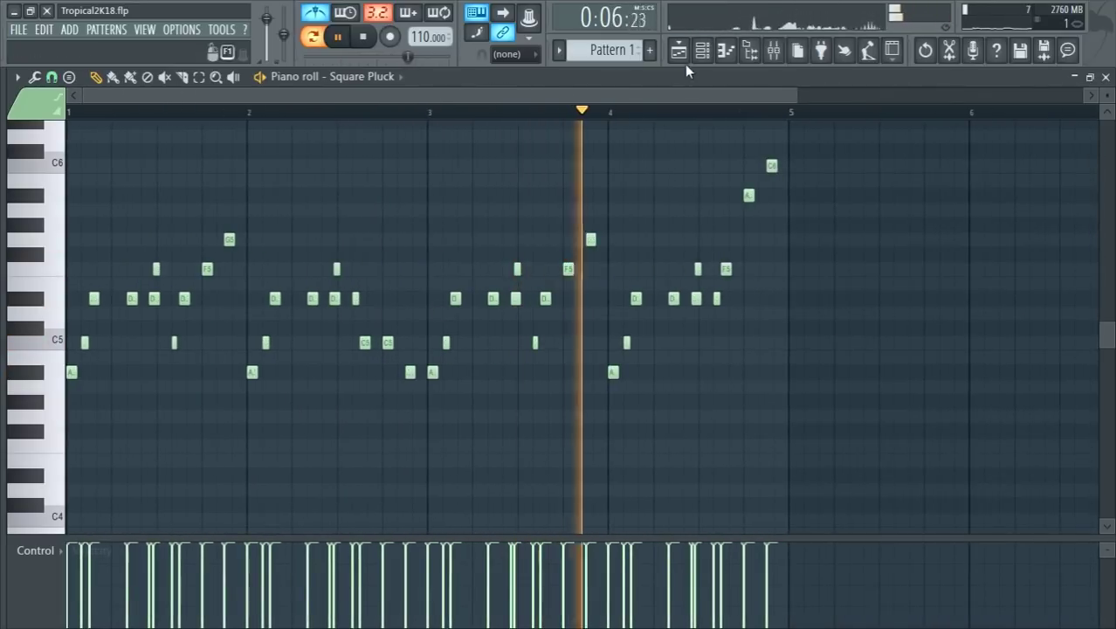
pyautogui.click(702, 50)
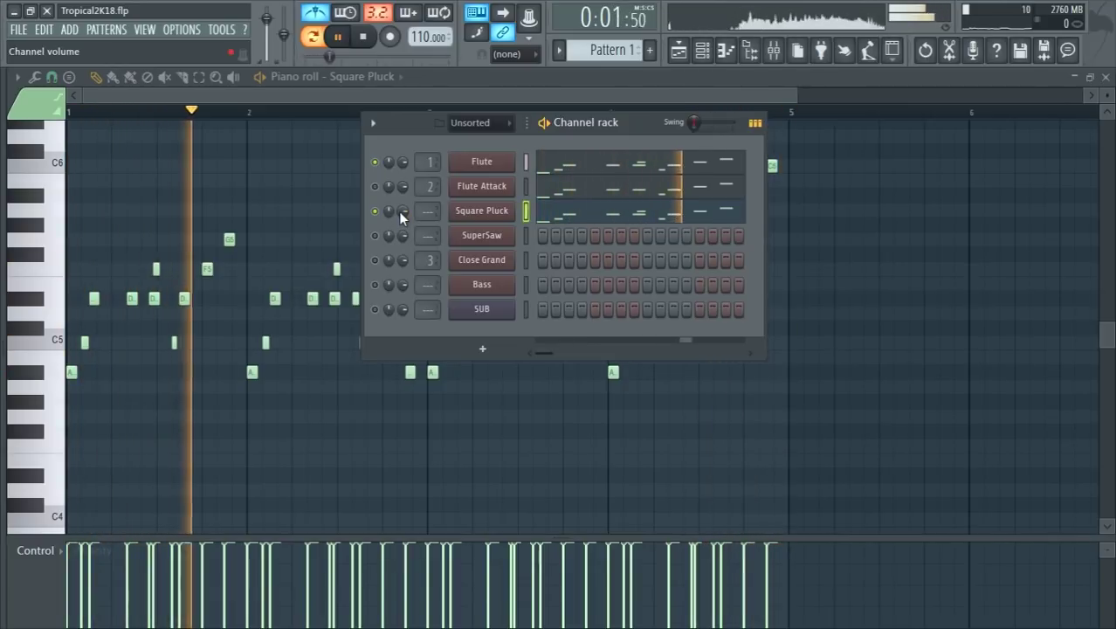
pyautogui.rightClick(377, 186)
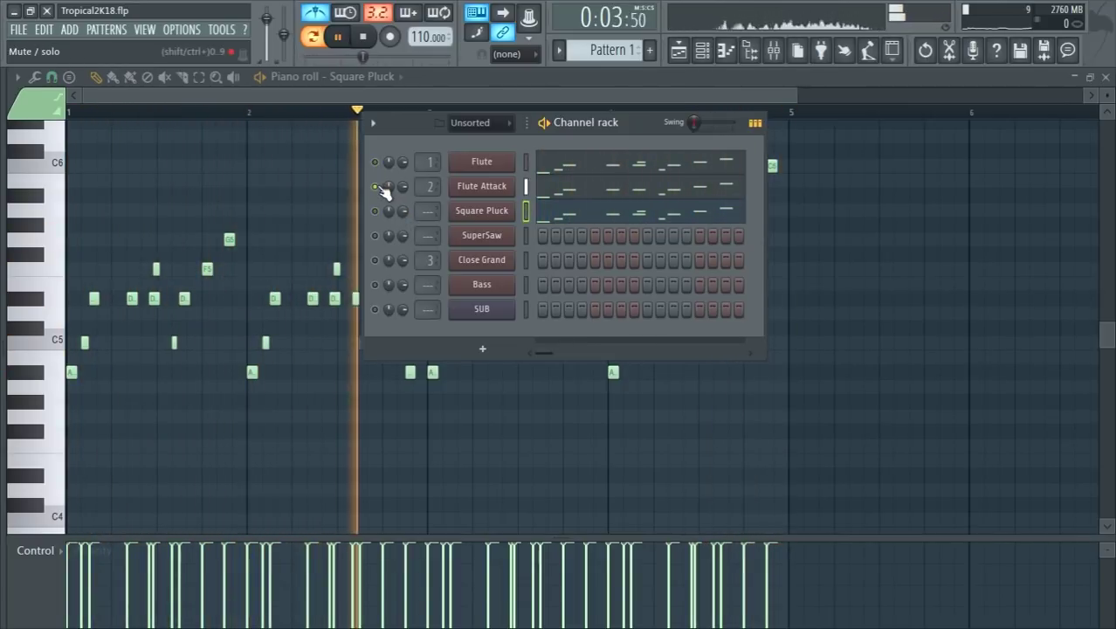
# In the Close Grand piano roll, place C5 and G#4 notes in bar 1 and a D#5 note lasting 0:07:08 at bar 2
pyautogui.rightClick(478, 264)
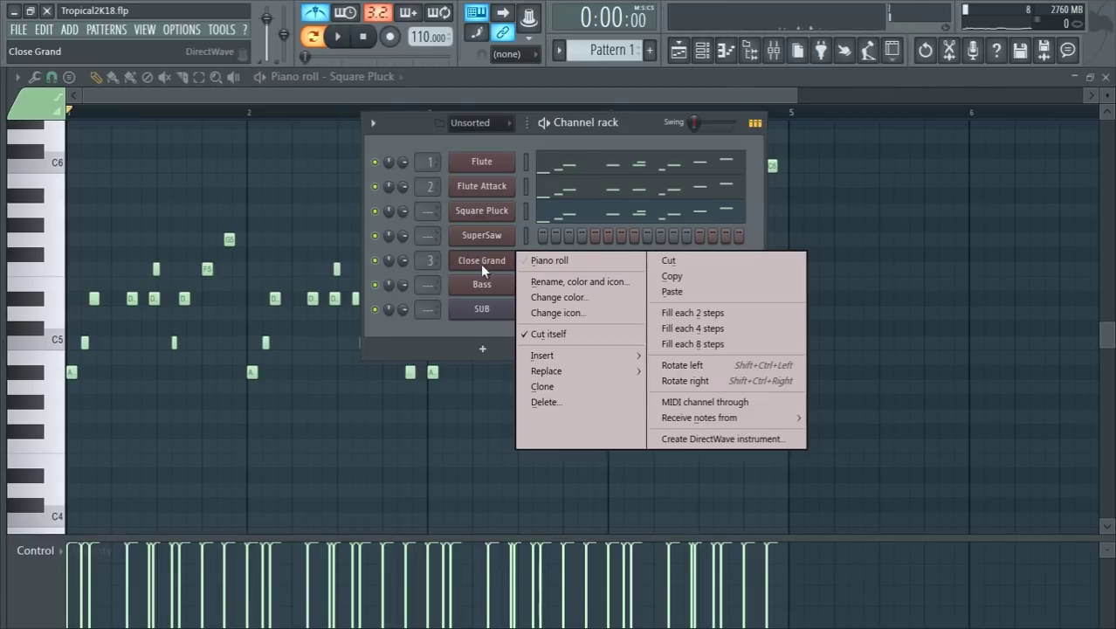
pyautogui.click(528, 260)
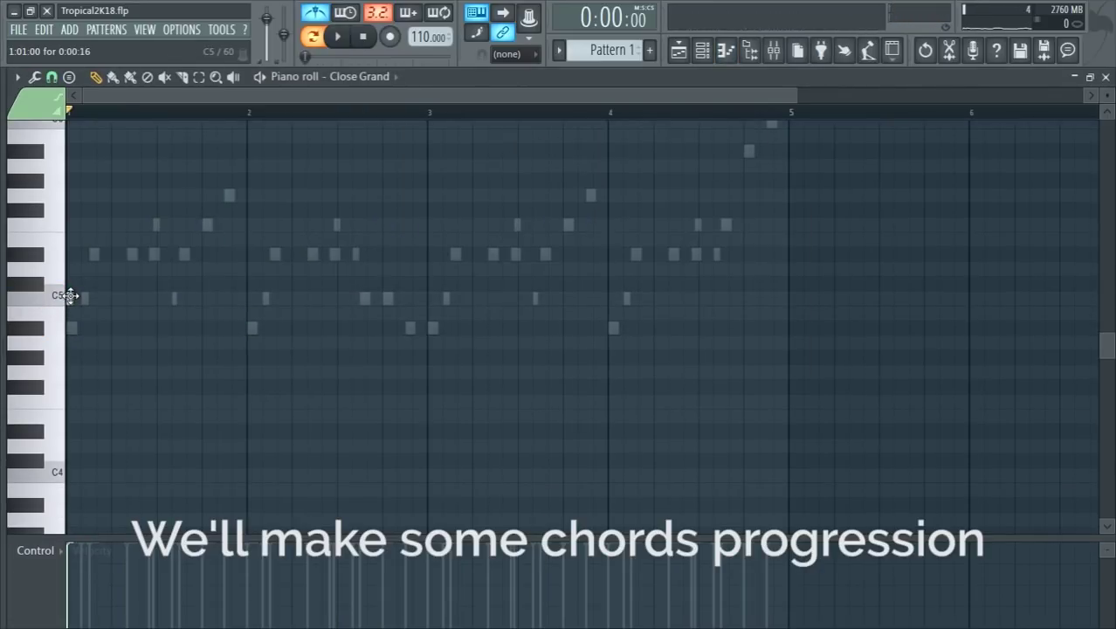
pyautogui.click(74, 298)
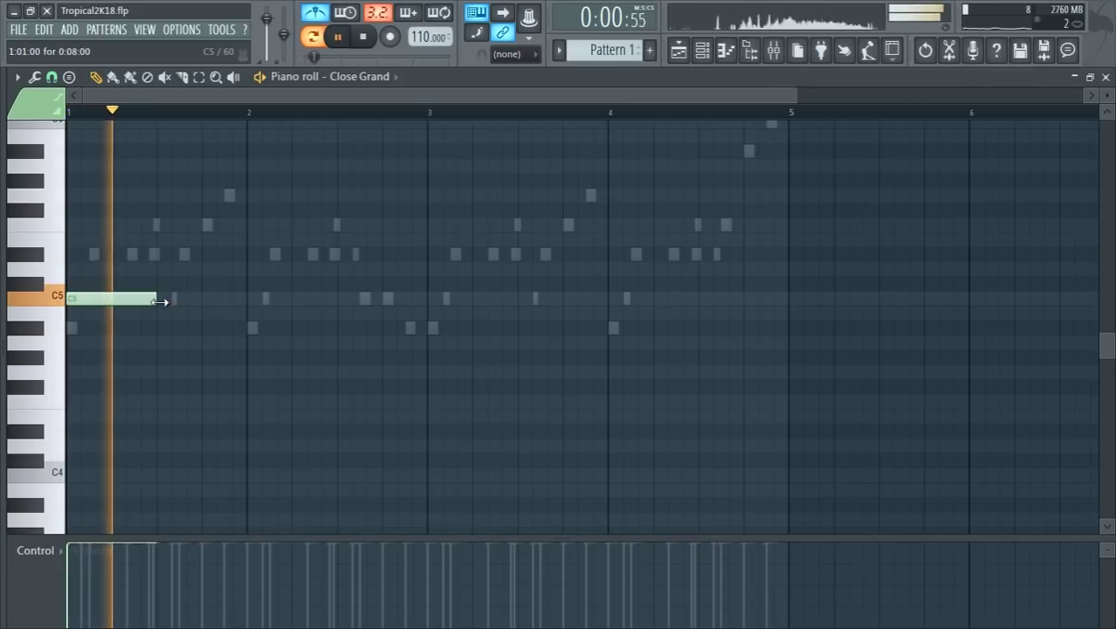
pyautogui.click(163, 326)
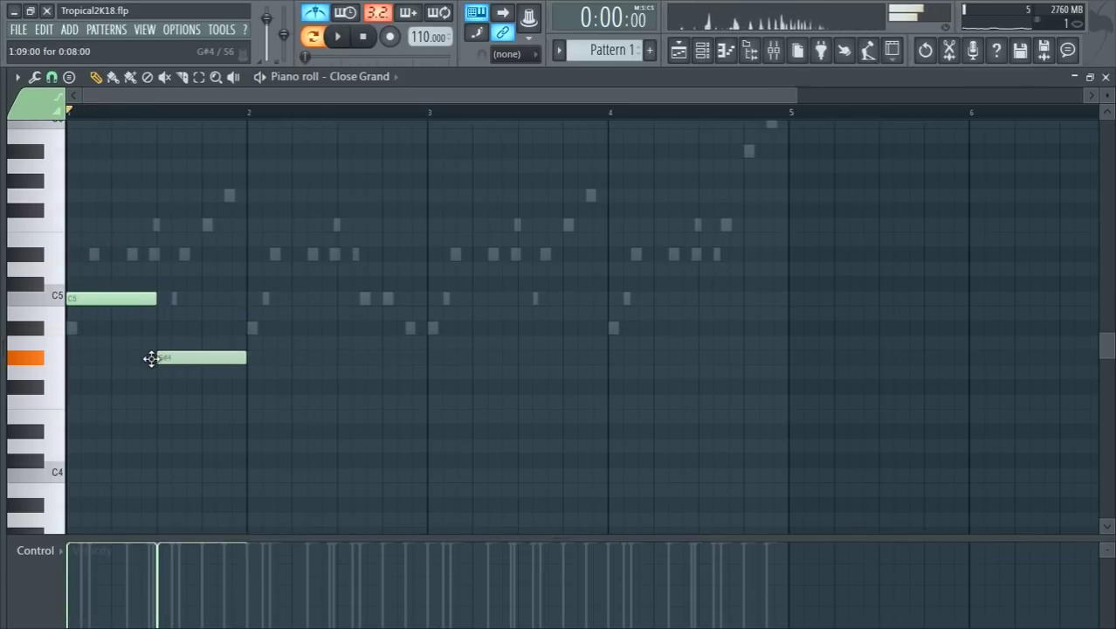
pyautogui.press('space')
pyautogui.scroll(5, 153, 360)
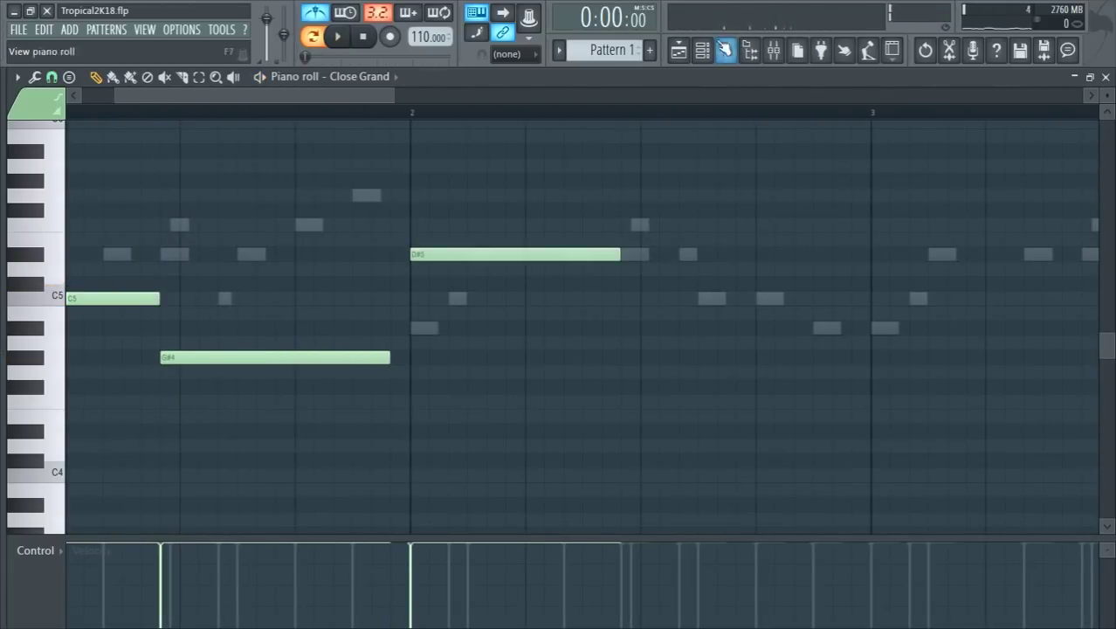
# Play back only the Close Grand notes together with the Flute melody to check how they fit
pyautogui.click(702, 50)
pyautogui.press('F6')
pyautogui.press('space')
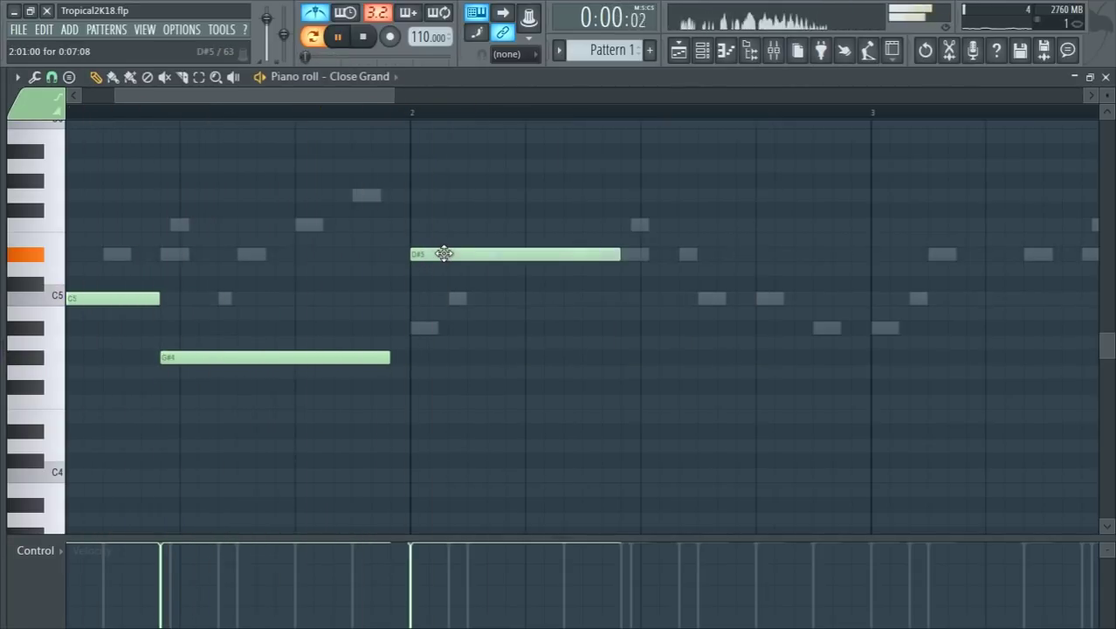
pyautogui.press('F6')
pyautogui.press('space')
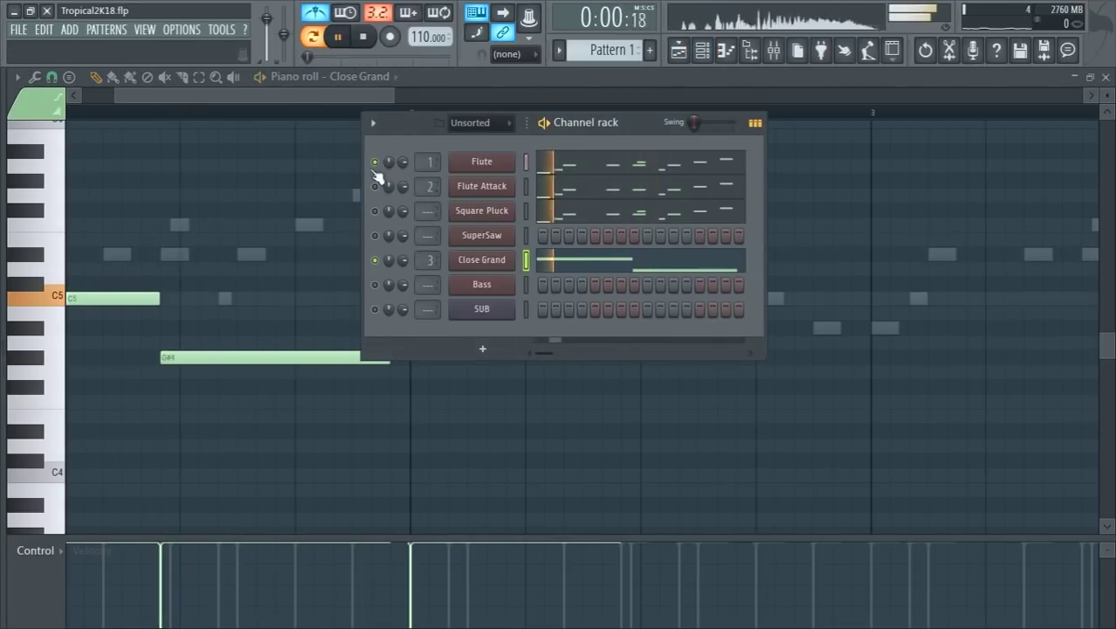
pyautogui.press('F6')
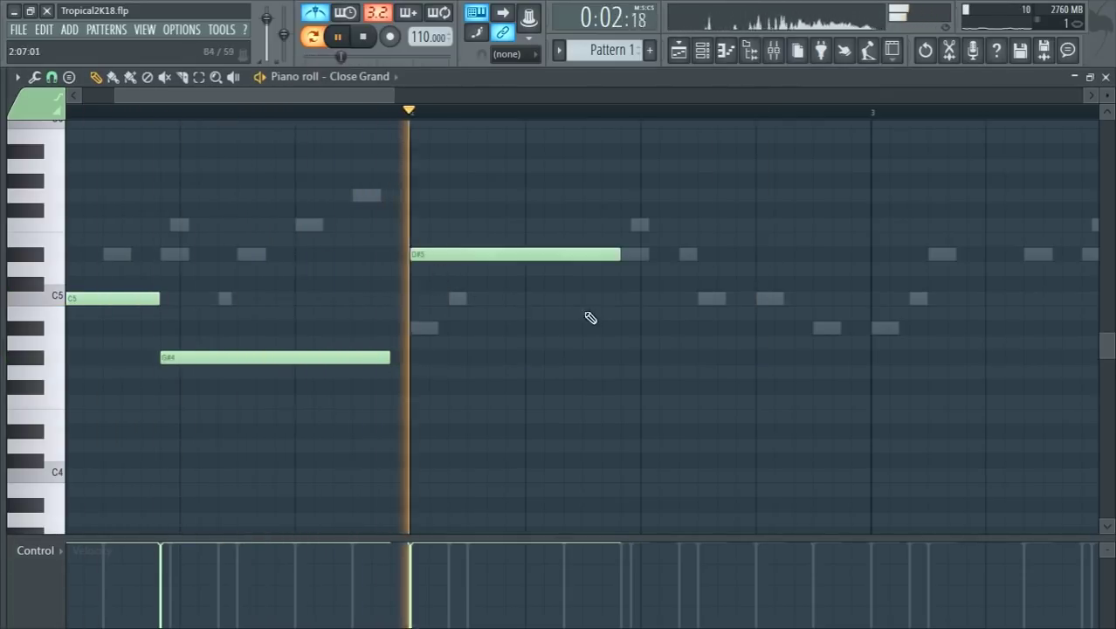
pyautogui.press('space')
# Add an A#4 note in the second half of bar 2 and make it reach the start of bar 3
pyautogui.click(638, 356)
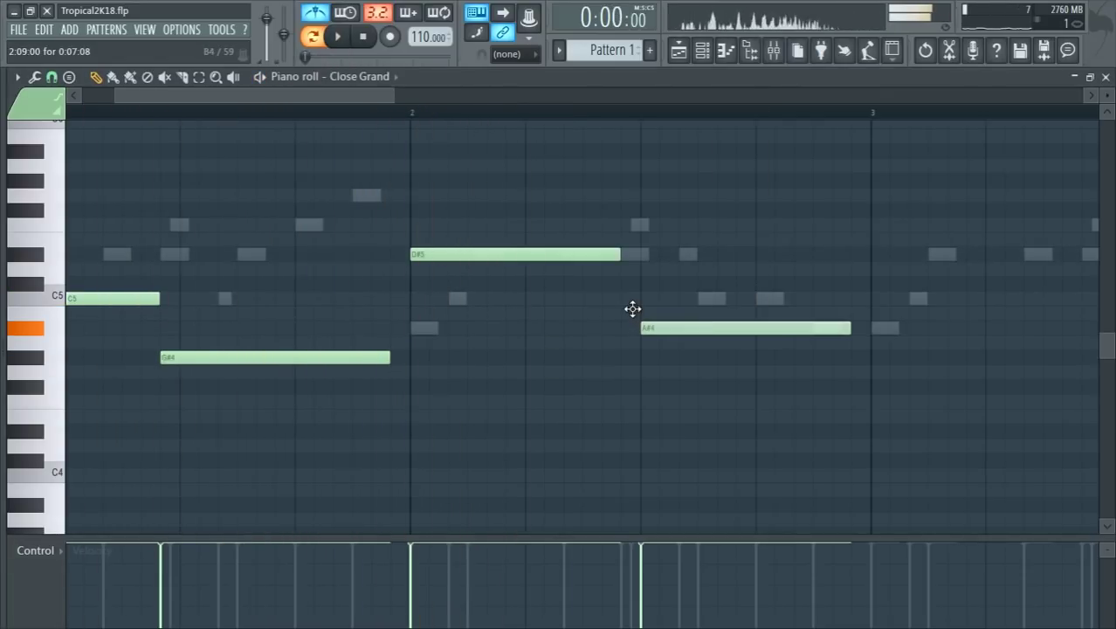
pyautogui.press('space')
pyautogui.scroll(-3, 567, 323)
pyautogui.moveTo(651, 328)
pyautogui.mouseDown()
pyautogui.moveTo(662, 332)
pyautogui.moveTo(635, 325)
pyautogui.moveTo(664, 328)
pyautogui.mouseUp()
# Duplicate the two-bar Close Grand root-note progression into bars 3 and 4
pyautogui.hotkey('ctrl', 'a')
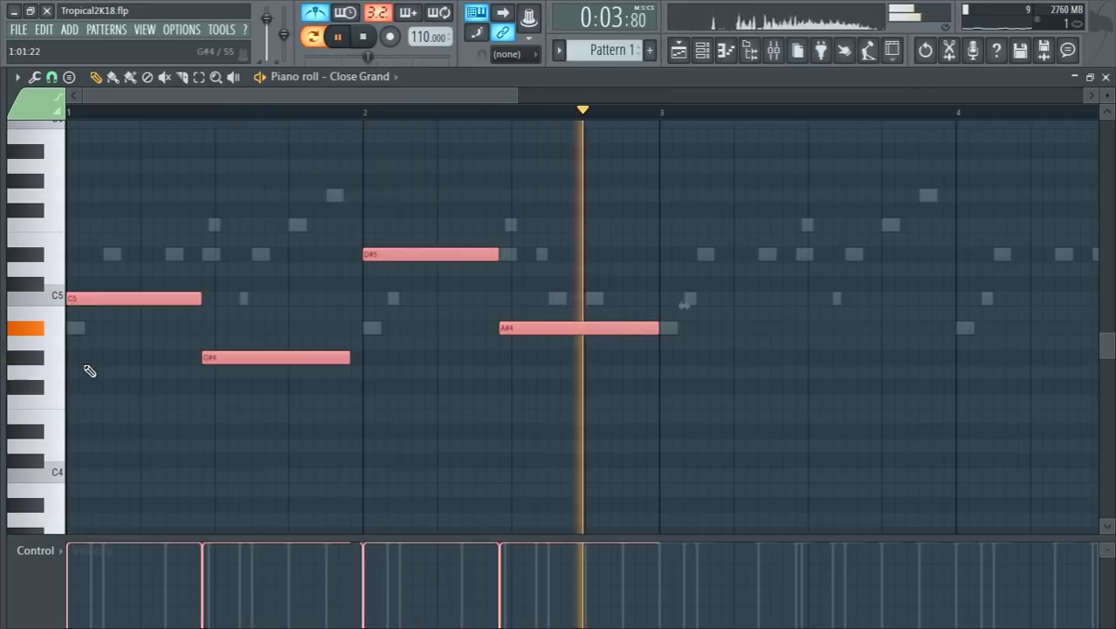
pyautogui.press('space')
pyautogui.moveTo(72, 298); pyautogui.dragTo(687, 297)
# Copy the root notes one octave lower and stack minor thirds and fifths above the original roots to form chords
pyautogui.hotkey('ctrl', 'a')
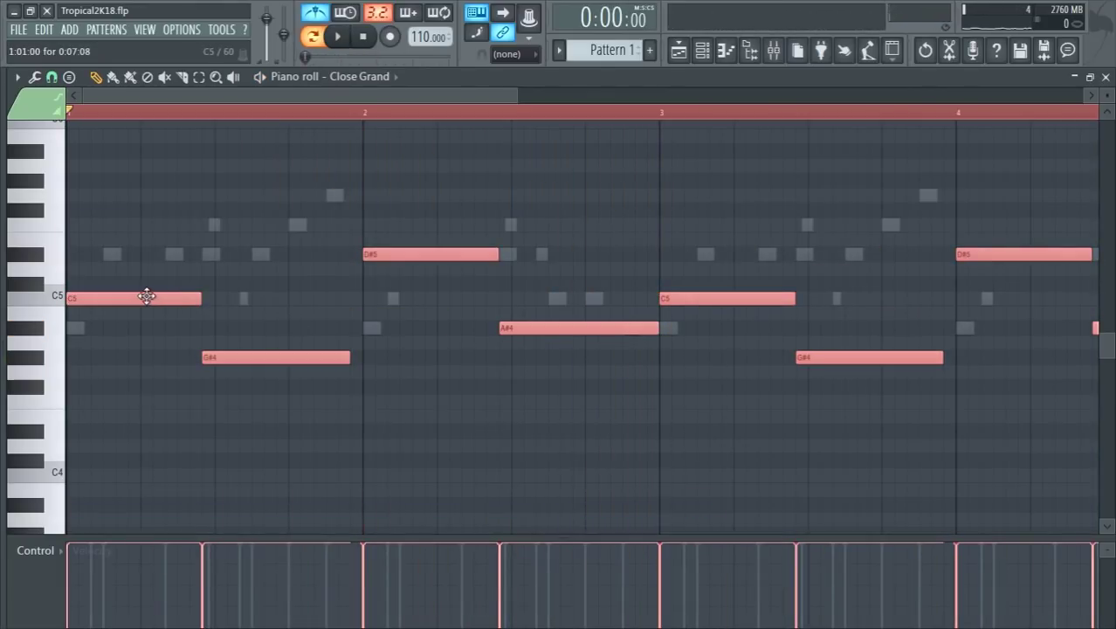
pyautogui.moveTo(139, 299); pyautogui.dragTo(80, 432)
pyautogui.press('space')
pyautogui.press('space')
pyautogui.press('c')
# Raise the middle chord notes B4, F#5 and C#5 by a semitone to C5, G5 and D5 in every bar
pyautogui.moveTo(303, 280); pyautogui.dragTo(306, 339)
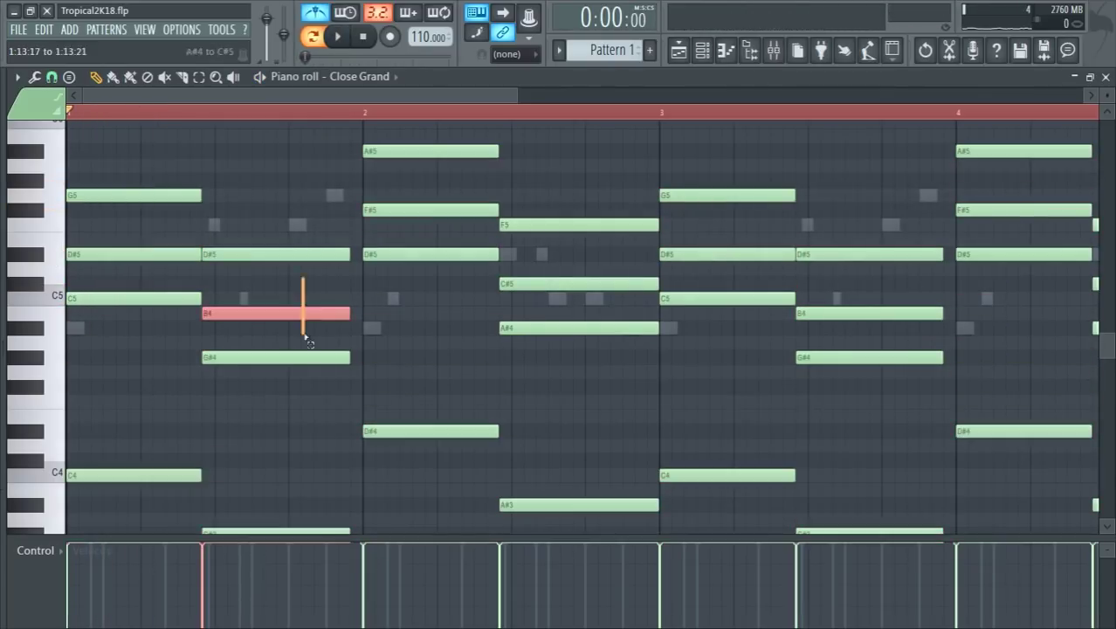
pyautogui.scroll(-2, 426, 368)
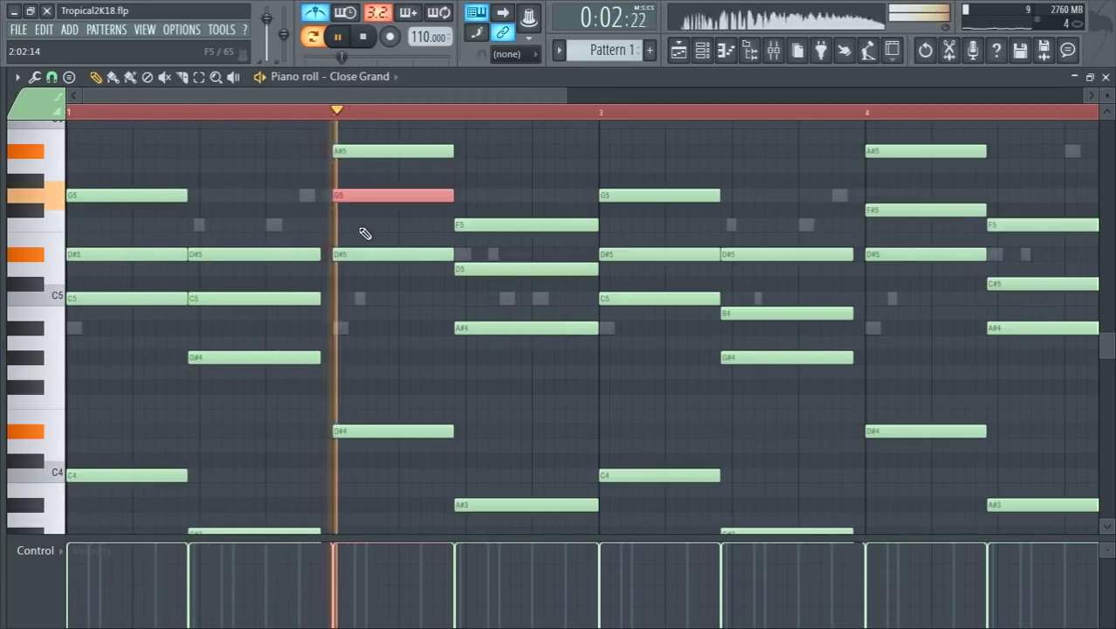
pyautogui.scroll(-2, 665, 270)
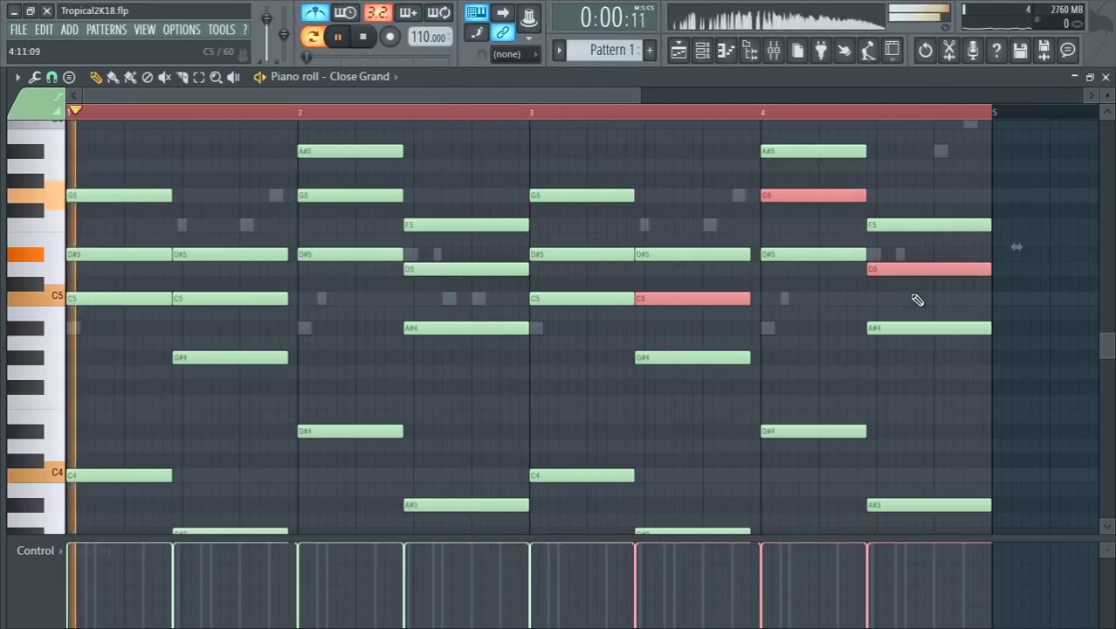
# Extend the G#4 chord notes and their octave copies to close the gaps before bars 2 and 4
pyautogui.hotkey('ctrl', 'a')
pyautogui.hotkey('ctrl', 'q')
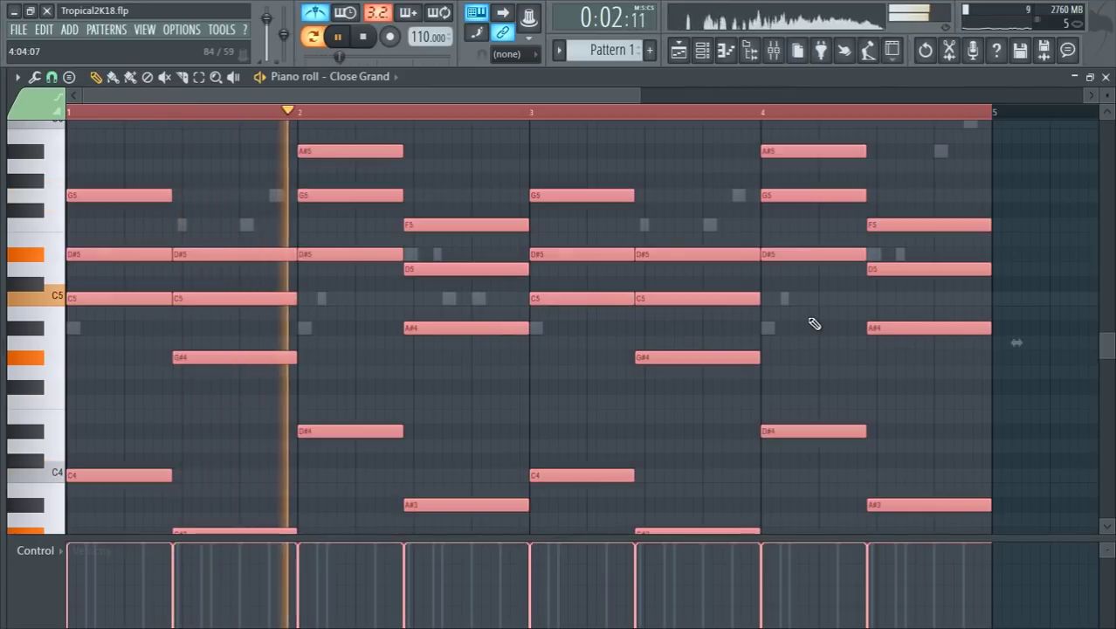
pyautogui.hotkey('ctrl', 'd')
pyautogui.scroll(-1, 664, 175)
pyautogui.scroll(-1, 647, 174)
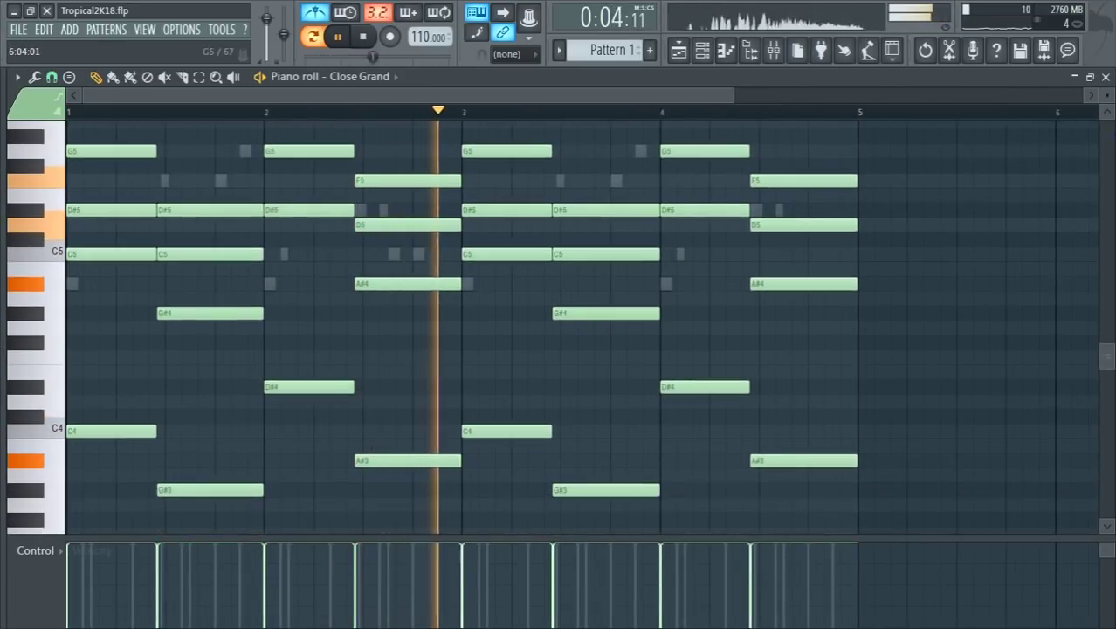
# Stack a short C4, C5, D#5 and G5 pluck chord at the start of bar 1 in the SuperSaw piano roll
pyautogui.scroll(-2, 815, 334)
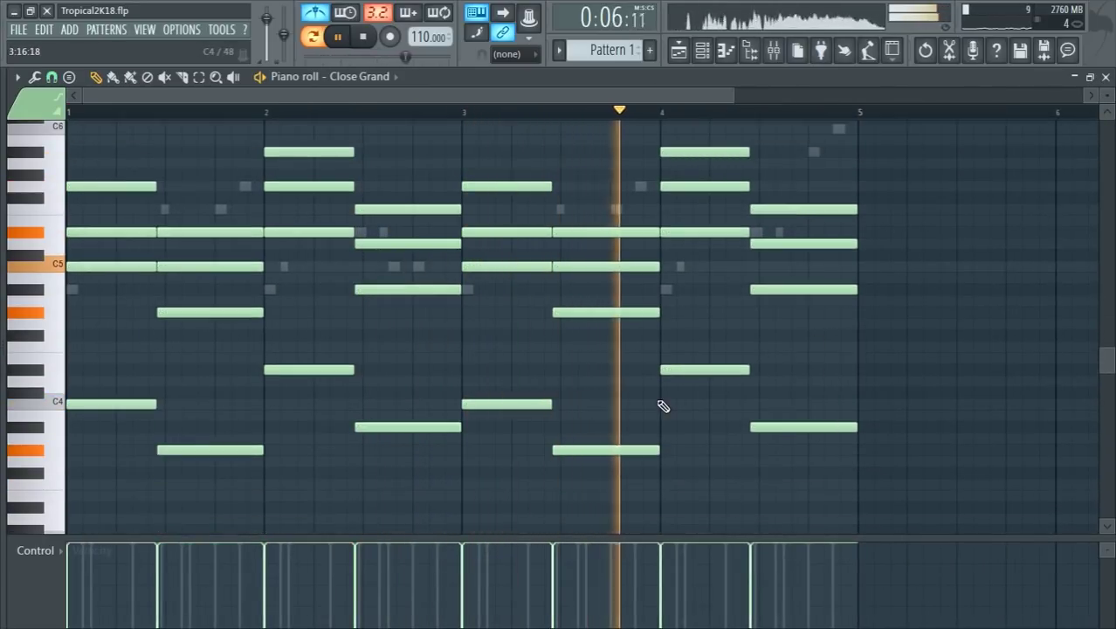
pyautogui.scroll(1, 650, 402)
pyautogui.scroll(-1, 659, 392)
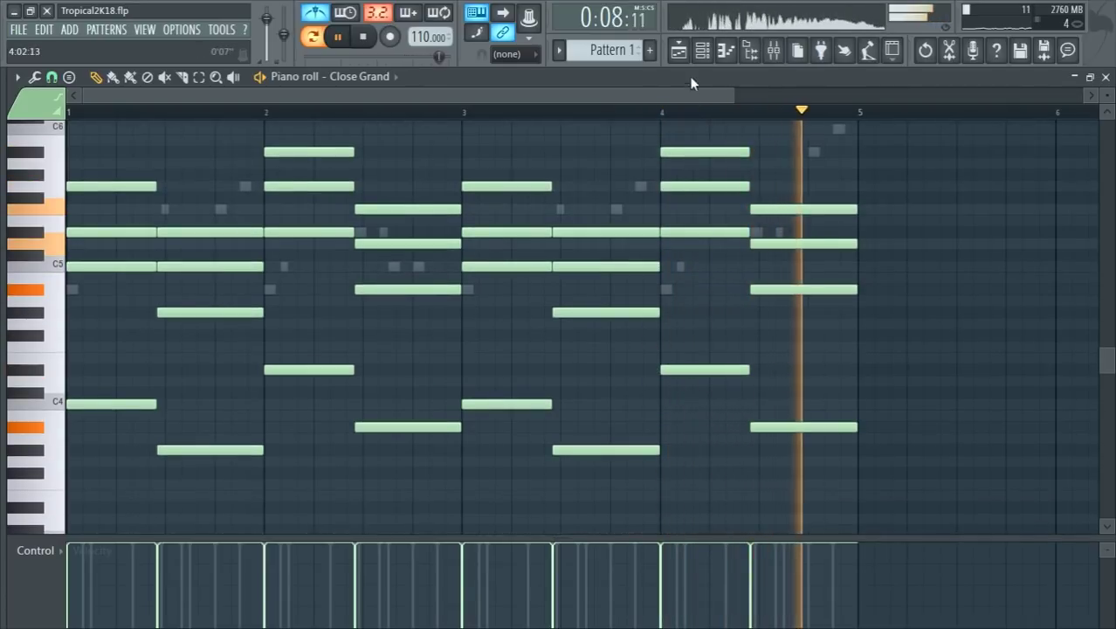
pyautogui.click(704, 53)
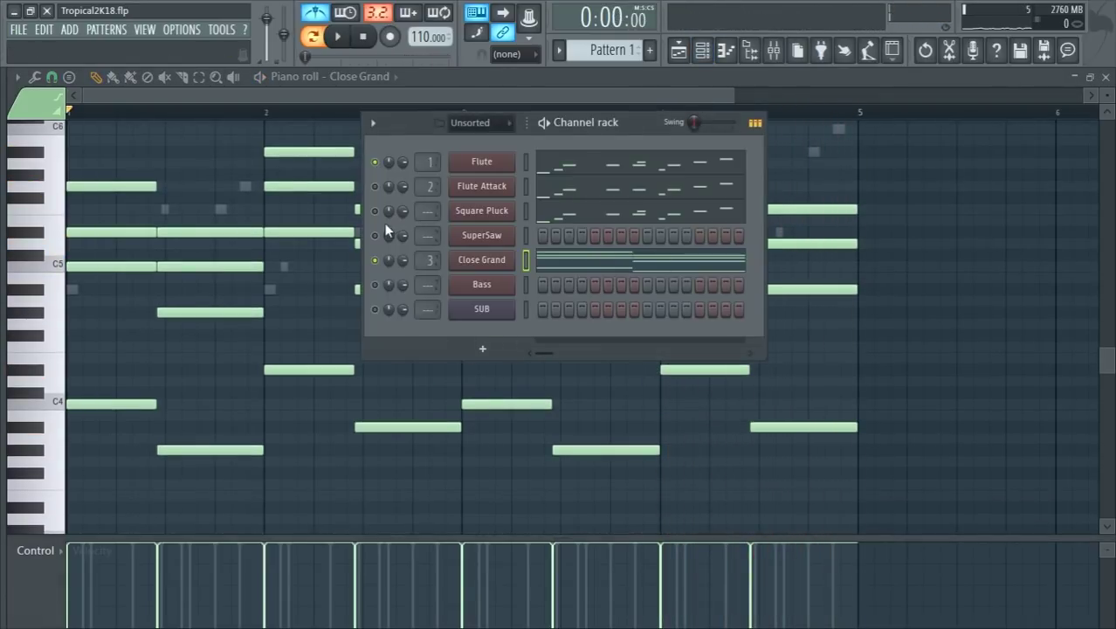
pyautogui.rightClick(478, 239)
pyautogui.click(535, 232)
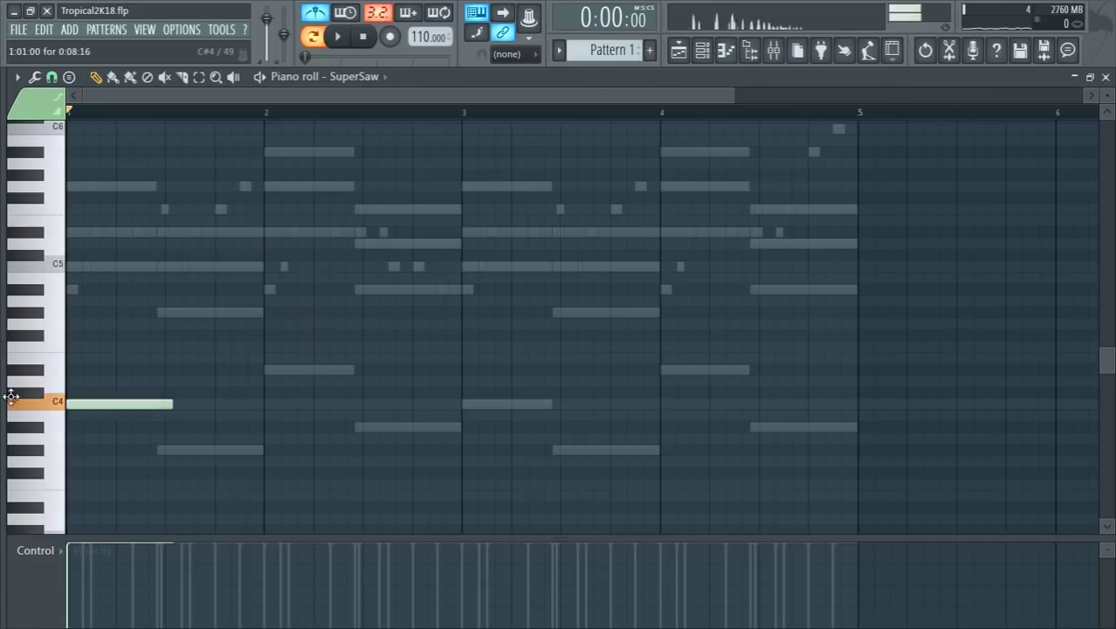
pyautogui.moveTo(168, 404); pyautogui.dragTo(78, 402)
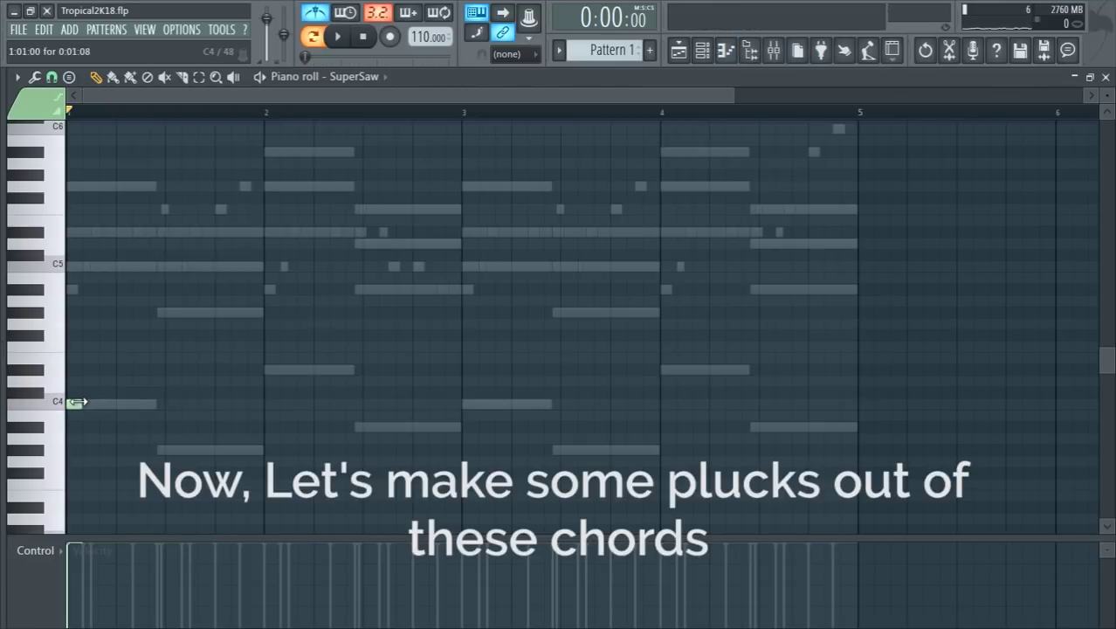
pyautogui.scroll(3, 76, 343)
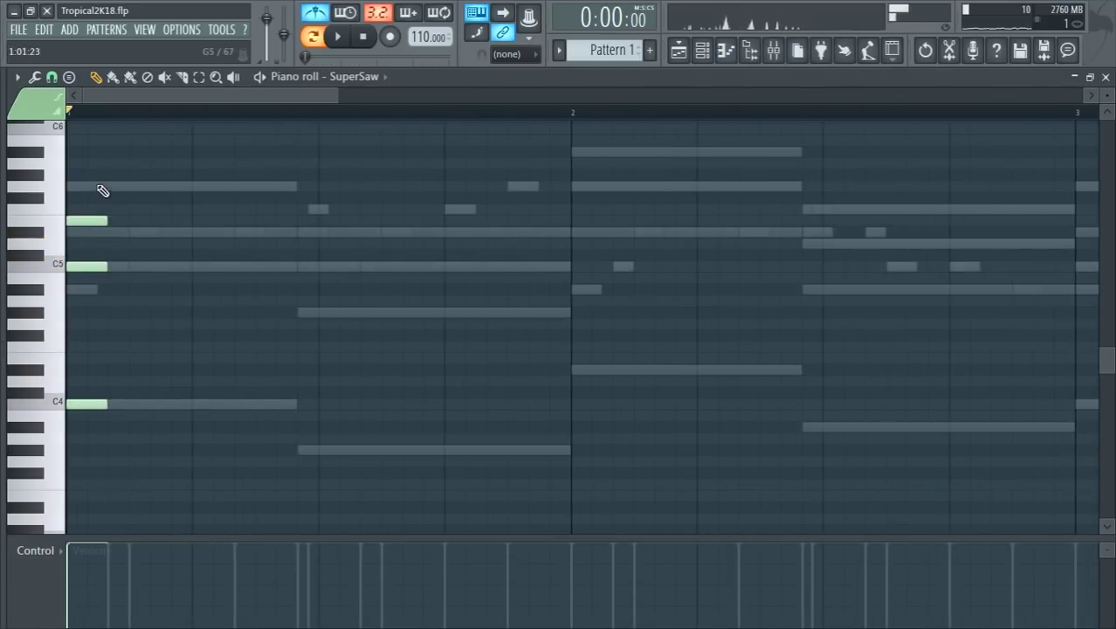
# Duplicate the SuperSaw pluck chord in bar 1 and shift both chords so they start on steps 3 and 6:08
pyautogui.hotkey('ctrl', 'a')
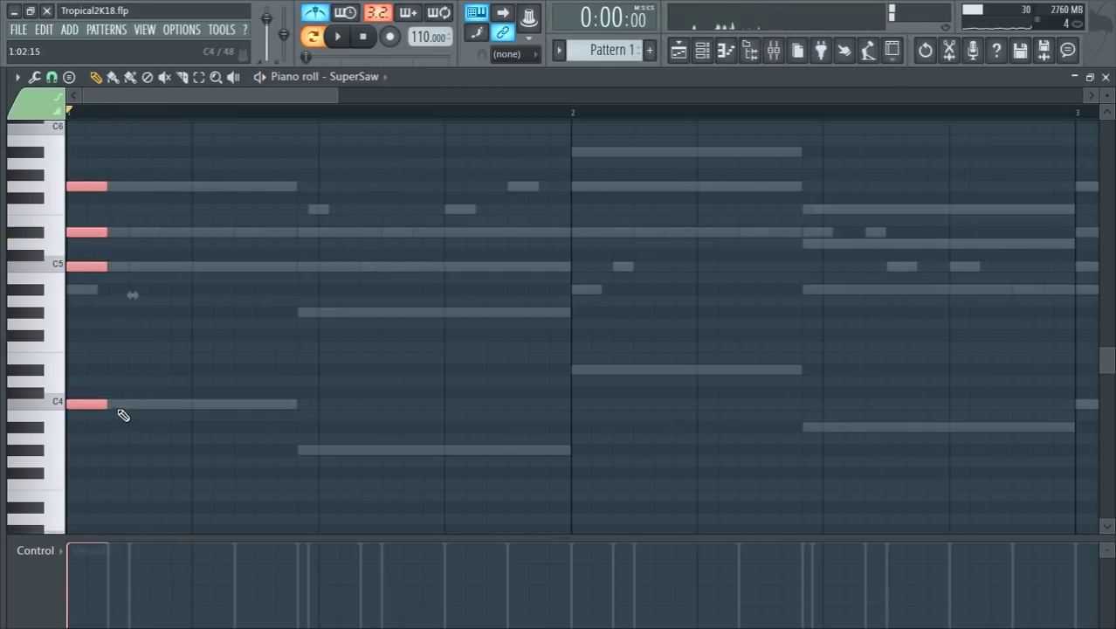
pyautogui.moveTo(103, 403); pyautogui.dragTo(189, 404)
pyautogui.press('space')
pyautogui.press('space')
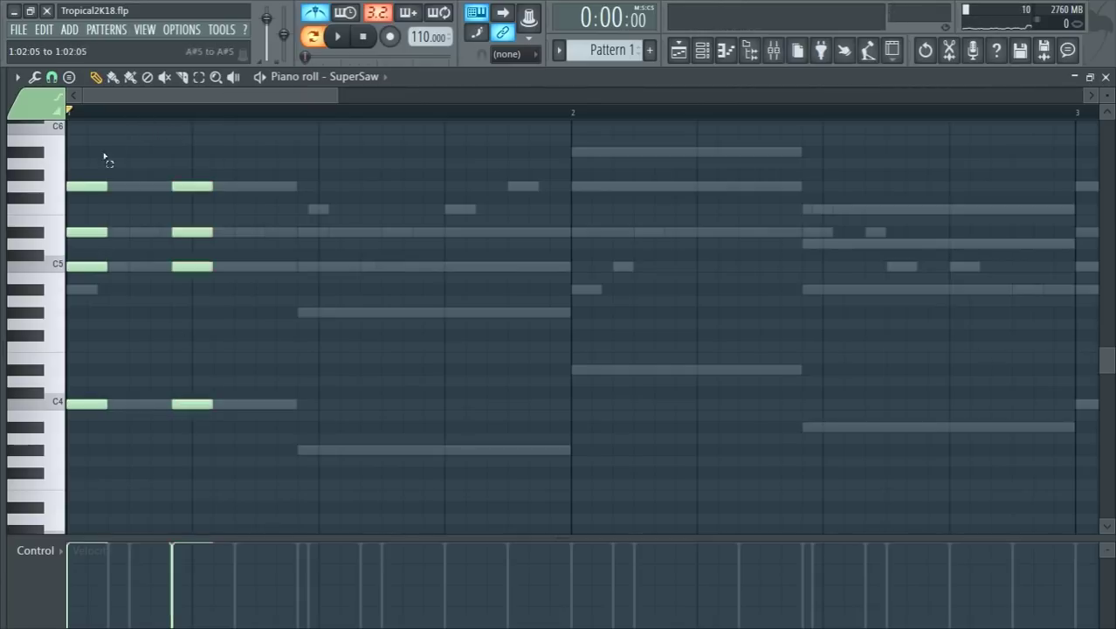
pyautogui.hotkey('ctrl', 'a')
pyautogui.press('space')
pyautogui.moveTo(77, 401); pyautogui.dragTo(140, 406)
pyautogui.press('space')
pyautogui.press('space')
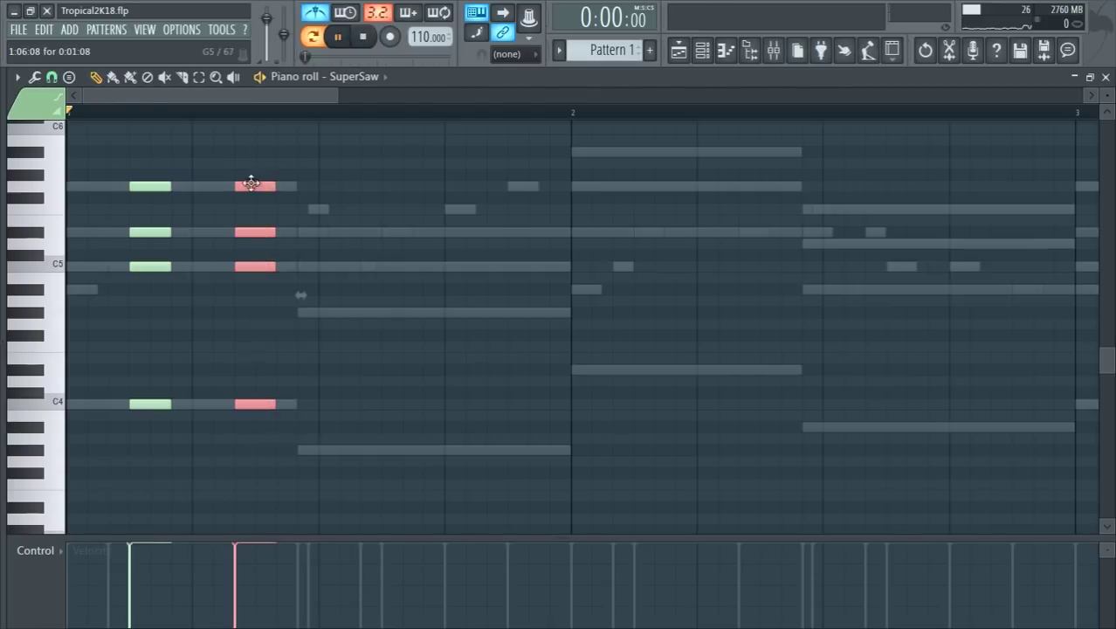
# Copy the pluck chord to step 8:08 of bar 1 and change its notes to G#3, G#4, C5 and D#5
pyautogui.moveTo(251, 183); pyautogui.dragTo(304, 212)
pyautogui.press('space')
pyautogui.press('space')
pyautogui.click(345, 322)
pyautogui.press('space')
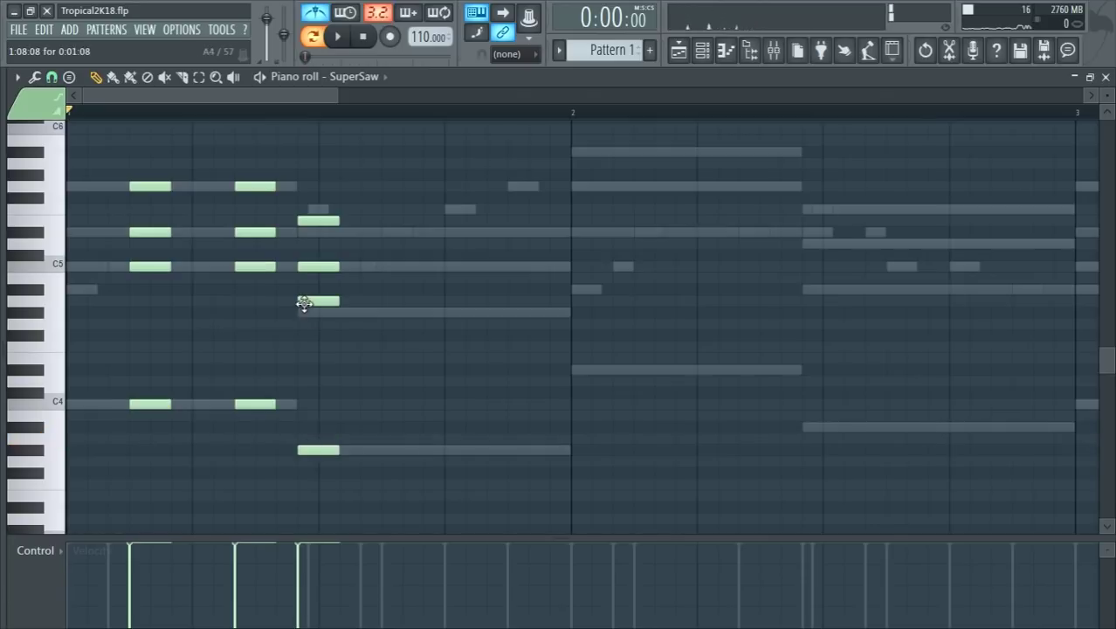
pyautogui.press('space')
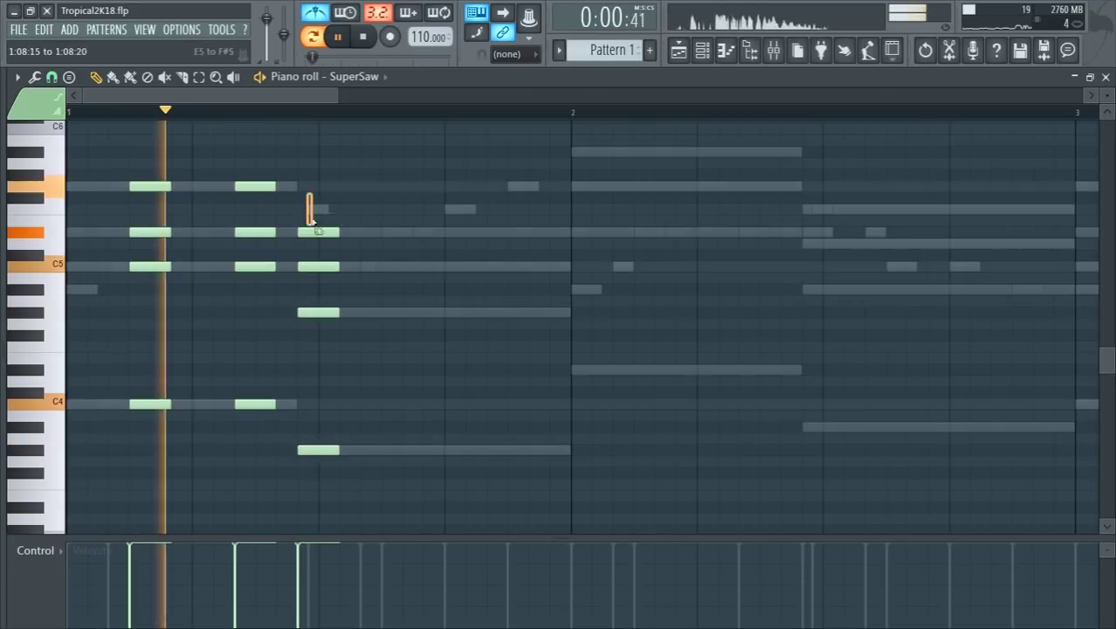
# Move the G#3 pluck chord to step 9 of bar 1 and place a copy at step 12:08
pyautogui.moveTo(309, 210)
pyautogui.mouseDown()
pyautogui.moveTo(319, 459)
pyautogui.moveTo(391, 451)
pyautogui.mouseUp()
pyautogui.moveTo(414, 499)
pyautogui.mouseDown()
pyautogui.moveTo(295, 257)
pyautogui.moveTo(297, 224)
pyautogui.moveTo(336, 231)
pyautogui.mouseUp()
pyautogui.press('space')
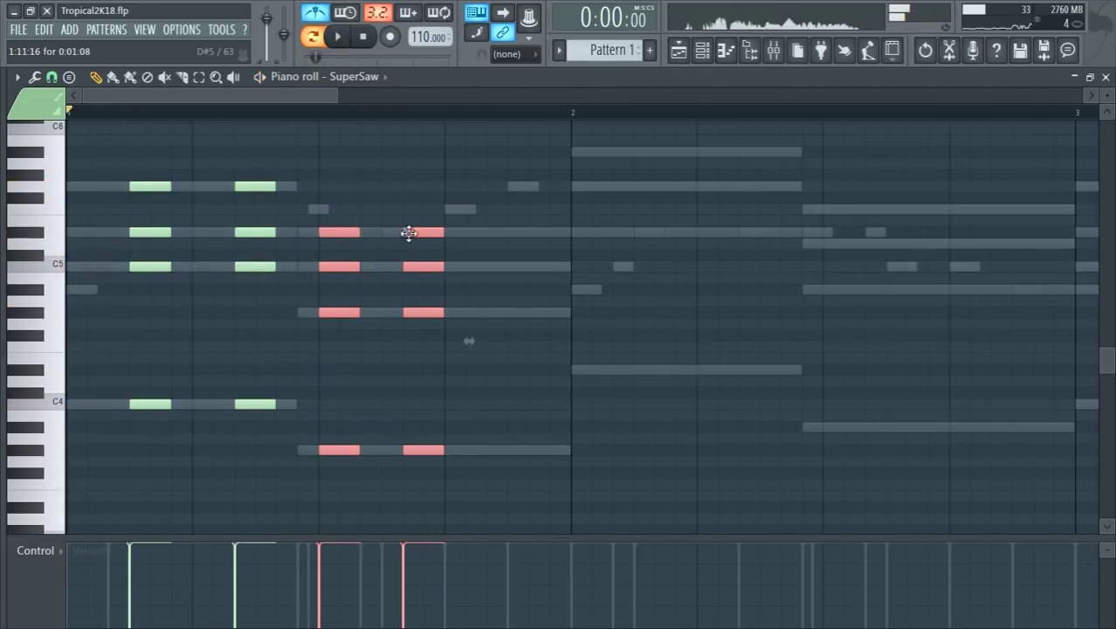
pyautogui.press('space')
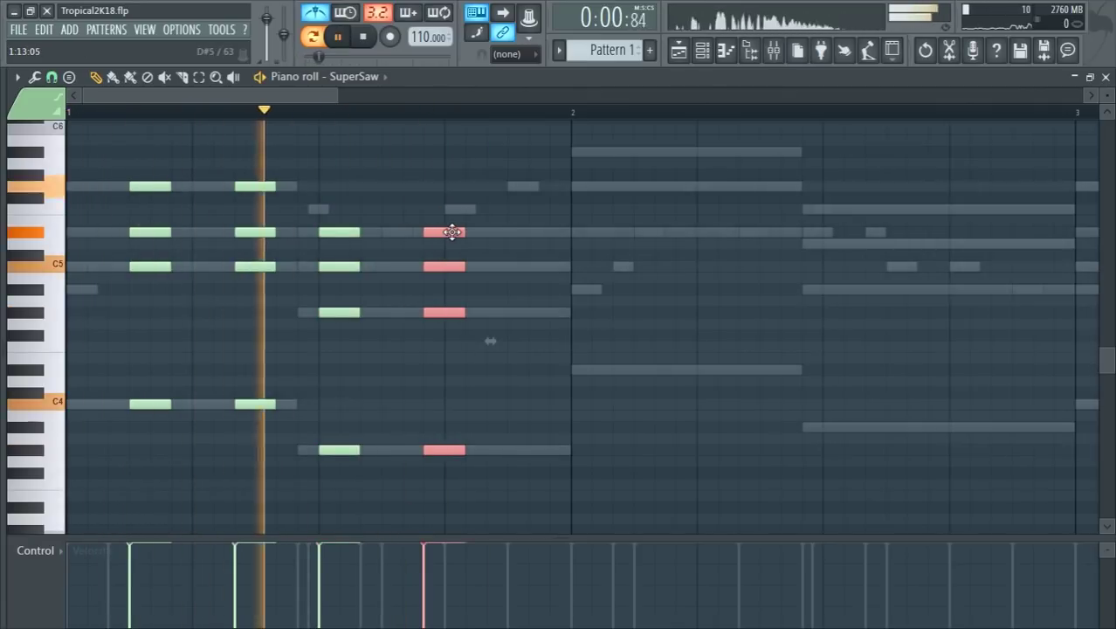
# Add a third G#3 chord on step 15 and three D#4, D#5, G5 and A#5 chords starting at bar 2
pyautogui.moveTo(429, 233); pyautogui.dragTo(592, 370)
pyautogui.press('space')
pyautogui.press('space')
pyautogui.keyDown('ctrl'); pyautogui.scroll(-1, 572, 390); pyautogui.keyUp('ctrl')
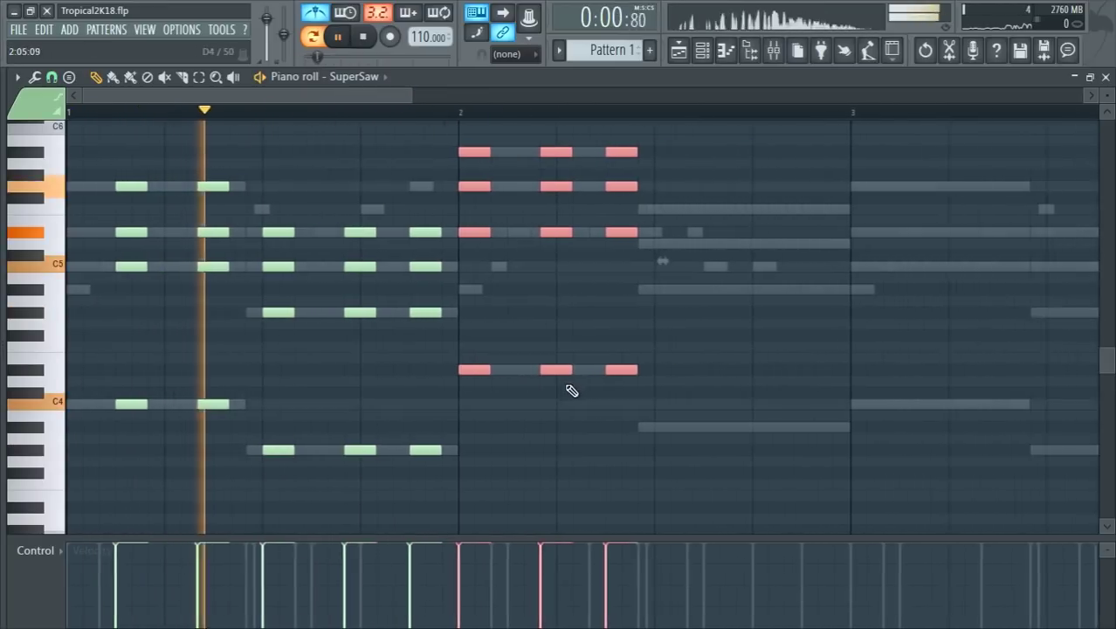
# Shift the three D#4 chords two steps later so they begin on step 3 of bar 2
pyautogui.moveTo(464, 368); pyautogui.dragTo(521, 368)
pyautogui.press('space')
pyautogui.press('space')
pyautogui.click(442, 112)
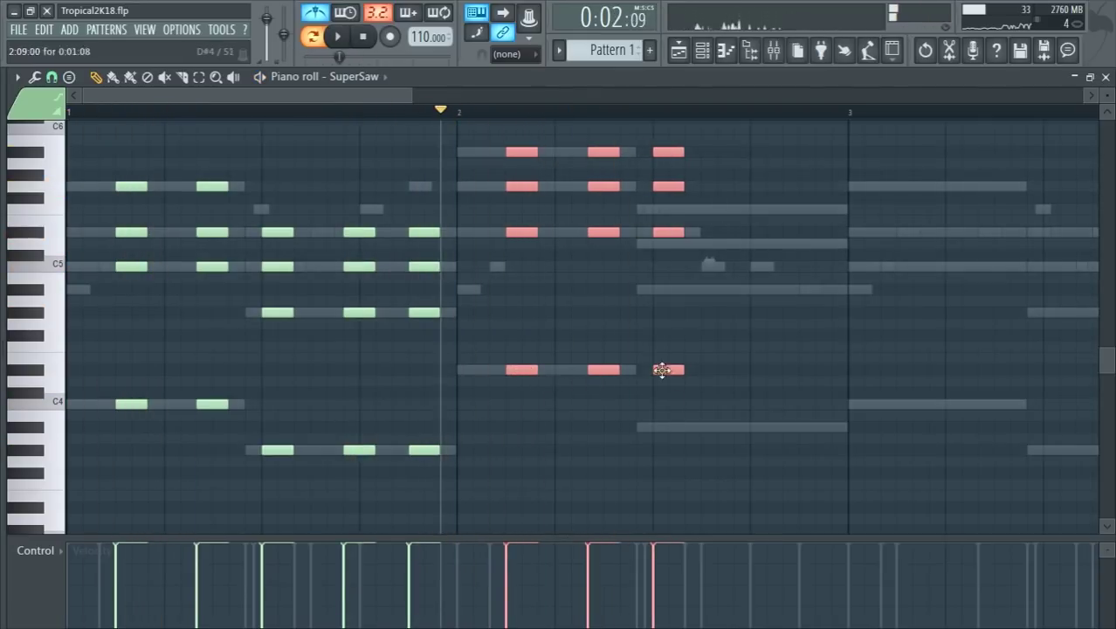
pyautogui.press('space')
# Change the chord on step 9 of bar 2 to A#3, A#4, D5 and F5 and copy it to steps 12:08 and 15
pyautogui.moveTo(668, 368); pyautogui.dragTo(742, 427)
pyautogui.press('space')
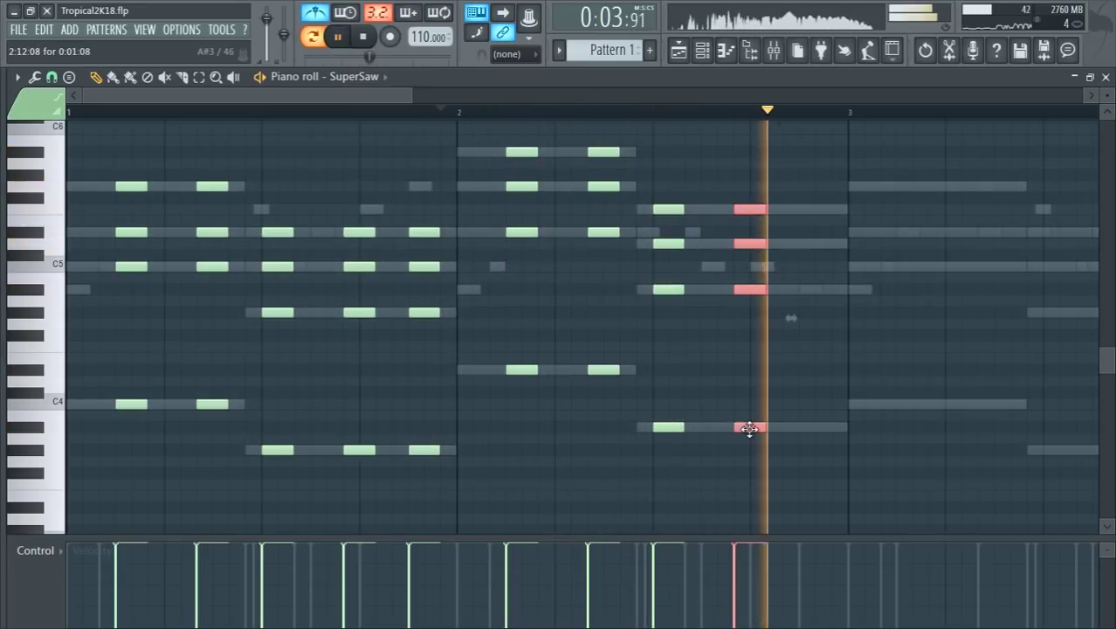
pyautogui.moveTo(827, 429); pyautogui.dragTo(812, 428)
# Duplicate the two-bar SuperSaw pluck pattern into bars 3 and 4 and clear the selection
pyautogui.hotkey('ctrl', 'a')
pyautogui.scroll(-2, 242, 351)
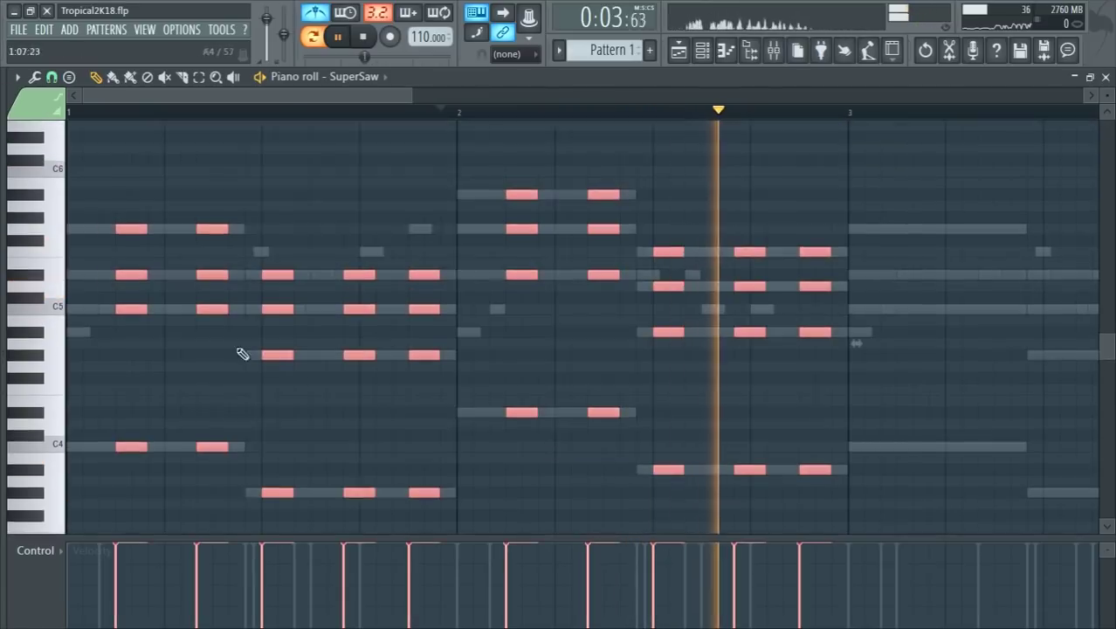
pyautogui.moveTo(129, 376); pyautogui.dragTo(890, 369)
pyautogui.scroll(-2, 690, 381)
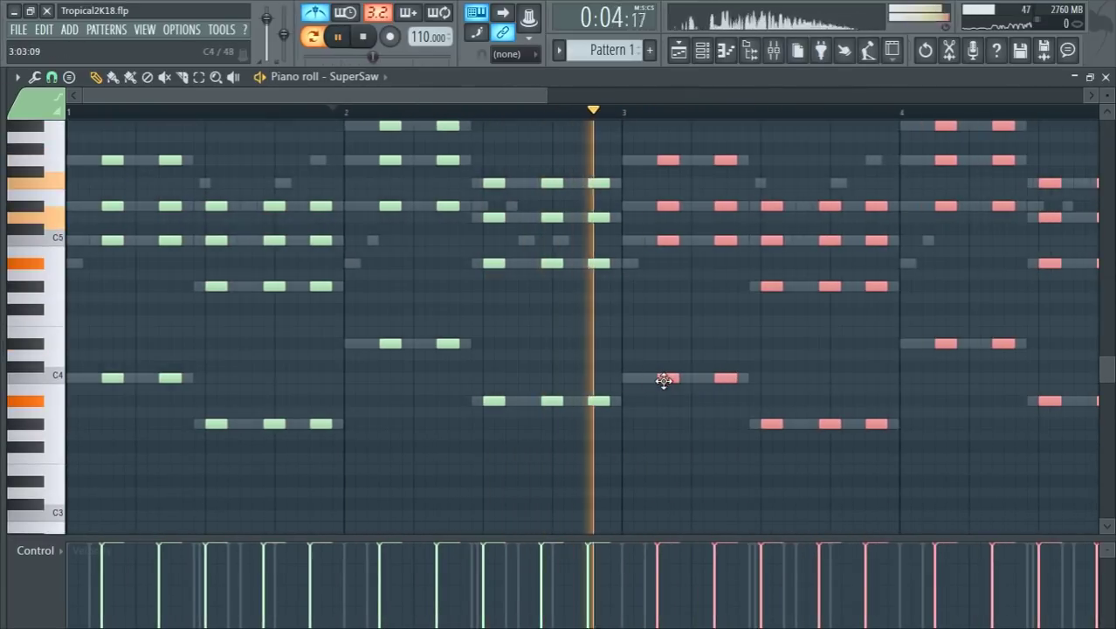
pyautogui.scroll(-2, 662, 389)
pyautogui.scroll(1, 658, 398)
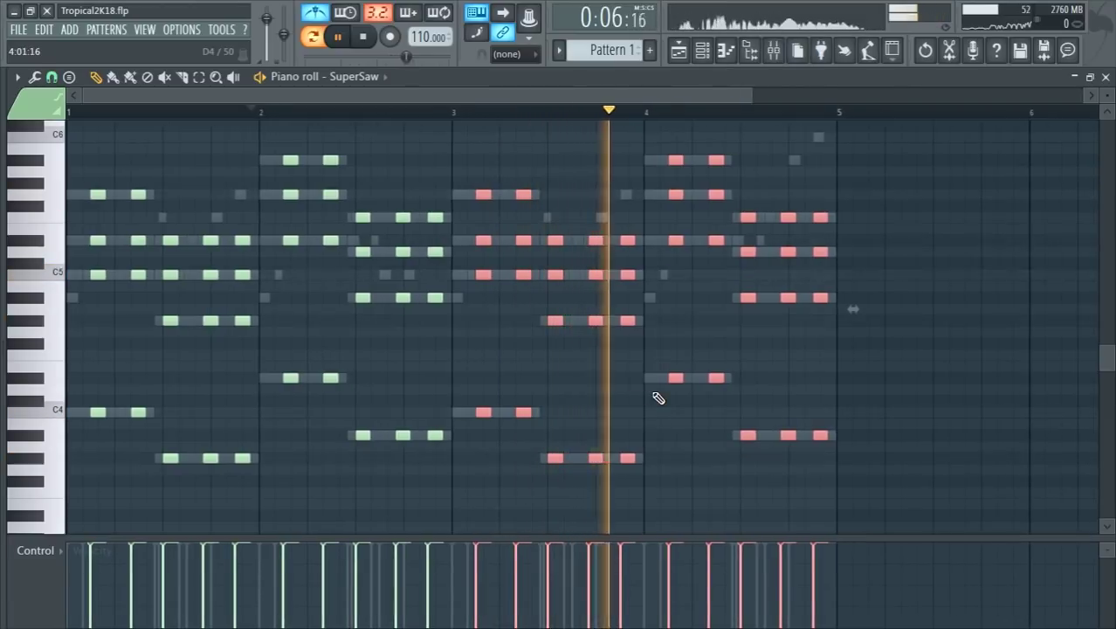
pyautogui.scroll(-2, 892, 133)
pyautogui.hotkey('ctrl', 'd')
pyautogui.press('F7')
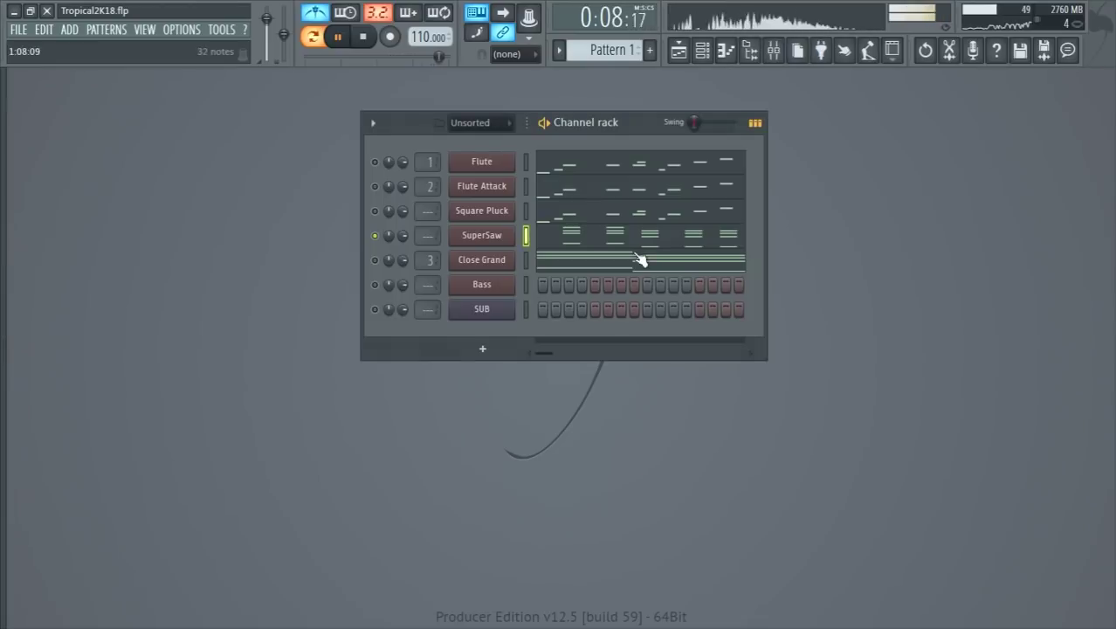
pyautogui.rightClick(484, 286)
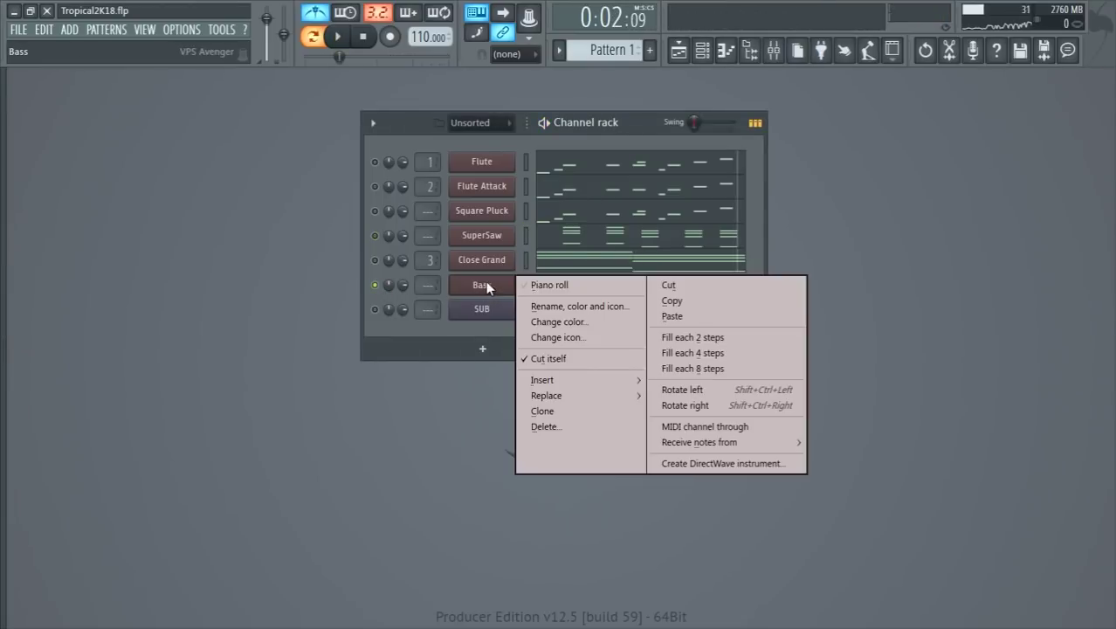
pyautogui.click(559, 285)
pyautogui.scroll(-1, 138, 325)
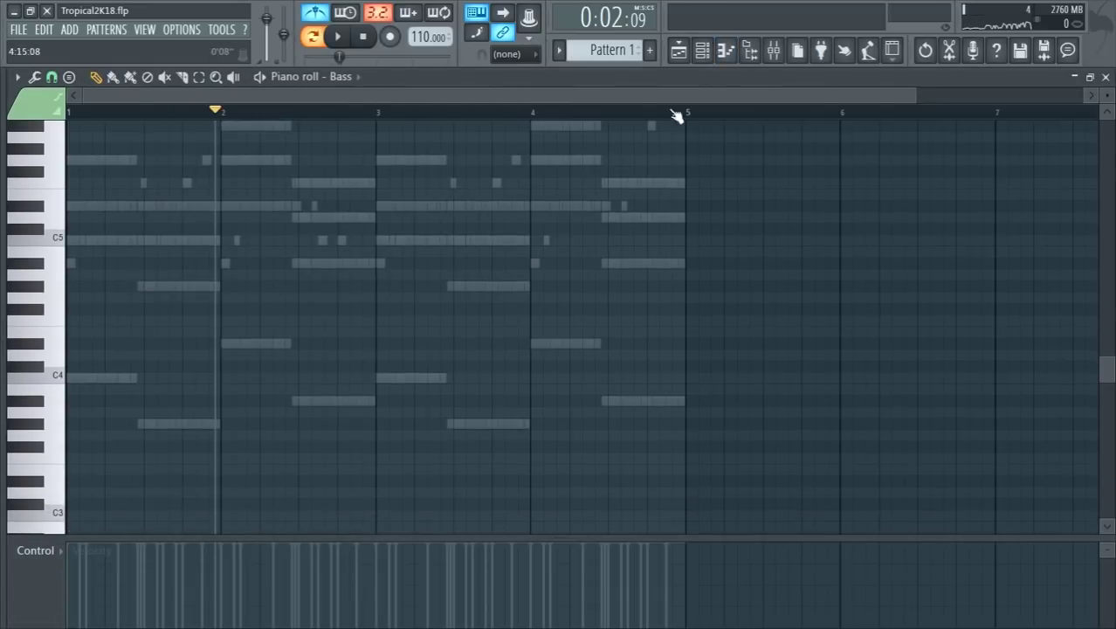
pyautogui.click(704, 53)
pyautogui.click(568, 253)
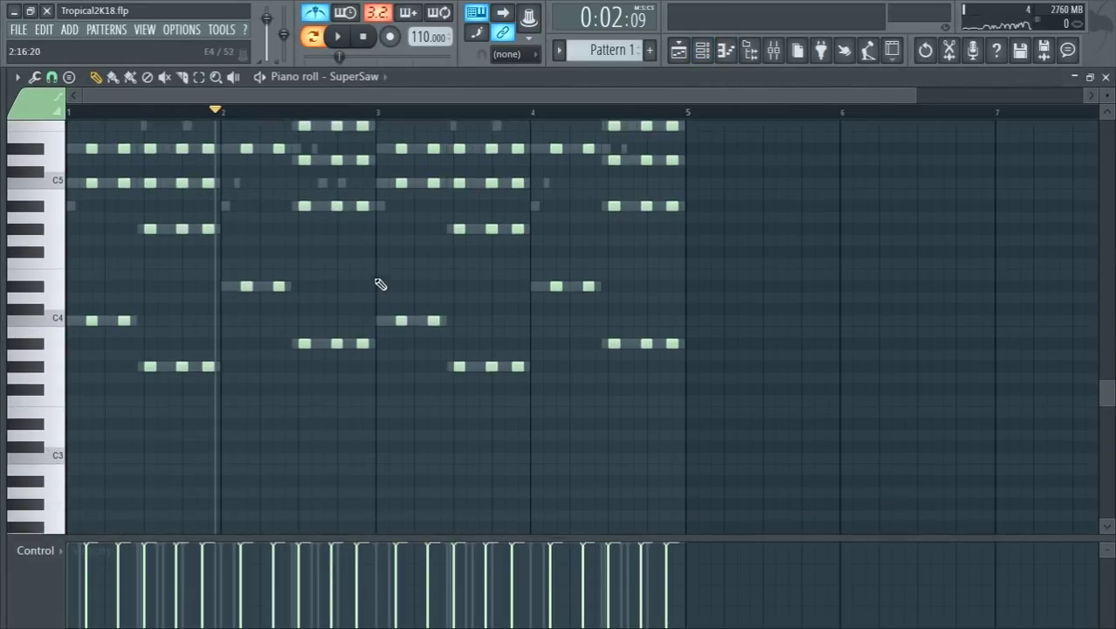
# Copy the lowest root notes of the SuperSaw plucks across all four bars into the Bass piano roll
pyautogui.scroll(-1, 254, 307)
pyautogui.moveTo(563, 255); pyautogui.dragTo(88, 421)
pyautogui.moveTo(706, 255); pyautogui.dragTo(68, 403)
pyautogui.click(704, 52)
pyautogui.rightClick(485, 282)
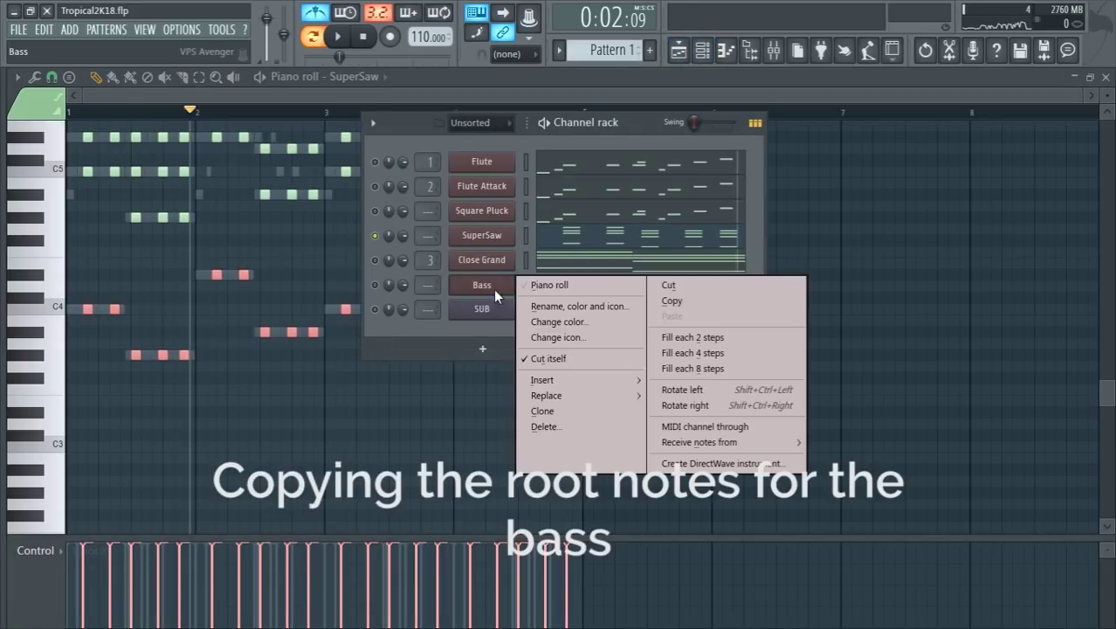
pyautogui.click(523, 289)
pyautogui.hotkey('ctrl', 'v')
# Play the pattern and raise all the Bass notes by one octave
pyautogui.press('space')
pyautogui.click(704, 51)
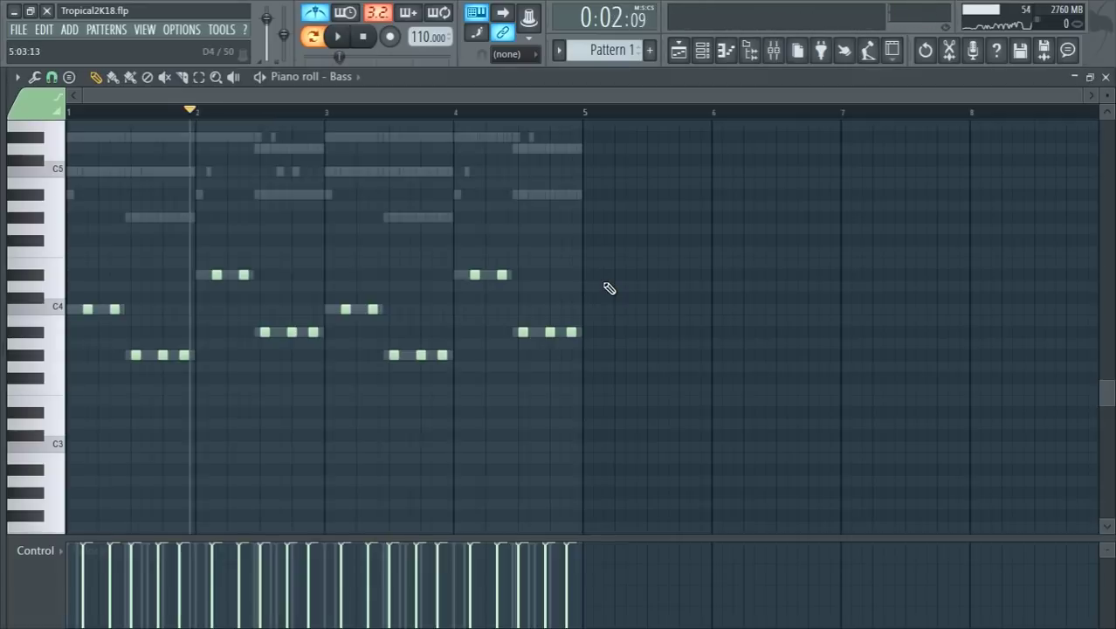
pyautogui.press('space')
pyautogui.scroll(3, 262, 341)
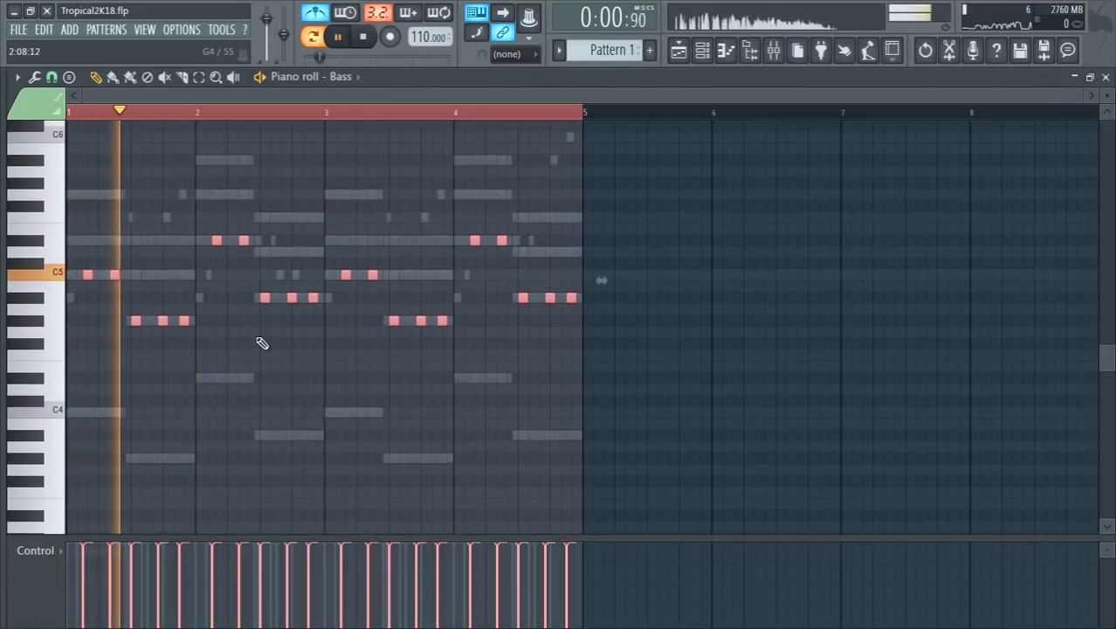
# Join the Bass notes legato and extend the last A#4 note to the end of bar 4
pyautogui.press('space')
pyautogui.hotkey('ctrl', 'l')
pyautogui.press('space')
pyautogui.scroll(4, 598, 306)
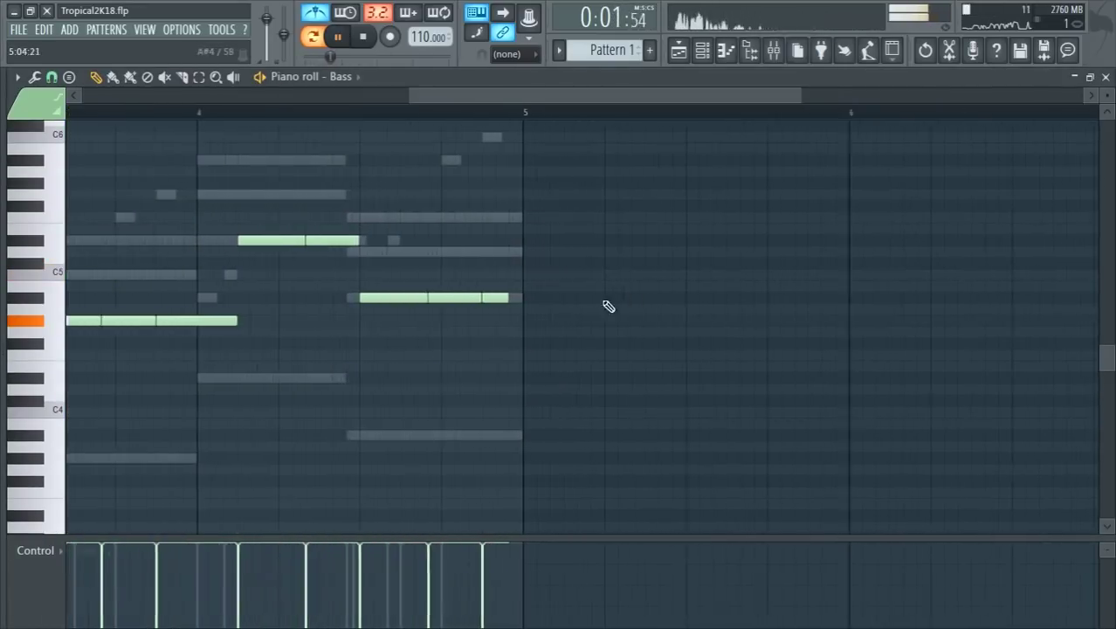
pyautogui.moveTo(499, 236); pyautogui.dragTo(517, 322)
pyautogui.scroll(-3, 538, 300)
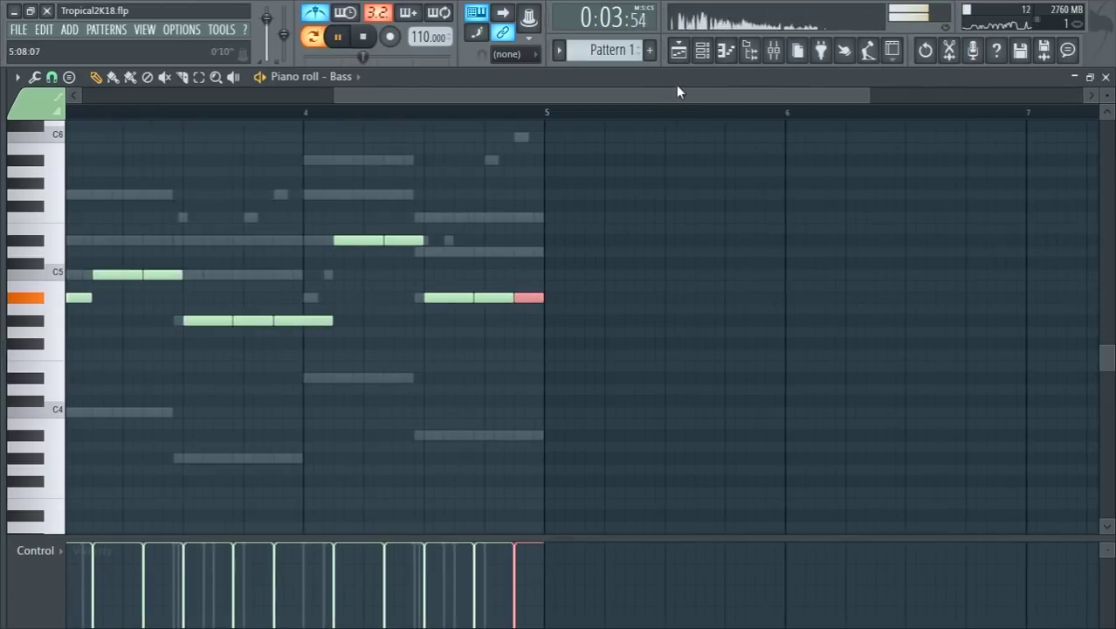
# Copy the lowest root notes of the Close Grand chords into the SUB piano roll and start playback
pyautogui.click(724, 52)
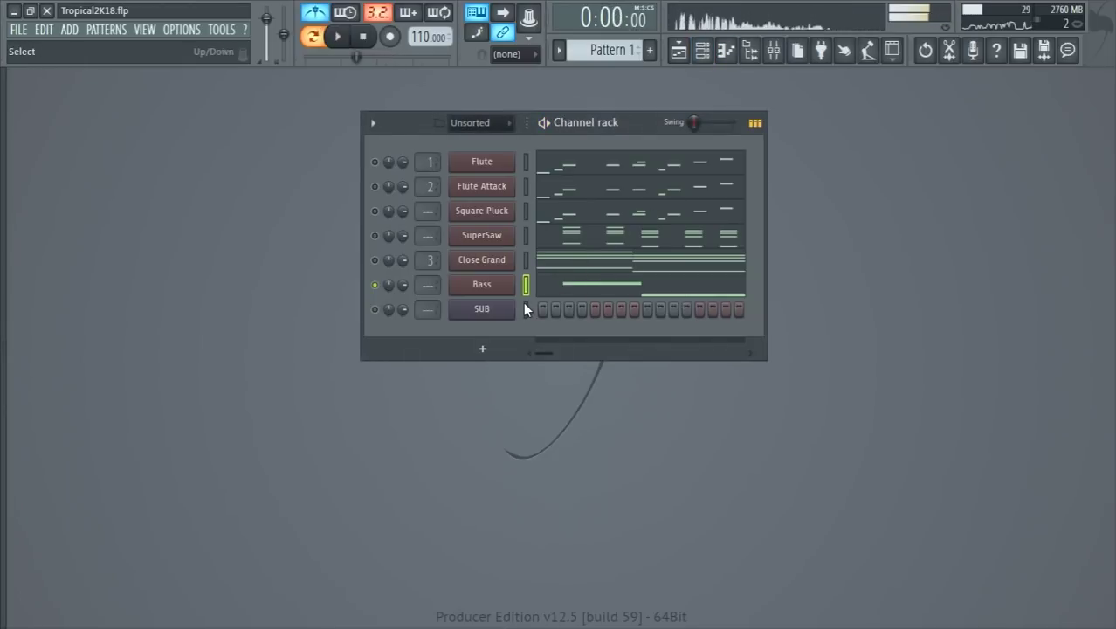
pyautogui.click(540, 261)
pyautogui.scroll(-2, 544, 252)
pyautogui.moveTo(96, 294); pyautogui.dragTo(721, 450)
pyautogui.click(710, 56)
pyautogui.rightClick(514, 303)
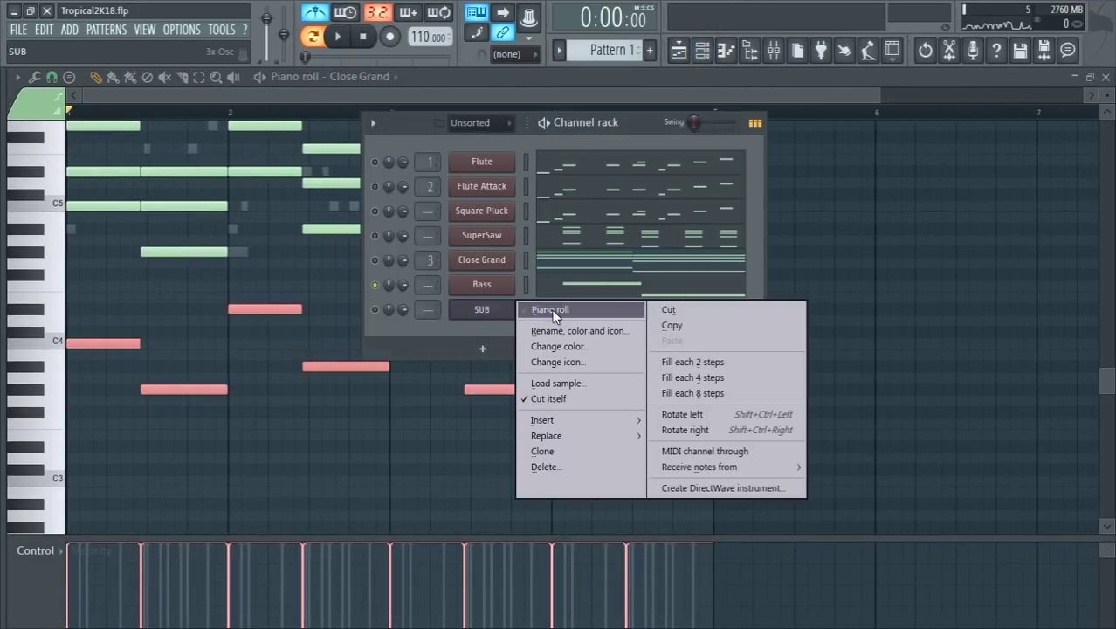
pyautogui.click(543, 310)
pyautogui.press('space')
# Unmute the SUB channel, mute the Bass channel and restart playback to hear the SUB alone
pyautogui.click(702, 50)
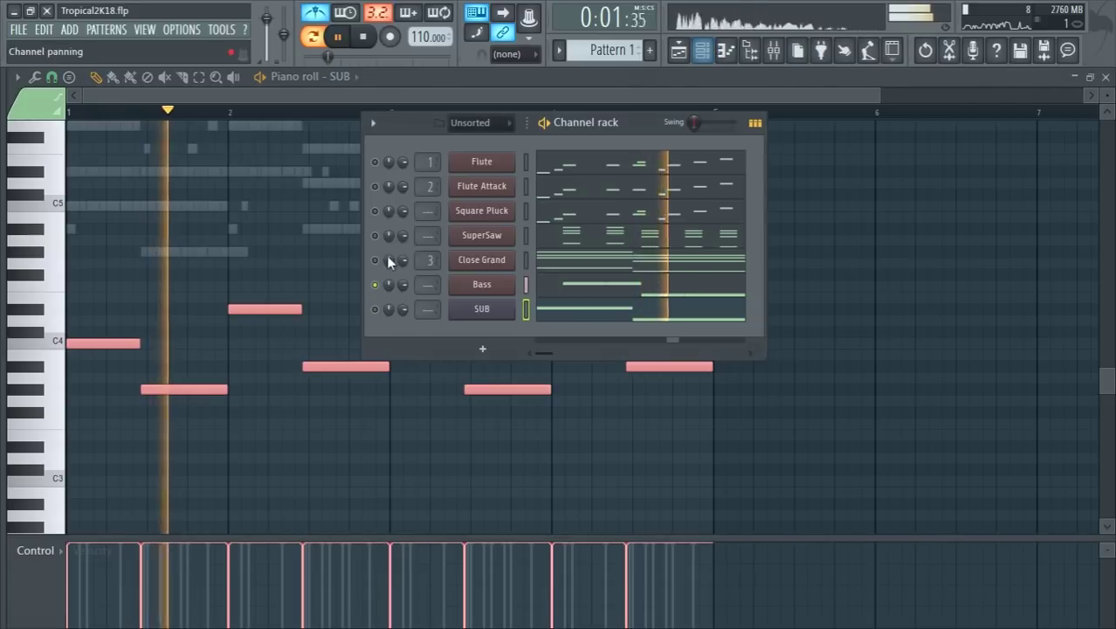
pyautogui.click(254, 358)
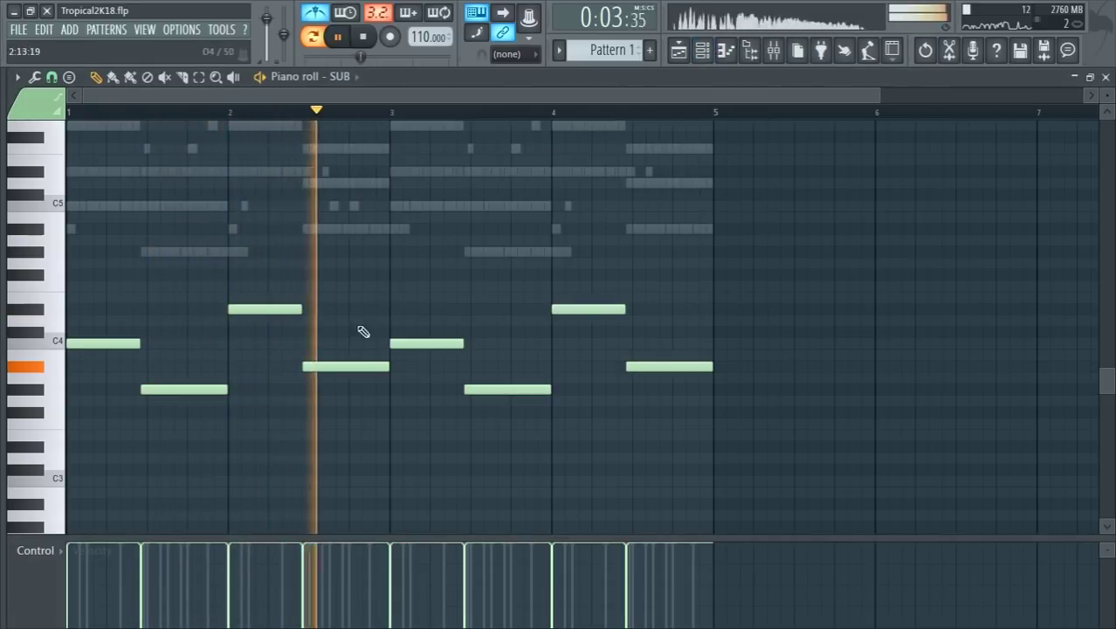
pyautogui.click(703, 54)
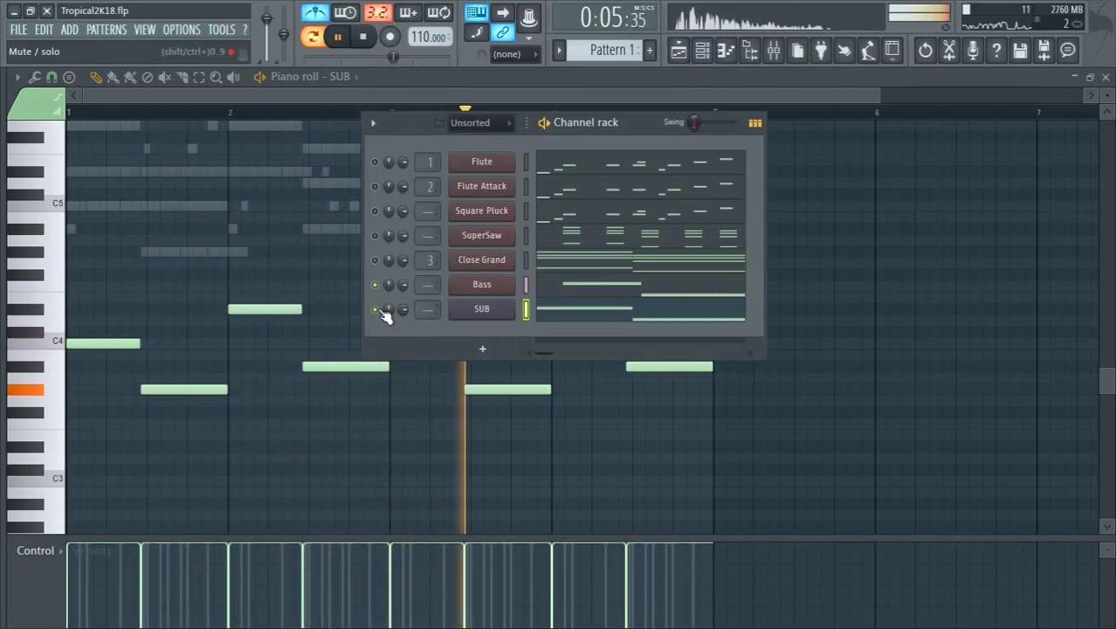
pyautogui.press('space')
pyautogui.press('space')
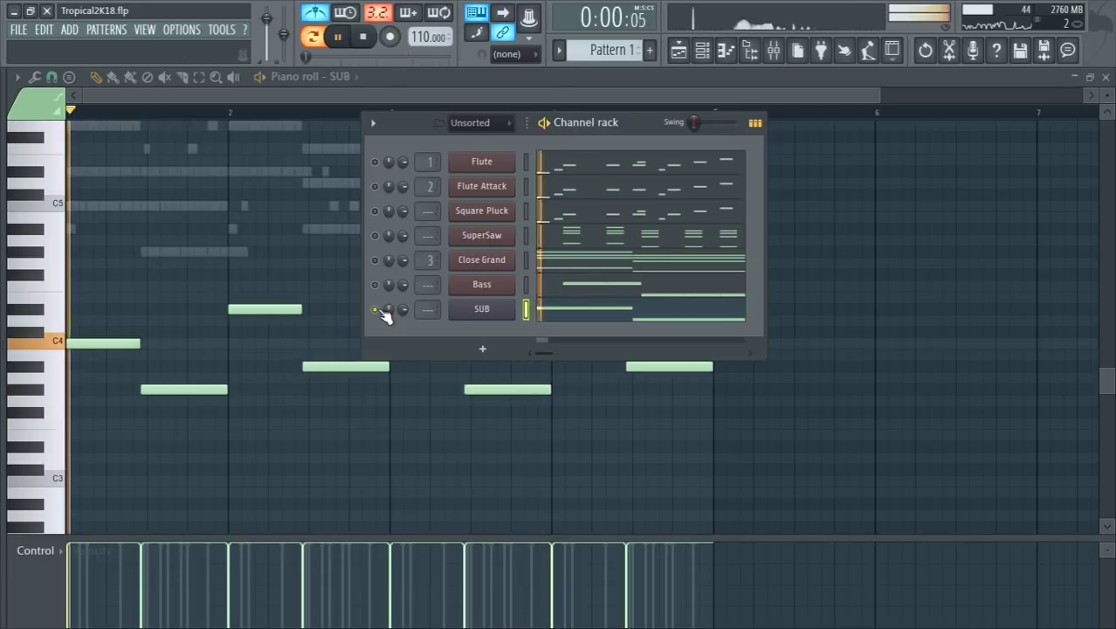
# Transpose all the SUB notes down by one octave
pyautogui.press('F6')
pyautogui.hotkey('ctrl', 'a')
pyautogui.hotkey('ctrl', 'Down')
pyautogui.scroll(-4, 278, 342)
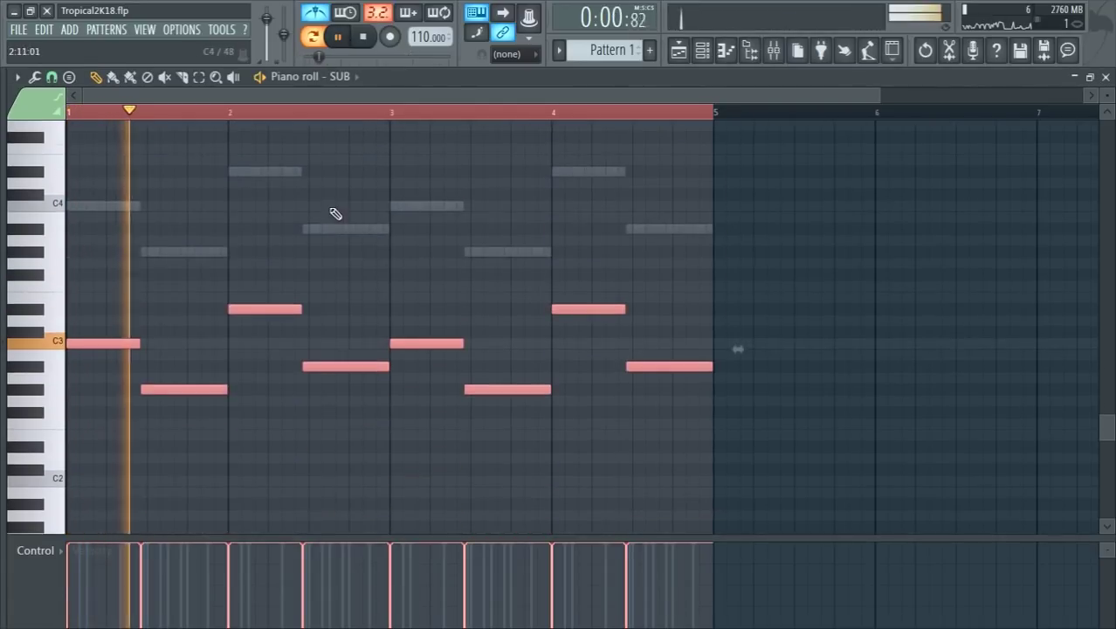
# Stop the SUB playback, clear the note selection and turn all muted channels back on in the Channel rack
pyautogui.press('space')
pyautogui.hotkey('ctrl', 'd')
pyautogui.press('F6')
pyautogui.press('F6')
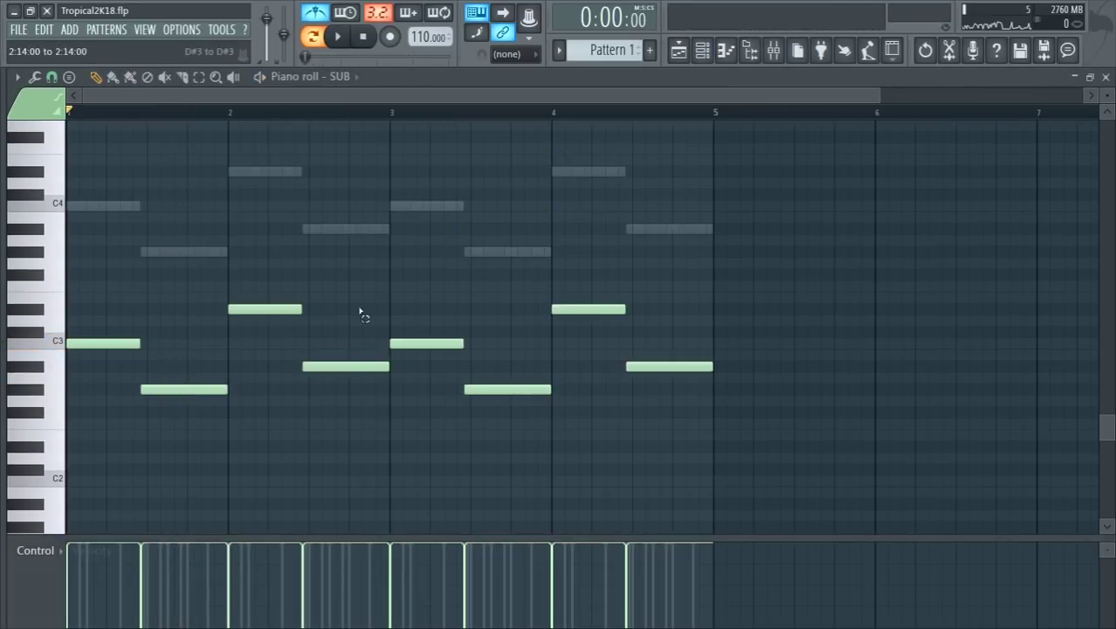
pyautogui.click(702, 50)
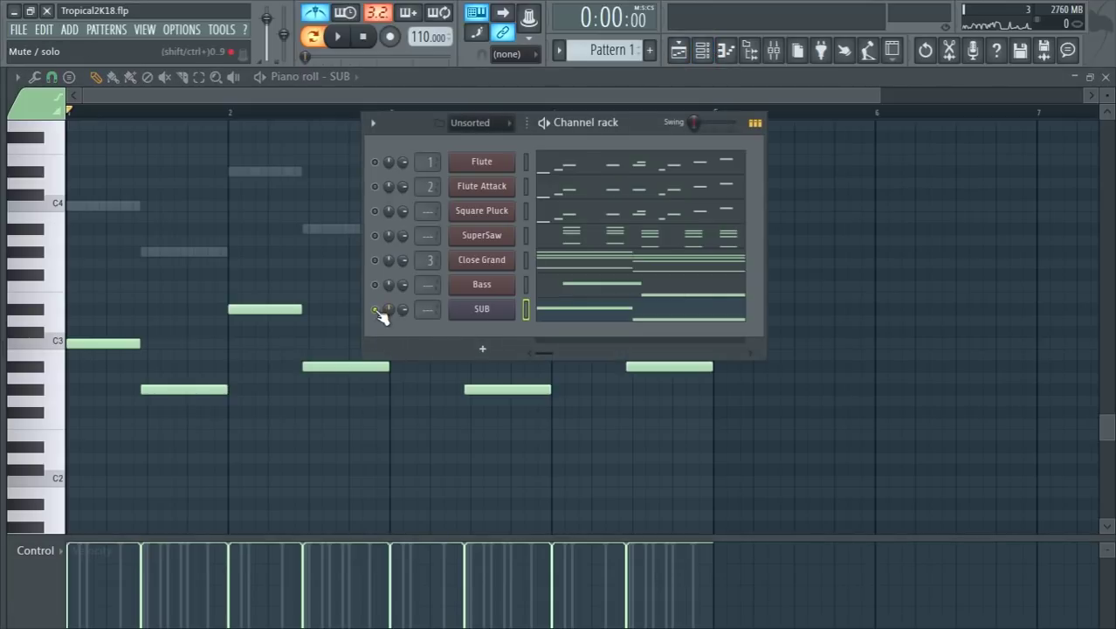
# Move the Close Grand chords from Pattern 1 to Pattern 2, and the Bass and SUB notes to Pattern 3
pyautogui.click(533, 259)
pyautogui.scroll(-1, 588, 57)
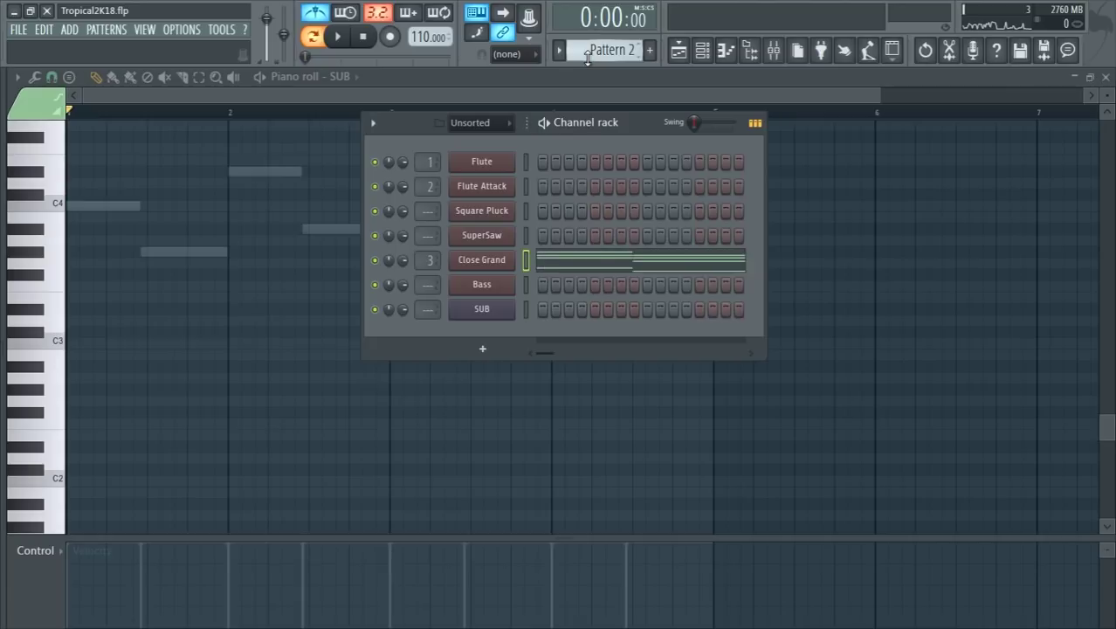
pyautogui.scroll(1, 587, 58)
pyautogui.click(542, 284)
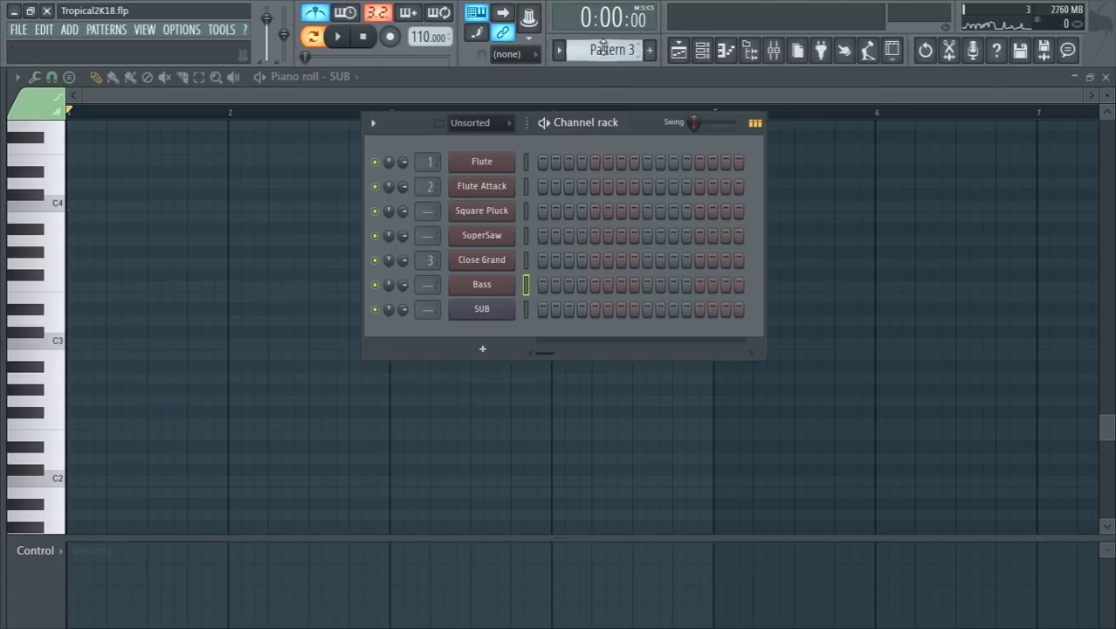
pyautogui.click(526, 316)
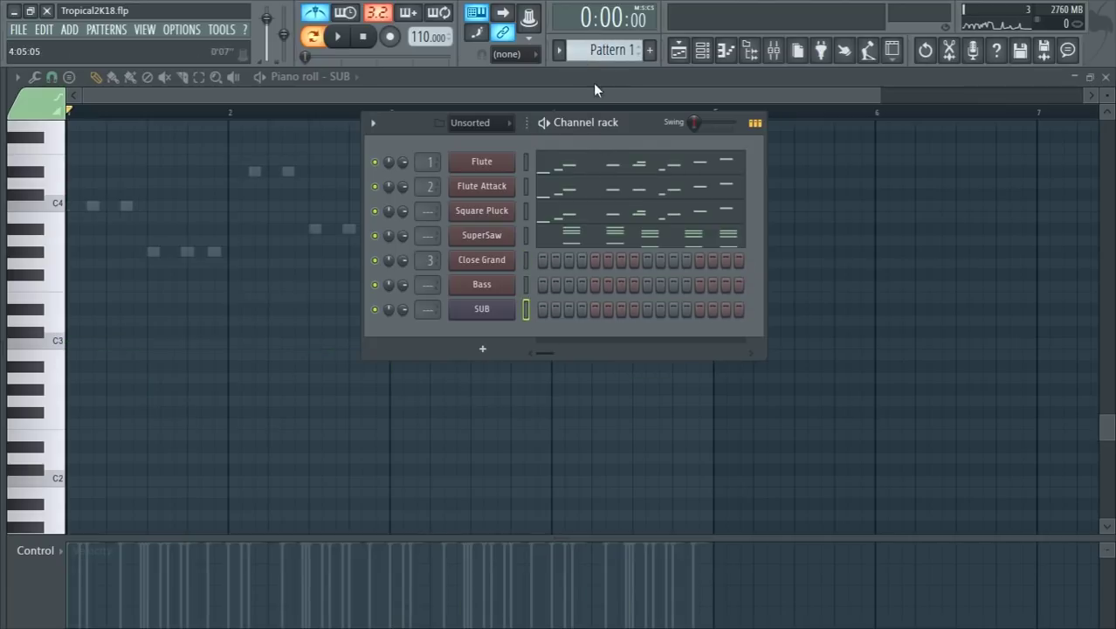
pyautogui.scroll(-2, 596, 54)
pyautogui.scroll(2, 596, 54)
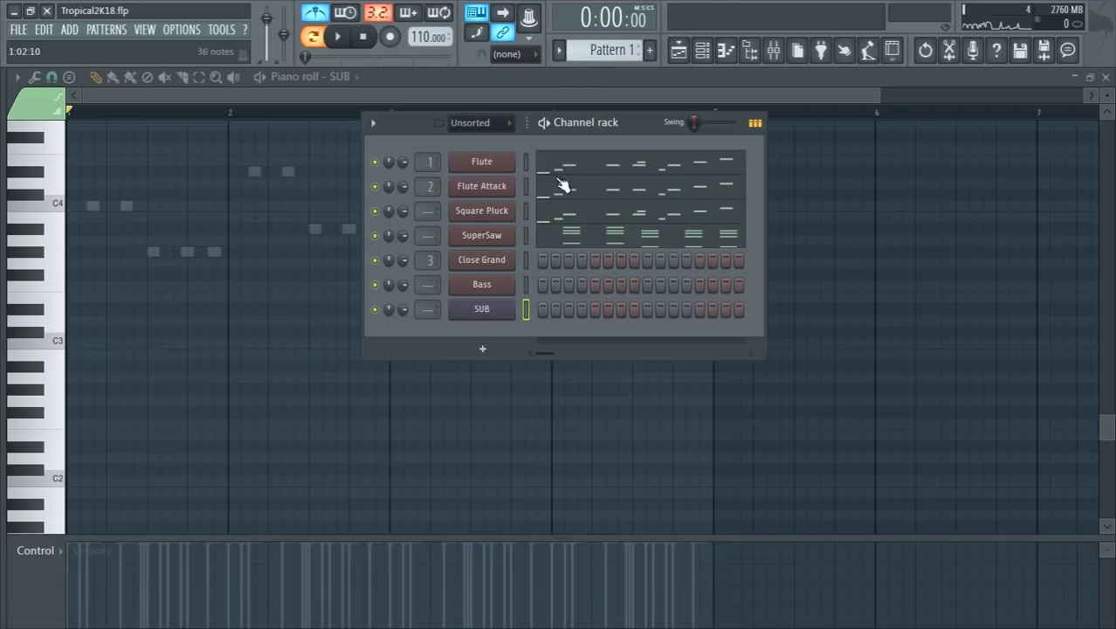
# Move the SuperSaw chords out of Pattern 1 into Pattern 4
pyautogui.click(527, 237)
pyautogui.scroll(-2, 600, 53)
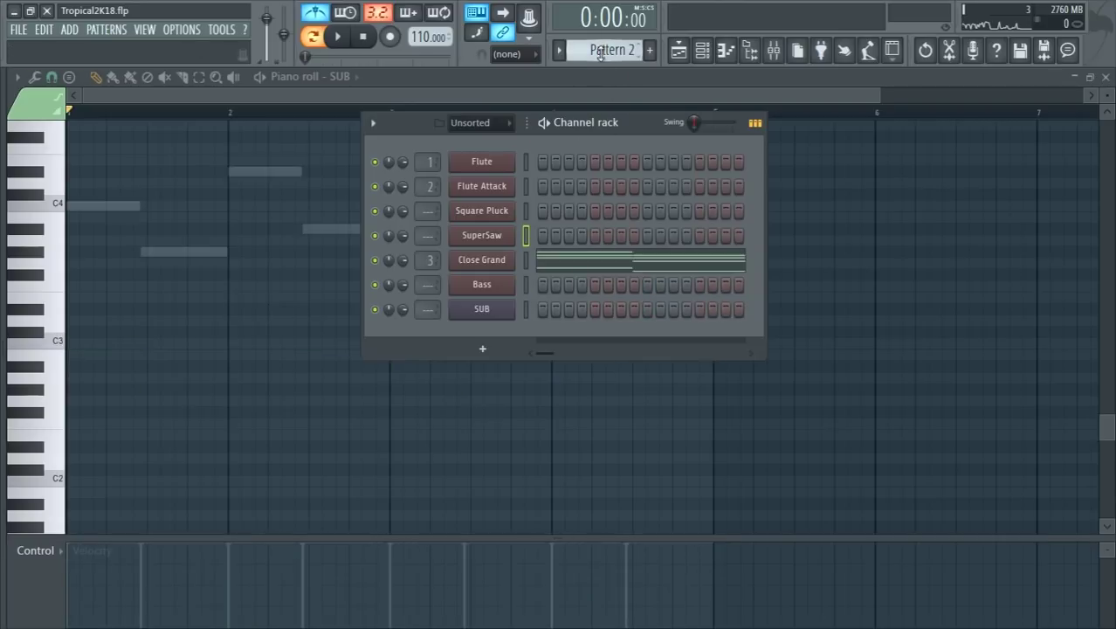
pyautogui.scroll(-1, 600, 53)
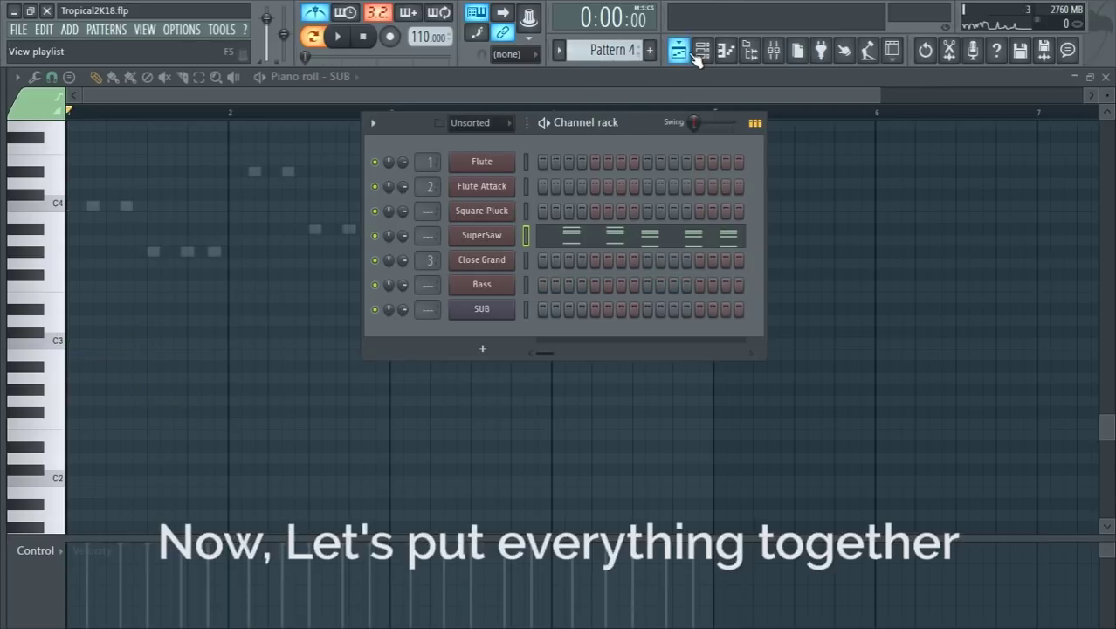
# Place four consecutive Pattern 1 clips on playlist Track 1 and four Pattern 2 clips on Track 2, filling bars 1 to 16
pyautogui.click(678, 50)
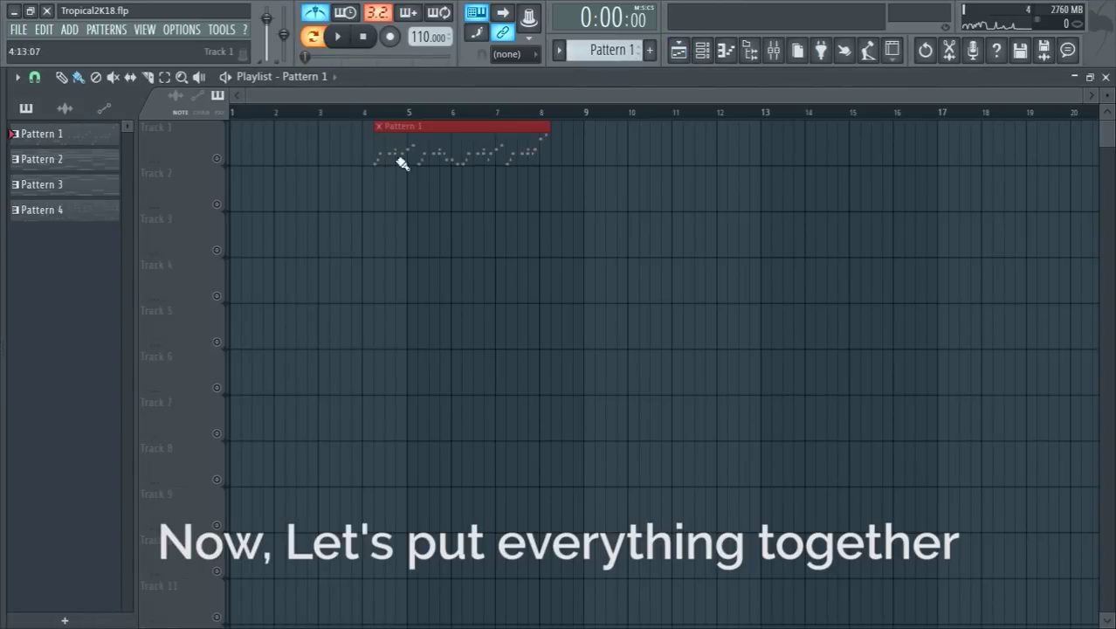
pyautogui.moveTo(401, 164)
pyautogui.mouseDown()
pyautogui.moveTo(804, 149)
pyautogui.moveTo(256, 152)
pyautogui.mouseUp()
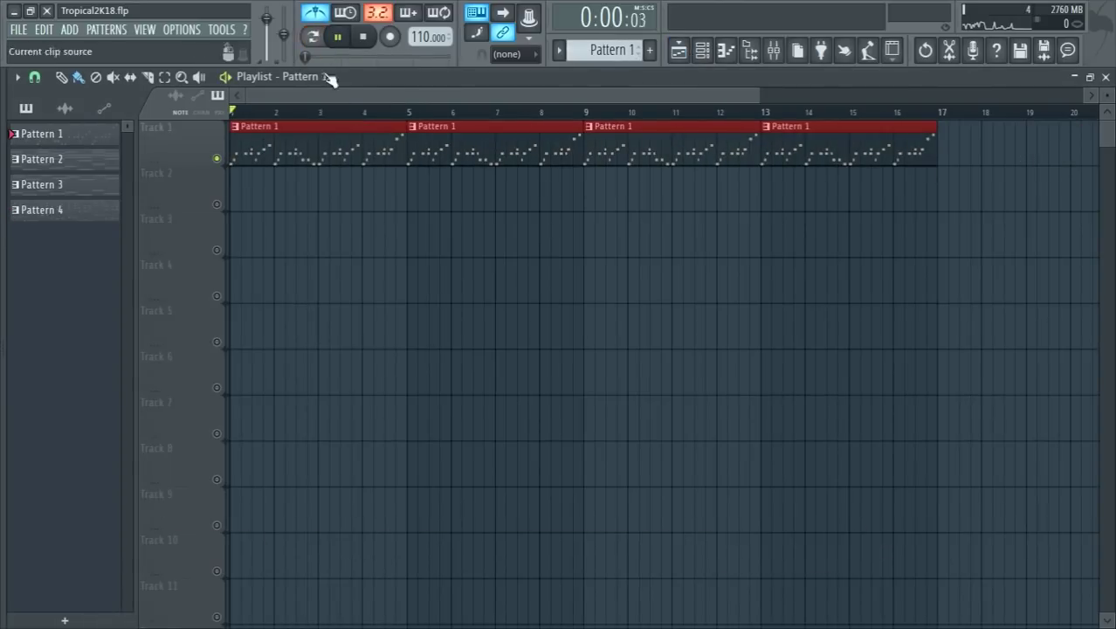
pyautogui.scroll(-1, 599, 52)
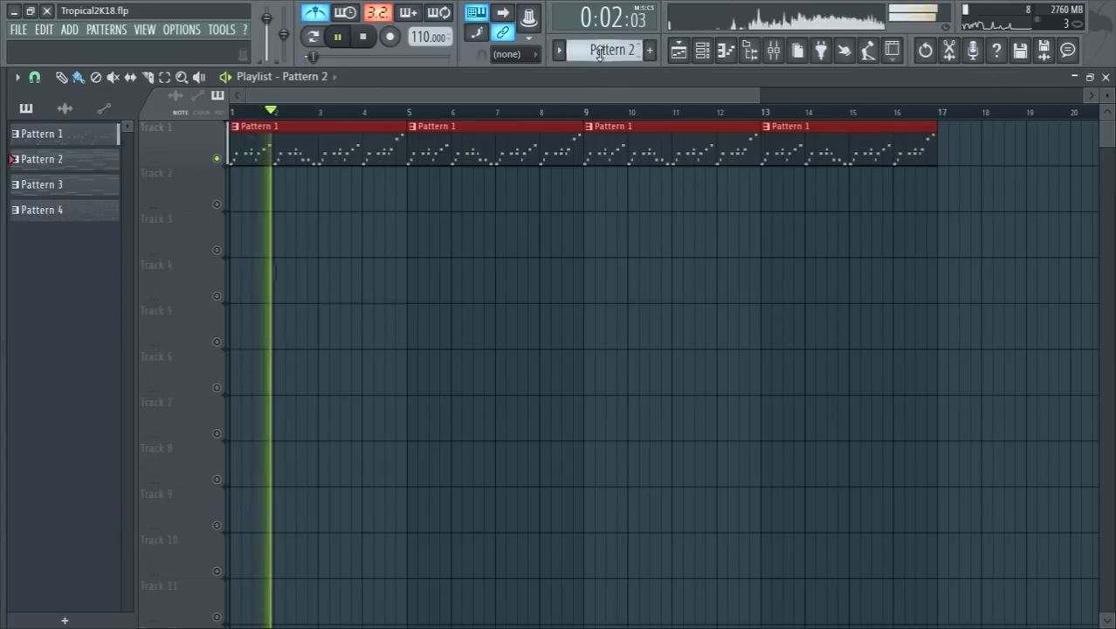
pyautogui.moveTo(461, 219); pyautogui.dragTo(809, 236)
pyautogui.press('space')
pyautogui.moveTo(475, 237); pyautogui.dragTo(243, 191)
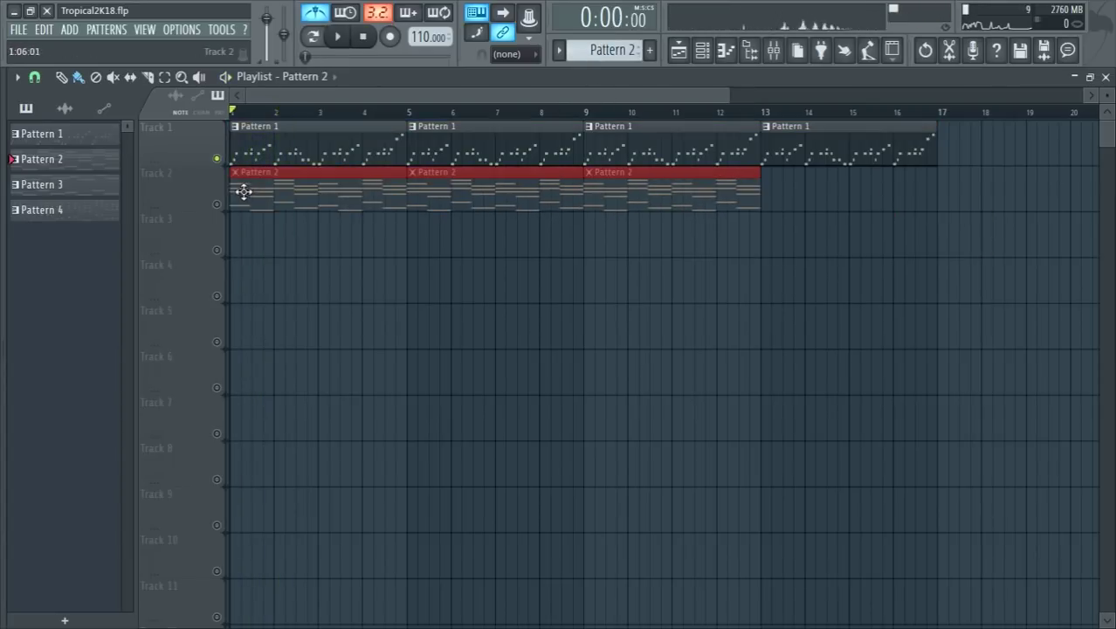
pyautogui.press('space')
pyautogui.moveTo(817, 219); pyautogui.dragTo(801, 188)
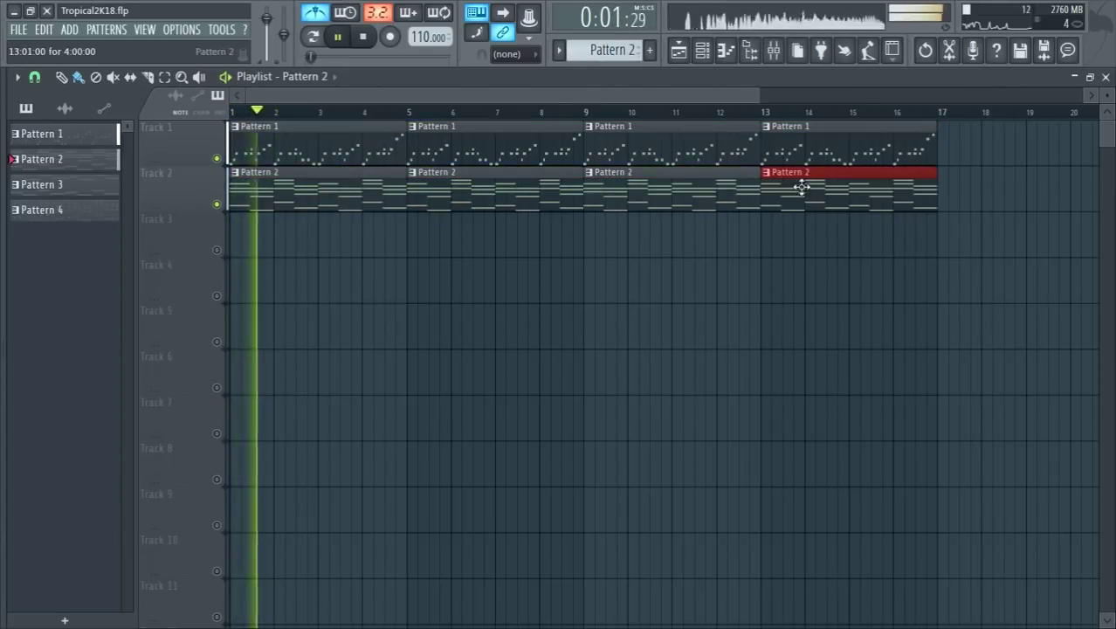
# Place four consecutive Pattern 3 clips on Track 3 from bar 1 to the end of bar 16, playing in song mode
pyautogui.scroll(-1, 599, 50)
pyautogui.click(312, 36)
pyautogui.moveTo(343, 223)
pyautogui.mouseDown()
pyautogui.moveTo(836, 244)
pyautogui.moveTo(655, 232)
pyautogui.mouseUp()
pyautogui.click(312, 35)
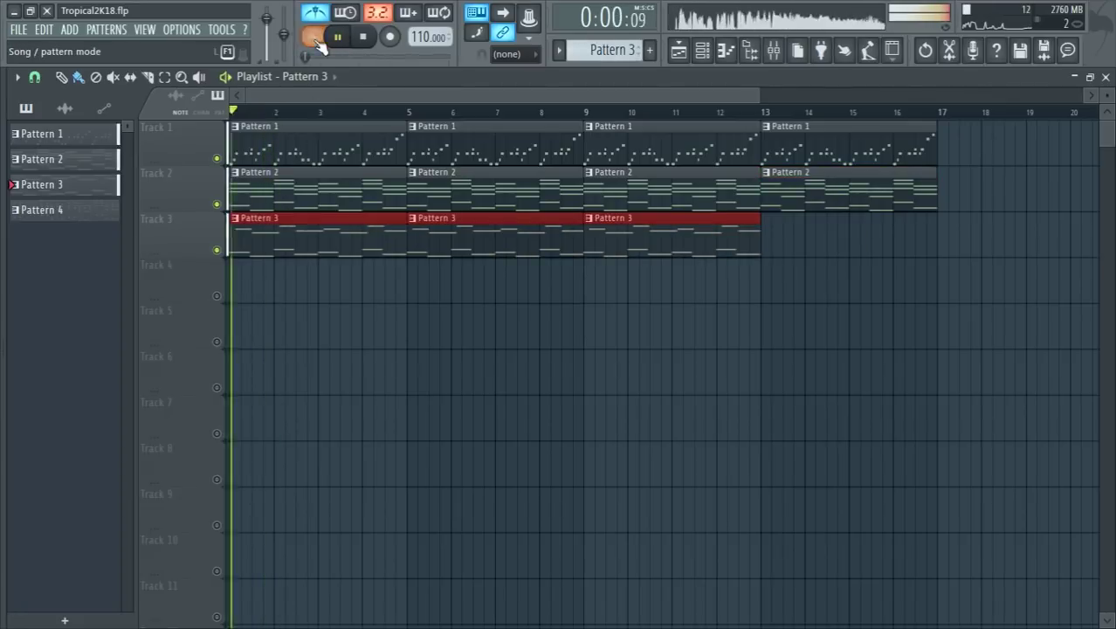
pyautogui.click(799, 271)
pyautogui.moveTo(799, 271); pyautogui.dragTo(788, 225)
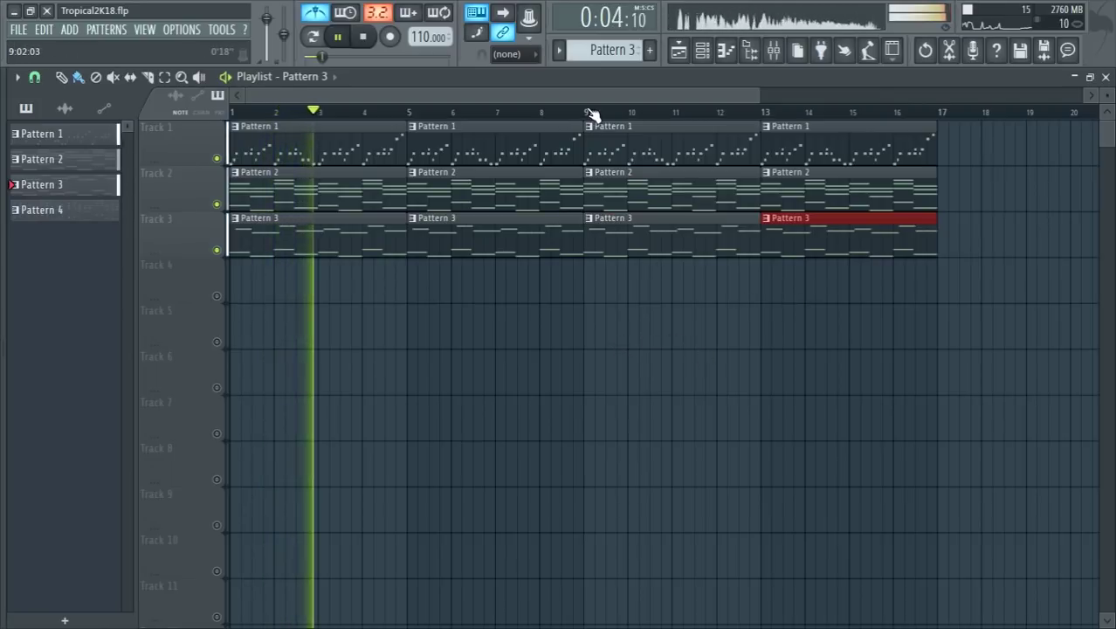
# Place four consecutive Pattern 4 clips on Track 4 from bar 1 to the end of bar 16 and unmute that track
pyautogui.scroll(-1, 588, 48)
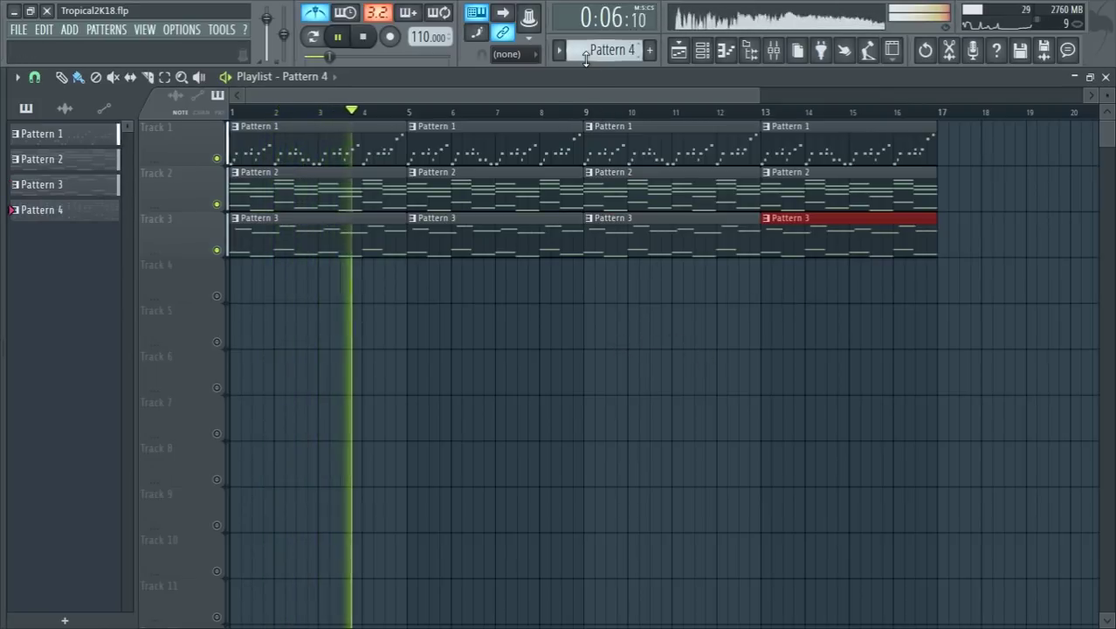
pyautogui.click(313, 36)
pyautogui.moveTo(422, 308)
pyautogui.mouseDown()
pyautogui.moveTo(850, 336)
pyautogui.moveTo(505, 252)
pyautogui.mouseUp()
pyautogui.click(813, 291)
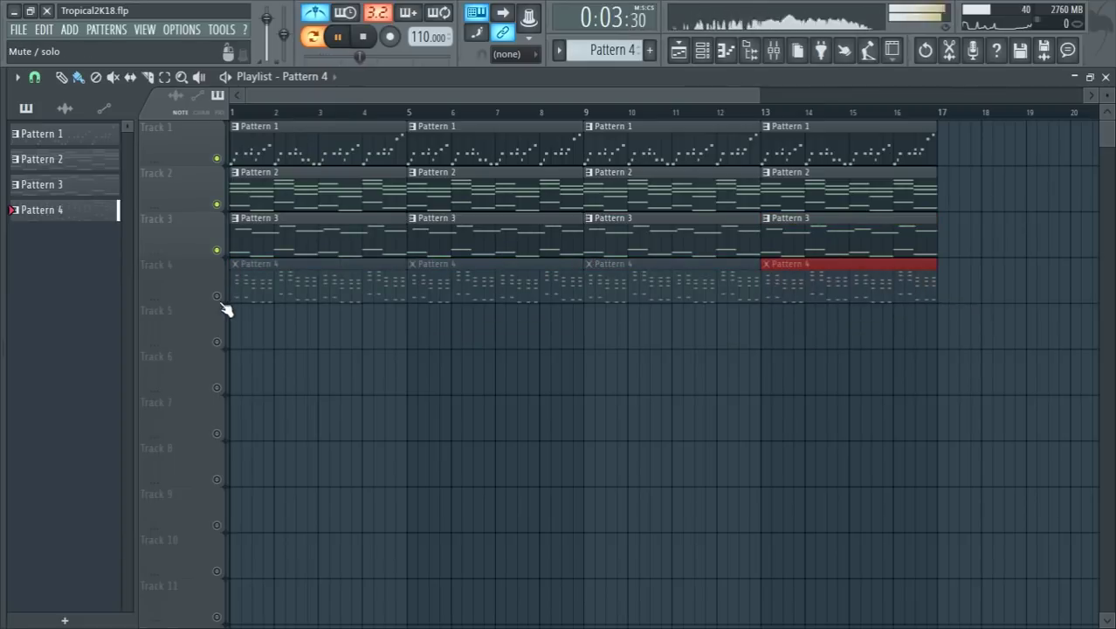
pyautogui.click(217, 296)
# Close the playlist and piano roll, and filter the Channel rack to show the Audio channels
pyautogui.click(1105, 77)
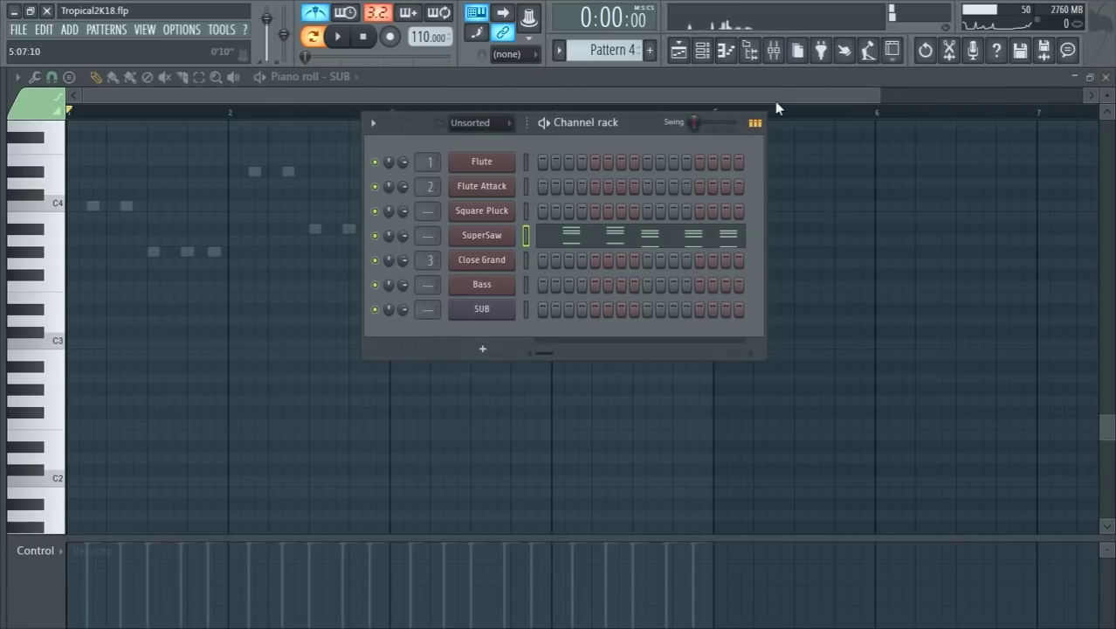
pyautogui.click(1106, 77)
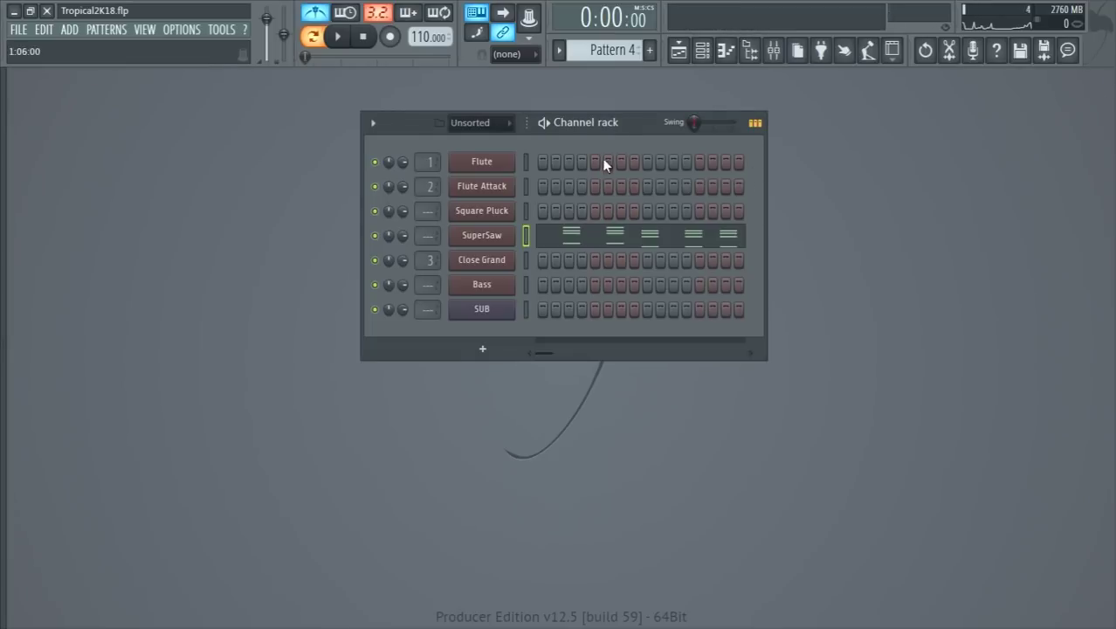
pyautogui.click(496, 123)
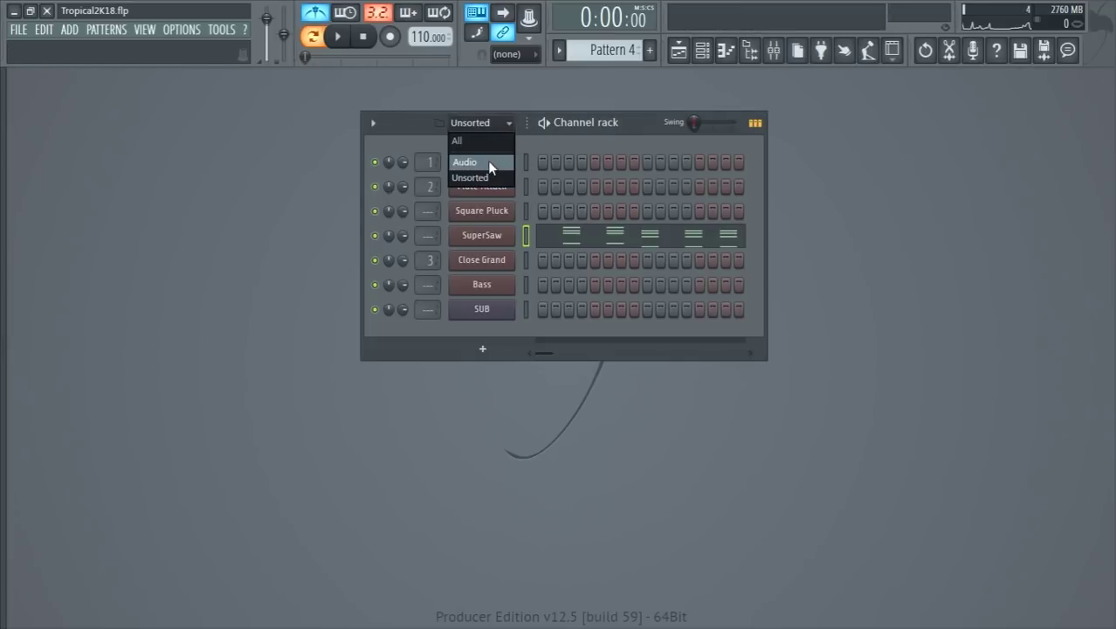
pyautogui.click(489, 161)
# Place BassDrum clips on every beat of playlist Track 5 and delete all clips after bar 8
pyautogui.click(680, 54)
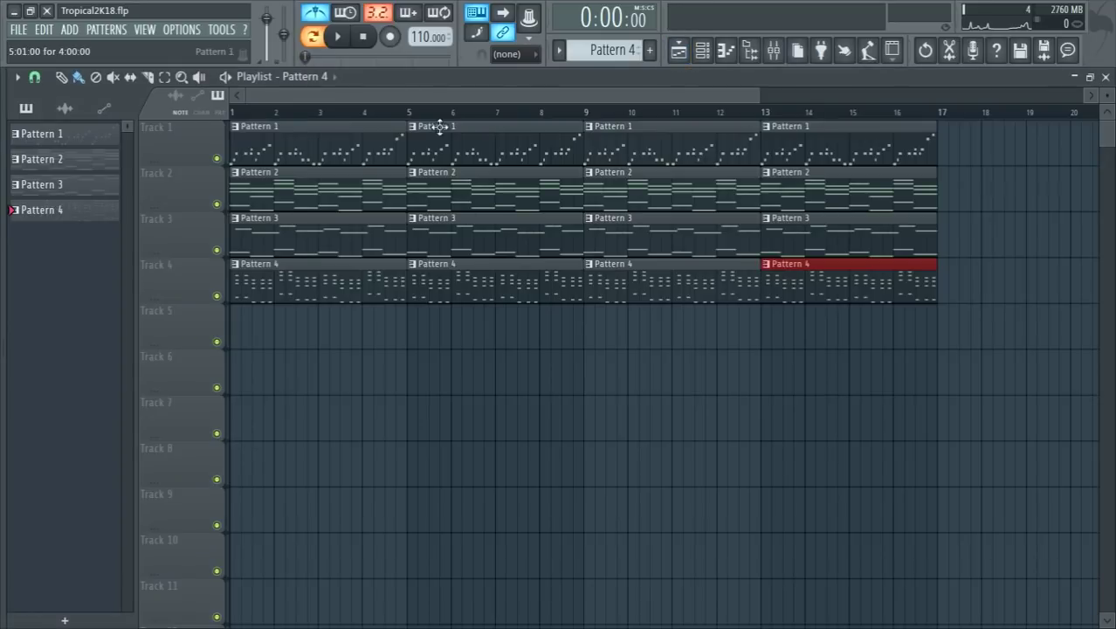
pyautogui.click(322, 79)
pyautogui.click(334, 109)
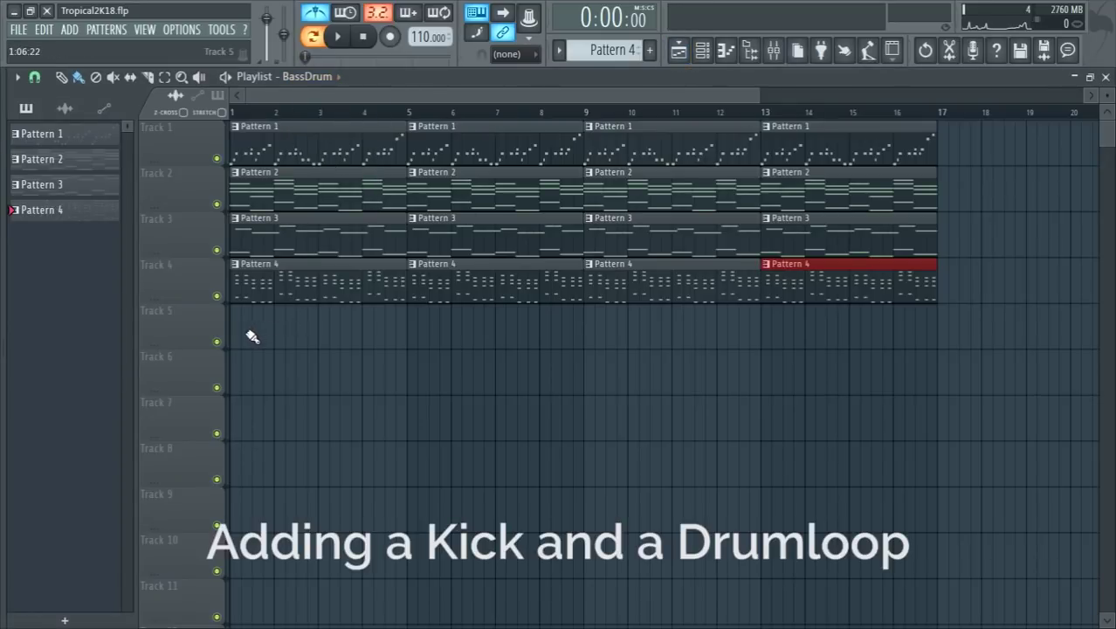
pyautogui.moveTo(251, 337); pyautogui.dragTo(622, 332)
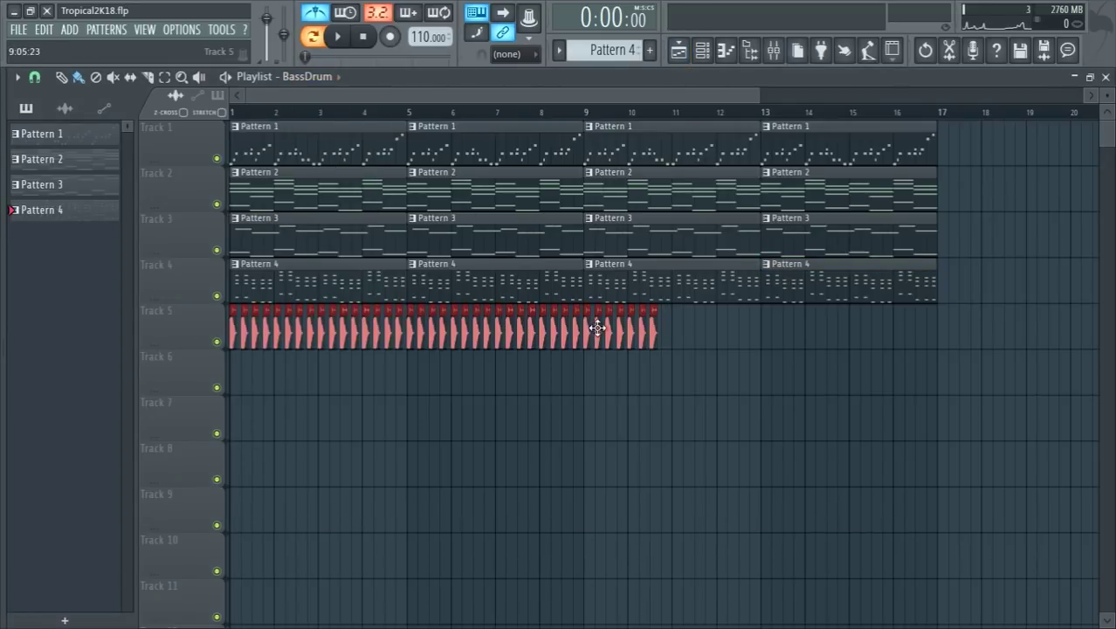
pyautogui.rightClick(588, 332)
pyautogui.rightClick(812, 269)
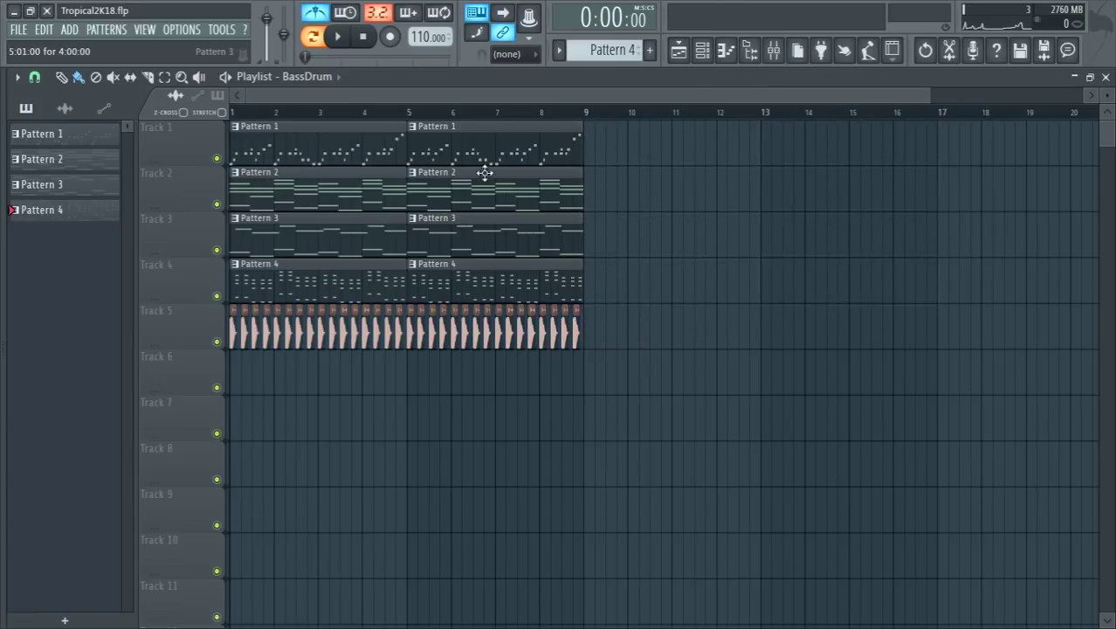
# Place the Loop clip at bar 1 on Track 6 and play Tracks 5 and 6 with the other tracks muted
pyautogui.click(305, 77)
pyautogui.click(331, 124)
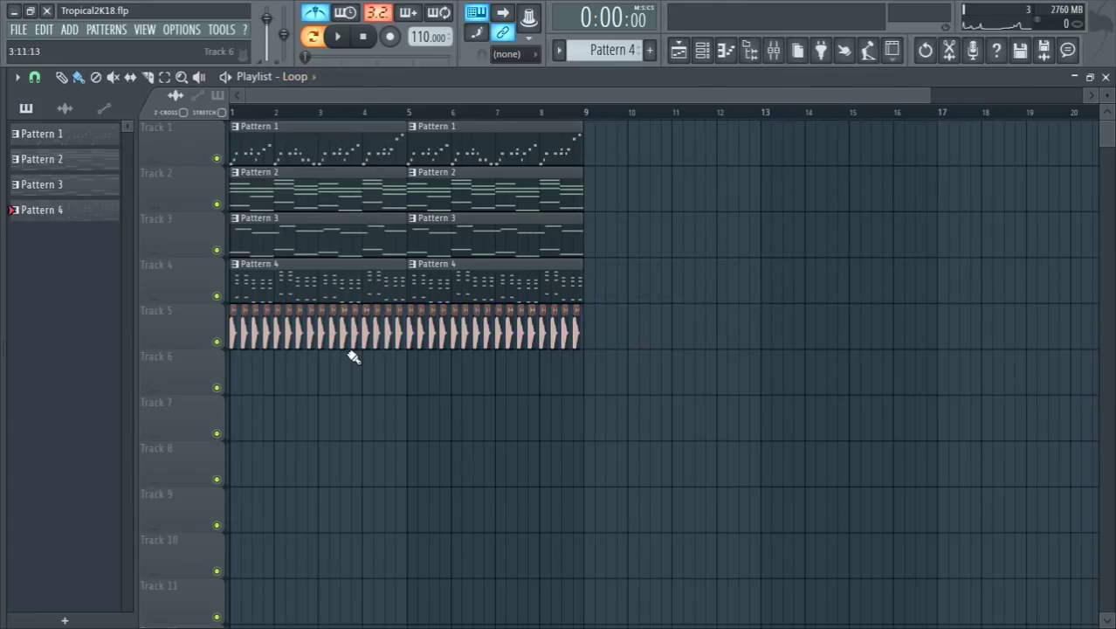
pyautogui.moveTo(364, 379); pyautogui.dragTo(251, 379)
pyautogui.keyDown('ctrl'); pyautogui.click(217, 341); pyautogui.keyUp('ctrl')
pyautogui.click(216, 386)
pyautogui.press('space')
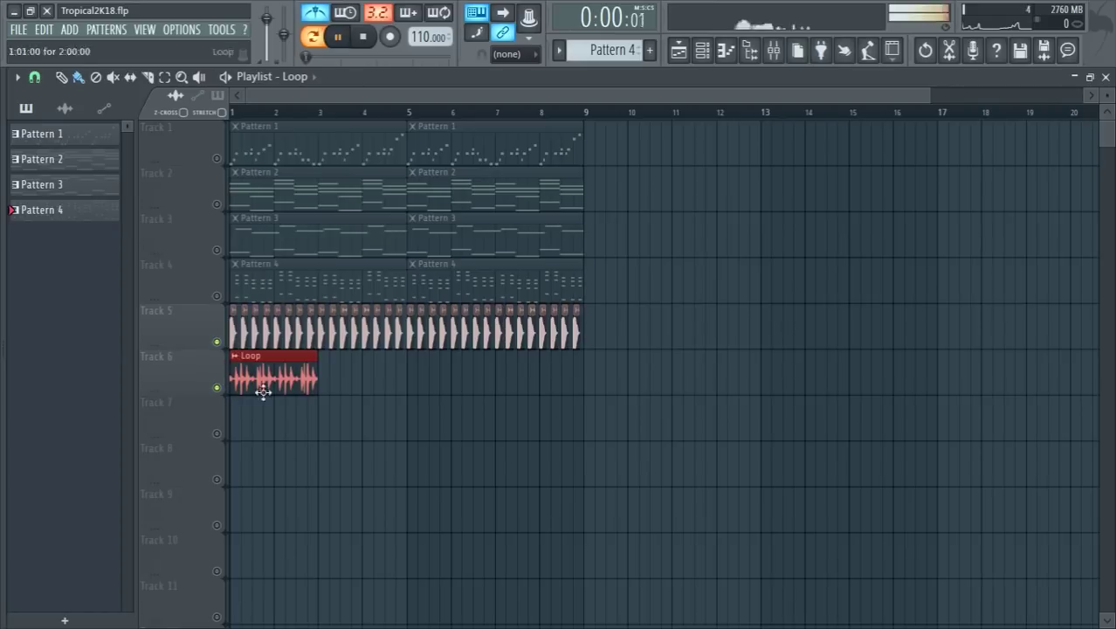
# Switch to song mode and repeat the Loop clip on Track 6 at bars 3, 5 and 7
pyautogui.click(312, 36)
pyautogui.click(323, 377)
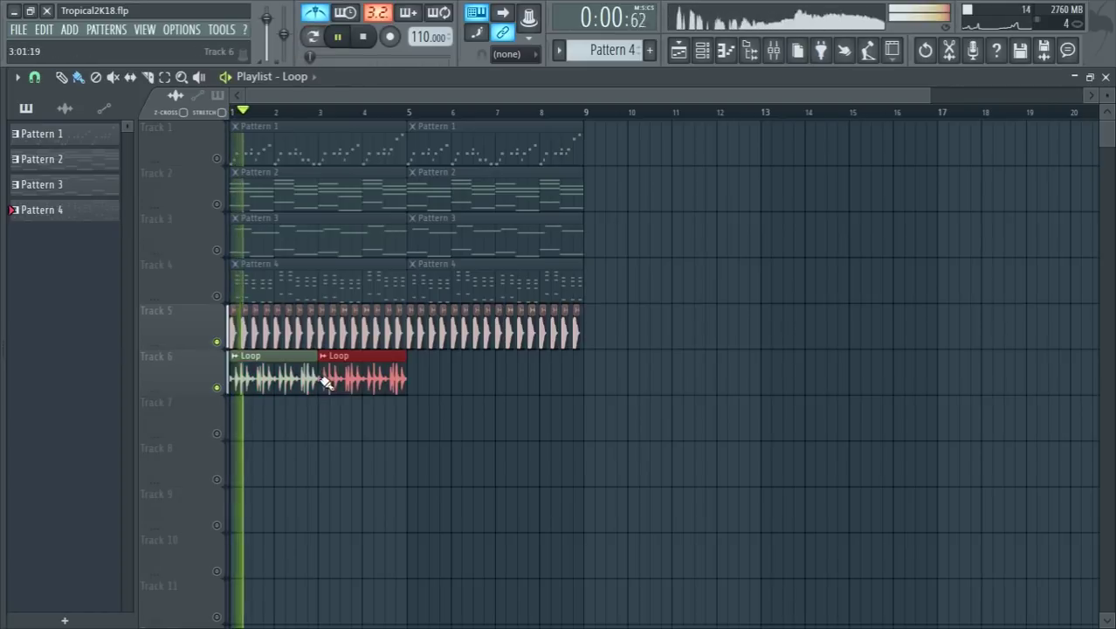
pyautogui.click(417, 384)
pyautogui.click(506, 377)
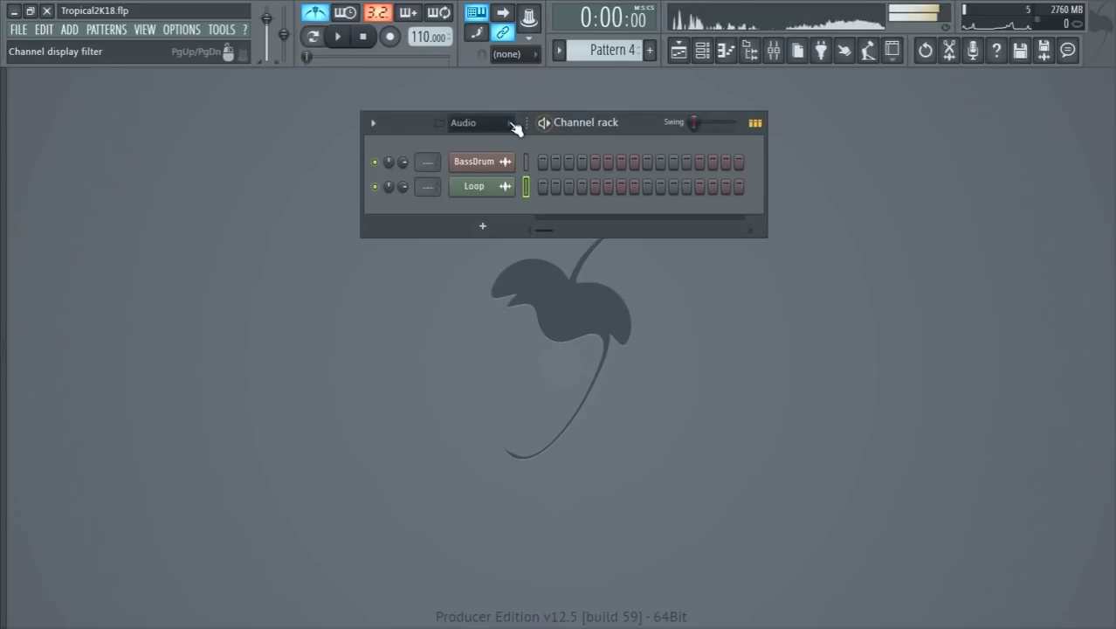
# Show all channels and route every channel from Flute to Loop to its own mixer track, starting at Insert 1
pyautogui.click(511, 123)
pyautogui.click(475, 140)
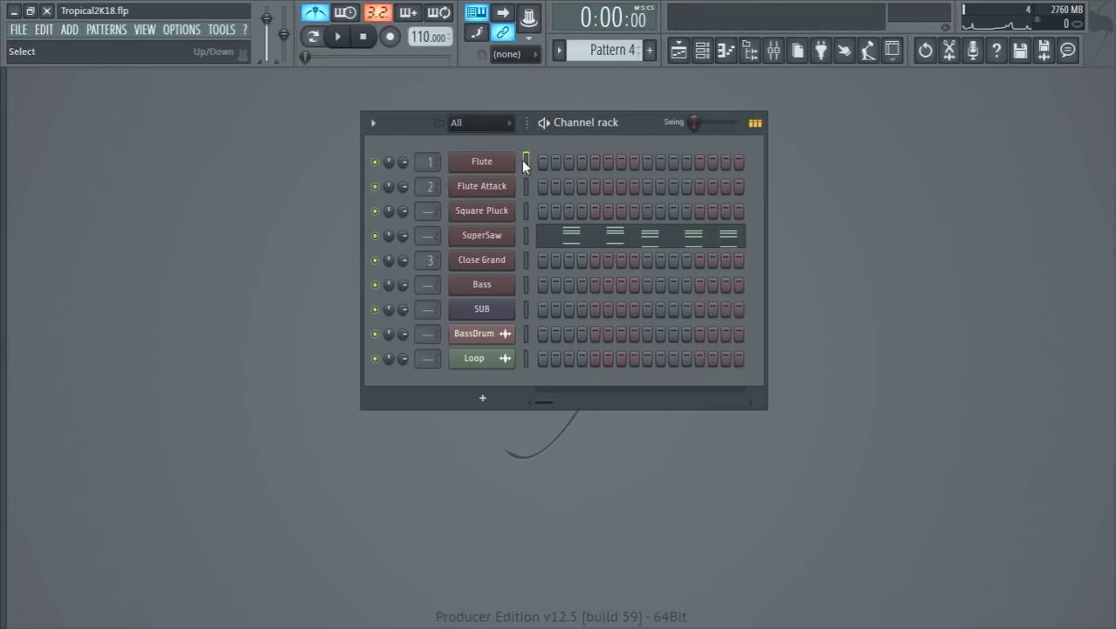
pyautogui.rightClick(525, 358)
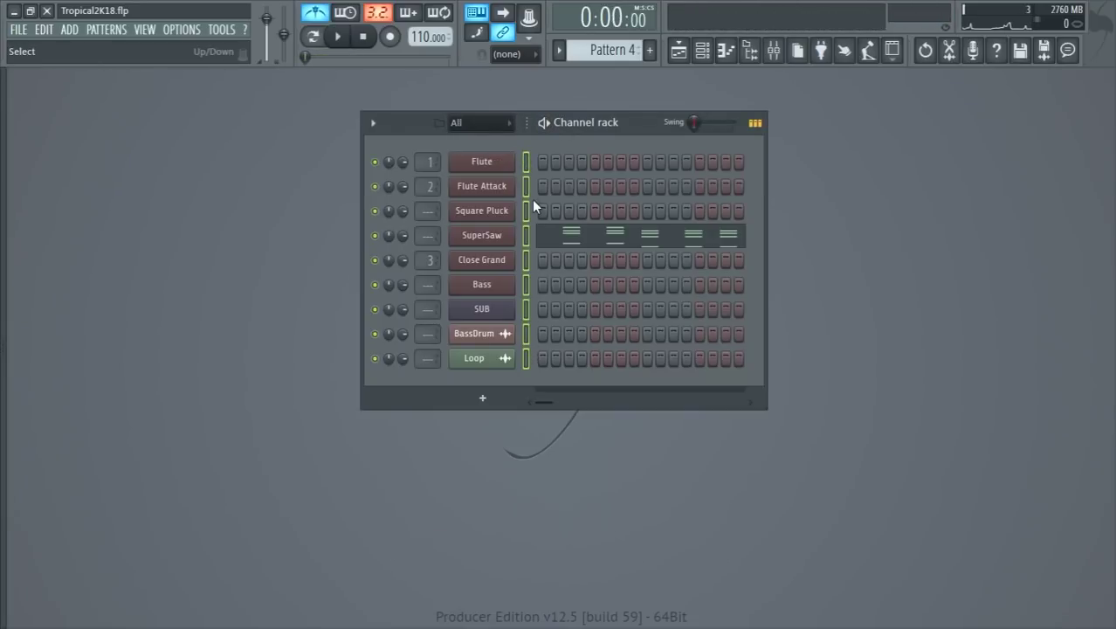
pyautogui.press('F9')
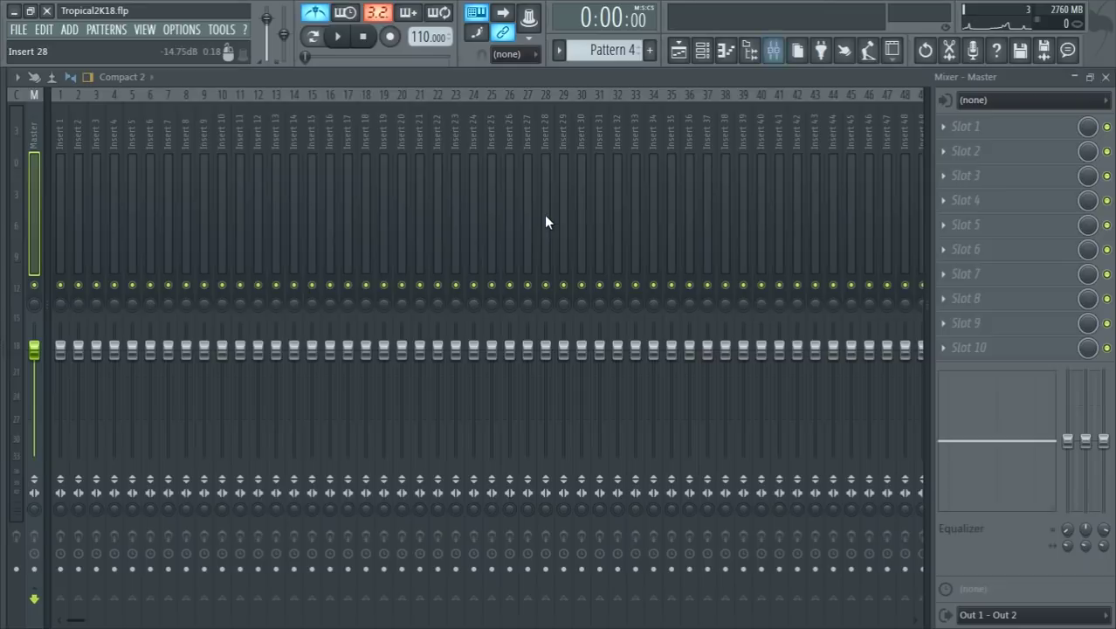
pyautogui.press('Right')
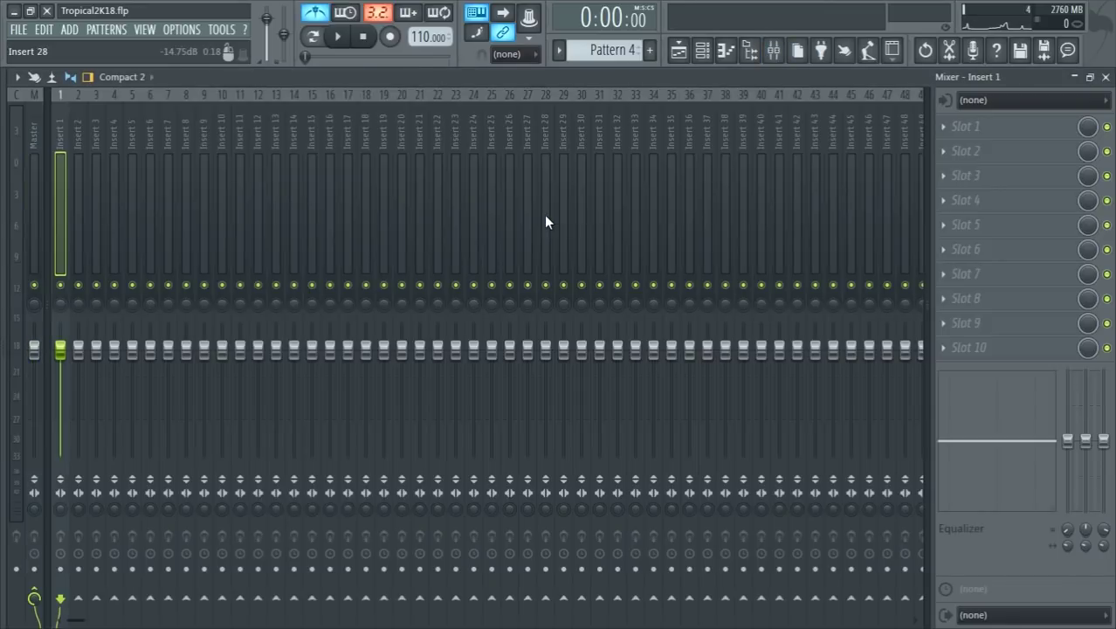
pyautogui.hotkey('ctrl', 'l')
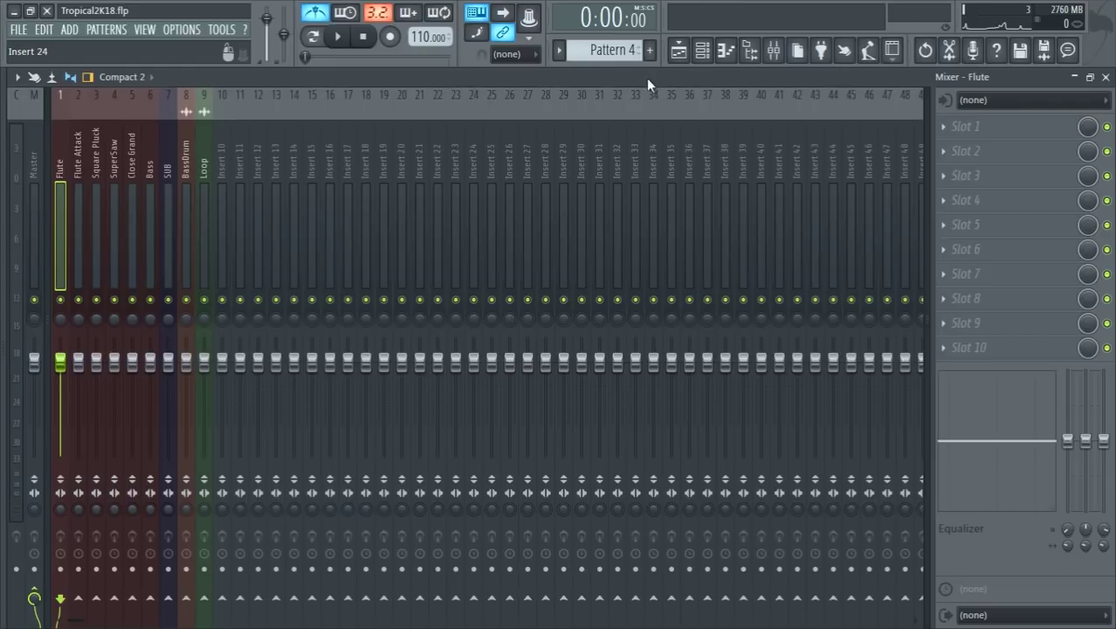
# Lower the faders of all mixer tracks from Flute to Loop together and play the song to check the levels
pyautogui.doubleClick(488, 78)
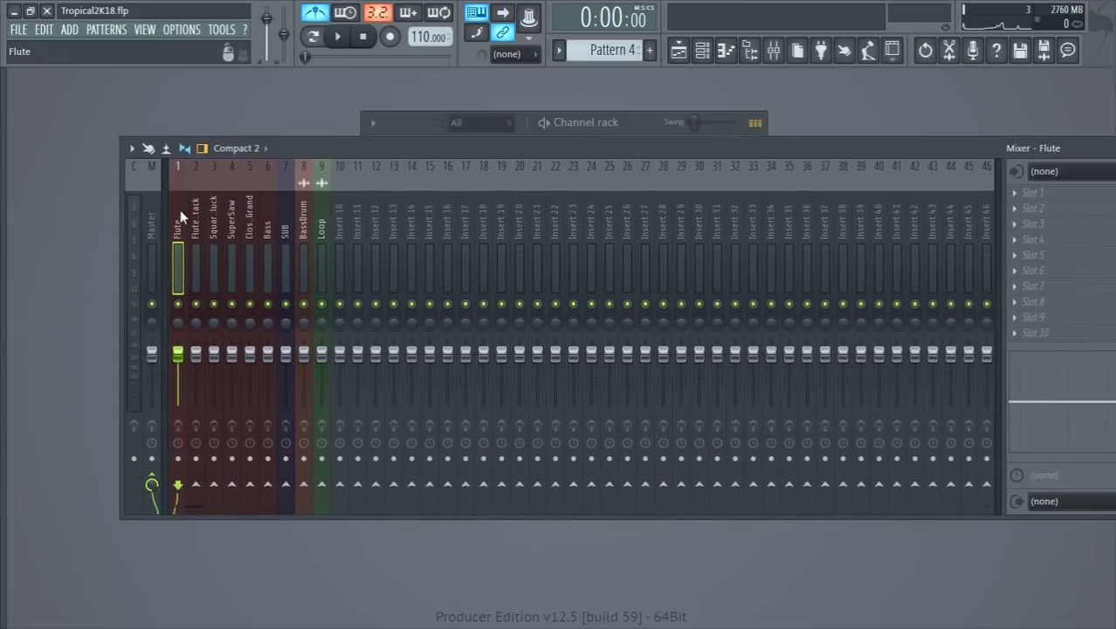
pyautogui.moveTo(180, 209); pyautogui.dragTo(311, 211)
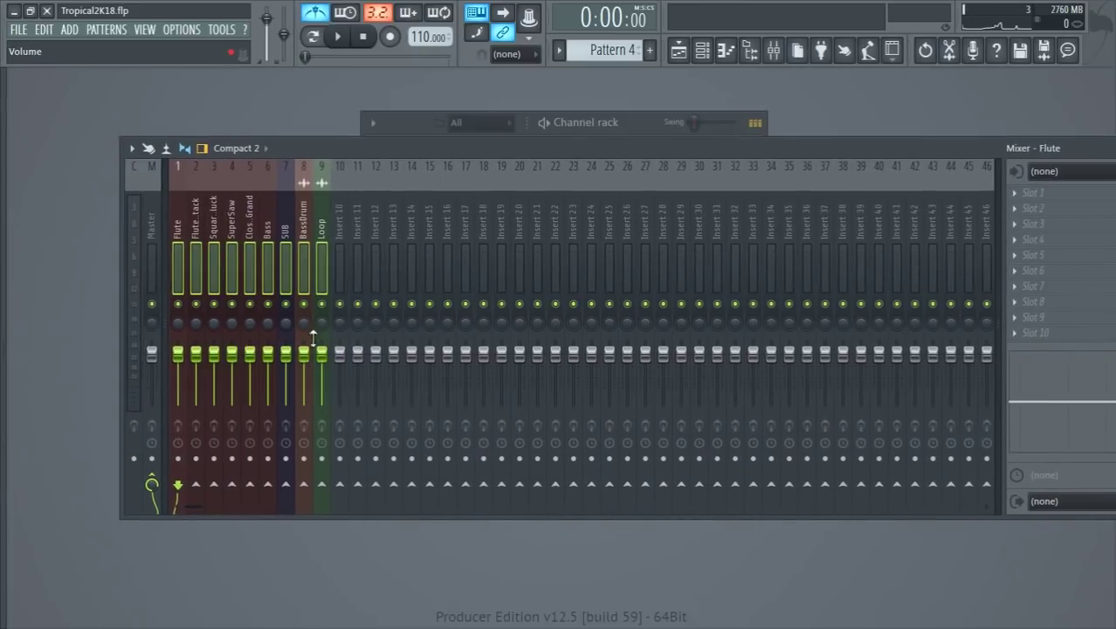
pyautogui.moveTo(321, 353); pyautogui.dragTo(325, 381)
pyautogui.press('space')
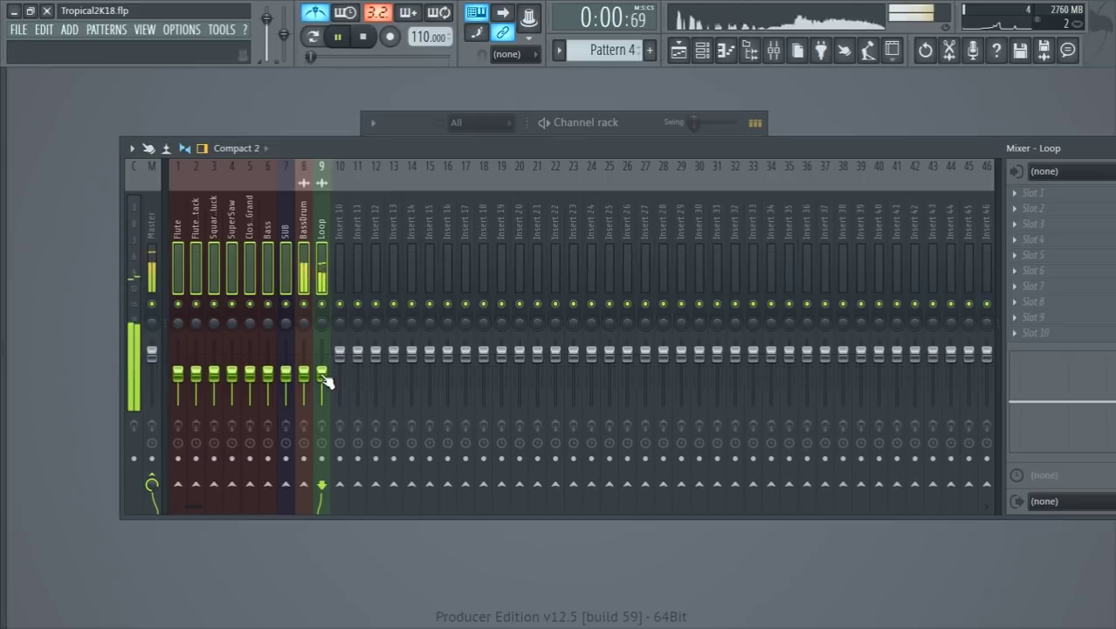
pyautogui.click(408, 120)
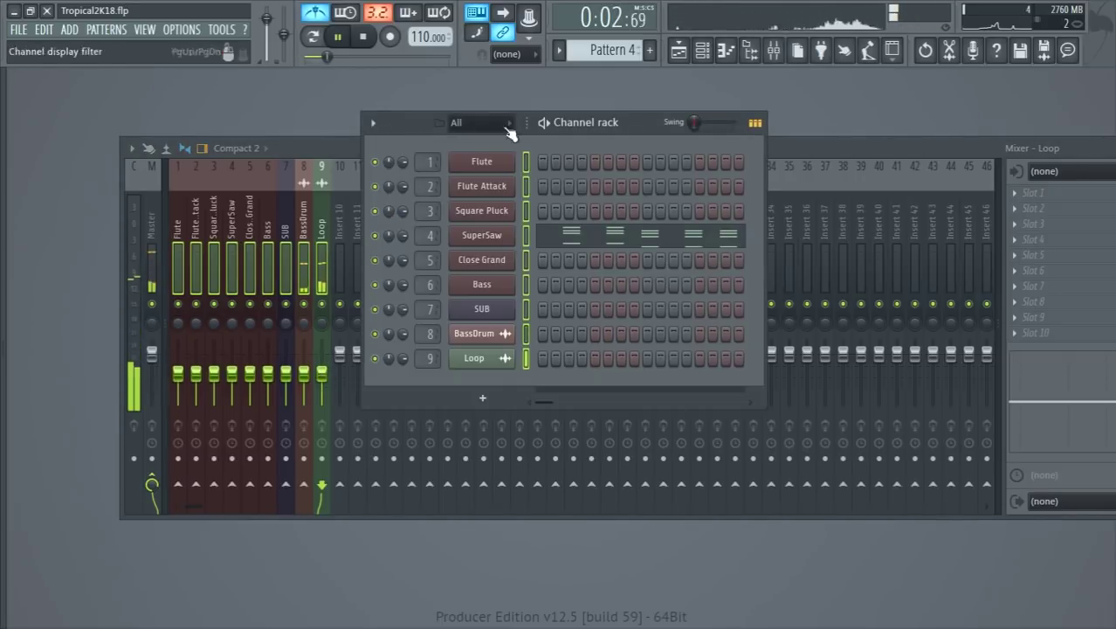
pyautogui.press('F5')
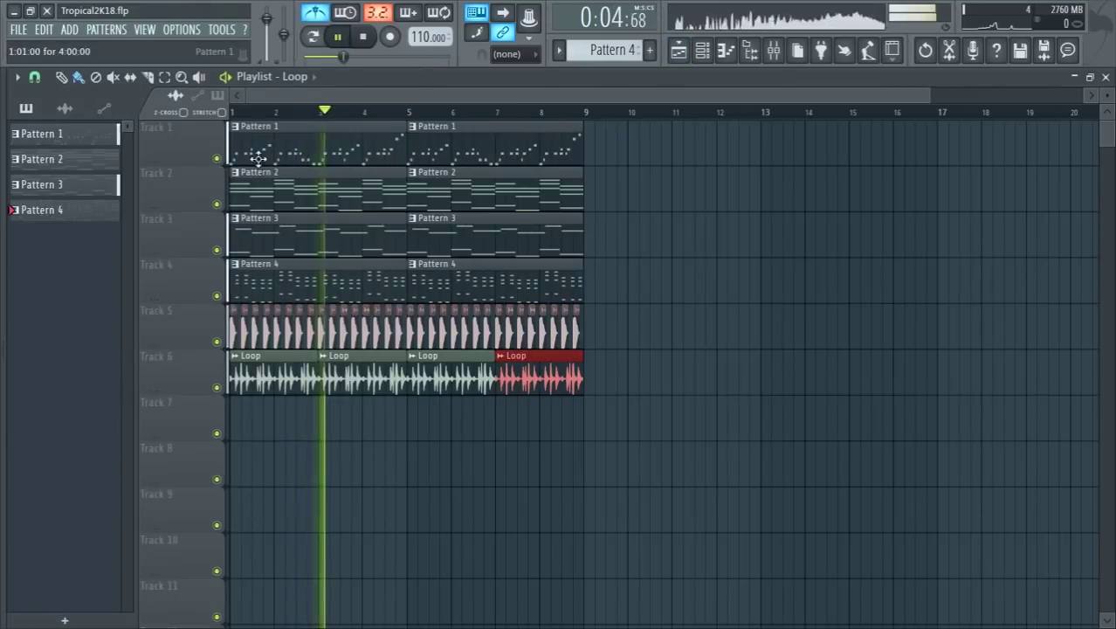
pyautogui.click(1106, 77)
pyautogui.click(409, 120)
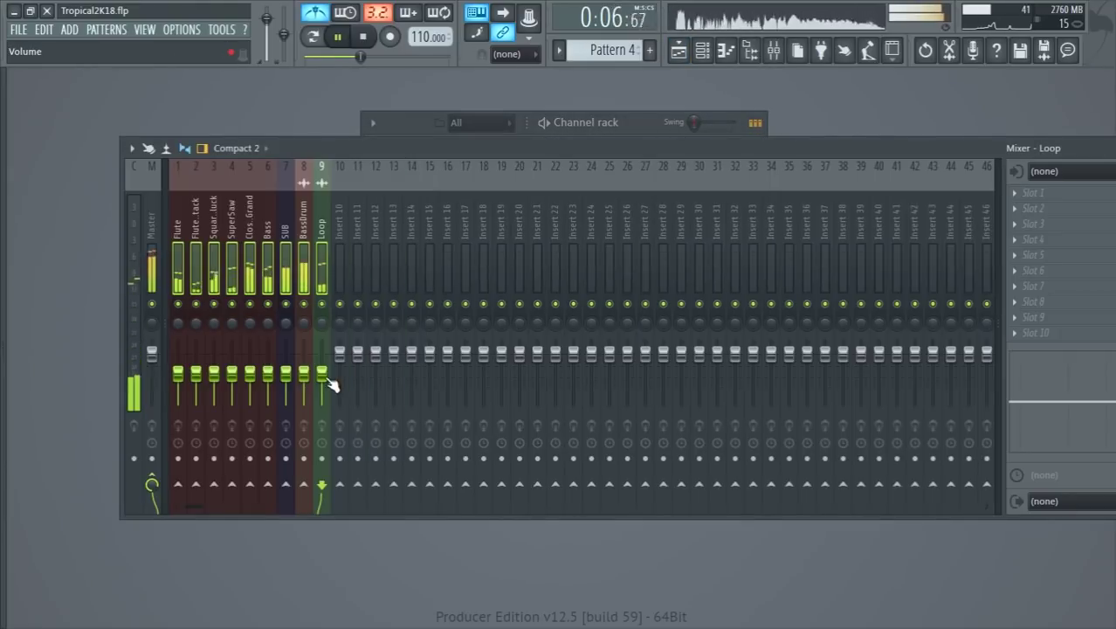
pyautogui.press('space')
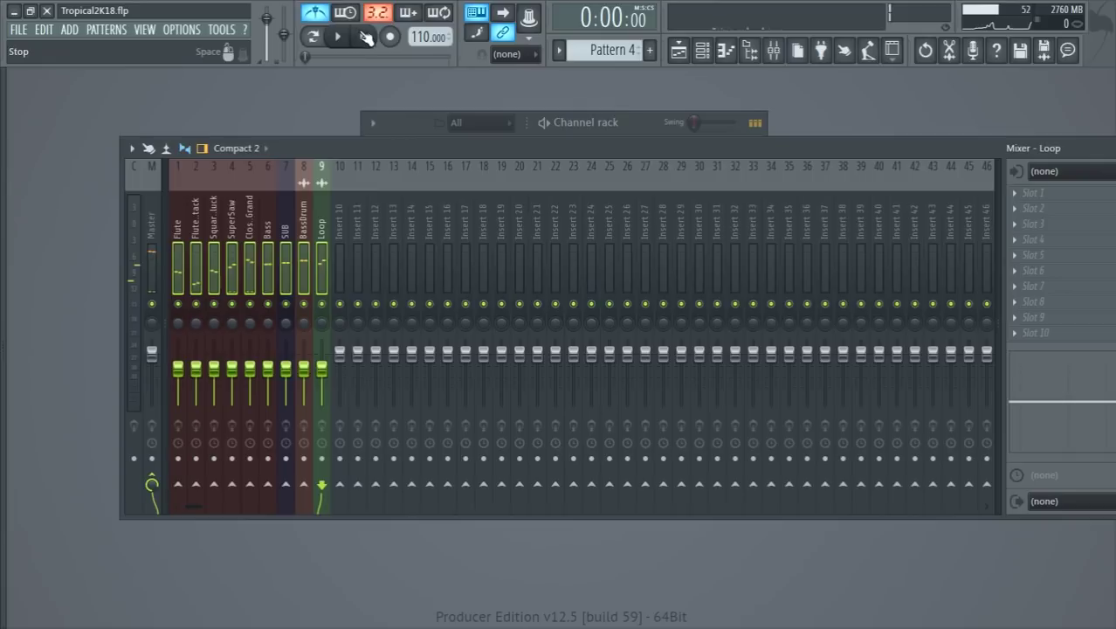
# Load Fruity dB Meter into the first effect slot of the Master track
pyautogui.click(150, 224)
pyautogui.click(1019, 202)
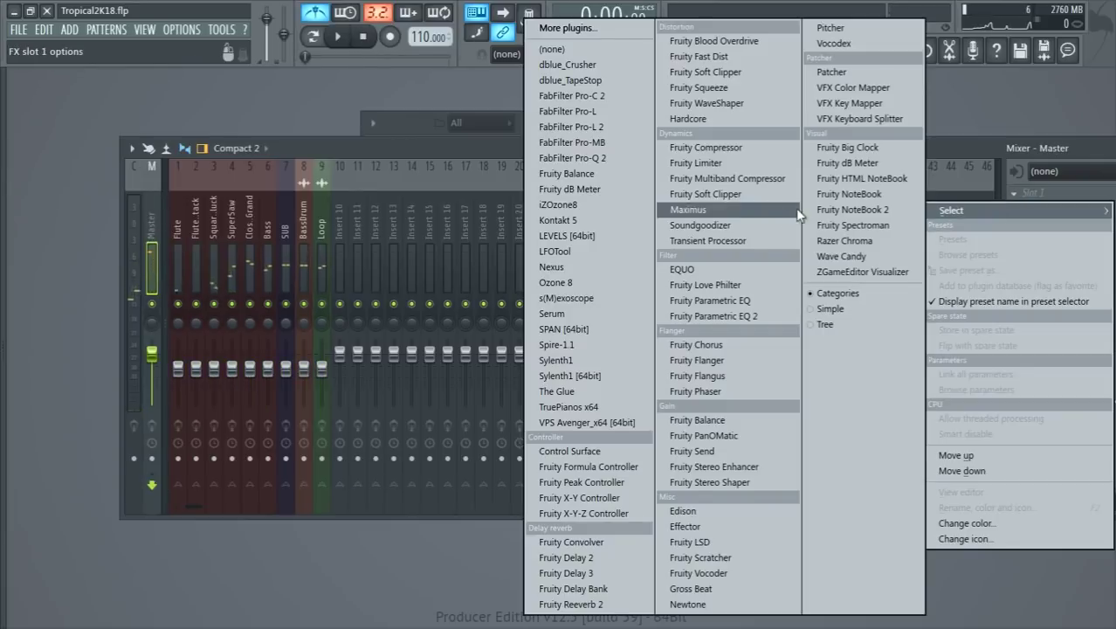
pyautogui.click(562, 190)
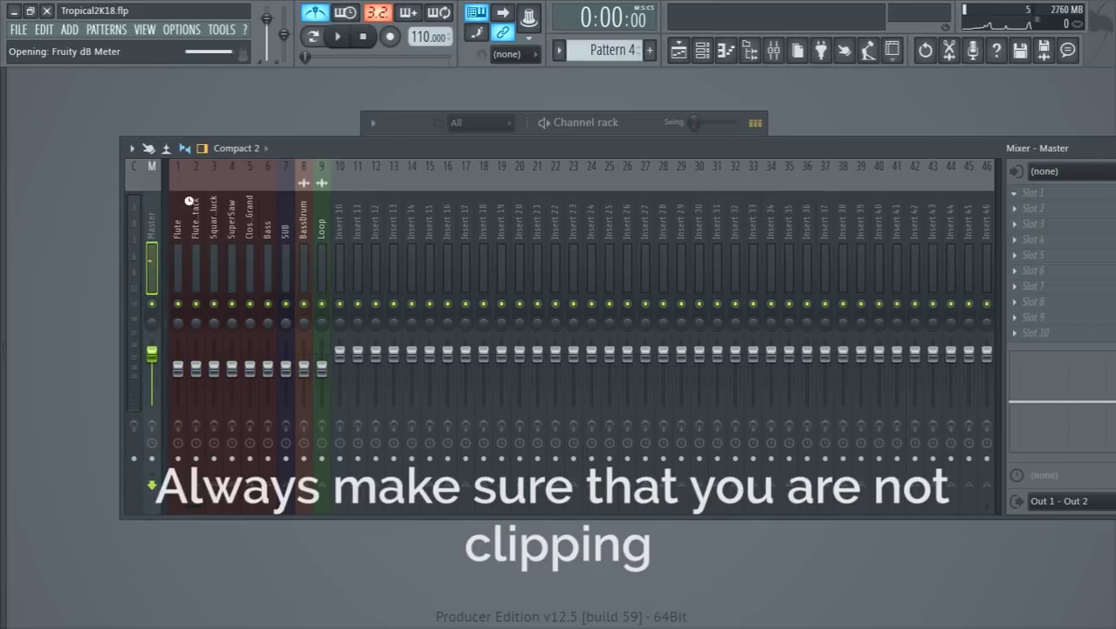
# Play the song with the dB meter placed beside the mixer and slightly lower the Flute to Loop faders together
pyautogui.press('space')
pyautogui.moveTo(111, 203); pyautogui.dragTo(113, 13)
pyautogui.moveTo(124, 72); pyautogui.dragTo(64, 116)
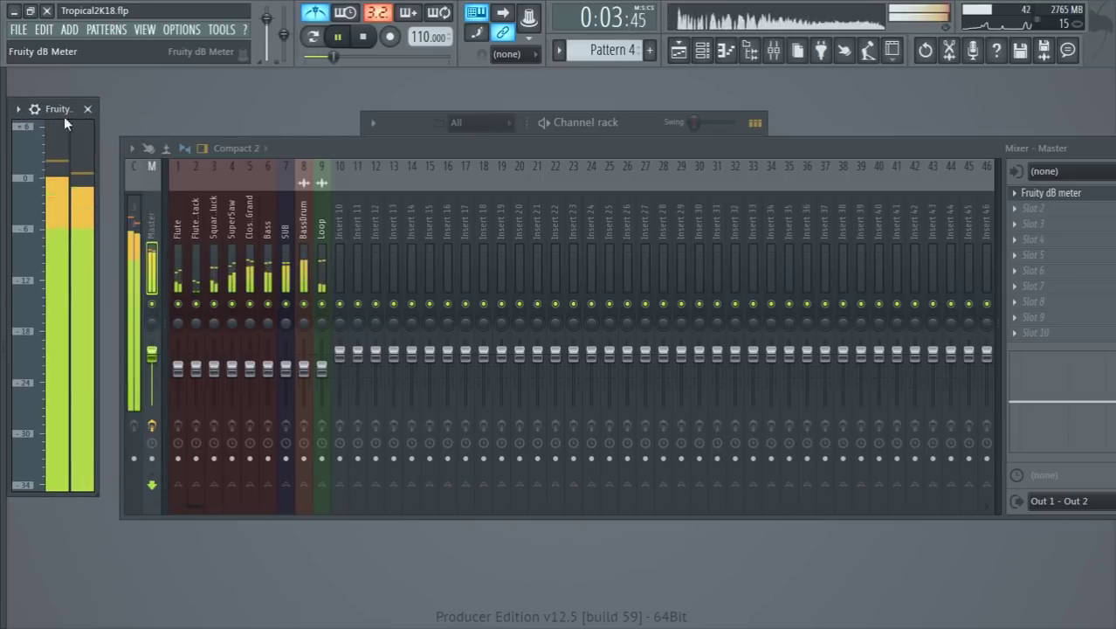
pyautogui.moveTo(179, 214); pyautogui.dragTo(321, 229)
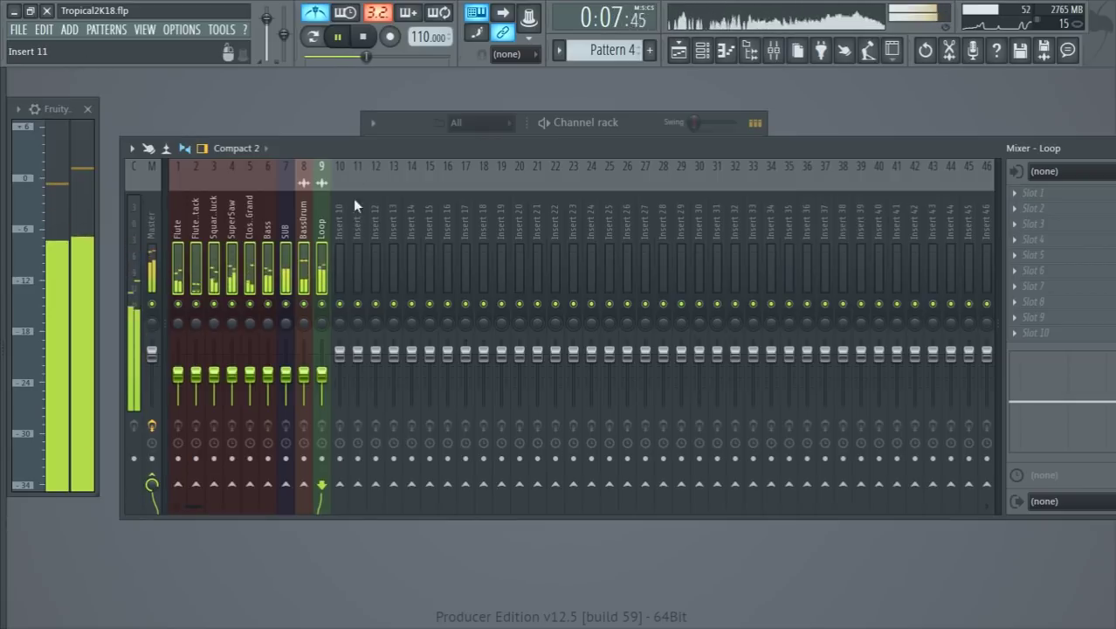
pyautogui.moveTo(352, 152); pyautogui.dragTo(417, 142)
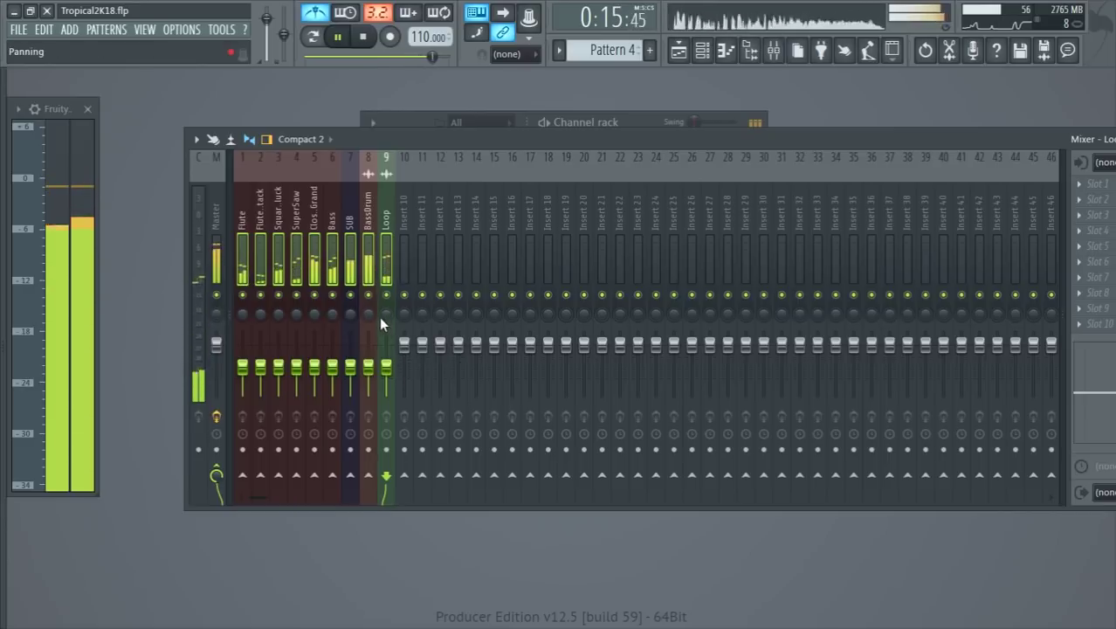
# Stop playback, move the SuperSaw mixer track to position 10 after Loop, and move the empty insert to position 4 after Square Pluck
pyautogui.click(314, 214)
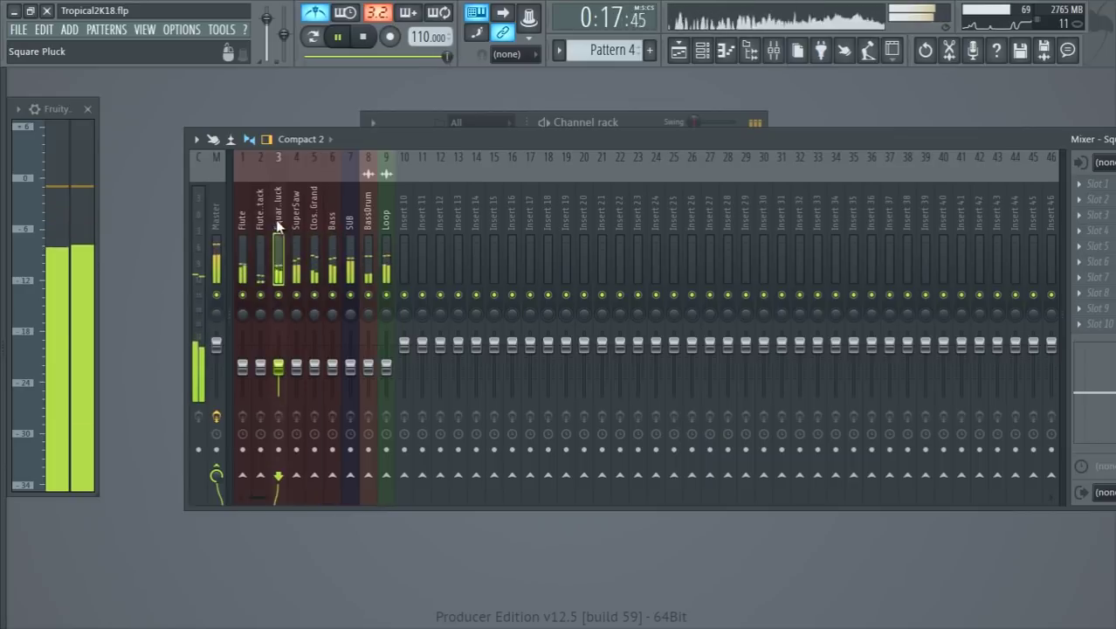
pyautogui.press('space')
pyautogui.hotkey('alt', 'Right')
pyautogui.hotkey('alt', 'Right')
pyautogui.hotkey('alt', 'Right')
pyautogui.hotkey('alt', 'Right')
pyautogui.hotkey('alt', 'Right')
pyautogui.hotkey('alt', 'Right')
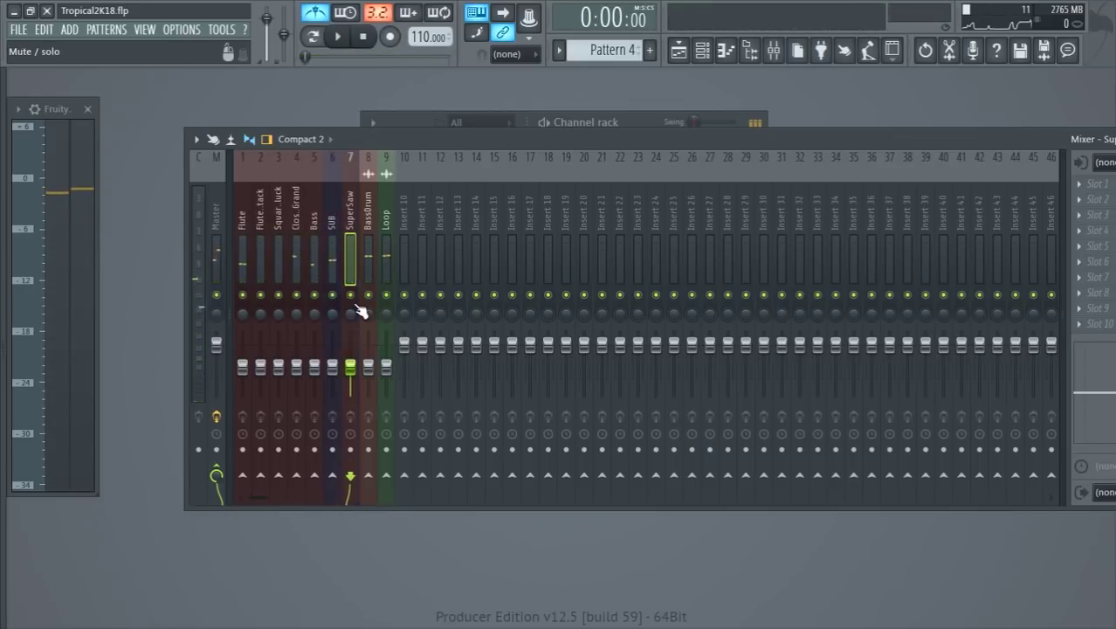
pyautogui.press('Left')
pyautogui.press('Left')
pyautogui.press('Left')
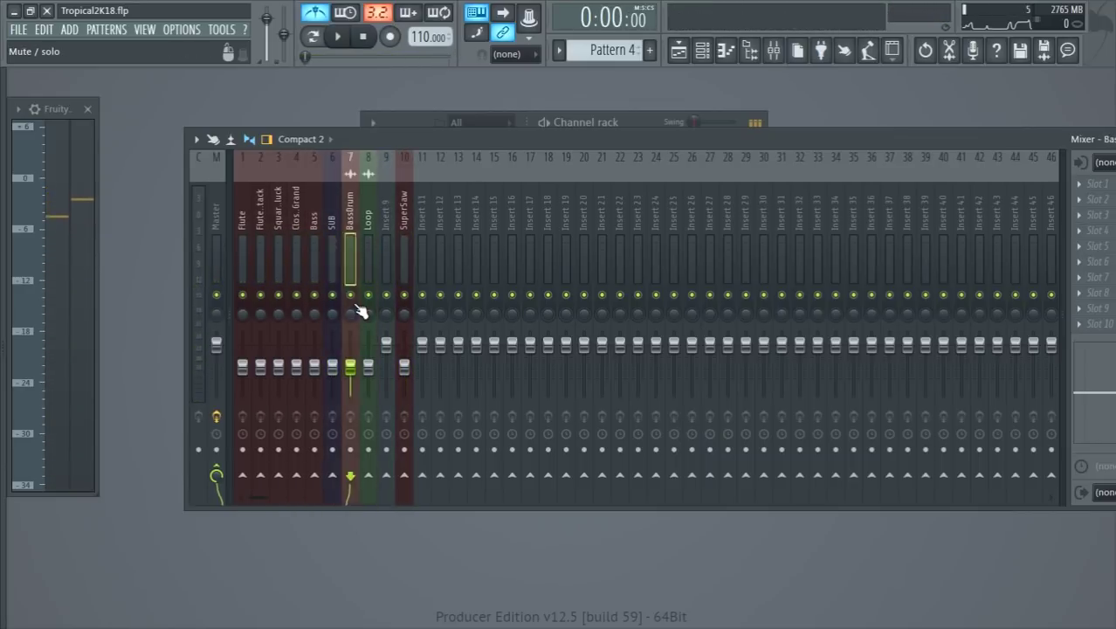
pyautogui.press('Right')
pyautogui.press('Right')
pyautogui.hotkey('alt', 'Left')
pyautogui.hotkey('alt', 'Left')
pyautogui.hotkey('alt', 'Left')
pyautogui.hotkey('alt', 'Left')
pyautogui.hotkey('alt', 'Left')
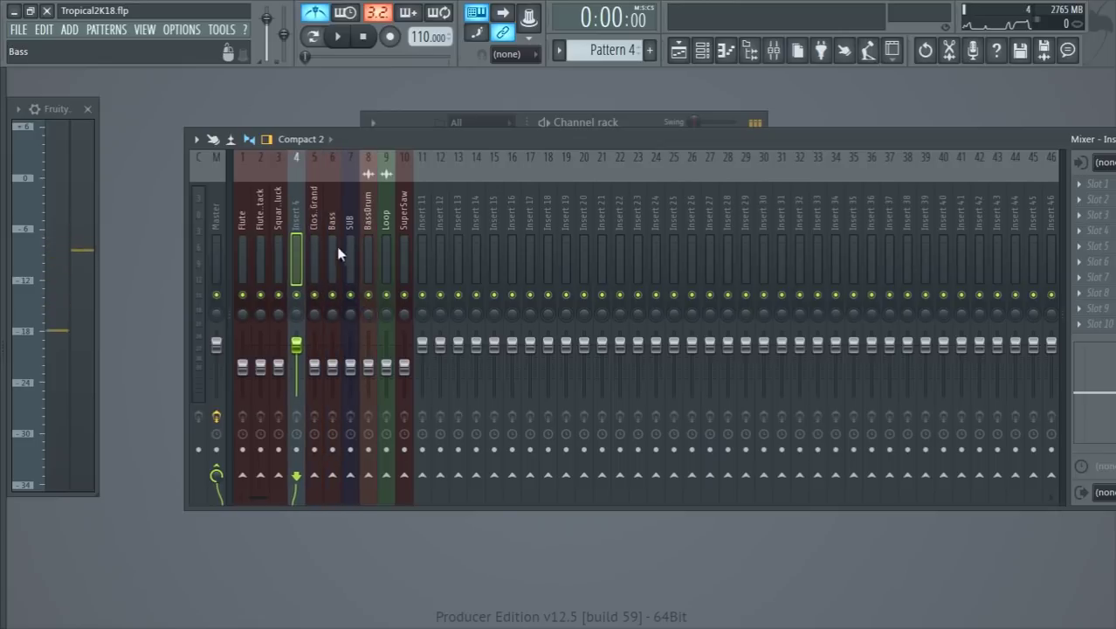
# Rename mixer Insert 4 as "TOP Melody" and colour it light blue
pyautogui.doubleClick(298, 218)
pyautogui.write('TOP')
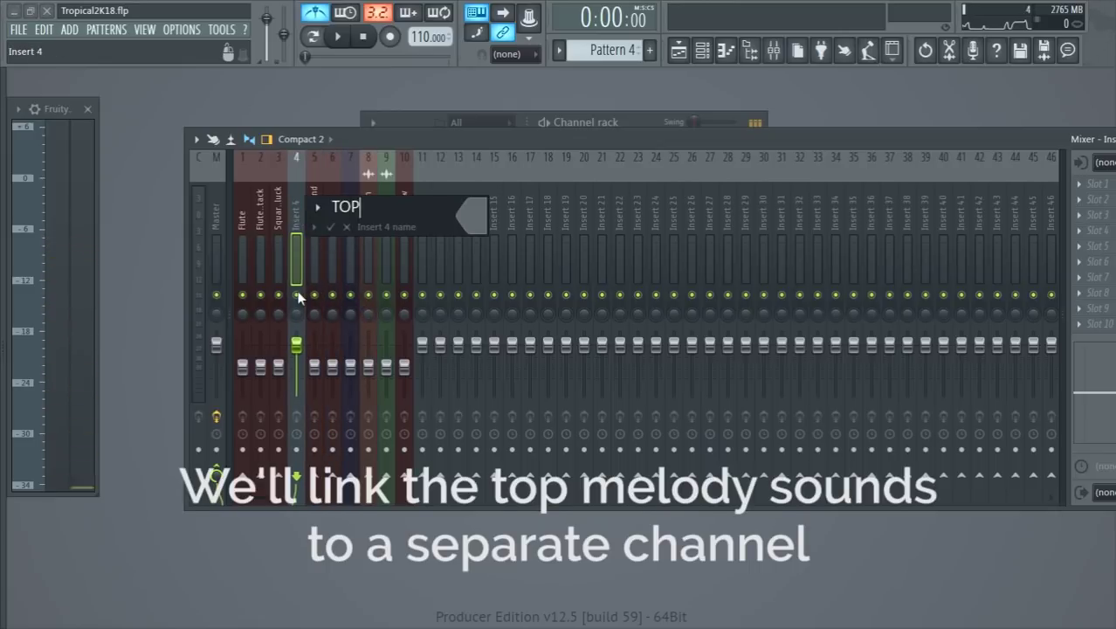
pyautogui.write('Melody')
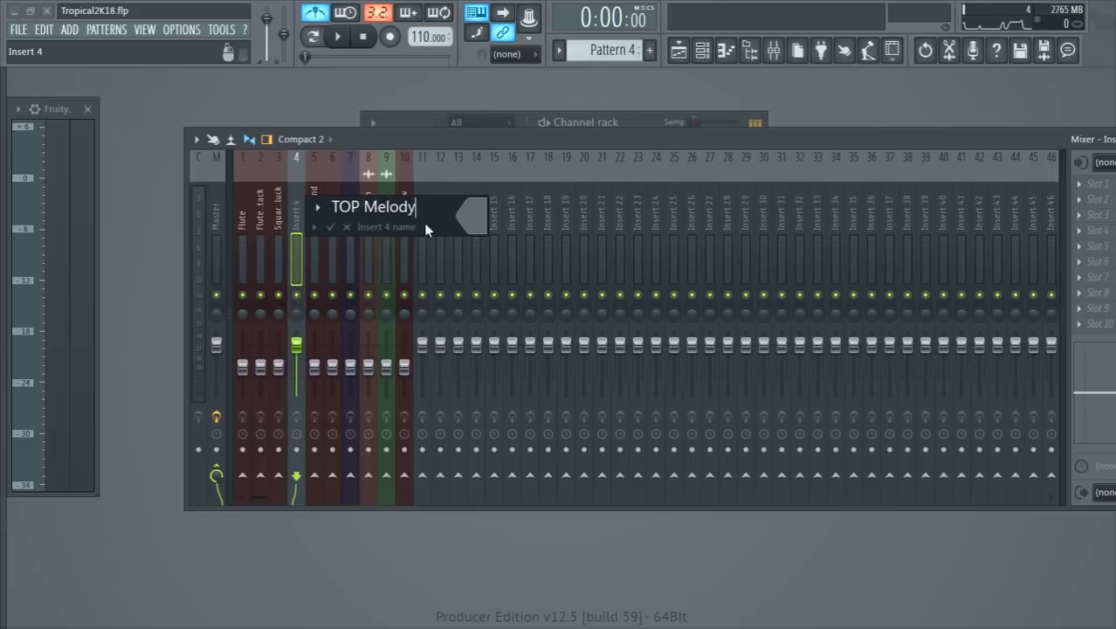
pyautogui.click(470, 219)
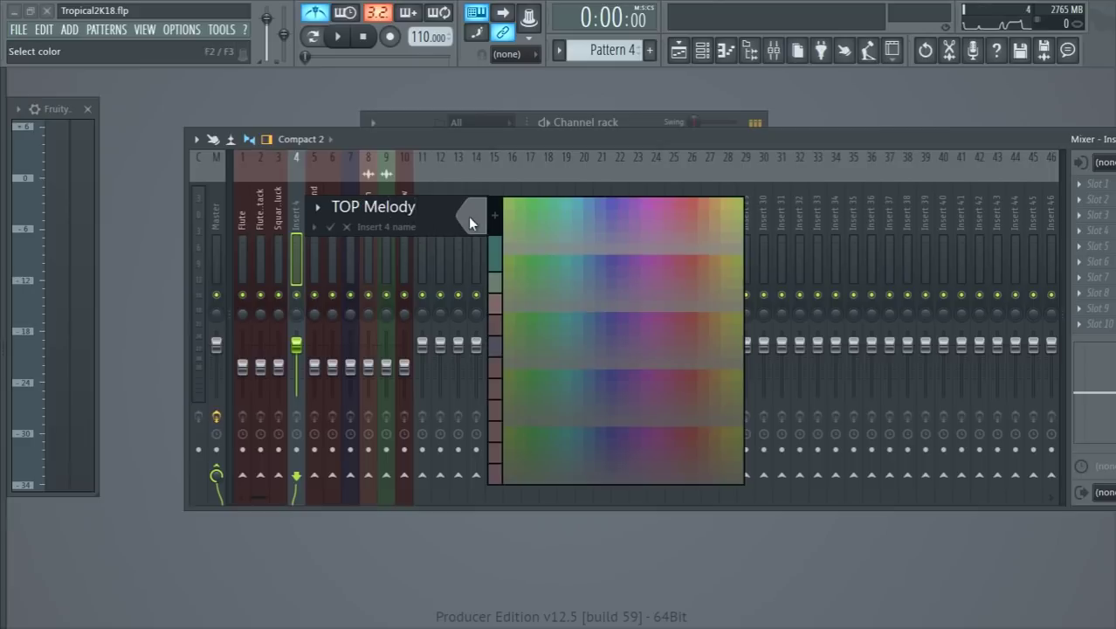
pyautogui.click(581, 218)
pyautogui.press('Return')
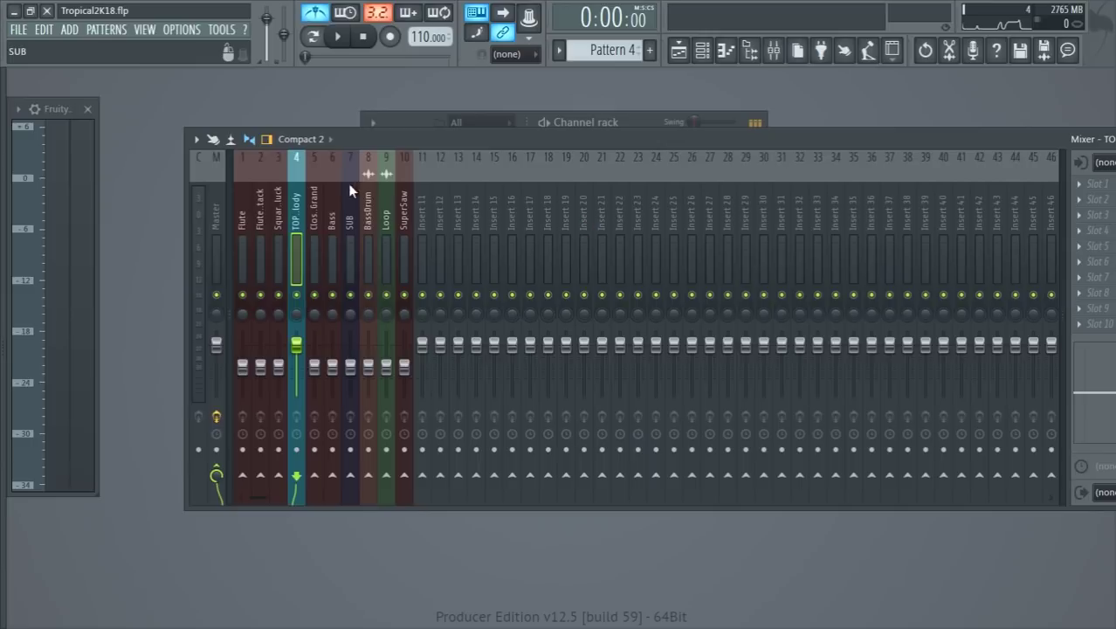
# Route the Flute, Flute Attack and Square Pluck tracks only to TOP Melody and play the song to check the routing
pyautogui.moveTo(247, 228); pyautogui.dragTo(275, 213)
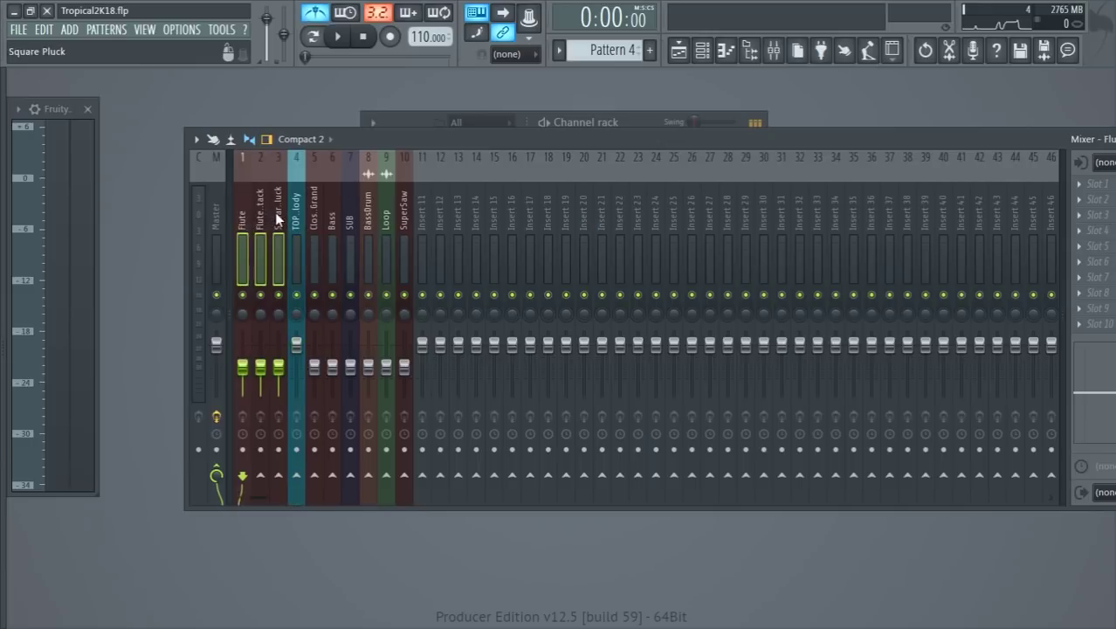
pyautogui.rightClick(297, 476)
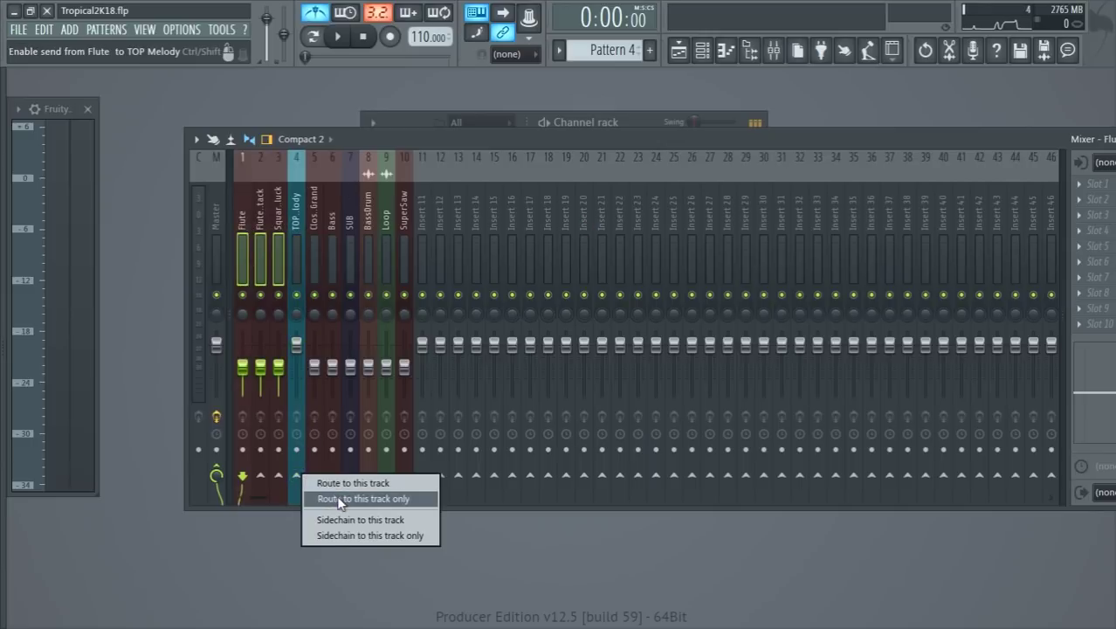
pyautogui.click(336, 498)
pyautogui.press('space')
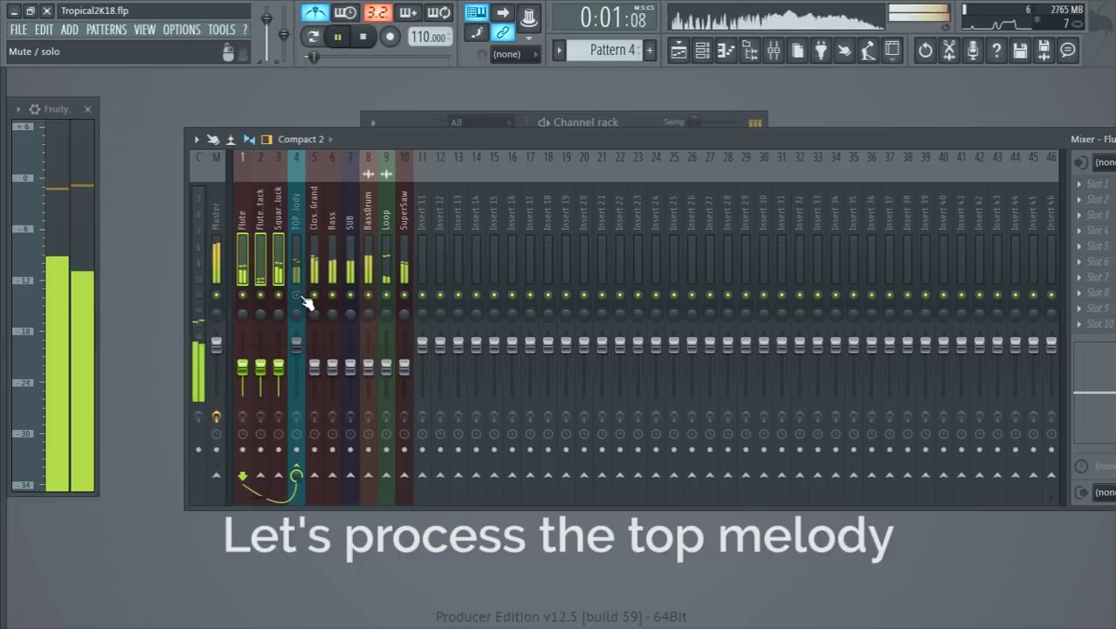
# Select Pattern 1 and switch playback to pattern mode so only the top melody plays
pyautogui.press('F6')
pyautogui.scroll(3, 611, 50)
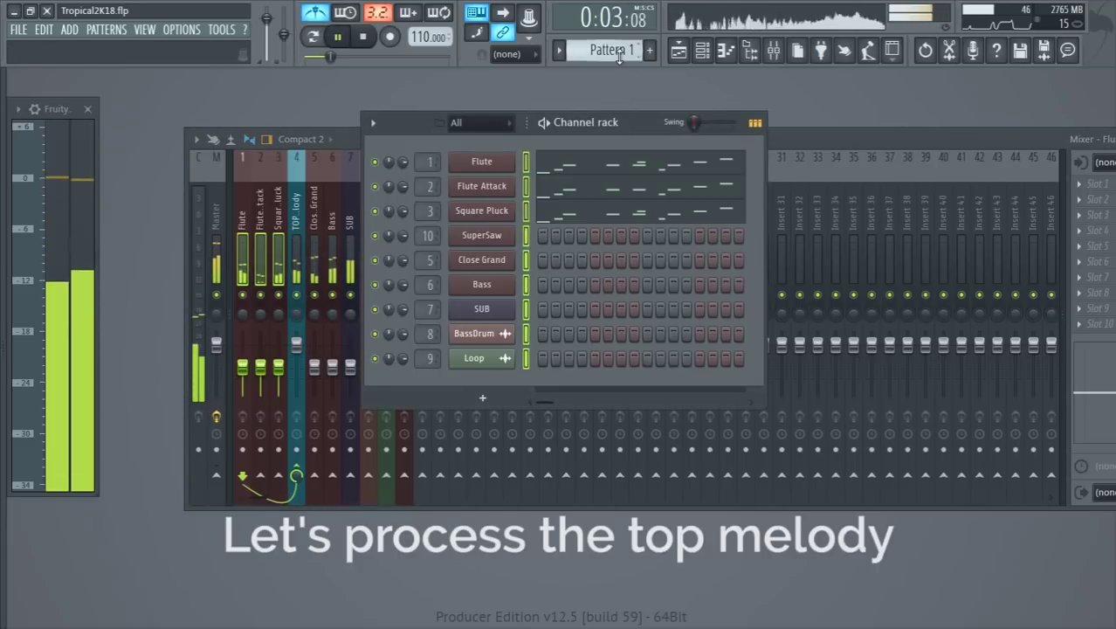
pyautogui.click(311, 36)
pyautogui.moveTo(862, 139); pyautogui.dragTo(797, 120)
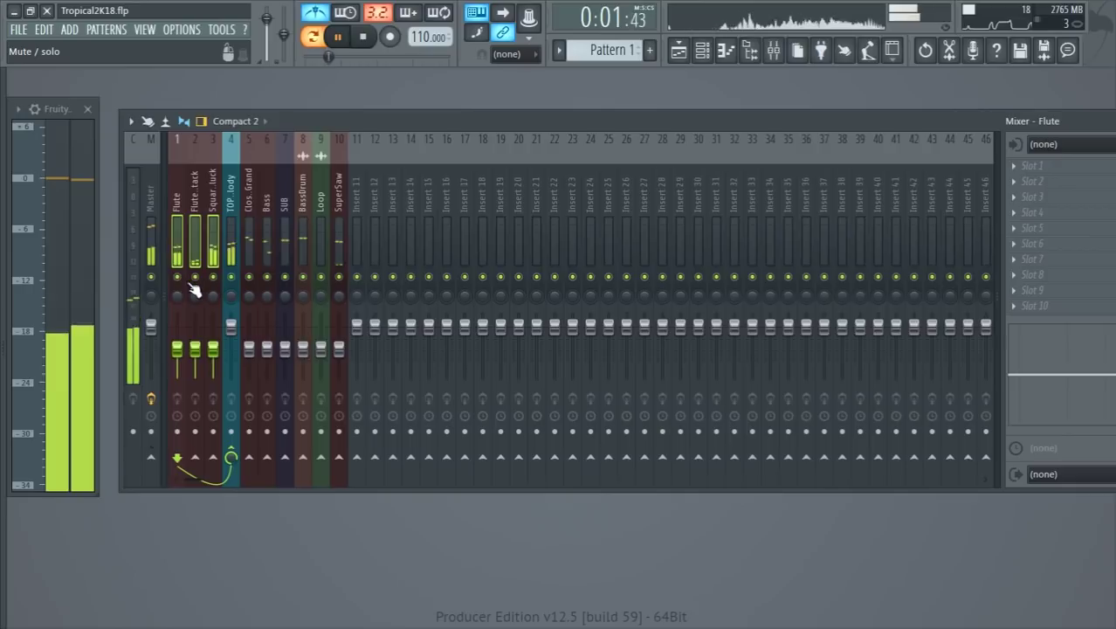
# Balance the Flute, Flute Attack and Square Pluck faders while soloing them, setting Square Pluck to about 70% (-7.3 dB)
pyautogui.moveTo(186, 358); pyautogui.dragTo(186, 352)
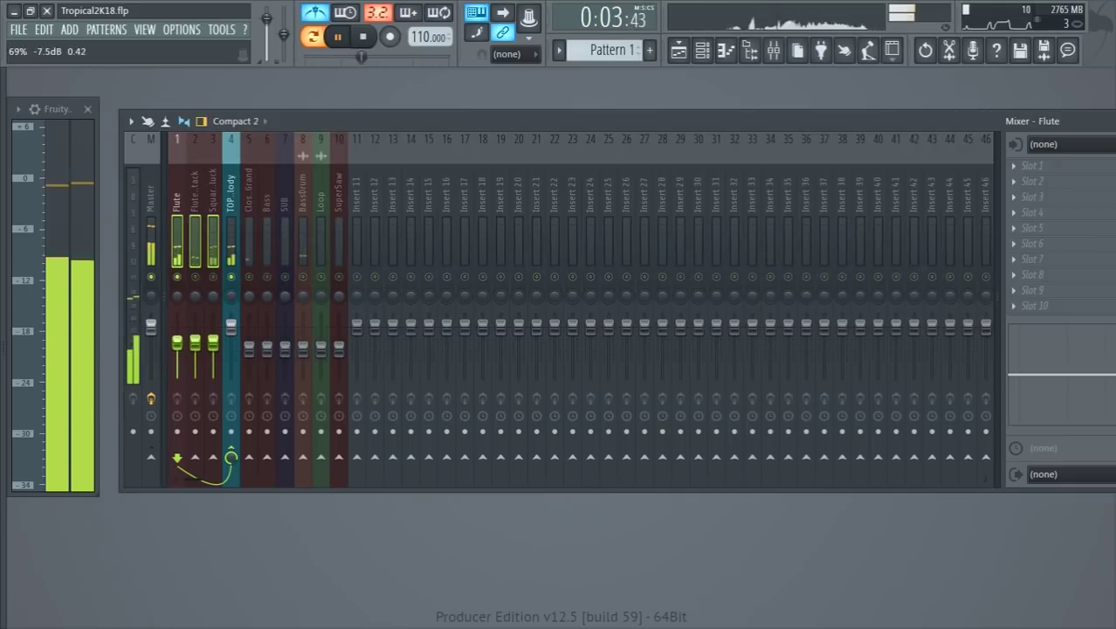
pyautogui.click(195, 286)
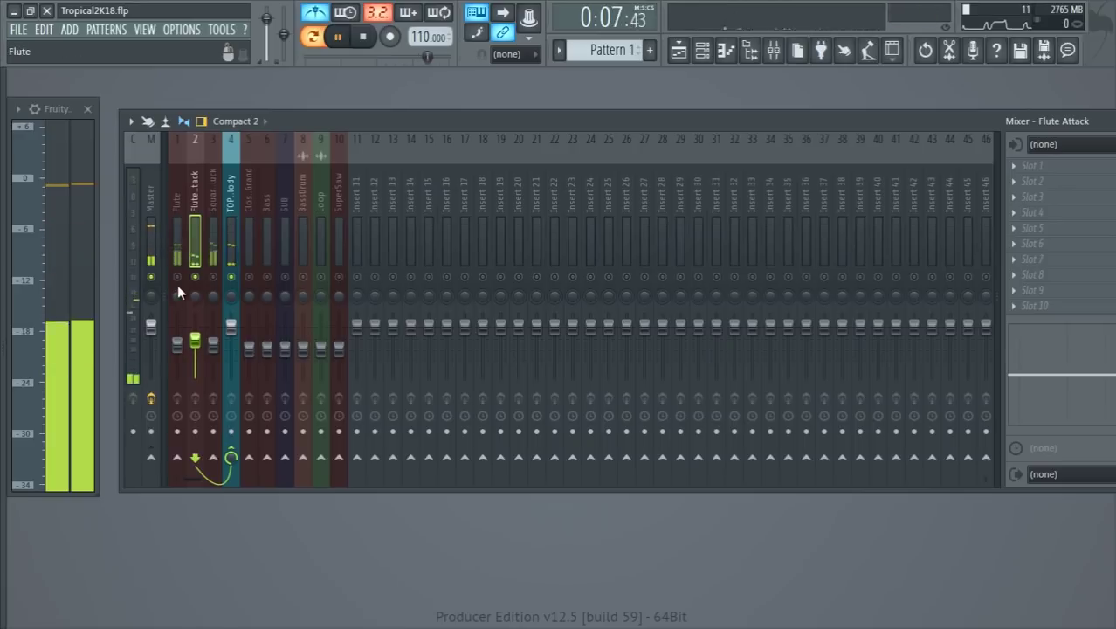
pyautogui.click(174, 289)
pyautogui.click(220, 346)
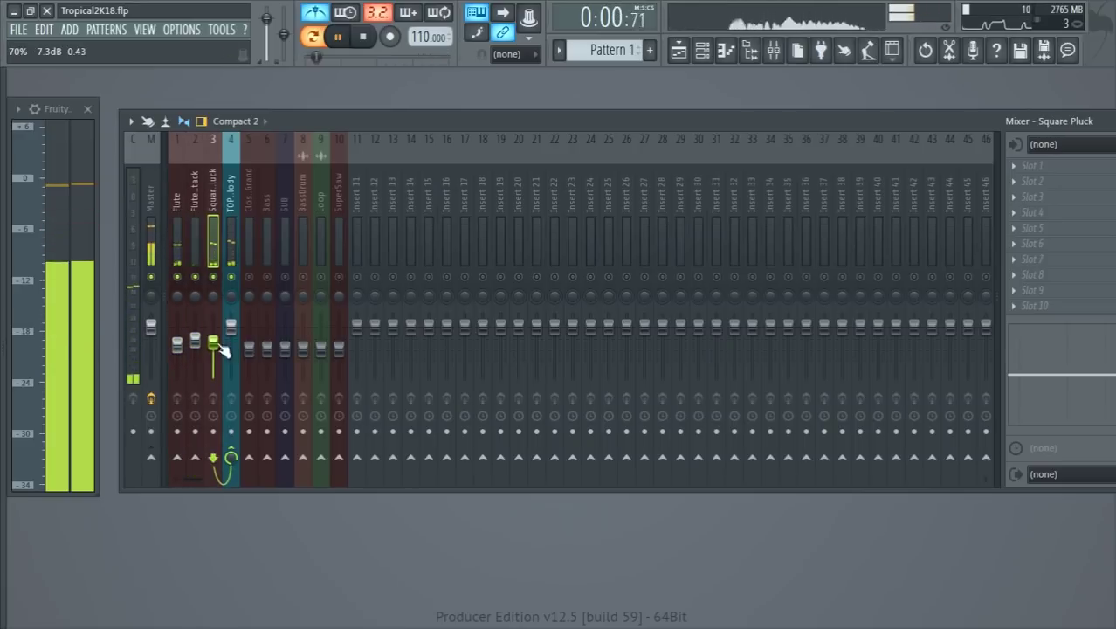
# Solo Square Pluck and load Fruity Parametric EQ 2 into its first effect slot
pyautogui.rightClick(217, 276)
pyautogui.click(1015, 165)
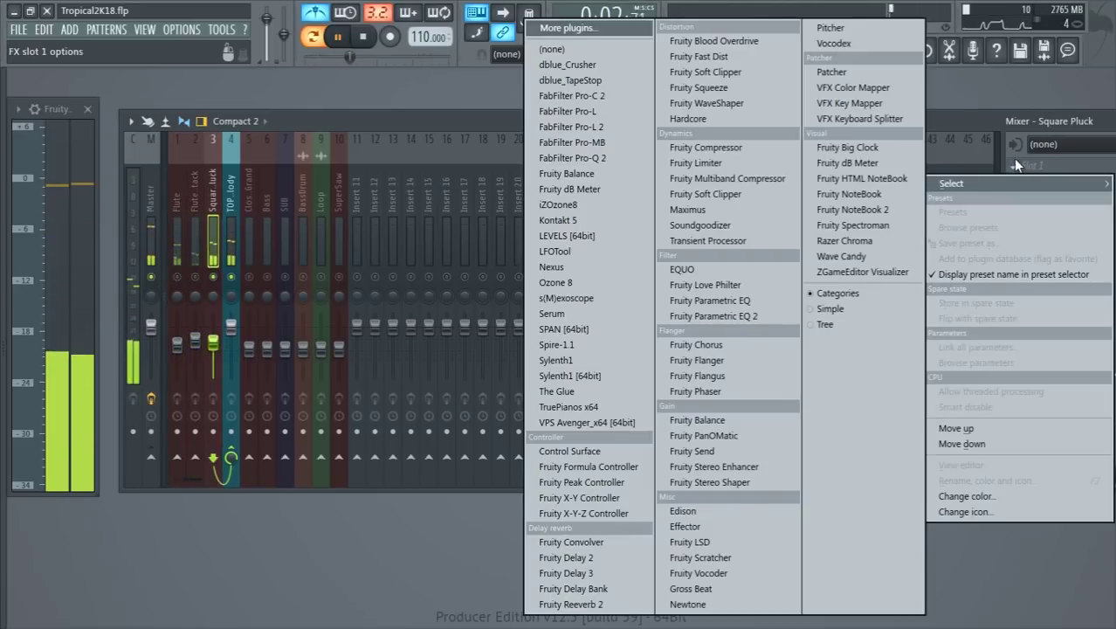
pyautogui.click(726, 316)
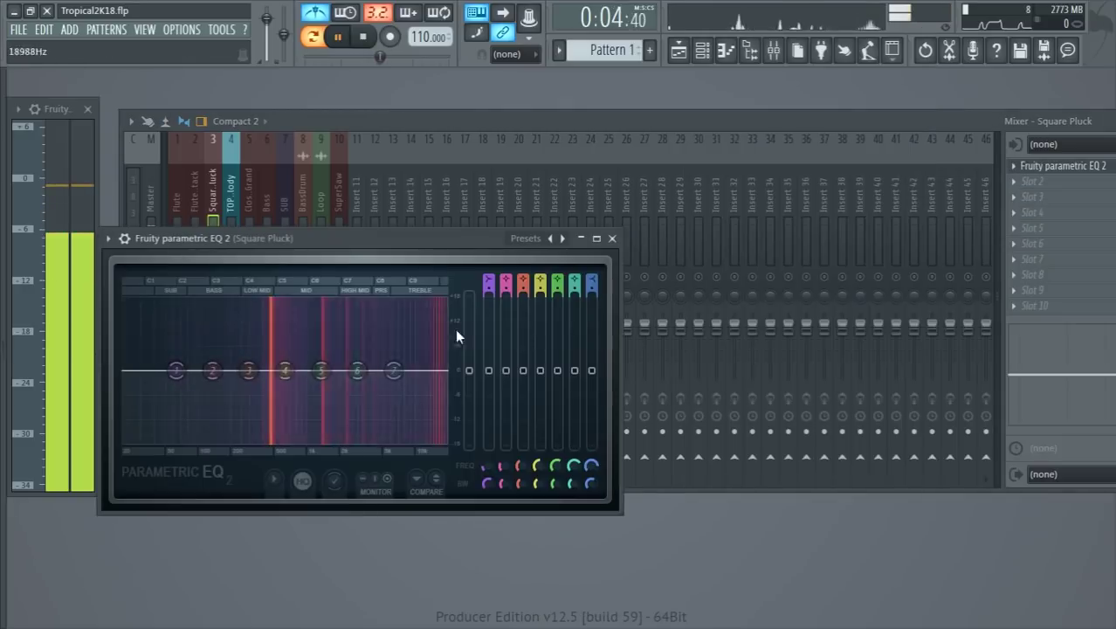
# Shape Square Pluck's EQ with a low-shelf cut on band 1, a slight mid boost on band 5 and a high-shelf boost on band 7
pyautogui.moveTo(387, 370)
pyautogui.mouseDown()
pyautogui.moveTo(399, 349)
pyautogui.moveTo(386, 356)
pyautogui.mouseUp()
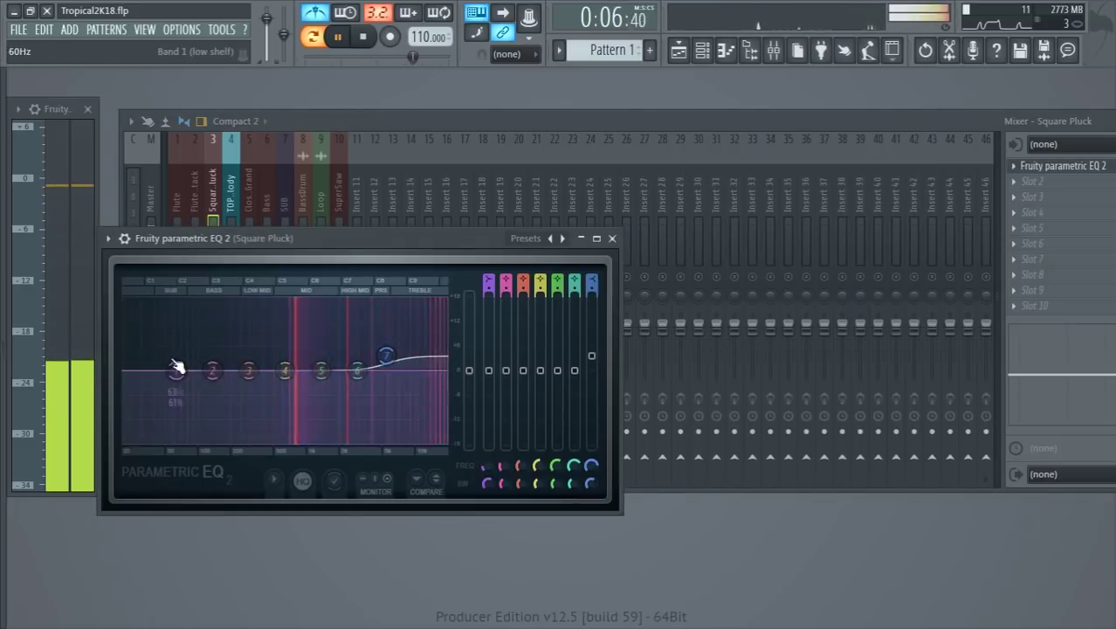
pyautogui.moveTo(176, 370); pyautogui.dragTo(224, 402)
pyautogui.moveTo(321, 371); pyautogui.dragTo(325, 361)
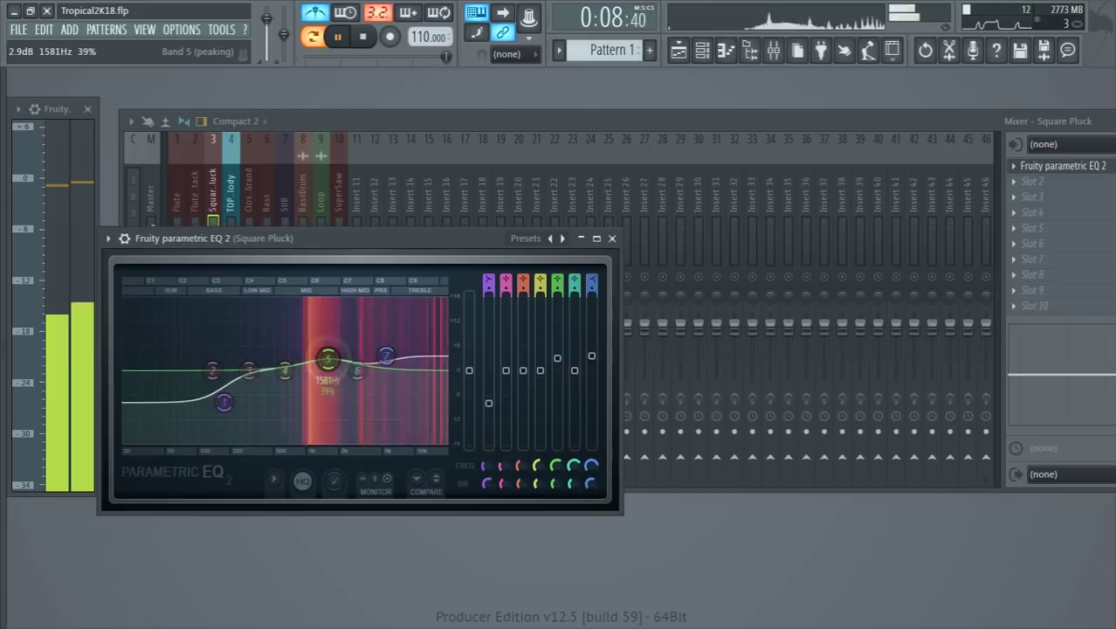
pyautogui.moveTo(223, 401); pyautogui.dragTo(210, 405)
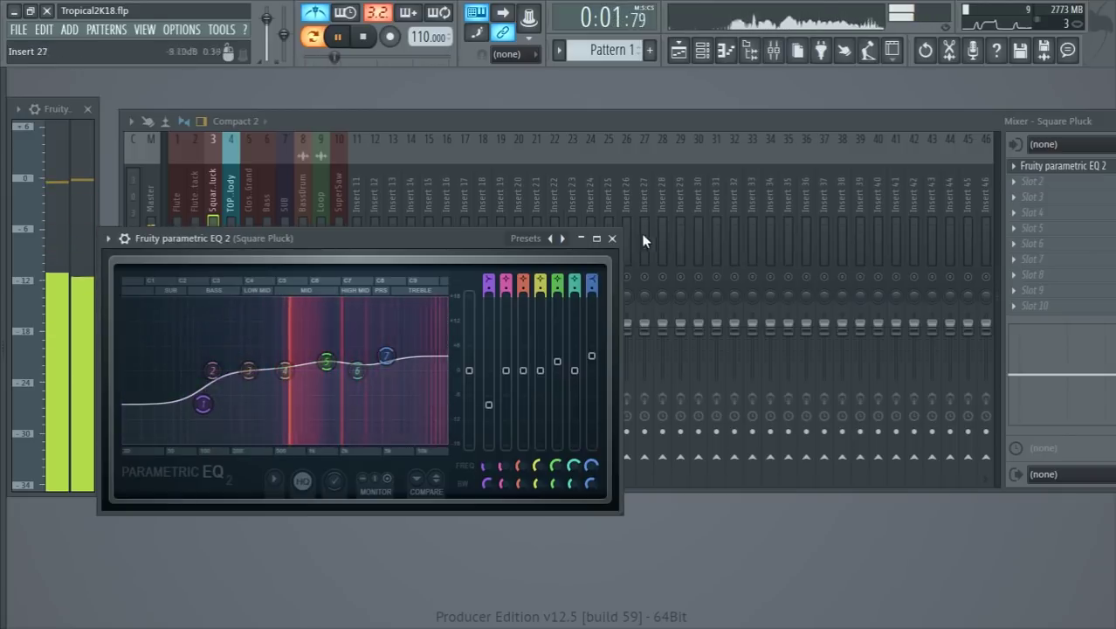
pyautogui.click(612, 237)
# Load Fruity Multiband Compressor into the second effect slot of Square Pluck
pyautogui.click(1030, 182)
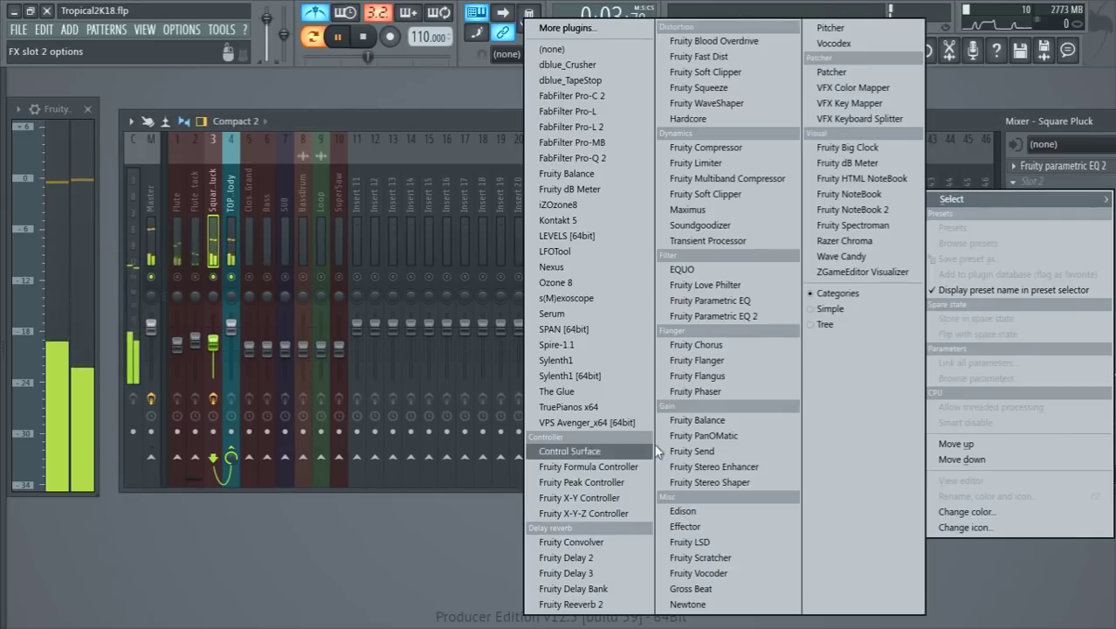
pyautogui.click(742, 178)
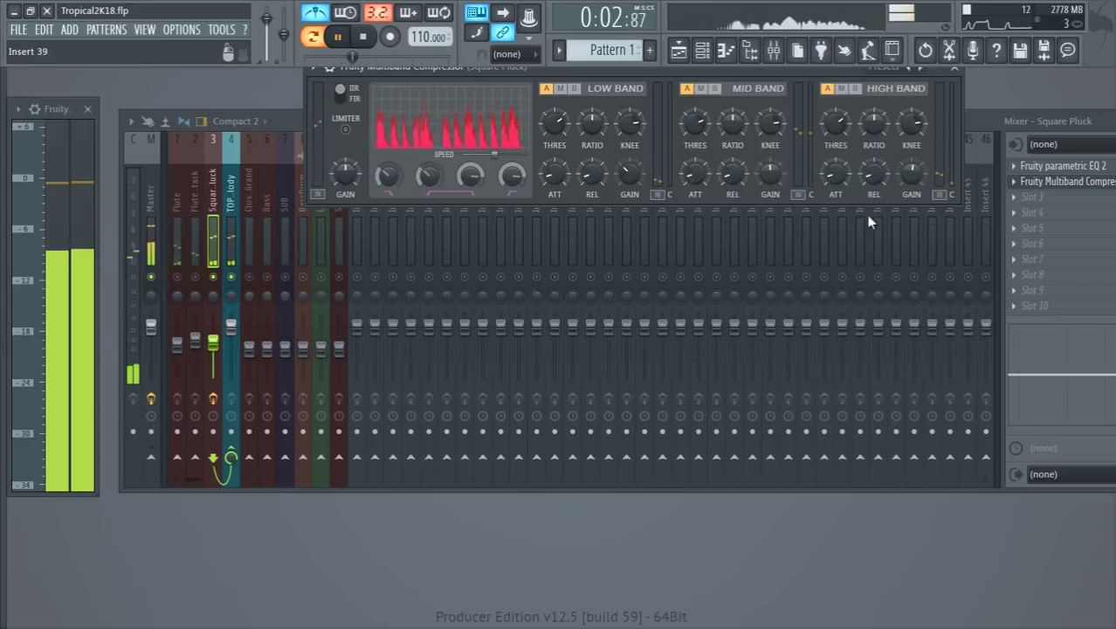
# Pan Square Pluck 33% right and Flute to the left, and rebalance their faders with Flute at 78% (-5.3 dB)
pyautogui.moveTo(611, 67); pyautogui.dragTo(475, 100)
pyautogui.click(830, 100)
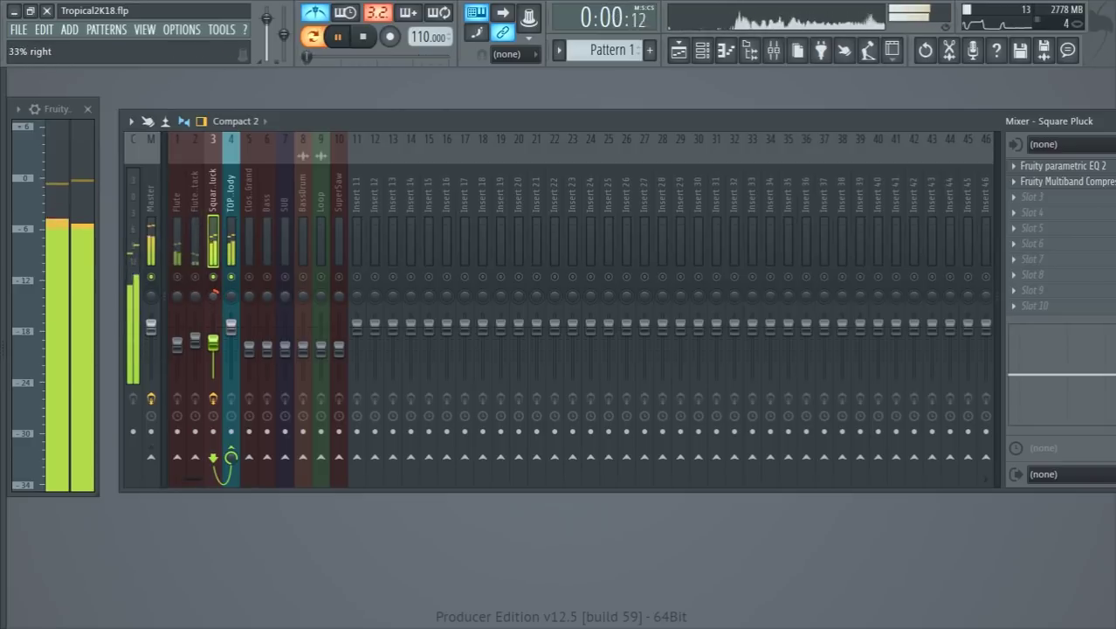
pyautogui.moveTo(181, 296); pyautogui.dragTo(181, 310)
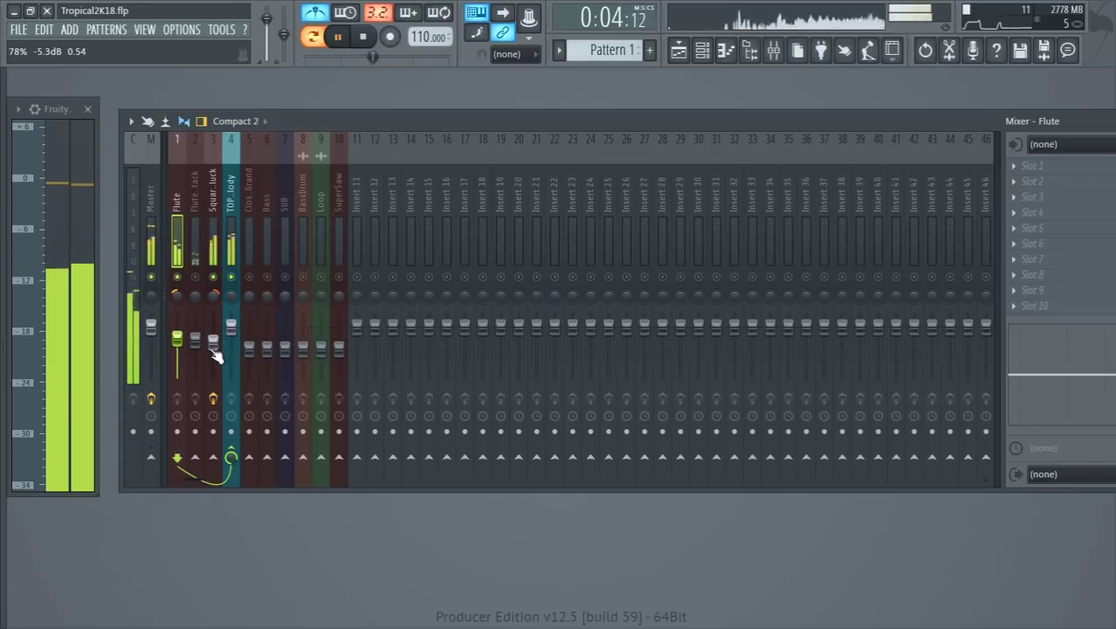
pyautogui.moveTo(212, 347); pyautogui.dragTo(211, 356)
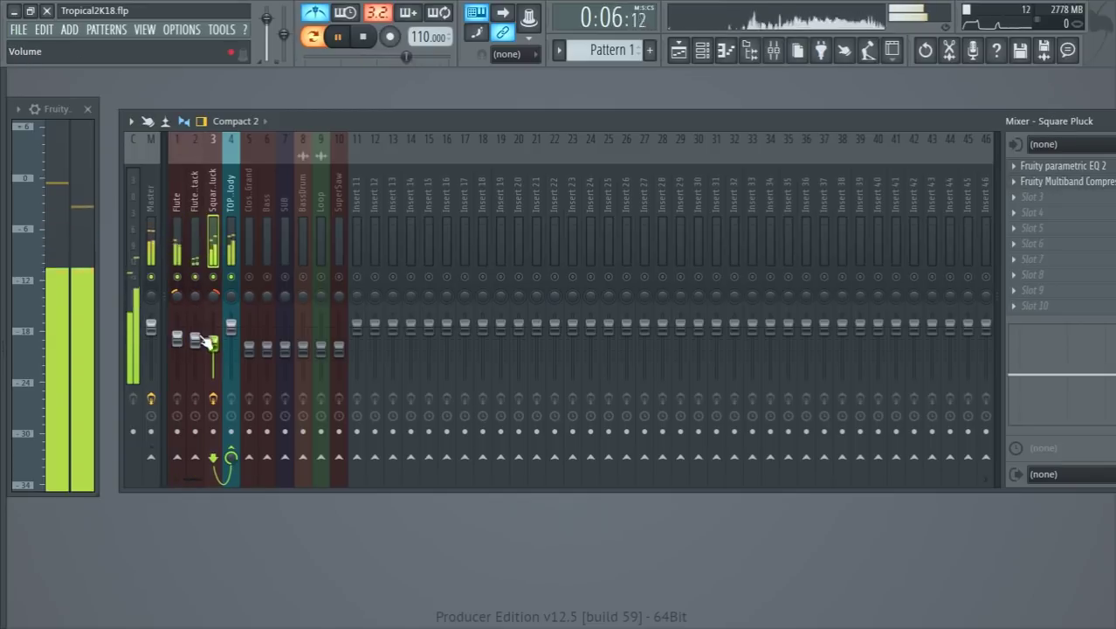
pyautogui.click(194, 338)
# Load Fruity Parametric EQ 2 into the first effect slot of the TOP Melody channel
pyautogui.click(229, 195)
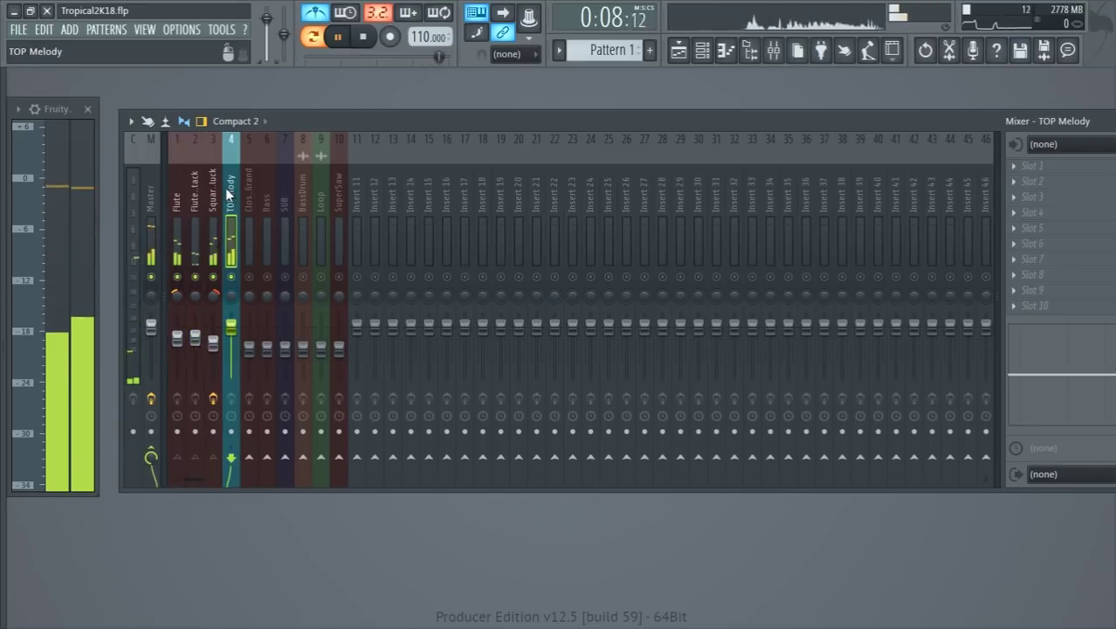
pyautogui.moveTo(407, 125); pyautogui.dragTo(352, 132)
pyautogui.click(967, 173)
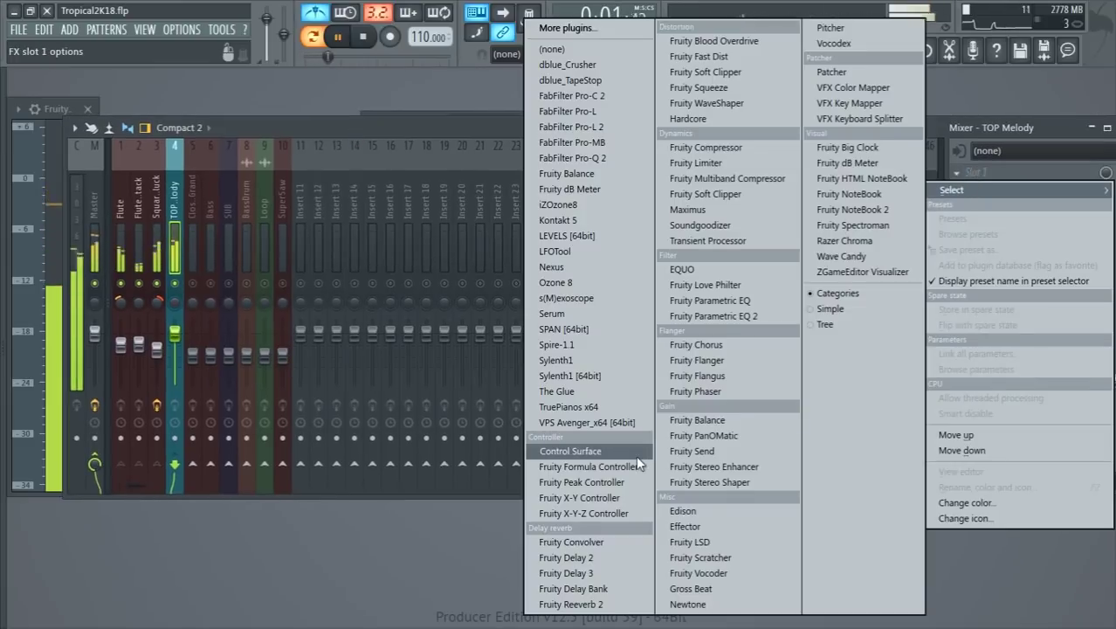
pyautogui.click(727, 311)
# Shape TOP Melody's EQ by cutting band 7, boosting band 6 and raising band 5 about 1.3 dB near 1353 Hz
pyautogui.moveTo(472, 413)
pyautogui.mouseDown()
pyautogui.moveTo(436, 404)
pyautogui.moveTo(472, 417)
pyautogui.moveTo(472, 433)
pyautogui.mouseUp()
pyautogui.moveTo(399, 414); pyautogui.dragTo(447, 398)
pyautogui.moveTo(363, 413); pyautogui.dragTo(362, 408)
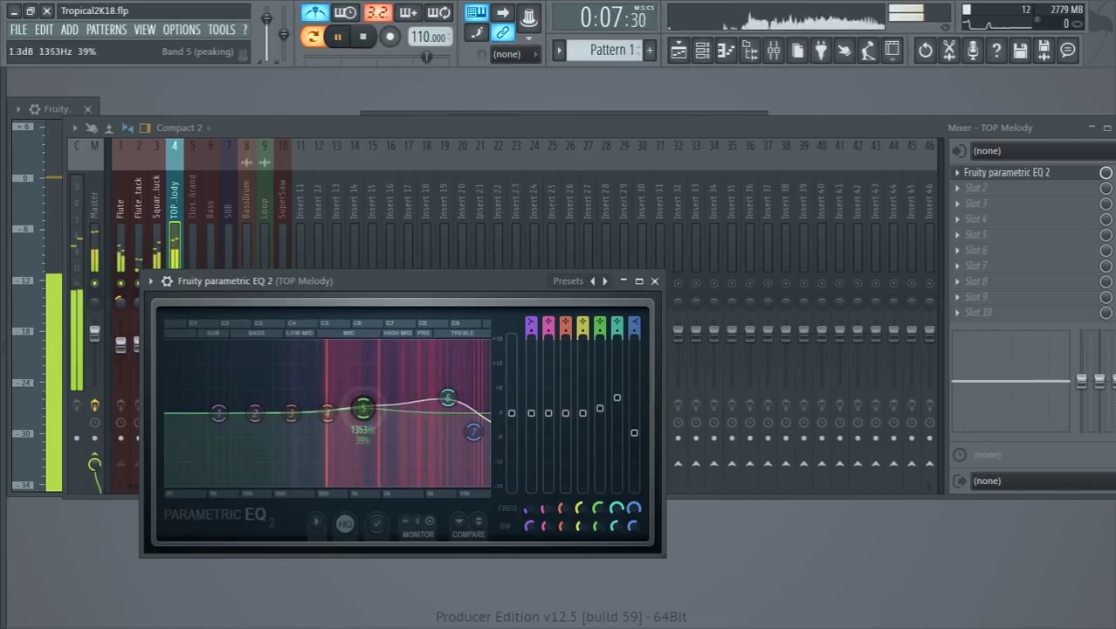
# Change band 1 of TOP Melody's EQ to a high pass filter and raise its cutoff frequency with a steeper slope
pyautogui.rightClick(236, 417)
pyautogui.moveTo(242, 456)
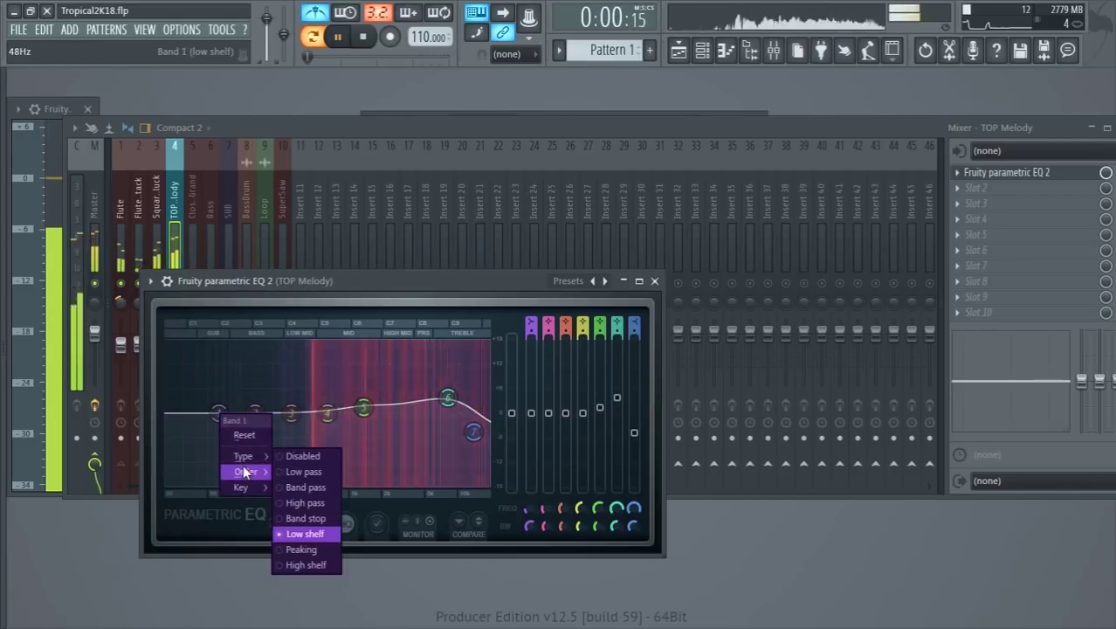
pyautogui.click(318, 501)
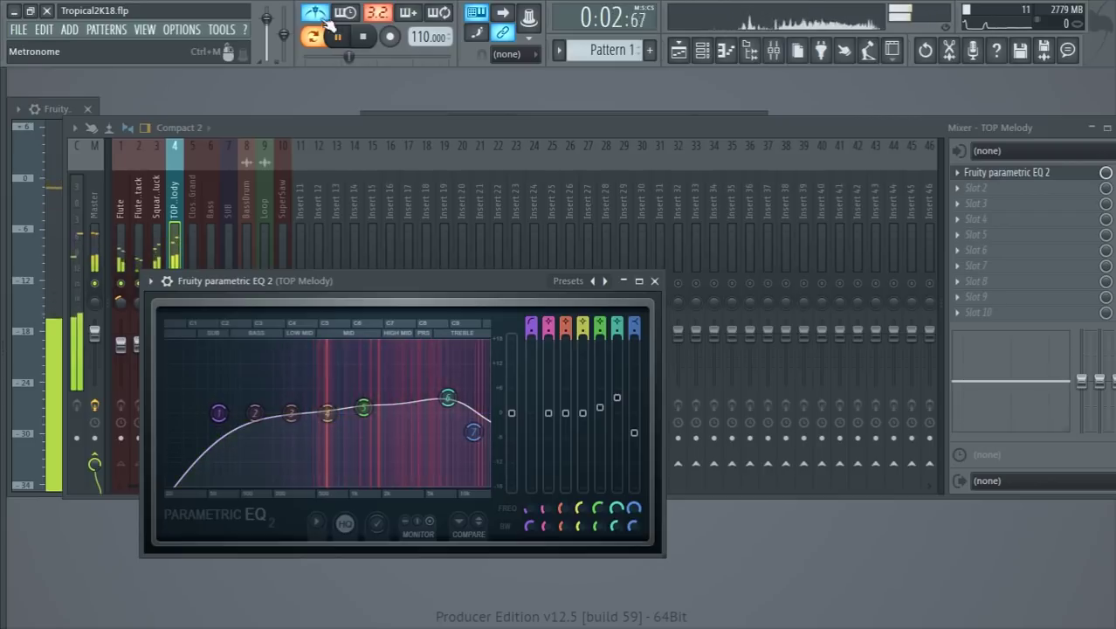
pyautogui.moveTo(535, 516); pyautogui.dragTo(535, 498)
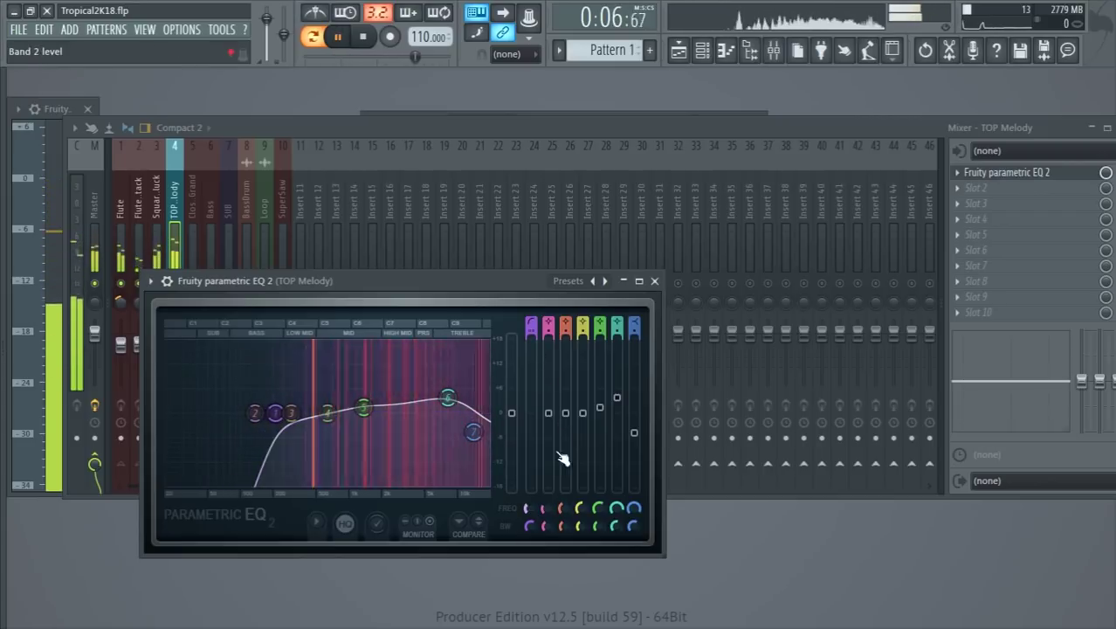
pyautogui.click(654, 280)
# Load Fruity Multiband Compressor into TOP Melody's second effect slot and adjust the band gains while auditioning the bands
pyautogui.click(961, 192)
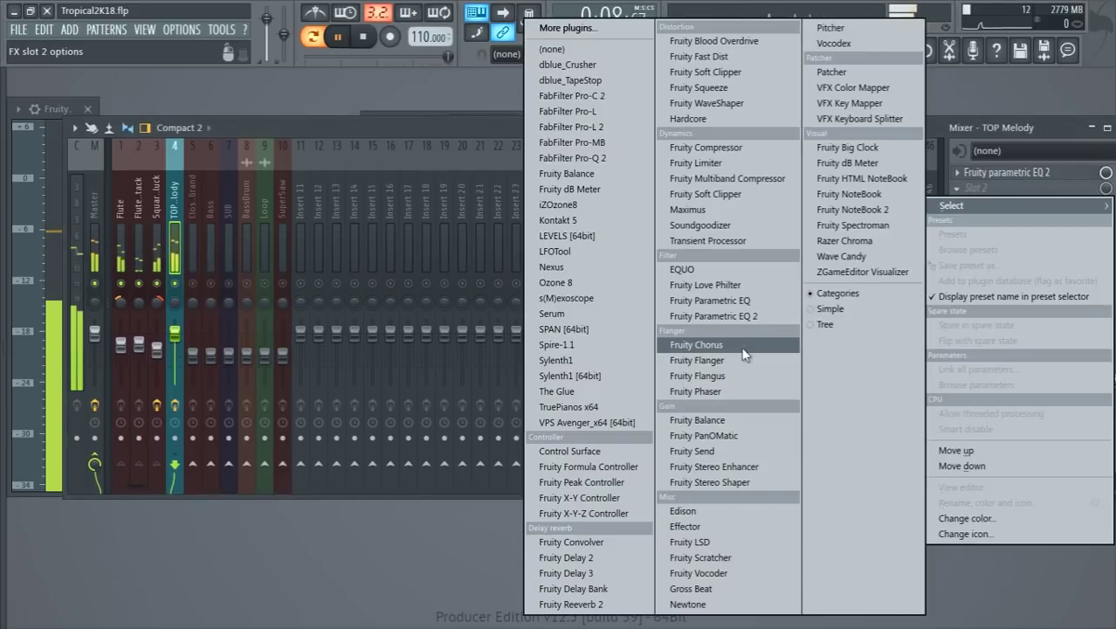
pyautogui.click(727, 179)
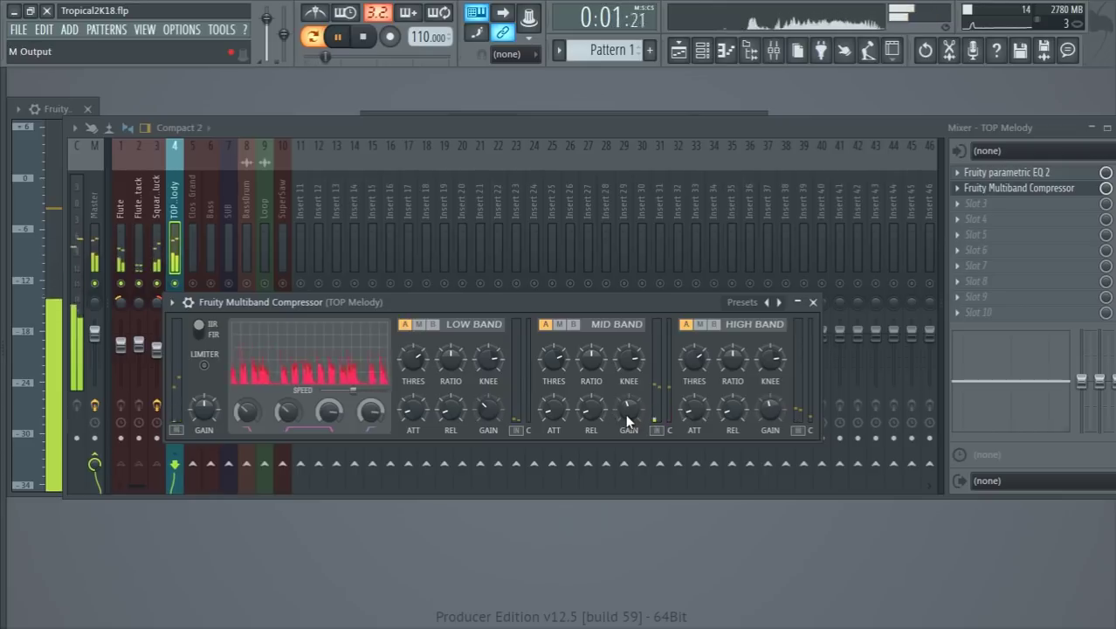
pyautogui.click(420, 324)
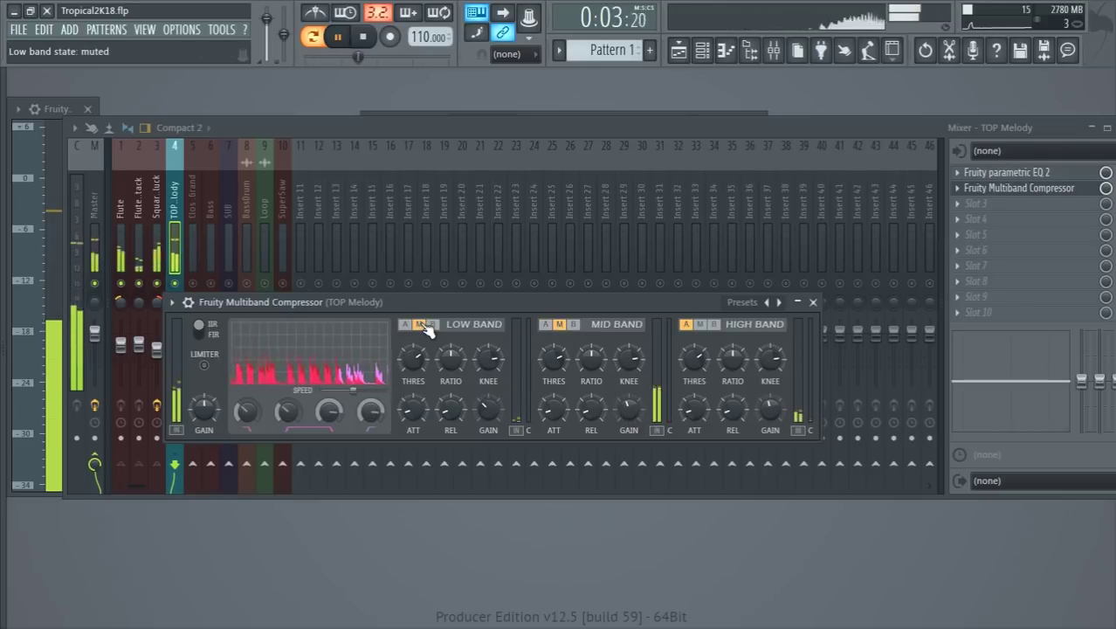
pyautogui.moveTo(769, 406); pyautogui.dragTo(768, 401)
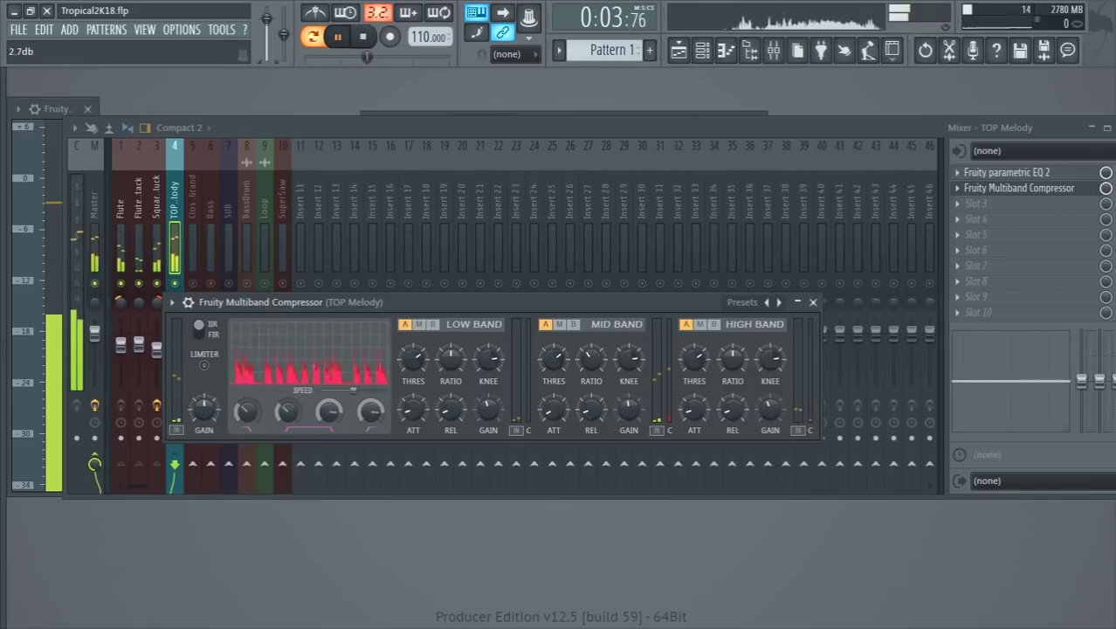
# Load Fruity Reeverb 2 into TOP Melody's third effect slot, adjusting its low cut and setting the decay to 2.7 sec
pyautogui.moveTo(838, 129); pyautogui.dragTo(735, 124)
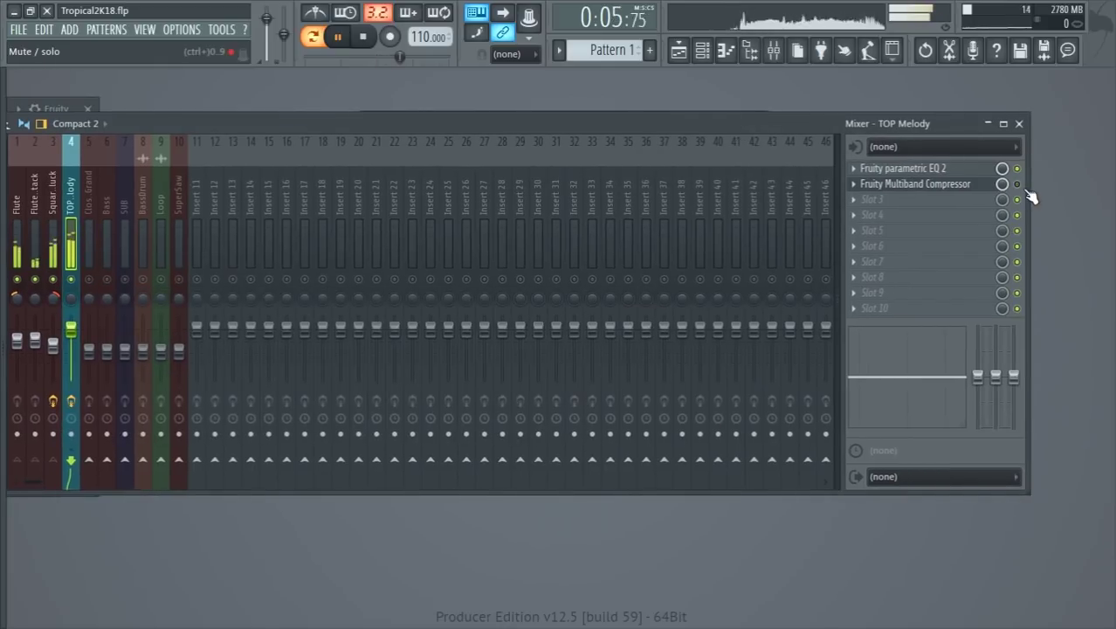
pyautogui.click(860, 199)
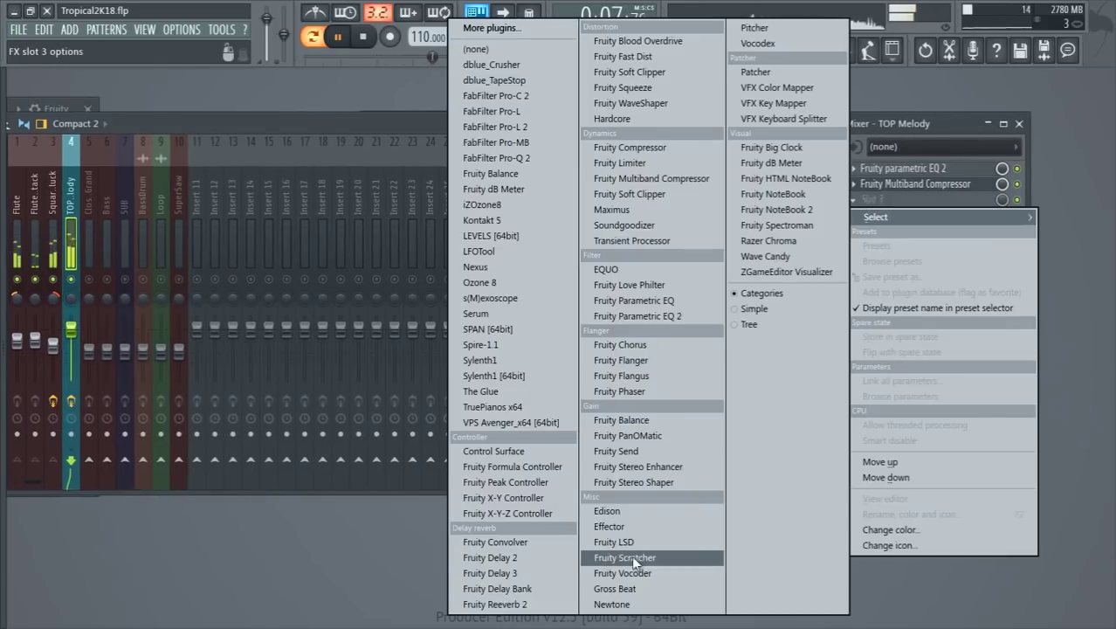
pyautogui.click(550, 604)
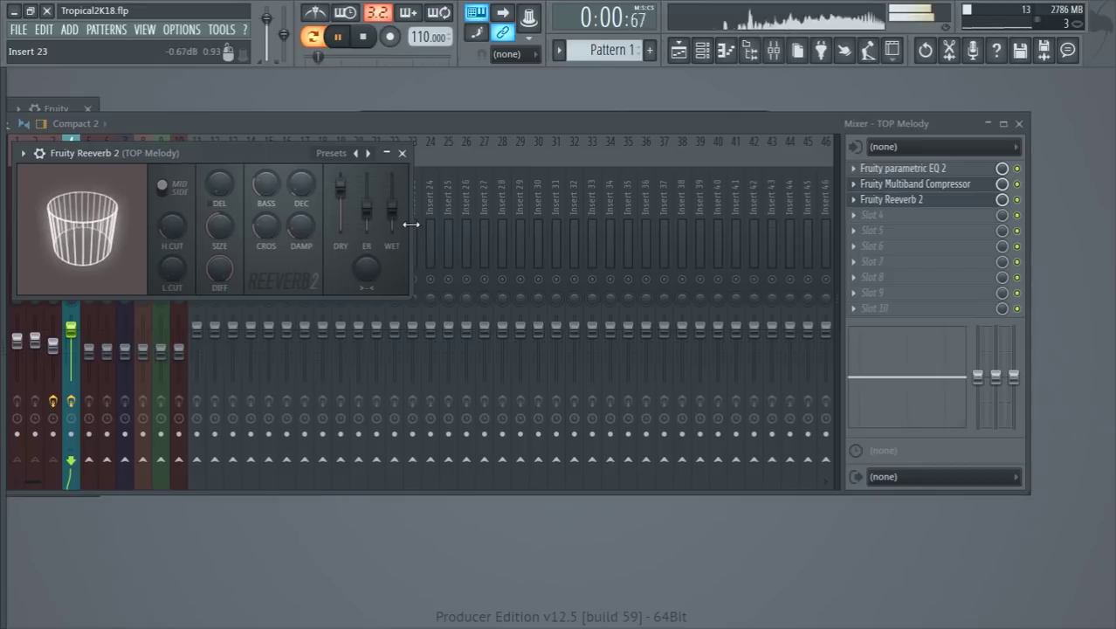
pyautogui.moveTo(178, 153); pyautogui.dragTo(343, 214)
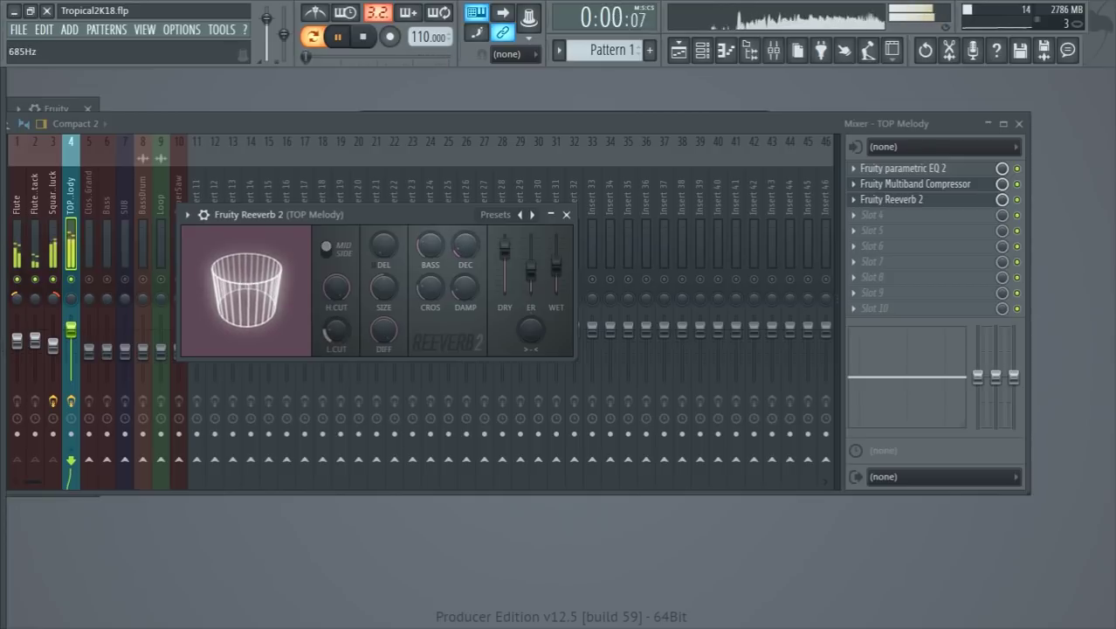
pyautogui.moveTo(348, 304); pyautogui.dragTo(348, 272)
pyautogui.moveTo(461, 248); pyautogui.dragTo(461, 243)
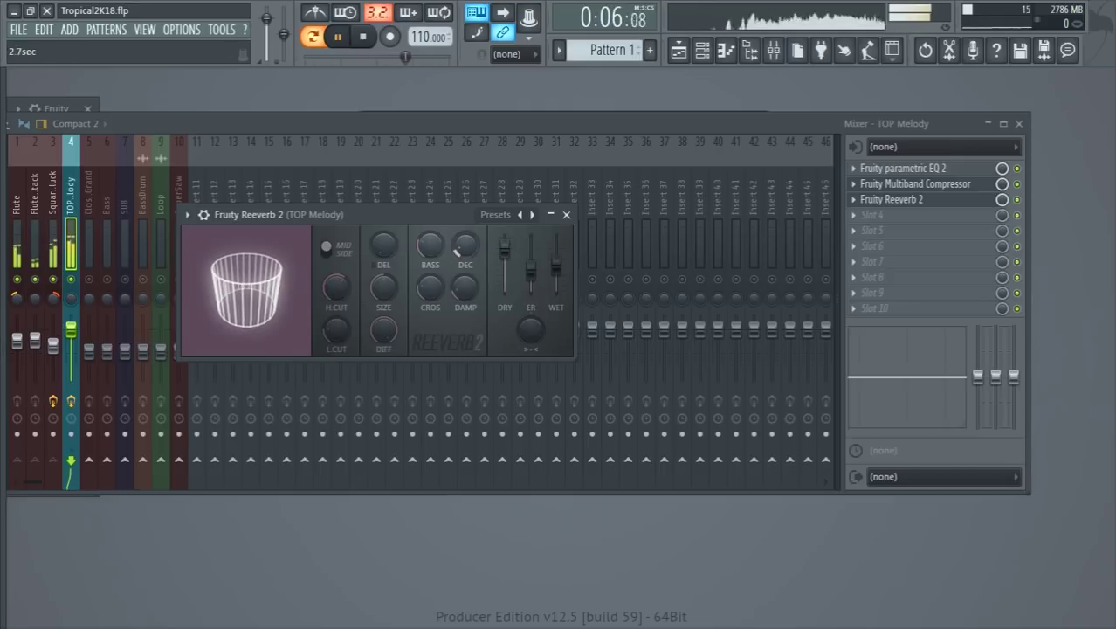
# Load Fruity Delay 3 into TOP Melody's fourth effect slot and set its output wet level to about 15.6%
pyautogui.click(857, 214)
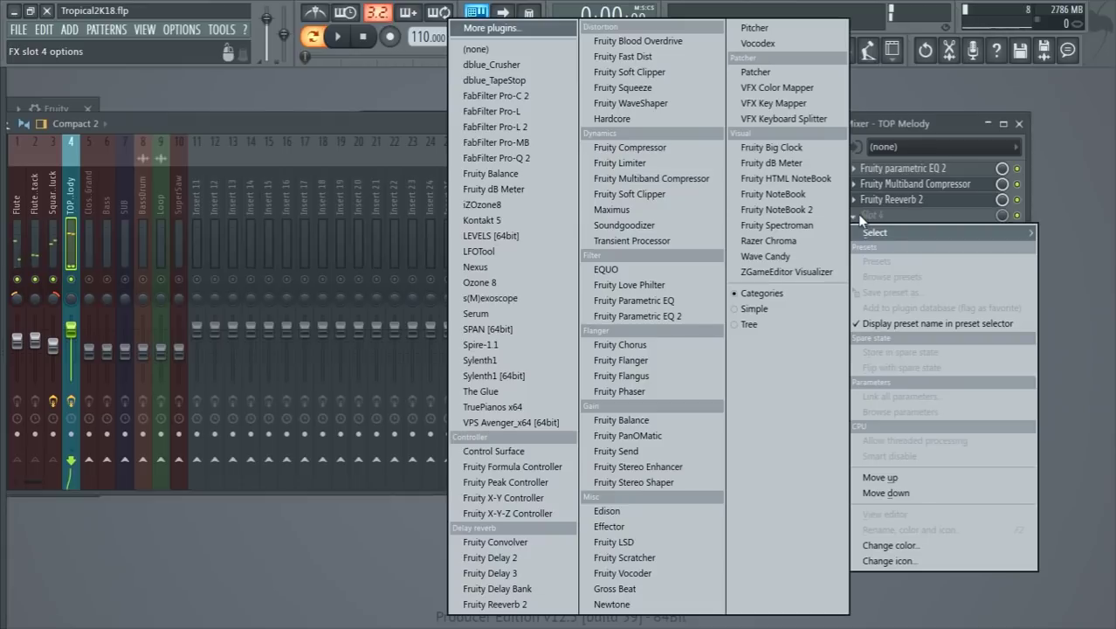
pyautogui.click(489, 573)
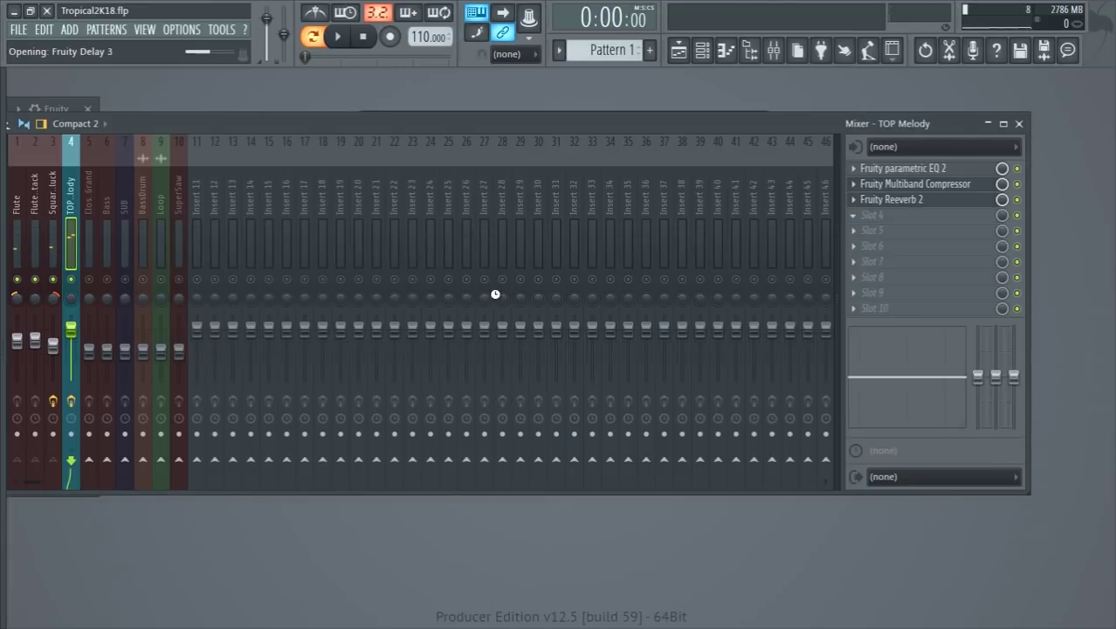
pyautogui.moveTo(348, 177); pyautogui.dragTo(381, 169)
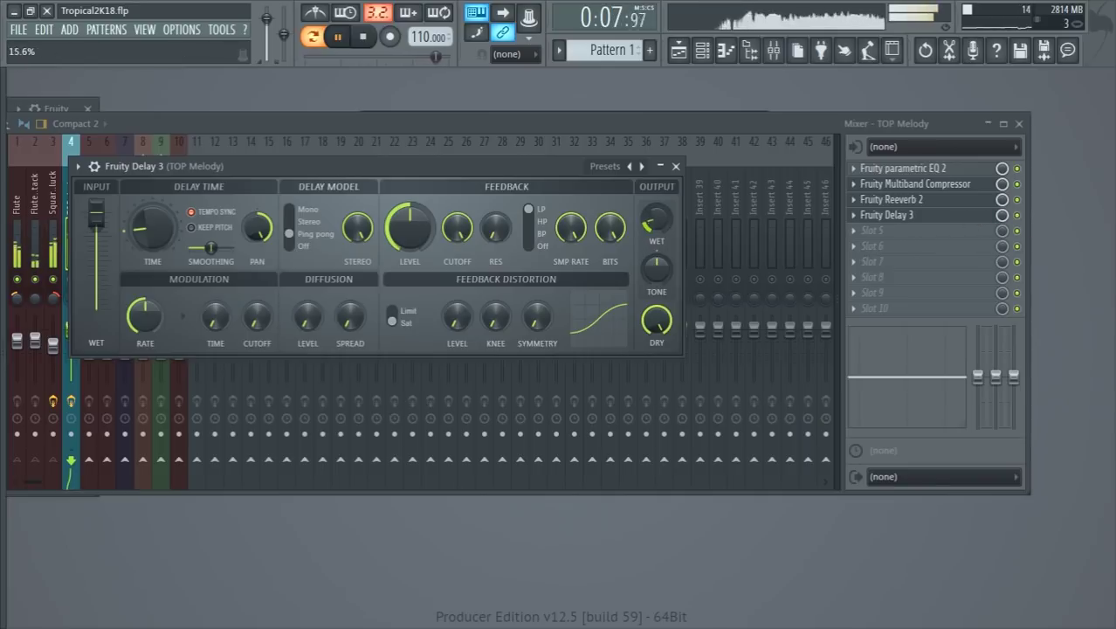
pyautogui.click(1018, 225)
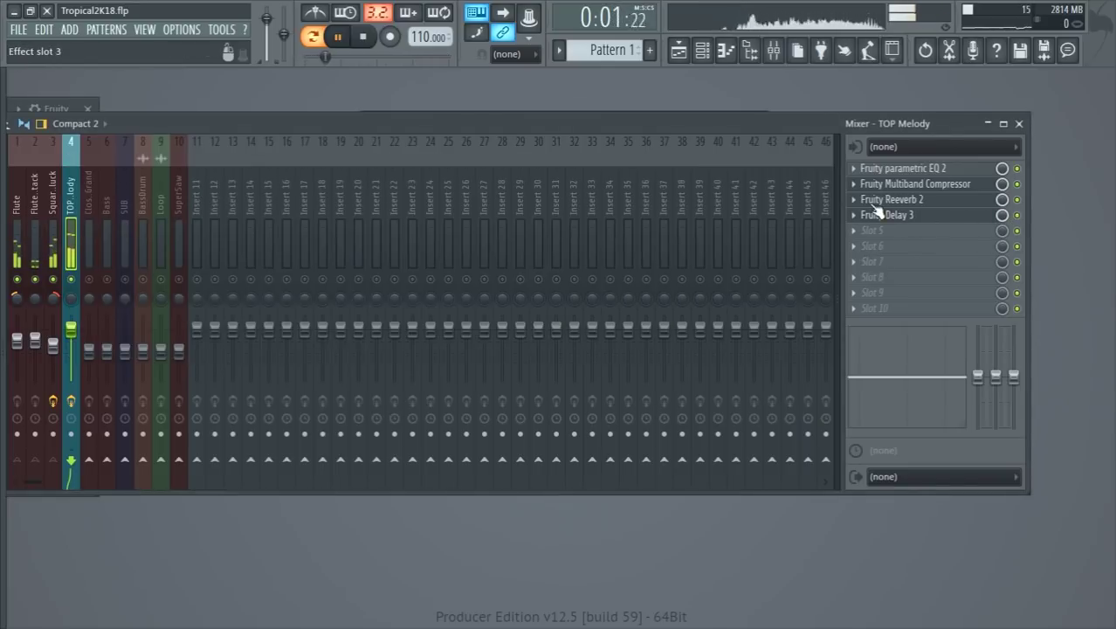
# Load Fruity WaveShaper into the first effect slot of the Flute Attack channel
pyautogui.moveTo(747, 123); pyautogui.dragTo(889, 116)
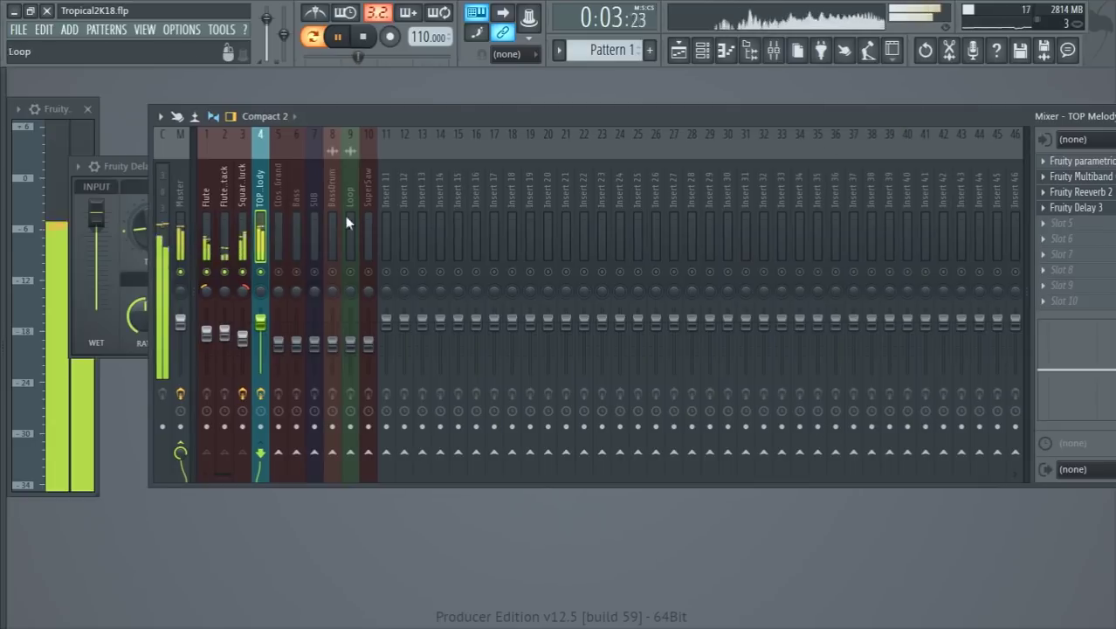
pyautogui.click(224, 288)
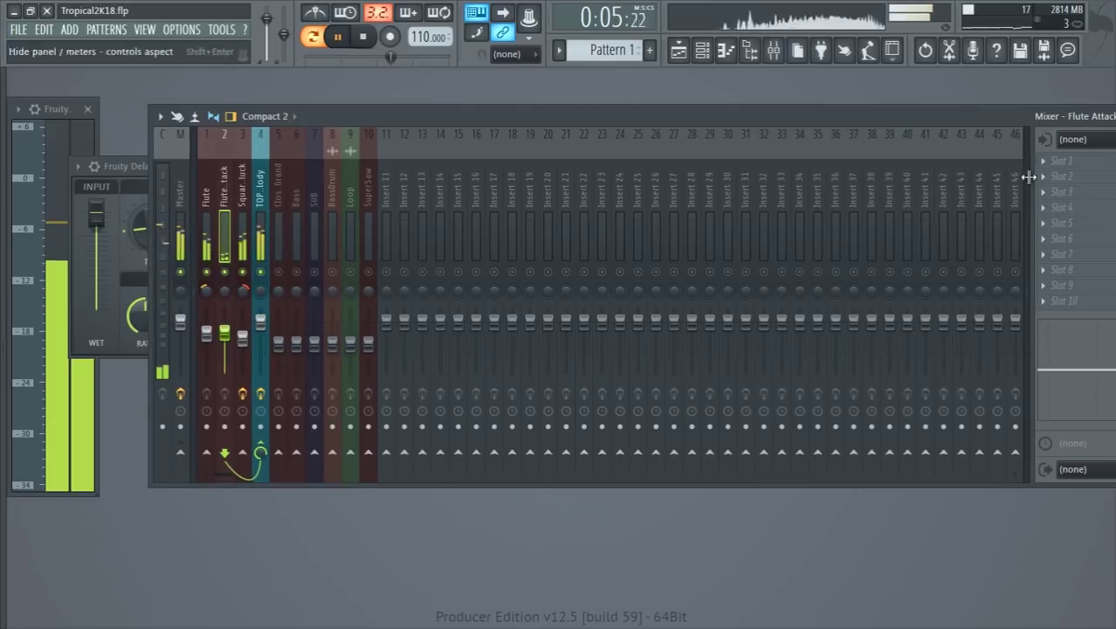
pyautogui.click(1042, 163)
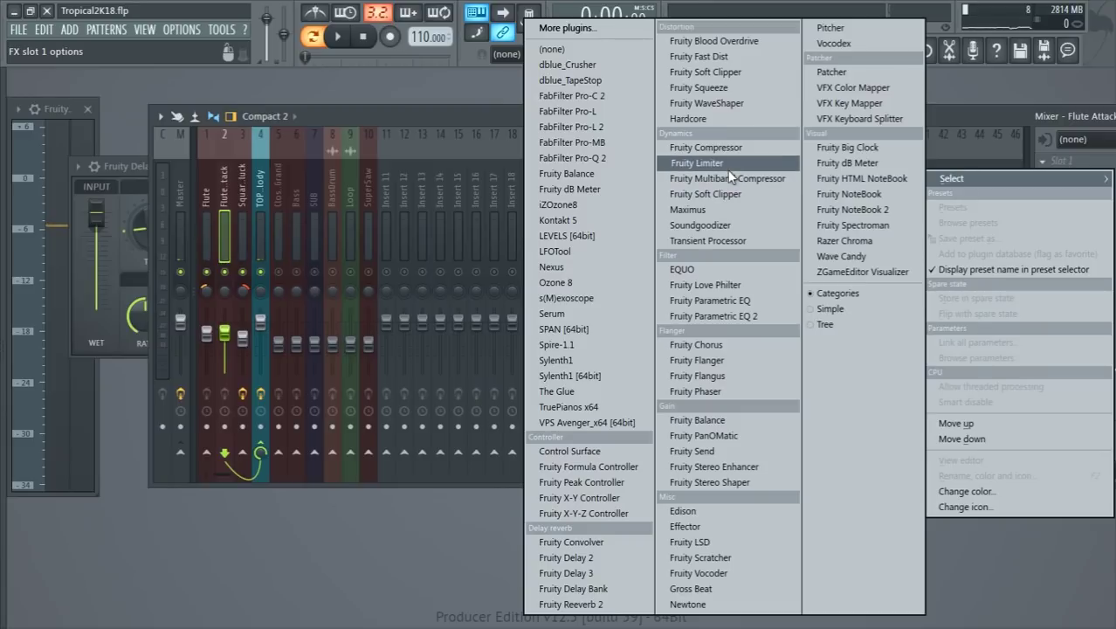
pyautogui.click(707, 104)
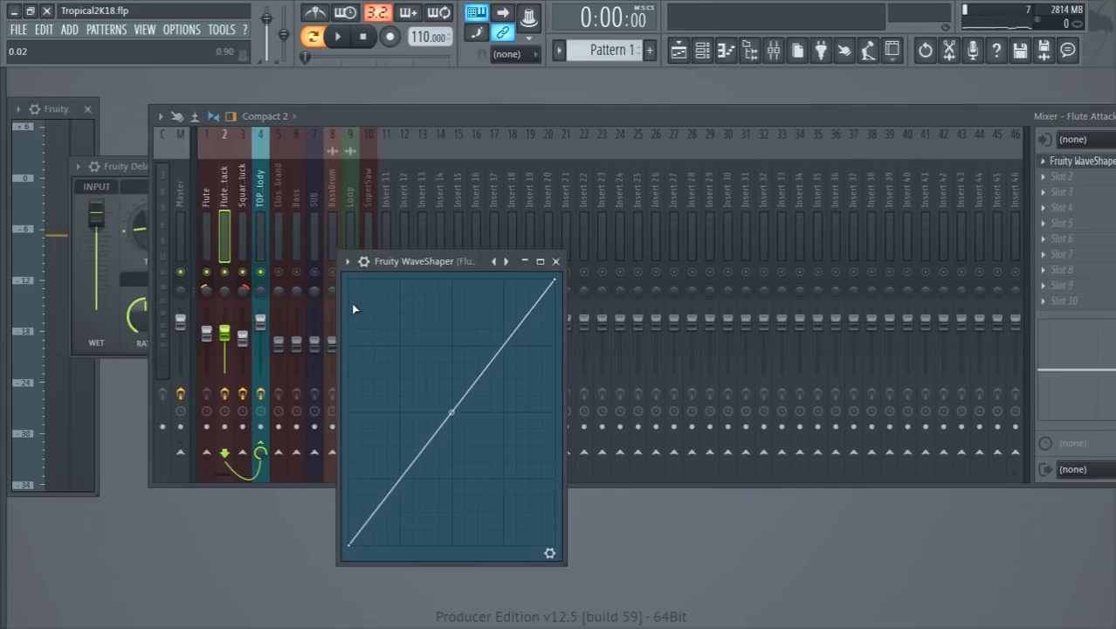
# Bend the WaveShaper curve to rise steeply and flatten near the maximum, and set Flute Attack's fader to 84% (-3.8 dB)
pyautogui.press('space')
pyautogui.moveTo(494, 358); pyautogui.dragTo(442, 282)
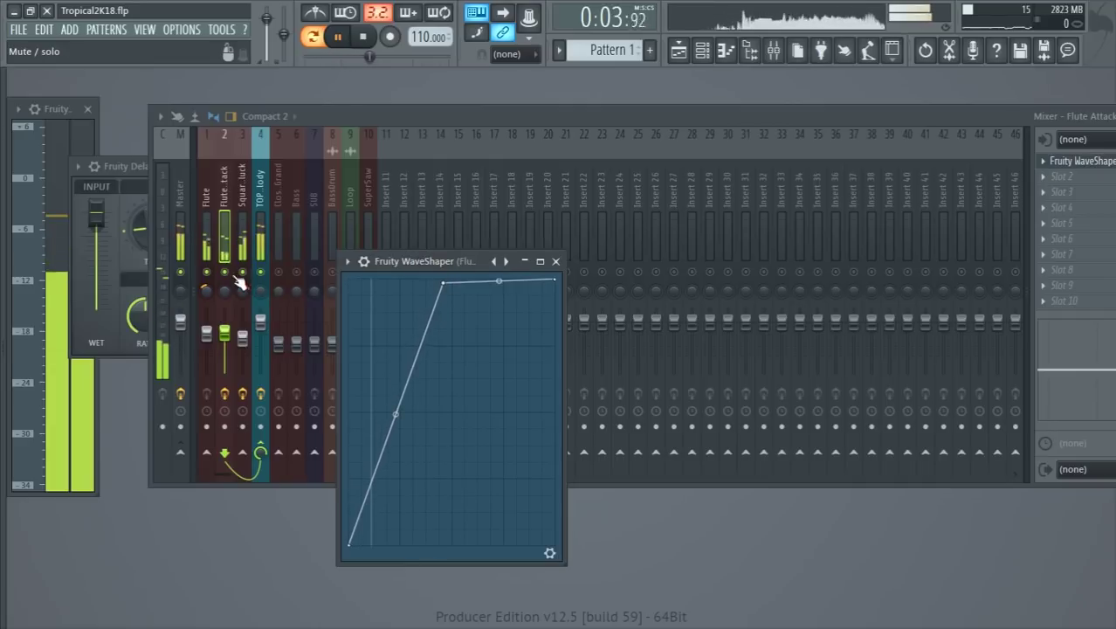
pyautogui.click(237, 279)
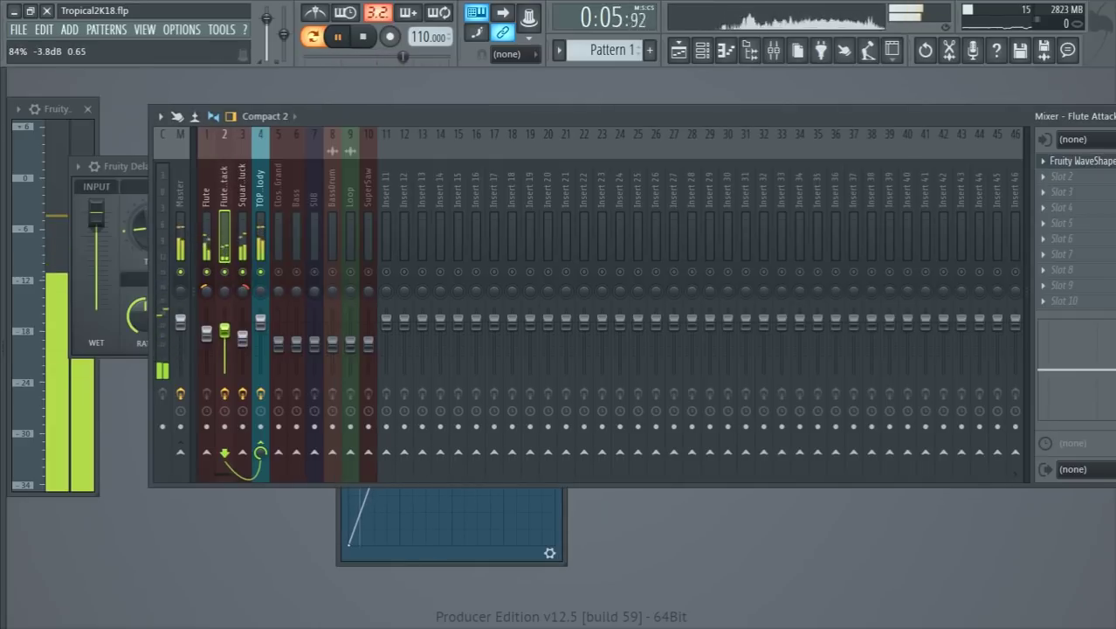
# Move Fruity Delay 3 above Fruity Reeverb 2 in TOP Melody's effect chain
pyautogui.moveTo(402, 132); pyautogui.dragTo(328, 138)
pyautogui.click(182, 196)
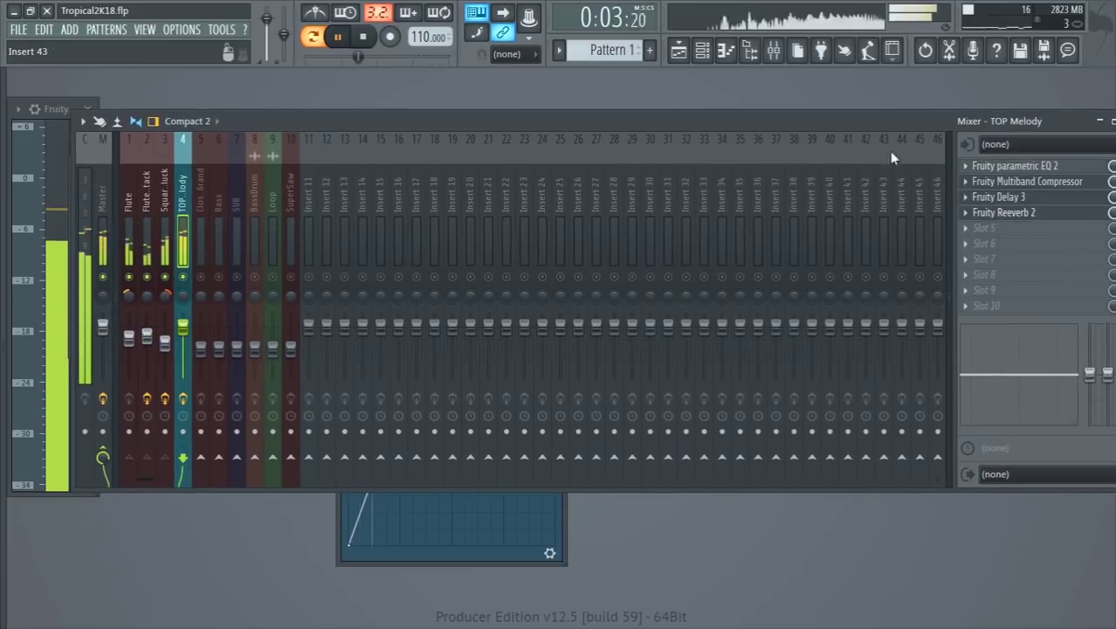
pyautogui.moveTo(846, 125); pyautogui.dragTo(795, 120)
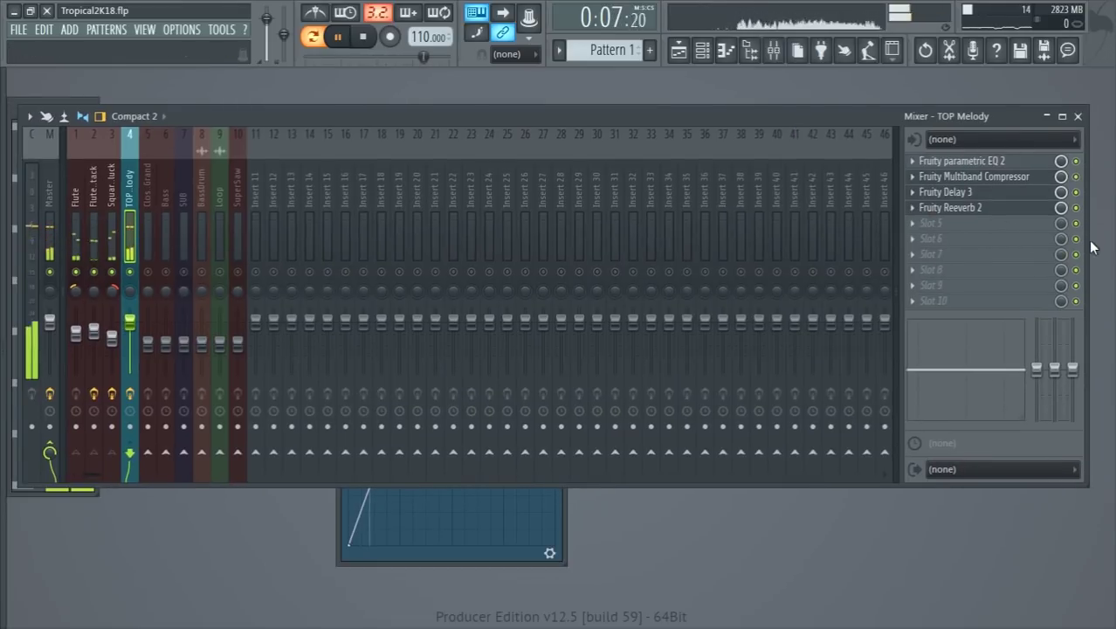
# Unmute the Close Grand channel and switch playback to Pattern 2
pyautogui.moveTo(736, 119); pyautogui.dragTo(786, 118)
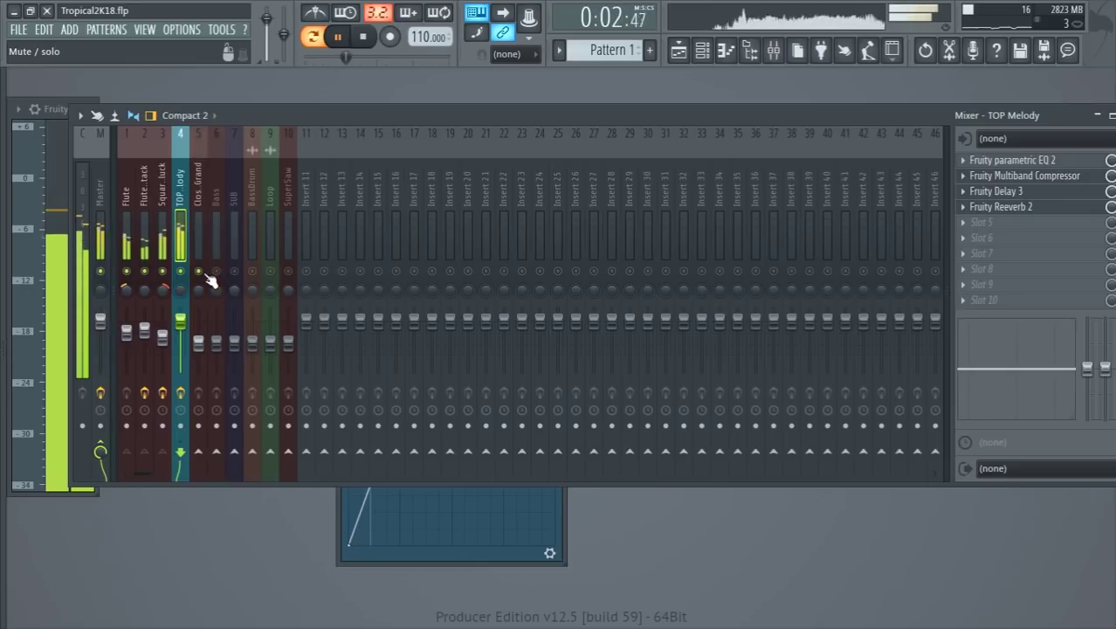
pyautogui.click(559, 49)
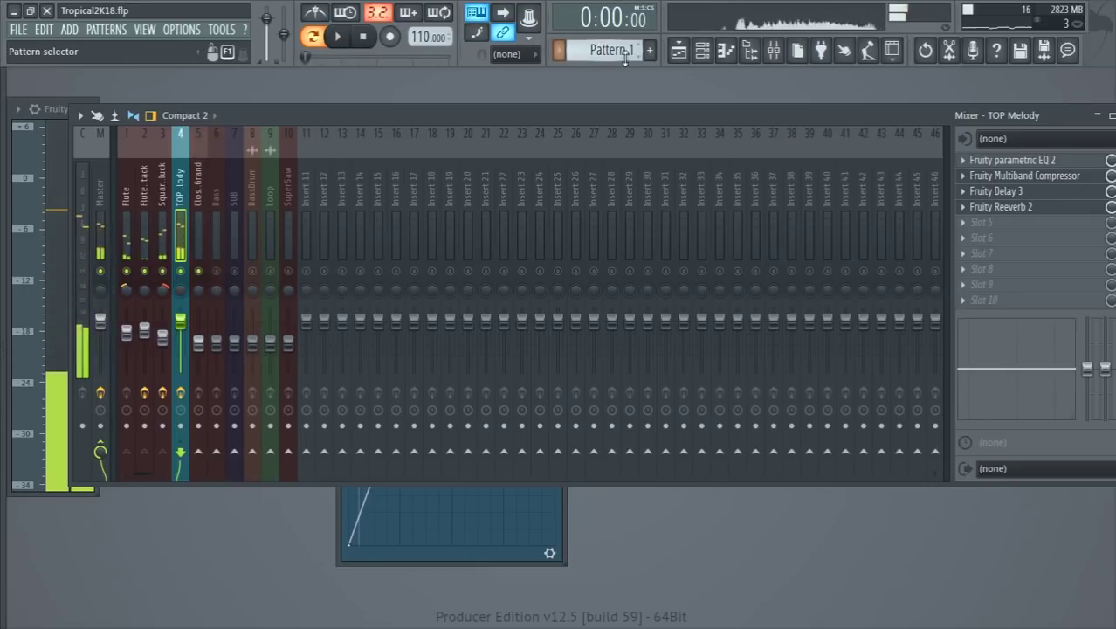
# Load Fruity Parametric EQ 2 into Close Grand's first effect slot and boost the upper mids slightly with band 6
pyautogui.click(203, 224)
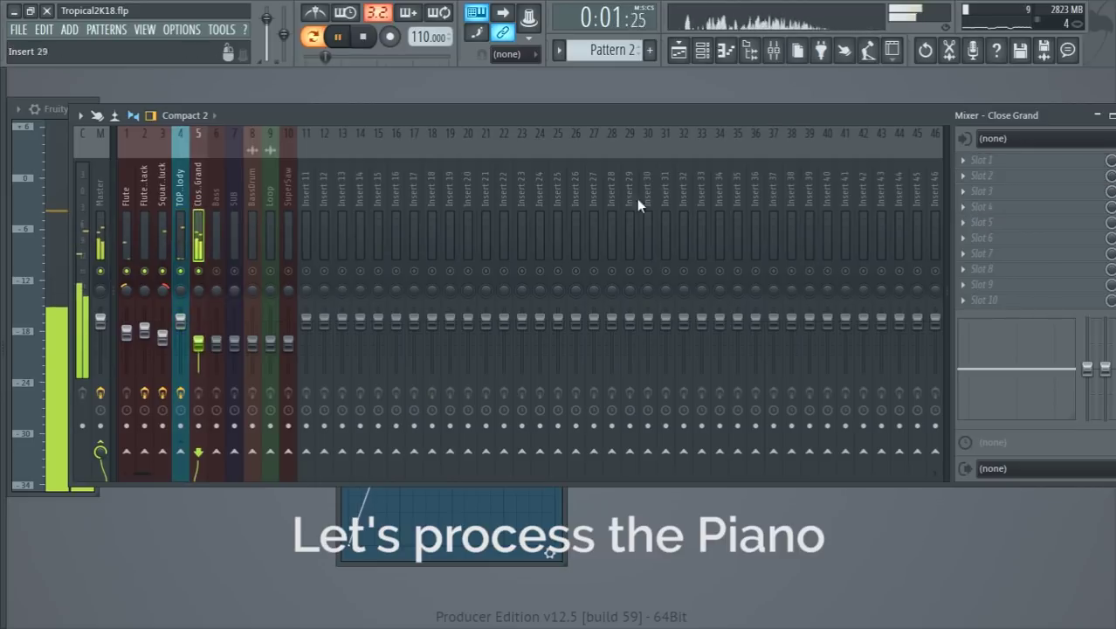
pyautogui.click(969, 160)
pyautogui.click(713, 316)
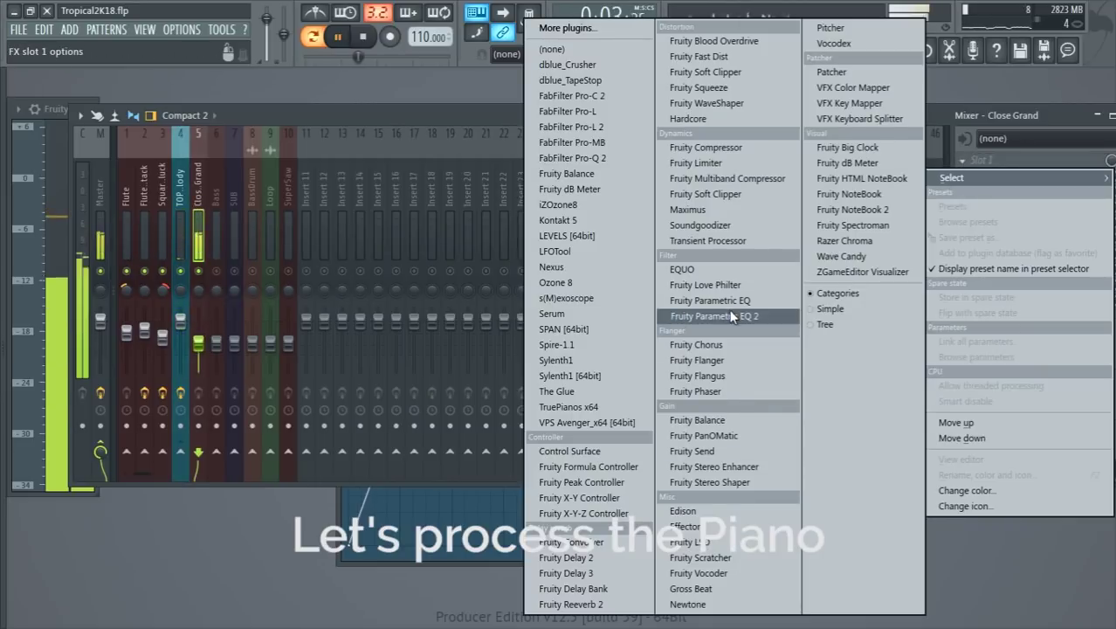
pyautogui.moveTo(358, 371)
pyautogui.mouseDown()
pyautogui.moveTo(366, 347)
pyautogui.moveTo(345, 343)
pyautogui.moveTo(354, 335)
pyautogui.moveTo(365, 360)
pyautogui.mouseUp()
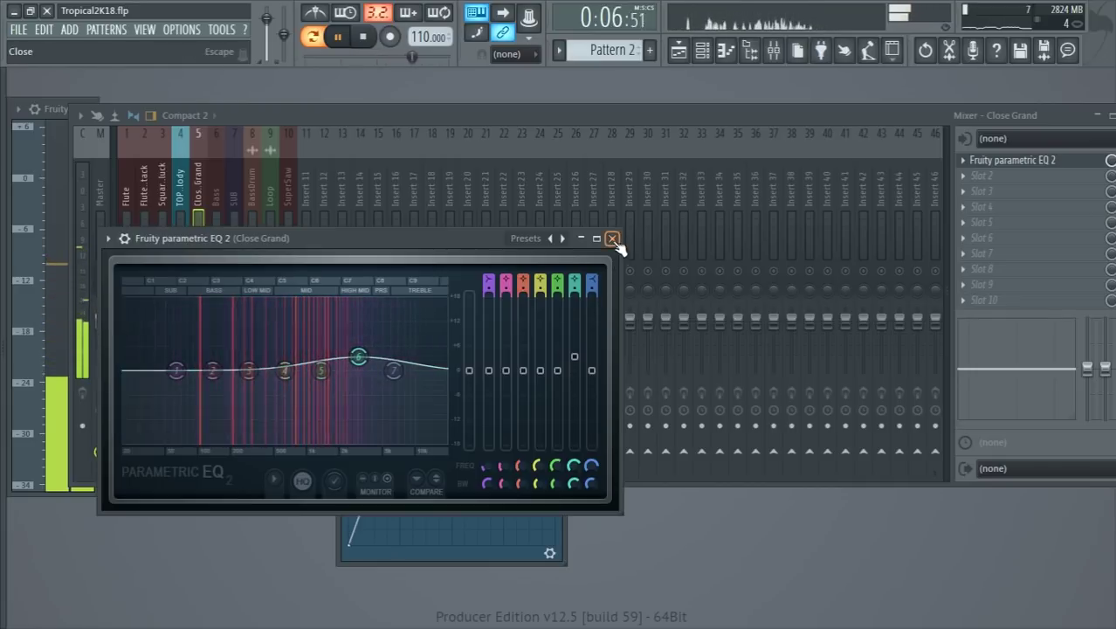
# Load Fruity Multiband Compressor into Close Grand's second effect slot
pyautogui.click(611, 237)
pyautogui.click(963, 175)
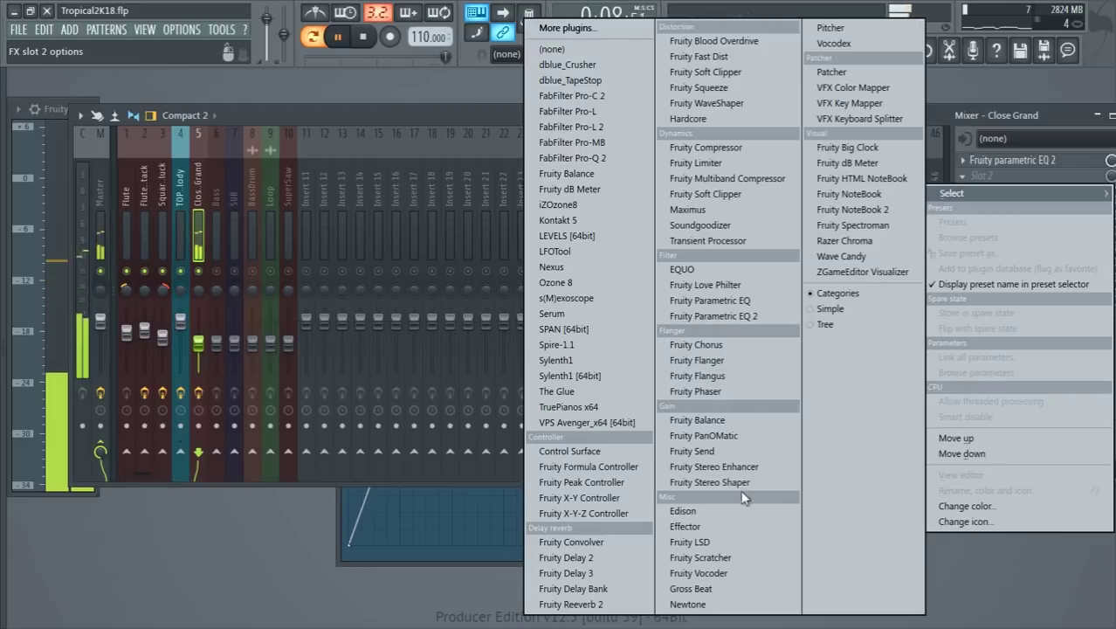
pyautogui.click(745, 179)
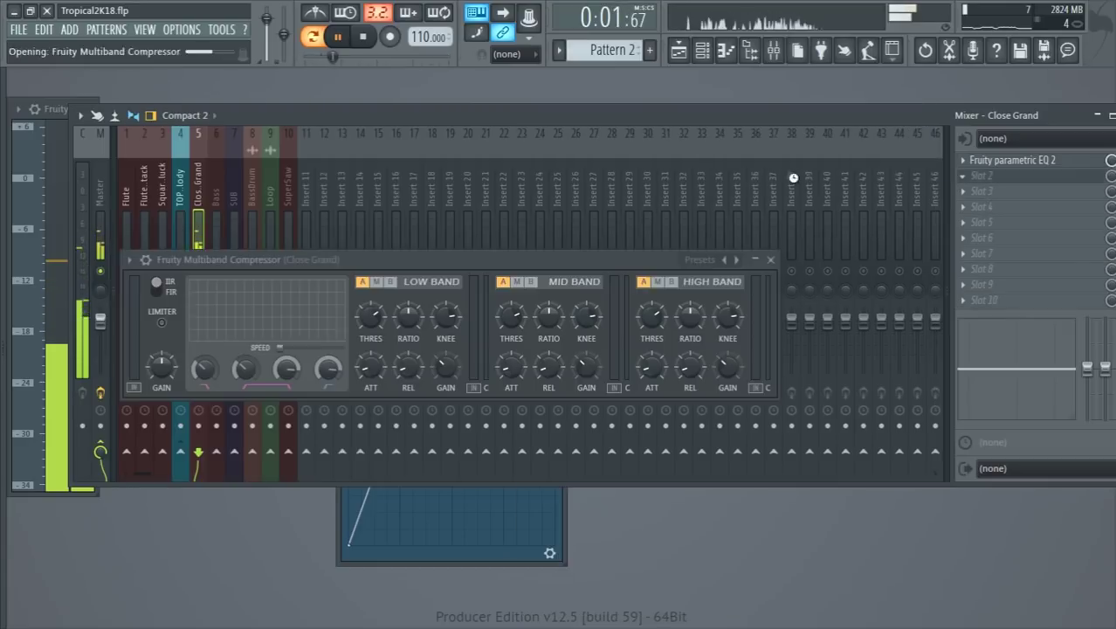
# Bypass Close Grand's multiband compressor and raise the EQ's band 7 high shelf to about 2.0 dB near 6.5 kHz
pyautogui.moveTo(923, 107); pyautogui.dragTo(788, 103)
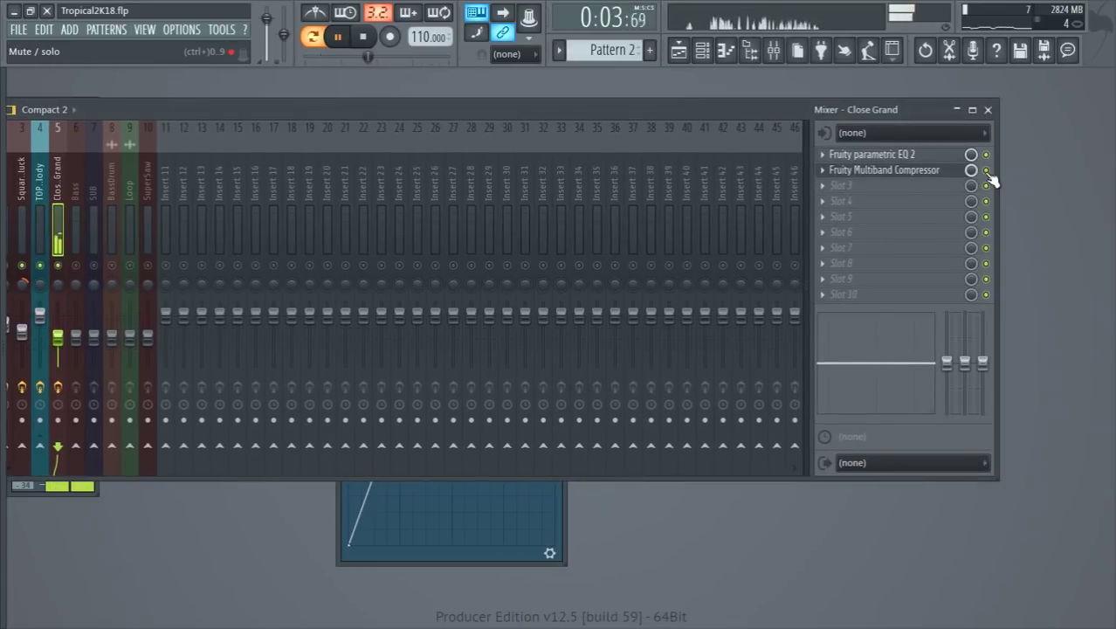
pyautogui.click(873, 154)
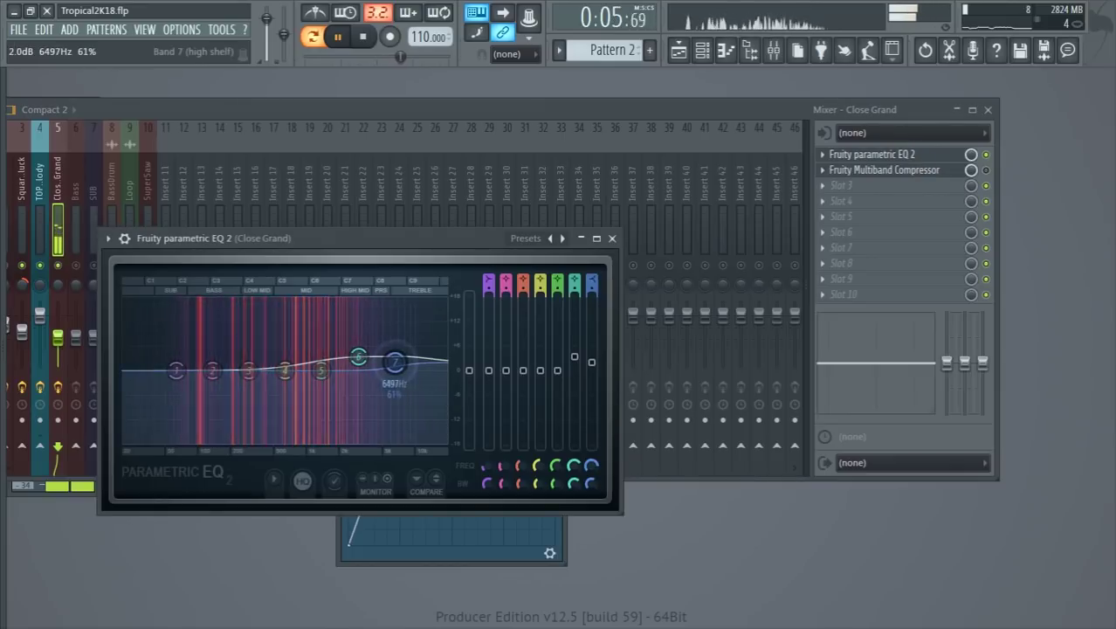
pyautogui.click(990, 172)
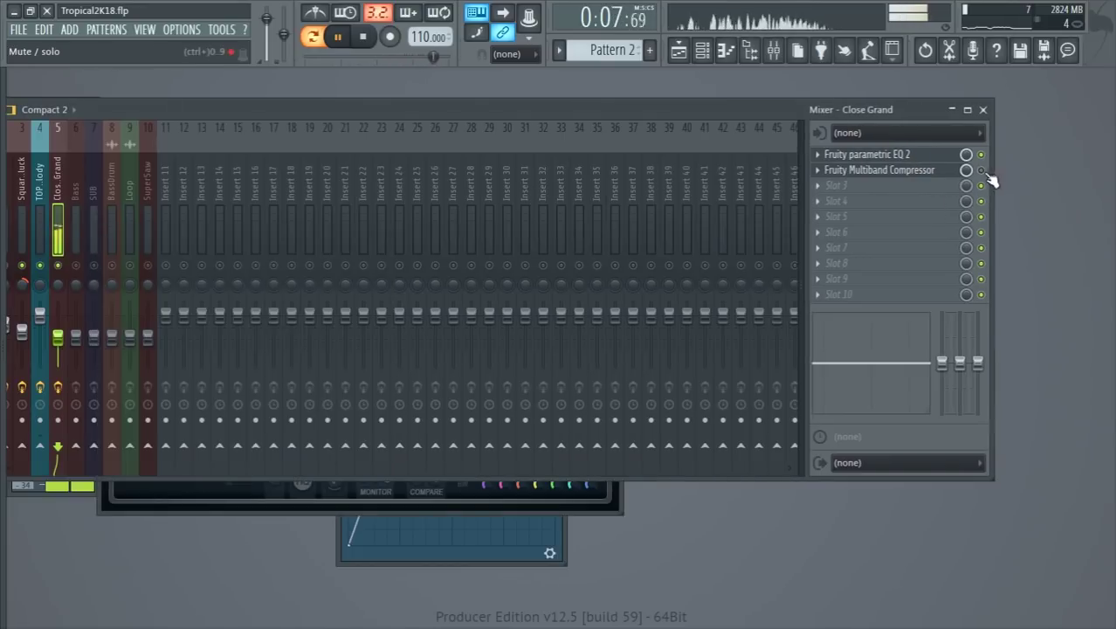
# Adjust Close Grand's multiband compressor in the low and mid bands, using a 1.3:1 ratio and 2.5 dB gain, and compare it with bypass
pyautogui.click(873, 172)
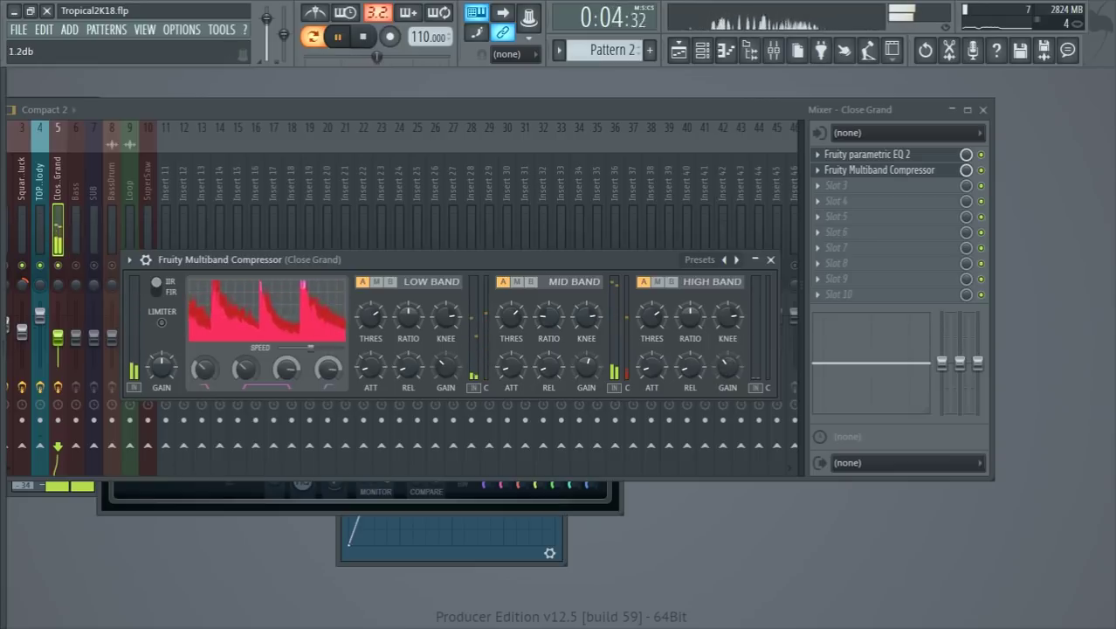
pyautogui.click(983, 170)
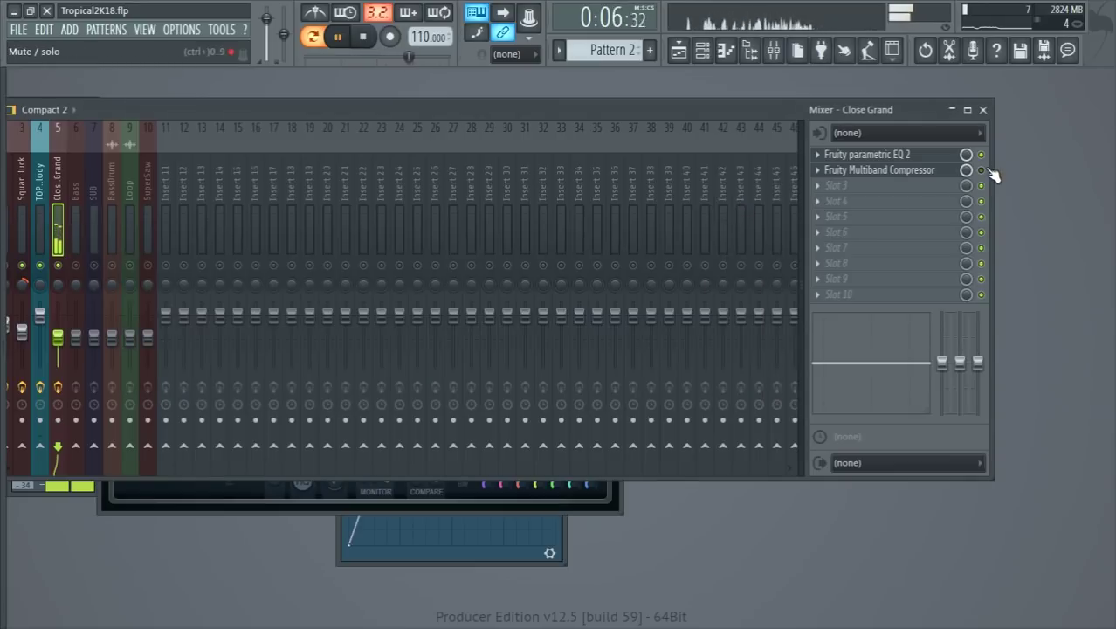
pyautogui.click(882, 170)
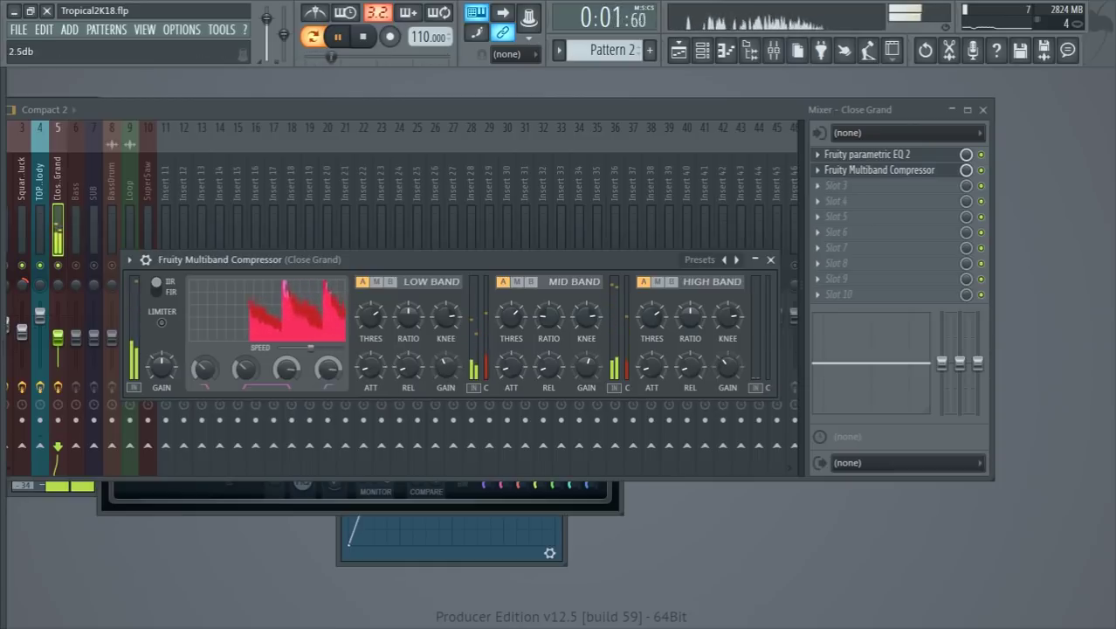
pyautogui.moveTo(399, 327); pyautogui.dragTo(399, 326)
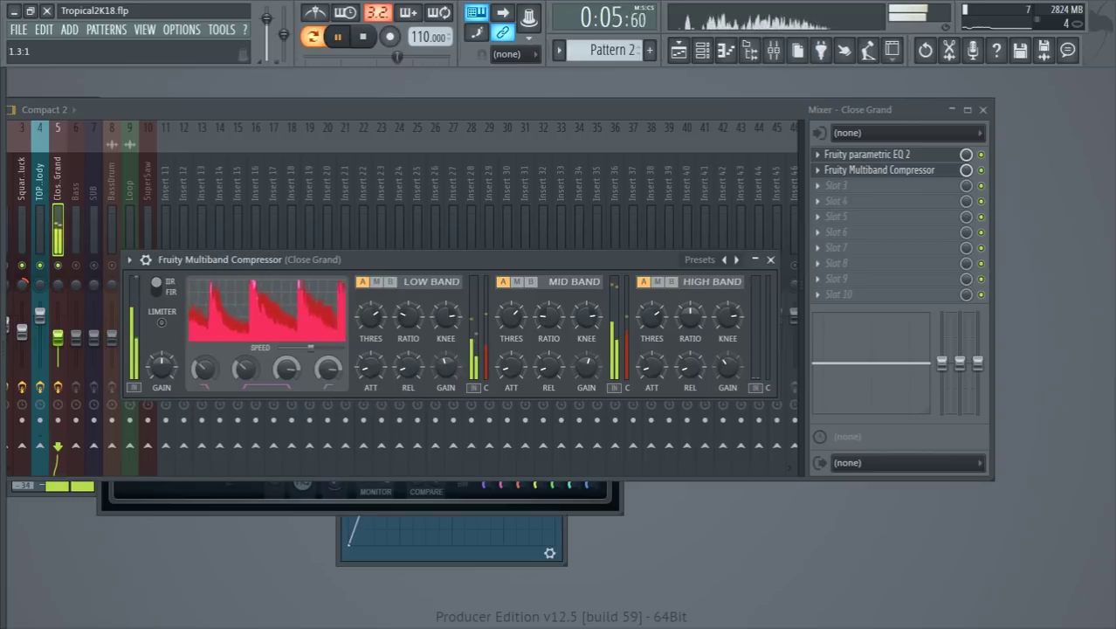
pyautogui.moveTo(408, 316); pyautogui.dragTo(370, 318)
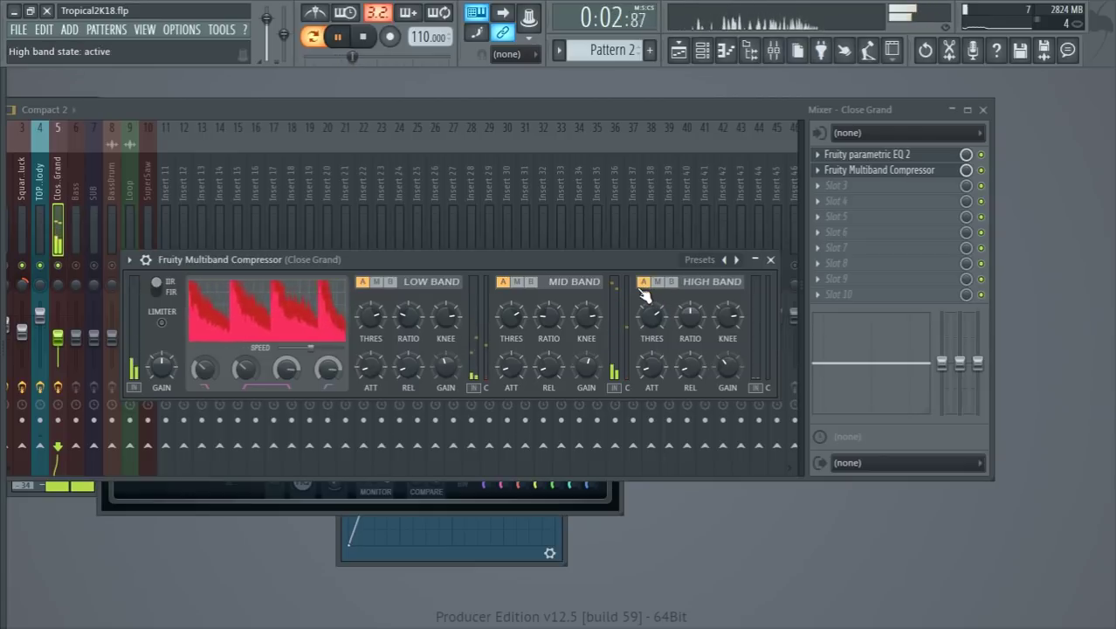
pyautogui.scroll(5, 585, 364)
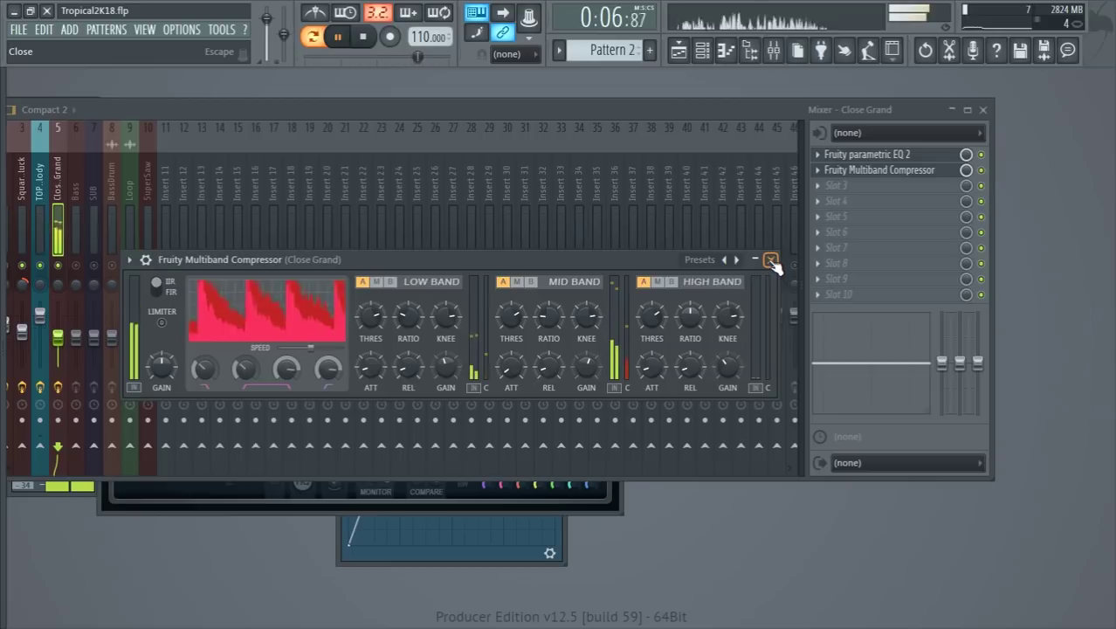
# Load Fruity Reeverb 2 into Close Grand's third effect slot and set its high cut to 20.6 kHz
pyautogui.click(826, 193)
pyautogui.click(461, 599)
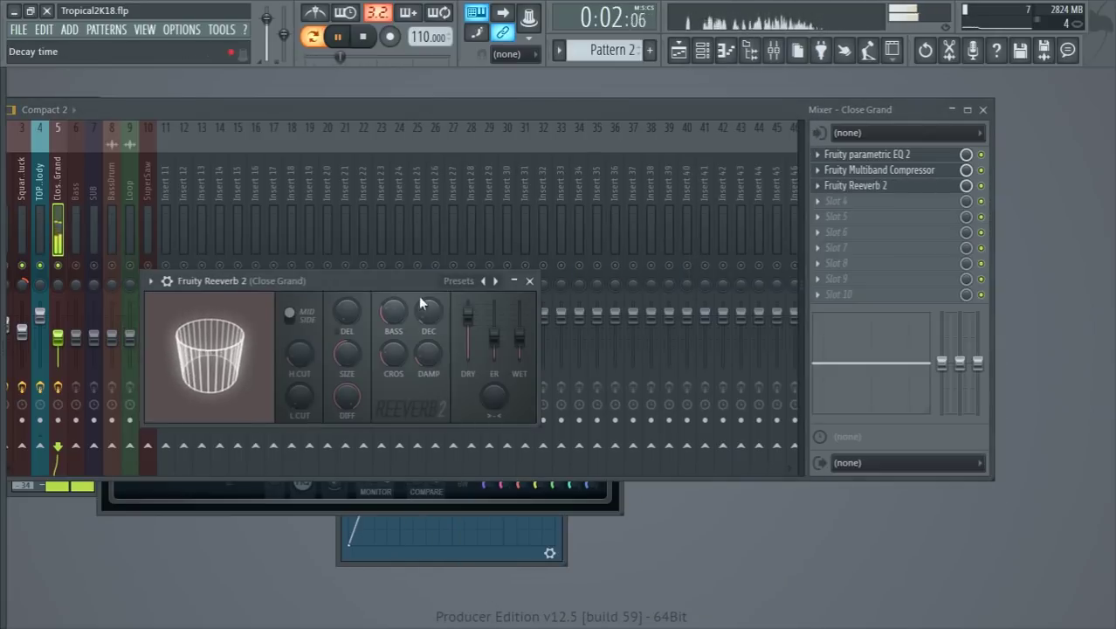
pyautogui.moveTo(399, 285); pyautogui.dragTo(452, 266)
pyautogui.press('space')
pyautogui.moveTo(354, 335); pyautogui.dragTo(354, 349)
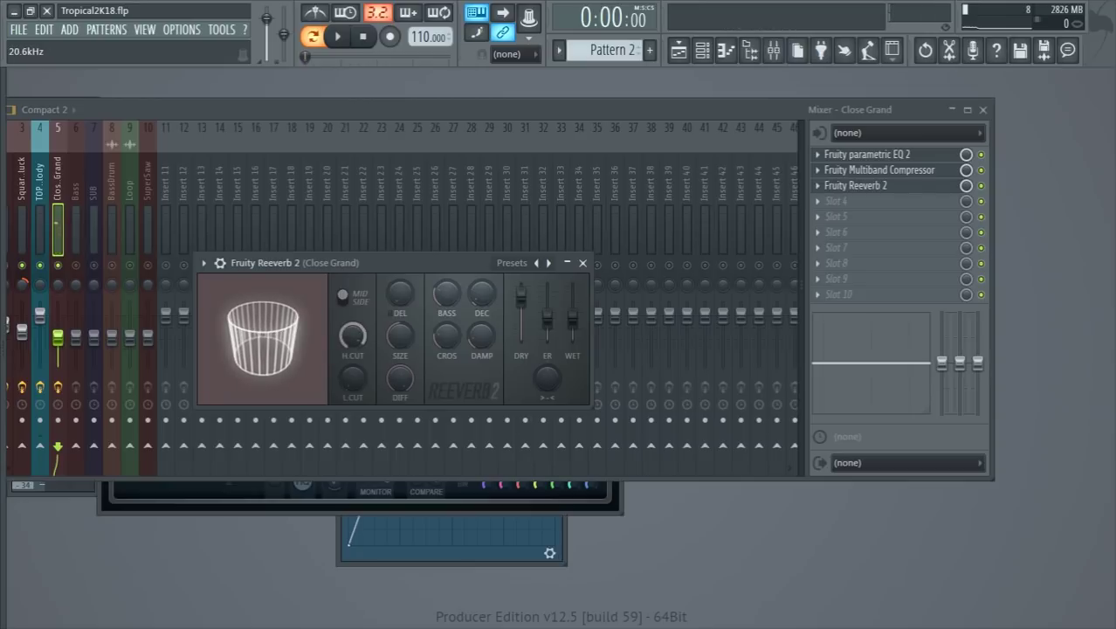
# Shape the reverb's decay, bass and damping with the dry level lowered, restore the dry level, and set the wet level to 51%
pyautogui.press('space')
pyautogui.moveTo(520, 297); pyautogui.dragTo(516, 334)
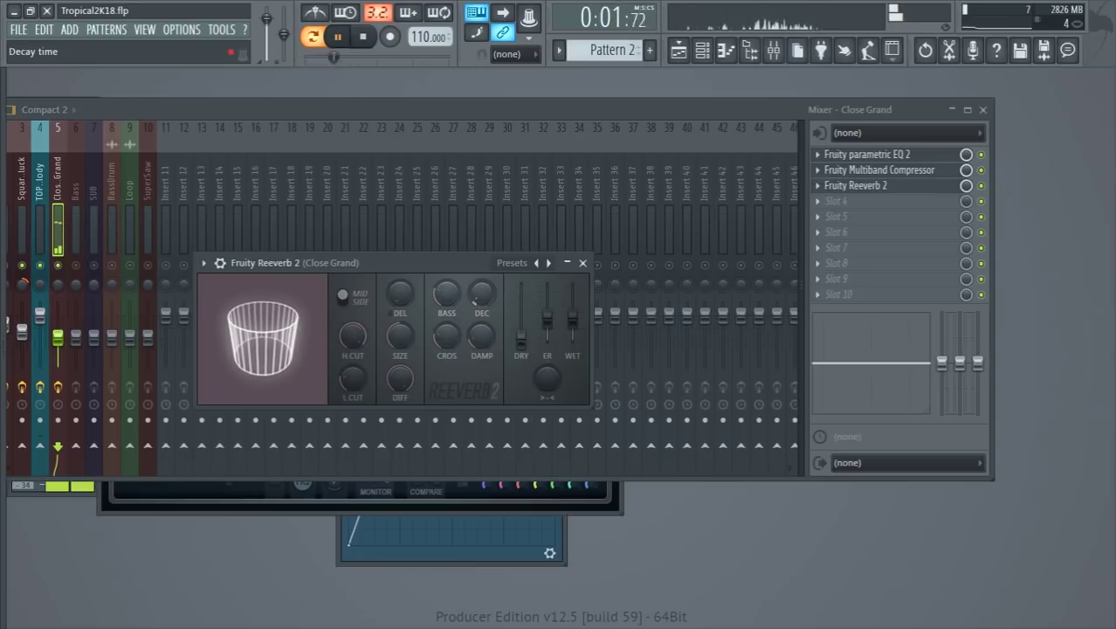
pyautogui.scroll(-2, 474, 299)
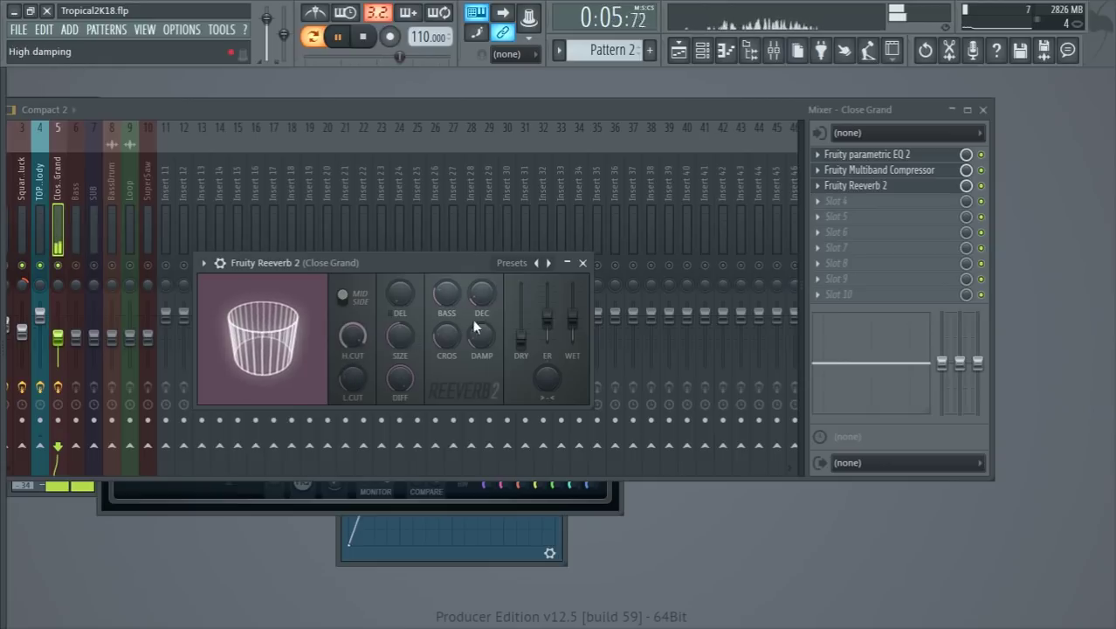
pyautogui.scroll(2, 445, 297)
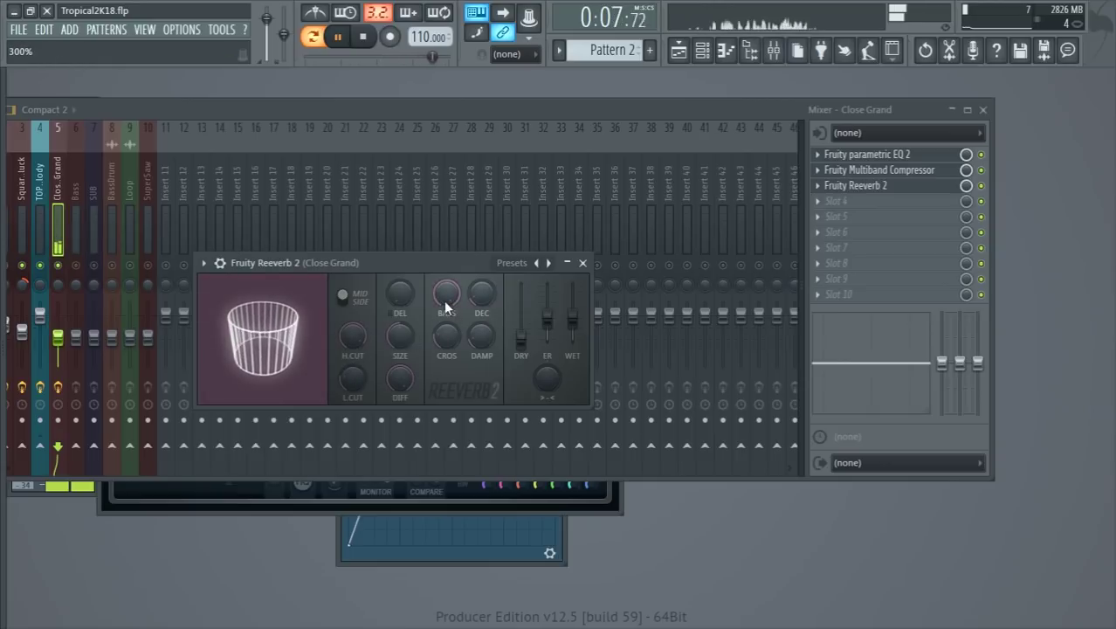
pyautogui.moveTo(446, 335); pyautogui.dragTo(446, 323)
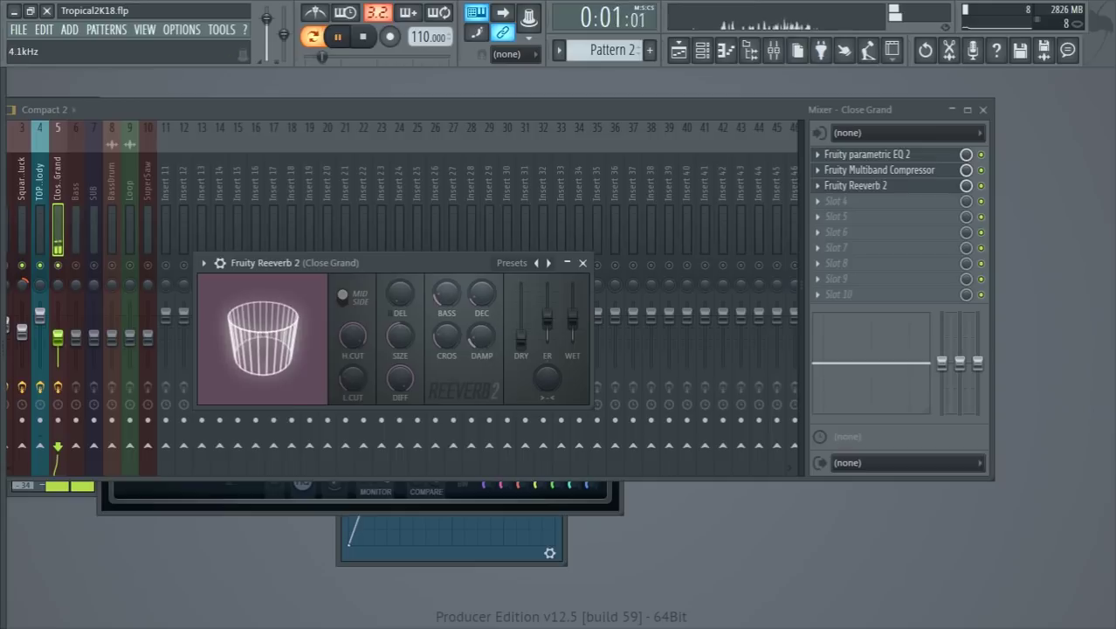
pyautogui.scroll(4, 518, 338)
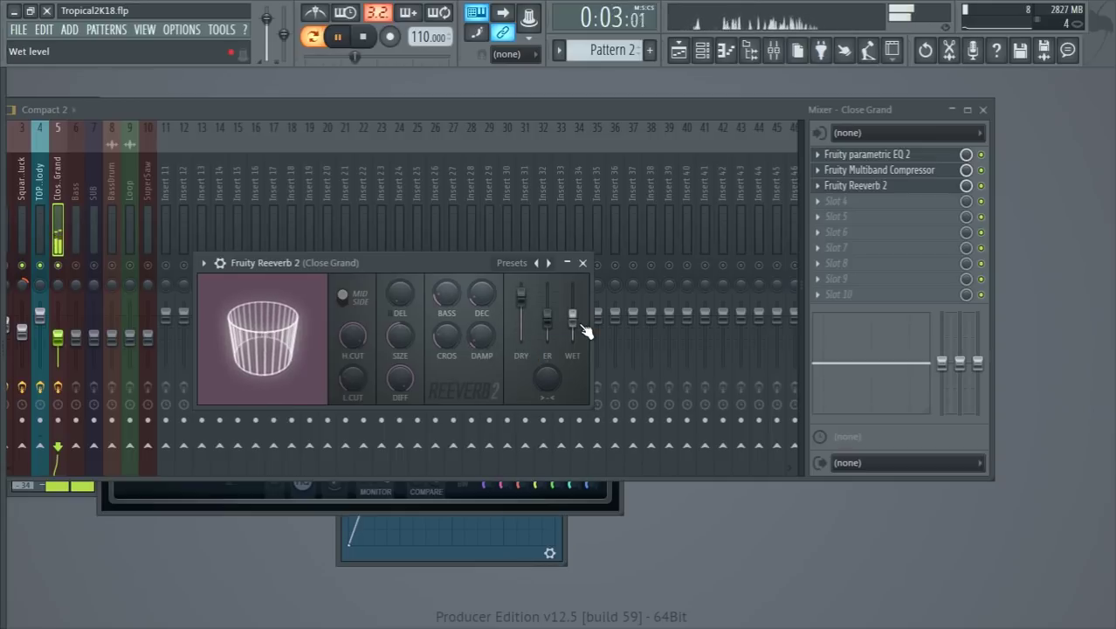
pyautogui.scroll(-2, 578, 325)
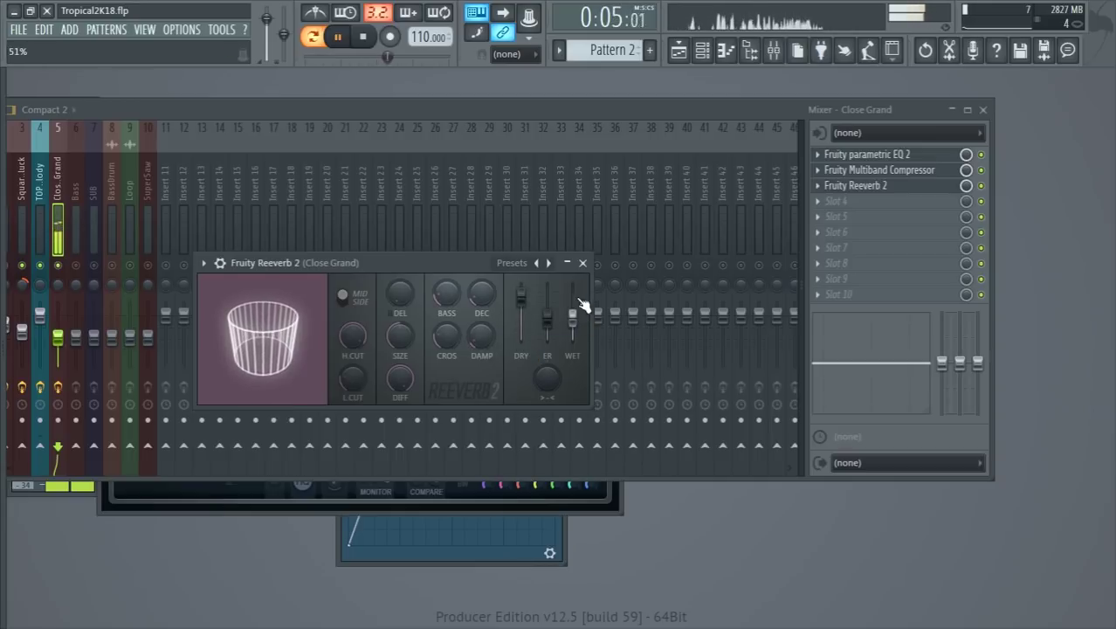
pyautogui.click(583, 262)
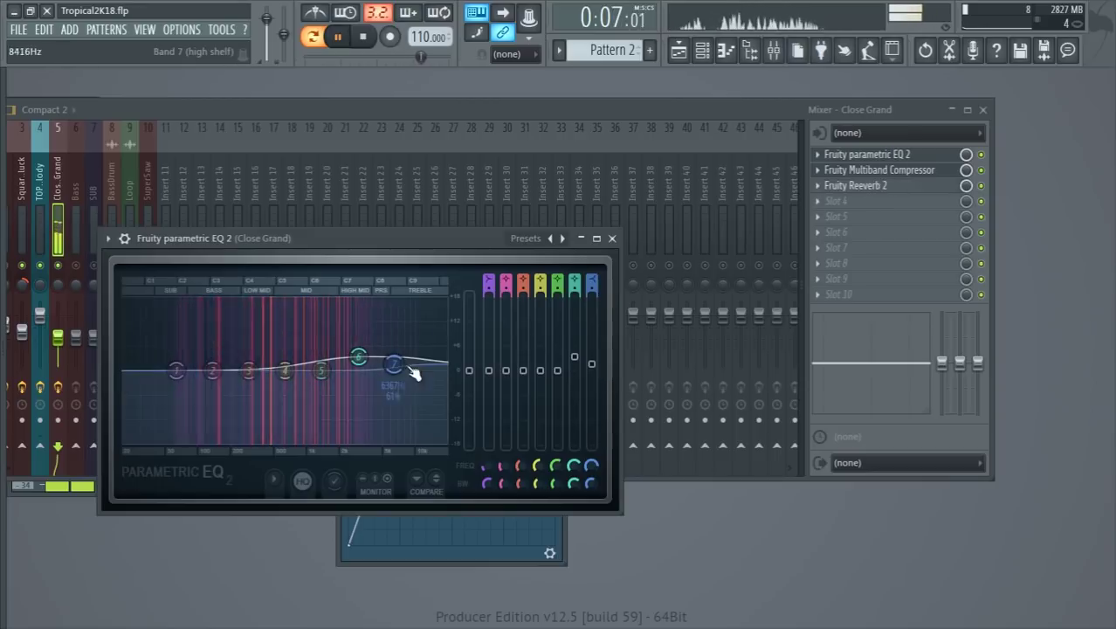
# In Close Grand's EQ, lower band 6 slightly, raise the band 7 shelf, and turn band 1 into a gentle high-pass filter
pyautogui.moveTo(358, 356); pyautogui.dragTo(357, 362)
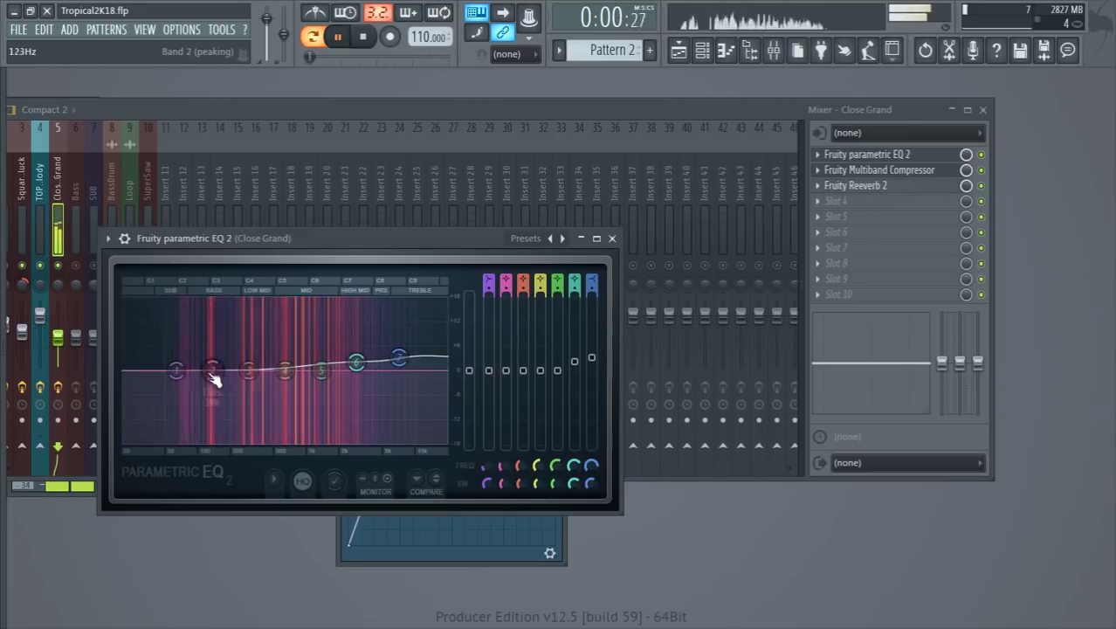
pyautogui.rightClick(177, 371)
pyautogui.moveTo(205, 413)
pyautogui.click(276, 461)
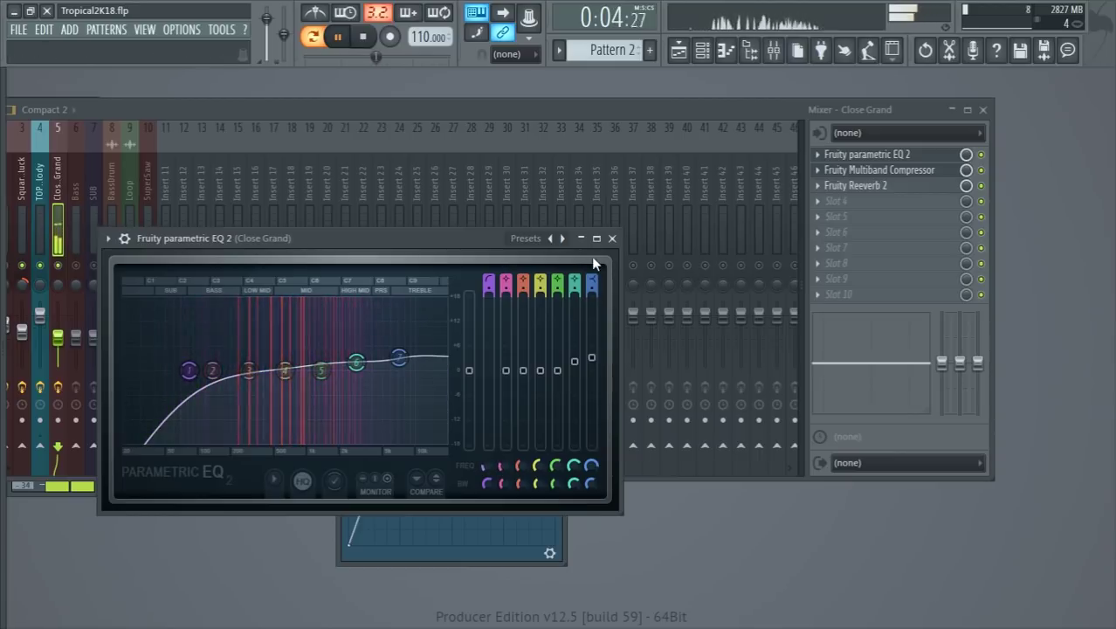
pyautogui.click(611, 238)
pyautogui.click(771, 260)
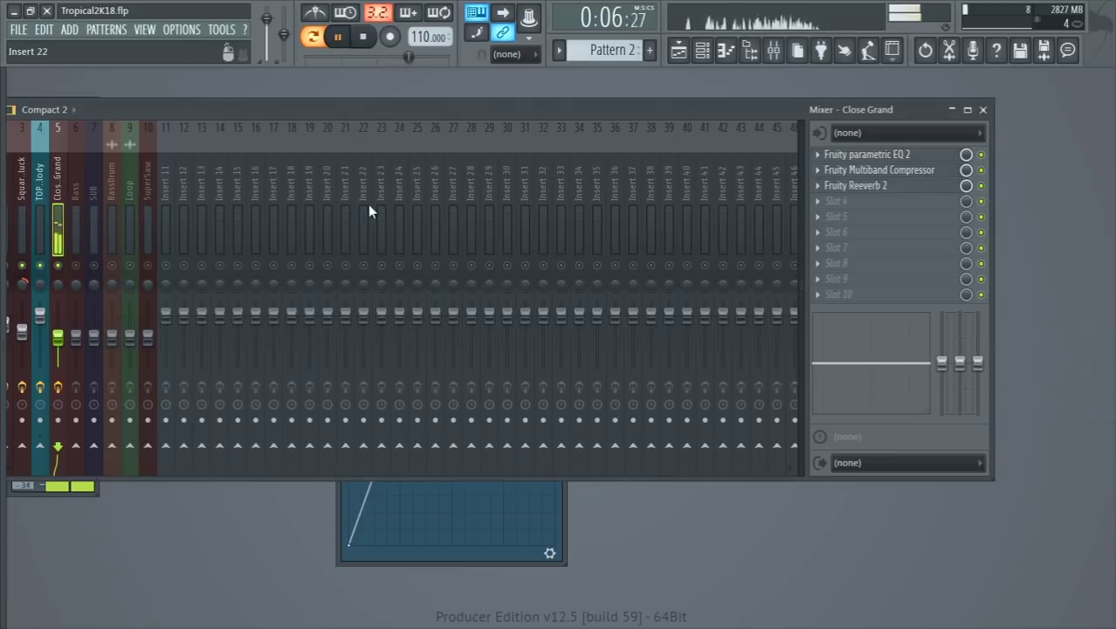
# Unmute all mixer tracks and play the whole playlist in song mode
pyautogui.moveTo(292, 114); pyautogui.dragTo(635, 119)
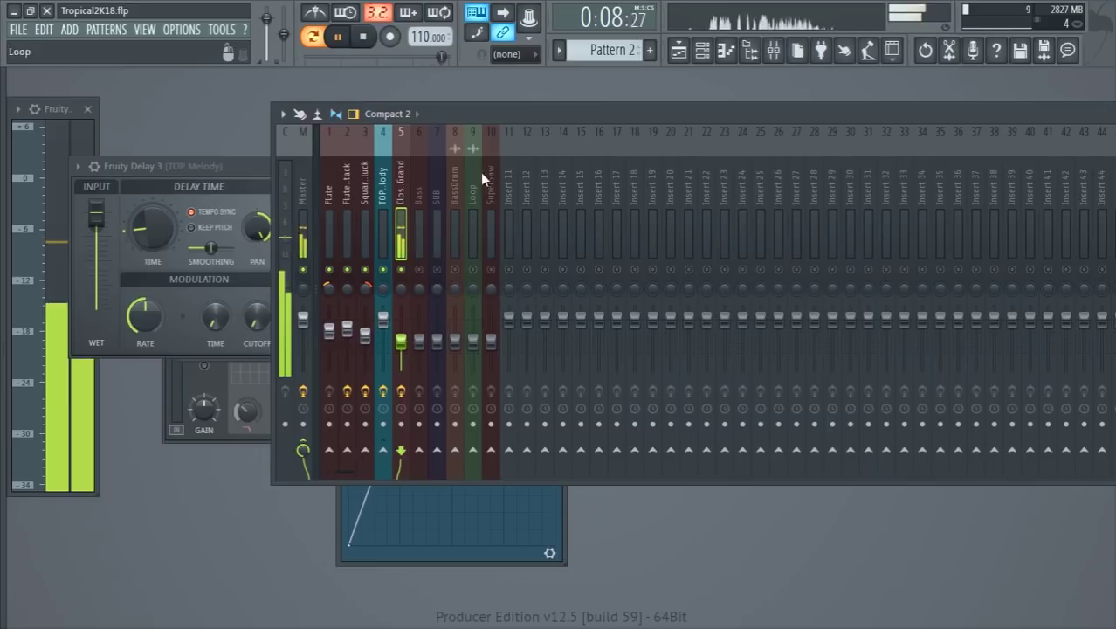
pyautogui.press('space')
pyautogui.click(420, 270)
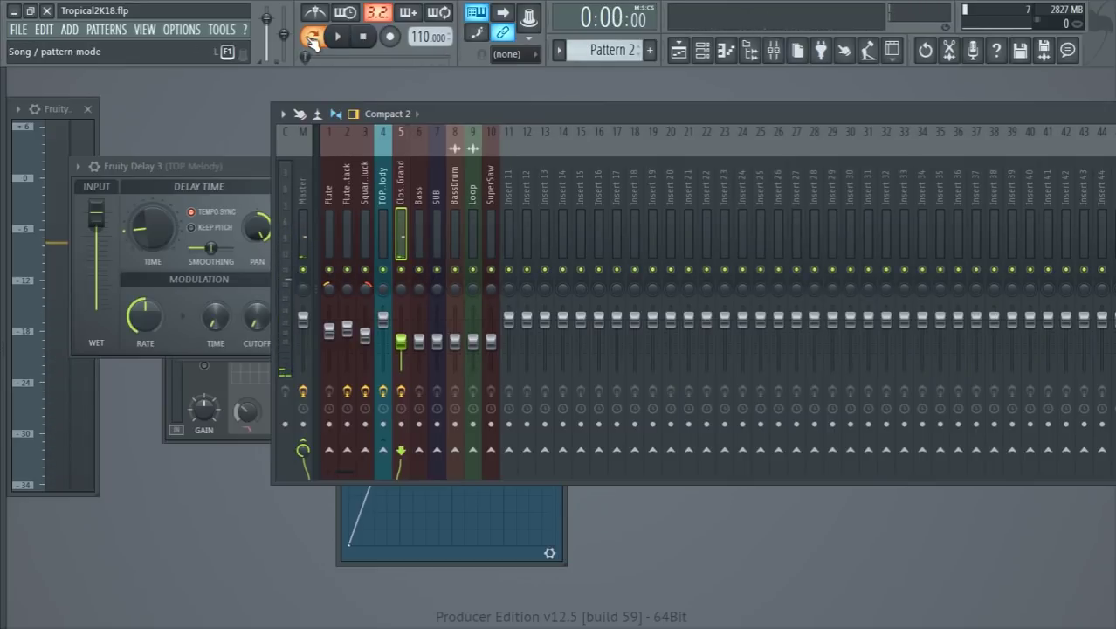
pyautogui.click(680, 51)
pyautogui.press('space')
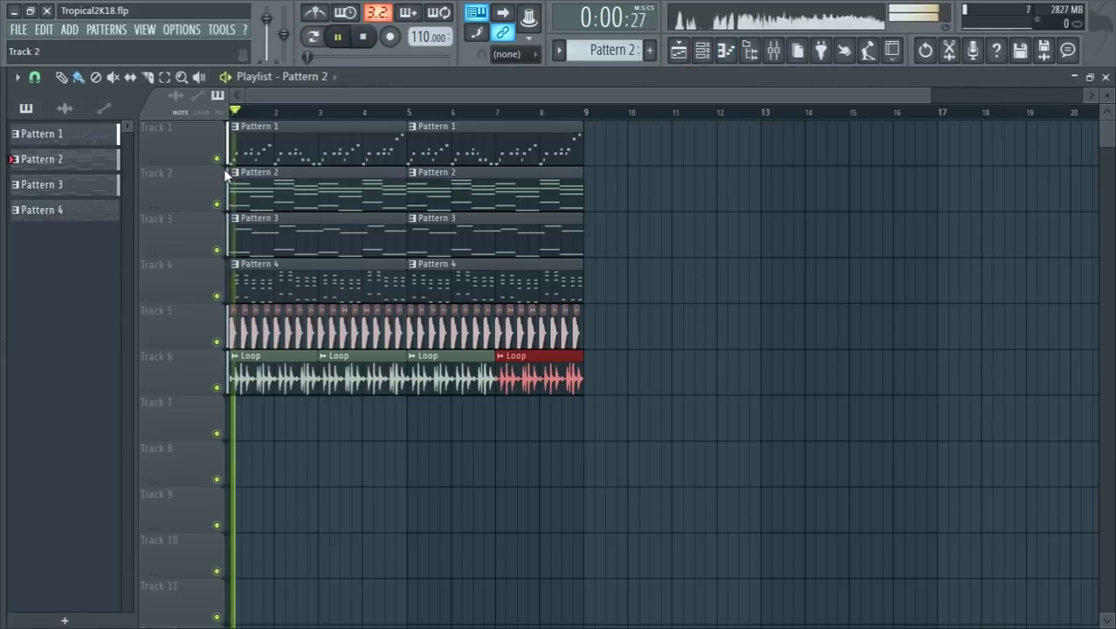
# Leave only playlist Tracks 1 and 2 audible and select the first eight bars as the playback range
pyautogui.keyDown('ctrl'); pyautogui.click(216, 203); pyautogui.keyUp('ctrl')
pyautogui.click(217, 158)
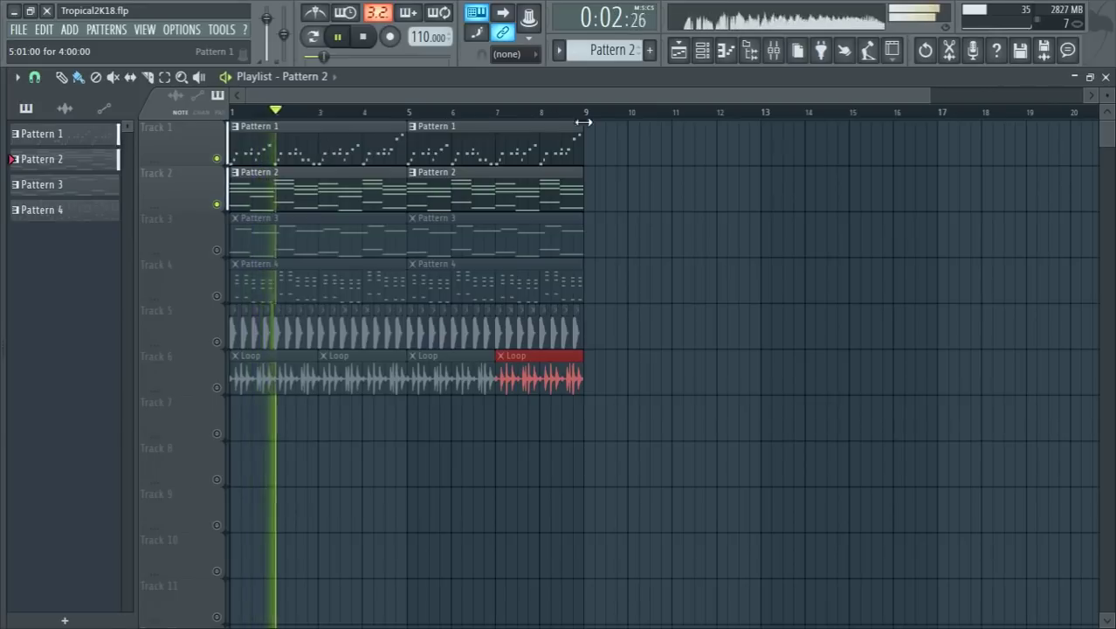
pyautogui.hotkey('ctrl', 'a')
pyautogui.hotkey('ctrl', 'd')
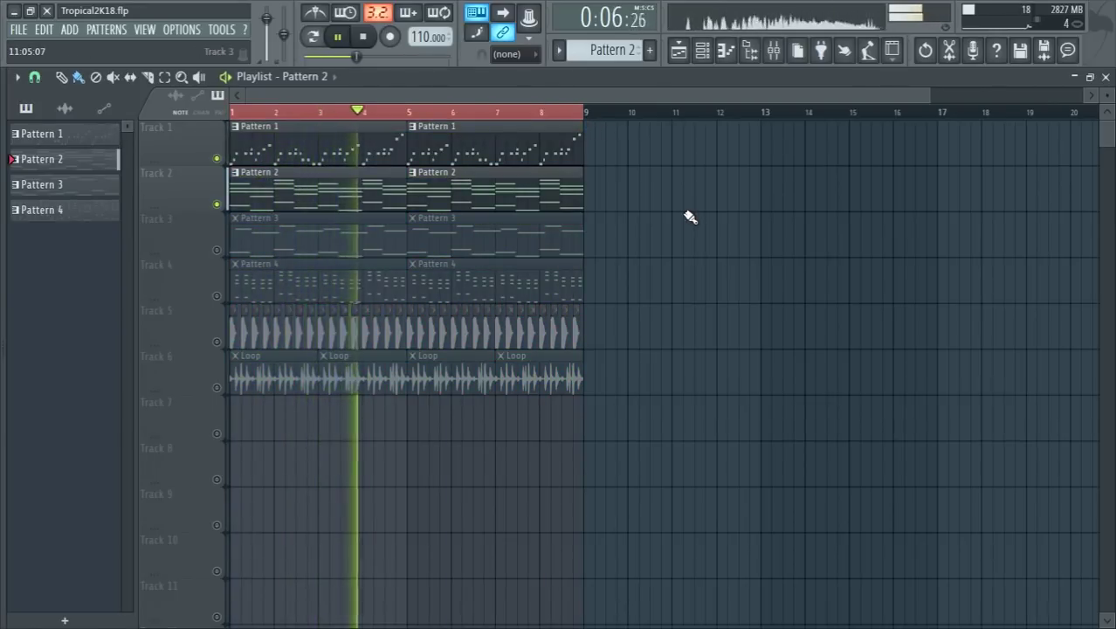
# Solo playlist Track 4, open Pattern 4's SuperSaw notes, and set the SuperSaw mixer fader to 70% (-7.1 dB)
pyautogui.keyDown('ctrl'); pyautogui.click(217, 296); pyautogui.keyUp('ctrl')
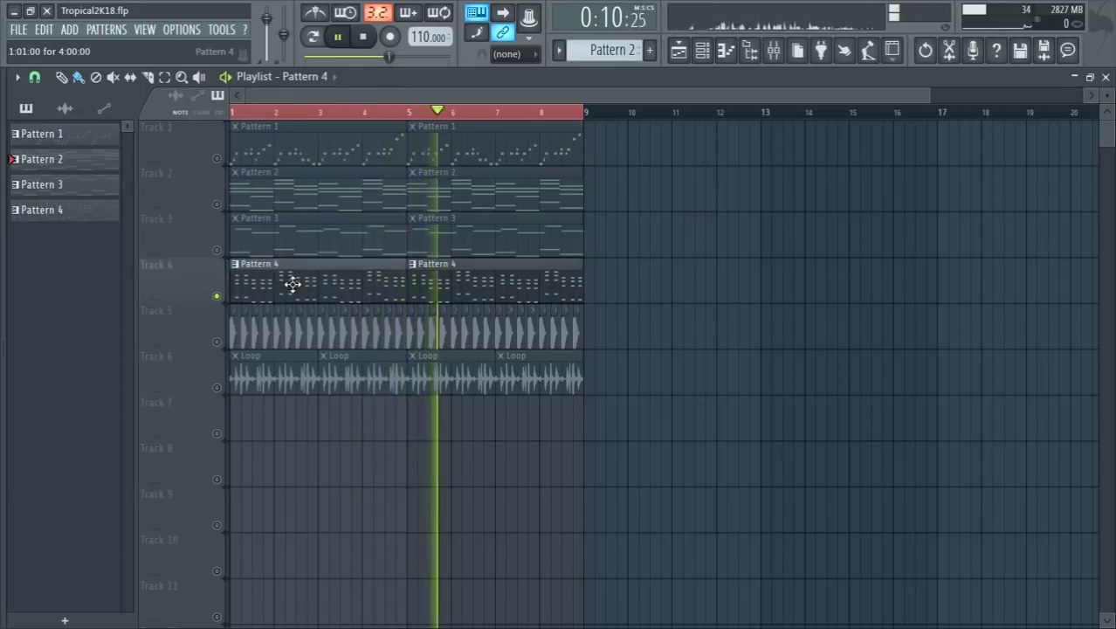
pyautogui.doubleClick(292, 284)
pyautogui.press('F9')
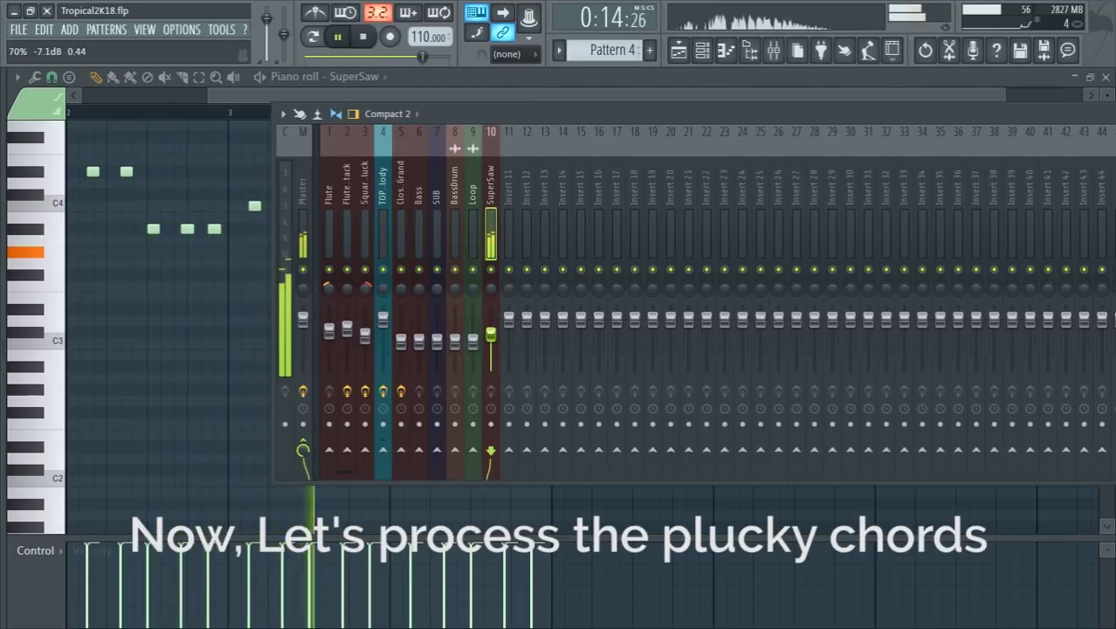
# Load Fruity Parametric EQ 2 into SuperSaw's first effect slot and slightly boost the band 7 high shelf and band 5 mids
pyautogui.moveTo(557, 120); pyautogui.dragTo(219, 119)
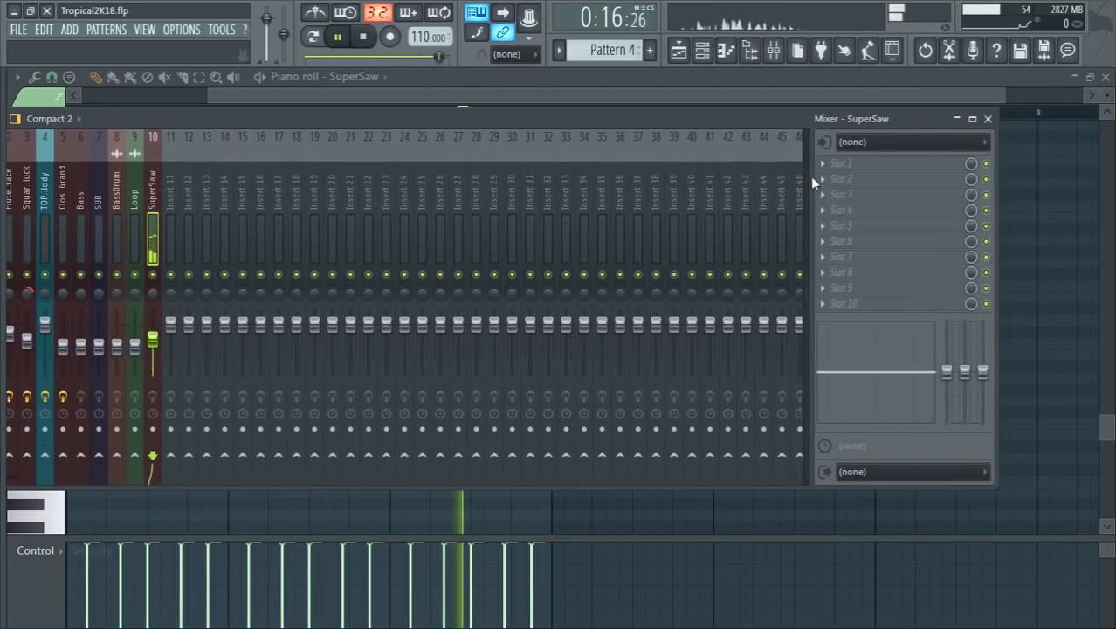
pyautogui.click(826, 163)
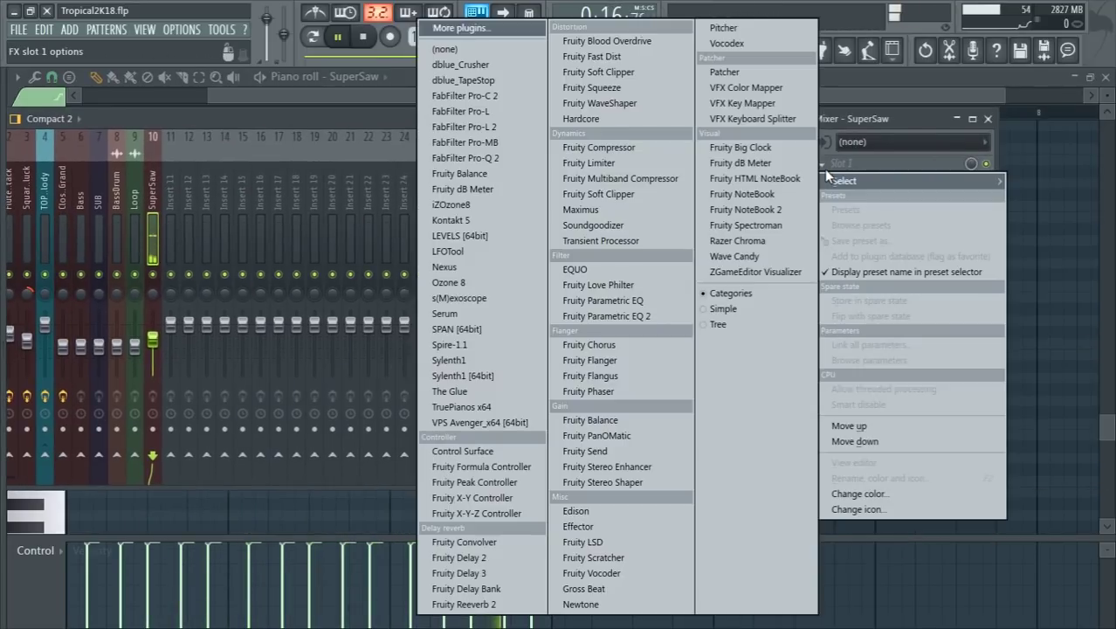
pyautogui.click(618, 317)
pyautogui.moveTo(350, 328); pyautogui.dragTo(353, 322)
pyautogui.moveTo(278, 327); pyautogui.dragTo(282, 317)
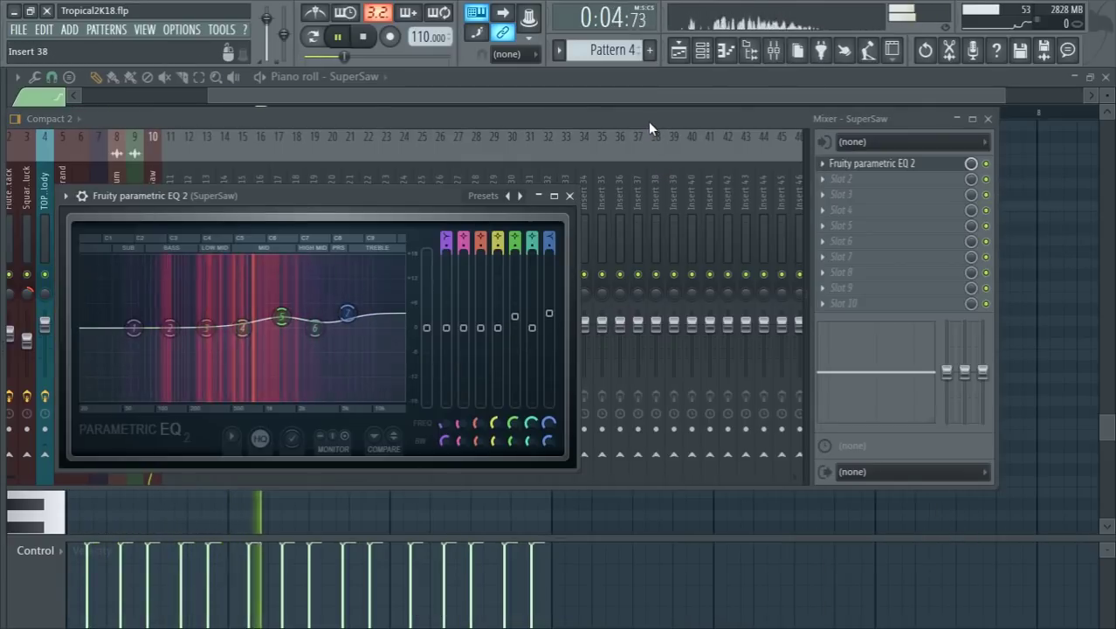
# In SuperSaw's Serum instrument, adjust the Env 2 modulation of the filter cutoff and set the cutoff to 137 Hz
pyautogui.moveTo(648, 122); pyautogui.dragTo(777, 351)
pyautogui.click(706, 51)
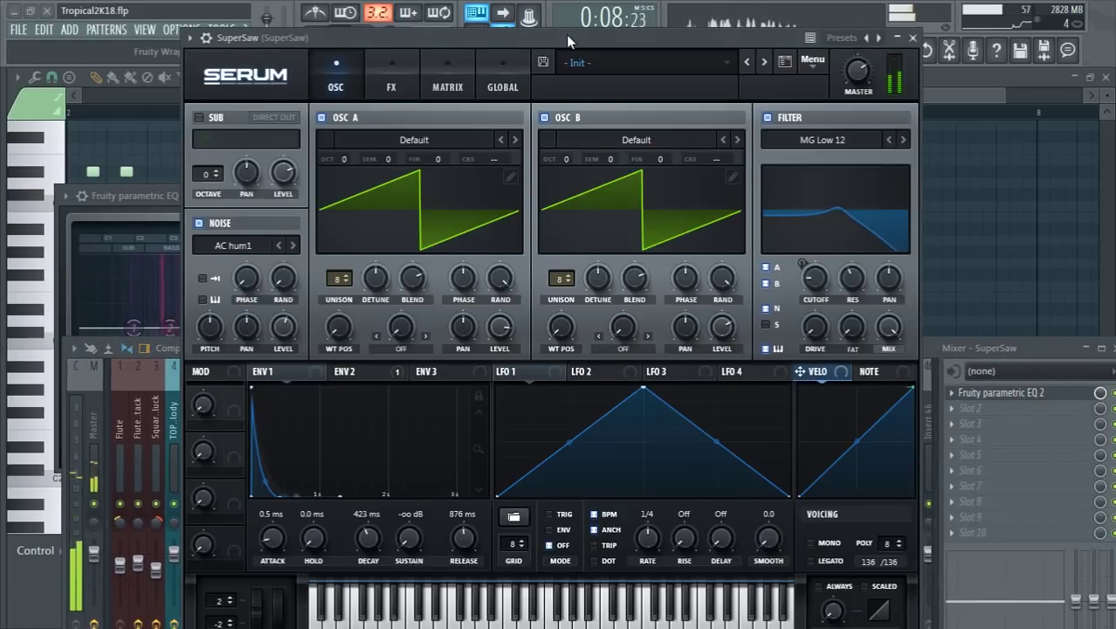
pyautogui.moveTo(566, 34); pyautogui.dragTo(529, 40)
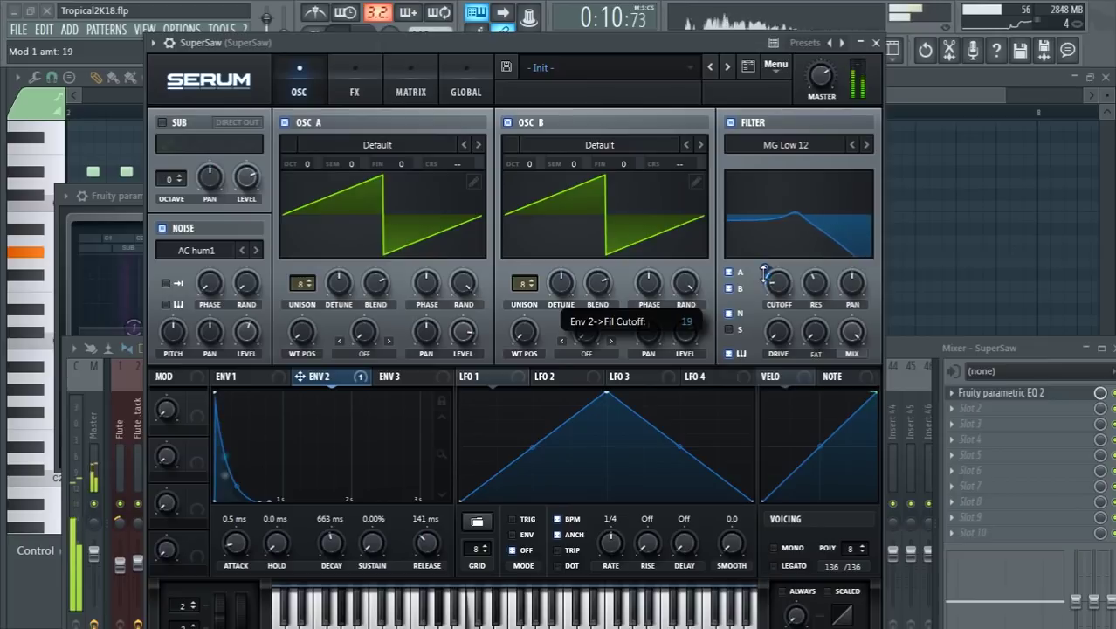
pyautogui.moveTo(780, 286)
pyautogui.moveTo(780, 287); pyautogui.dragTo(763, 260)
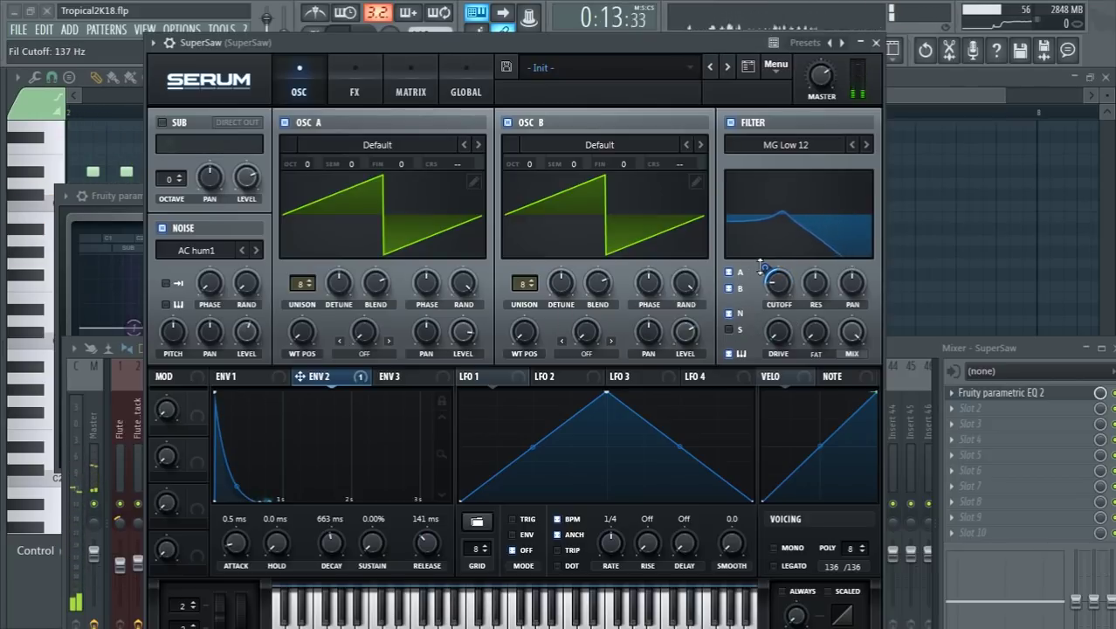
pyautogui.click(861, 43)
# In SuperSaw's Fruity Parametric EQ 2, nudge band 5 to about 3.1 dB at 1725 Hz and pull band 1 fully down to cut the lows
pyautogui.click(787, 288)
pyautogui.click(899, 324)
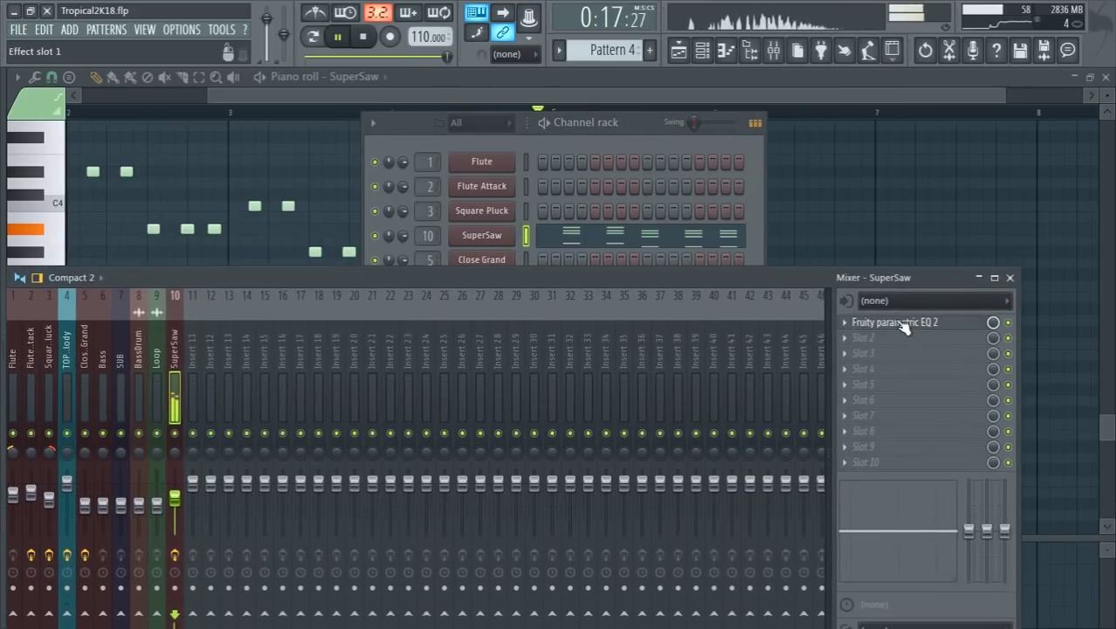
pyautogui.click(903, 321)
pyautogui.moveTo(379, 320); pyautogui.dragTo(358, 297)
pyautogui.moveTo(368, 200); pyautogui.dragTo(529, 219)
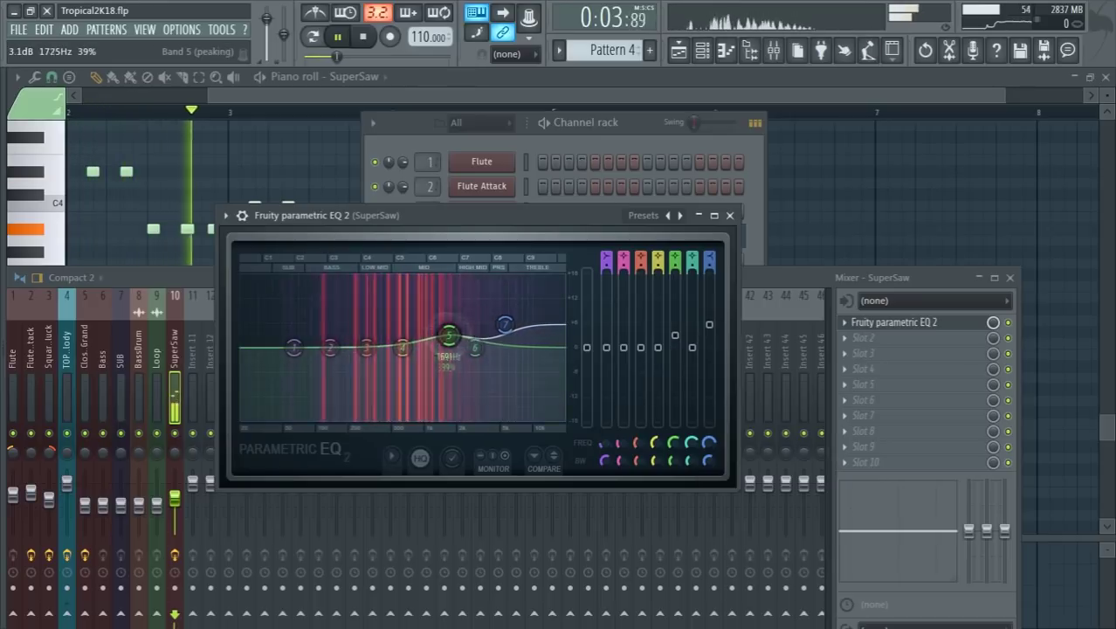
pyautogui.moveTo(442, 336); pyautogui.dragTo(451, 336)
pyautogui.moveTo(308, 346); pyautogui.dragTo(310, 415)
# Load Fruity Multiband Compressor and Fruity Reeverb 2 into SuperSaw's second and third effect slots, with the reverb decay at 1.8 sec
pyautogui.click(858, 352)
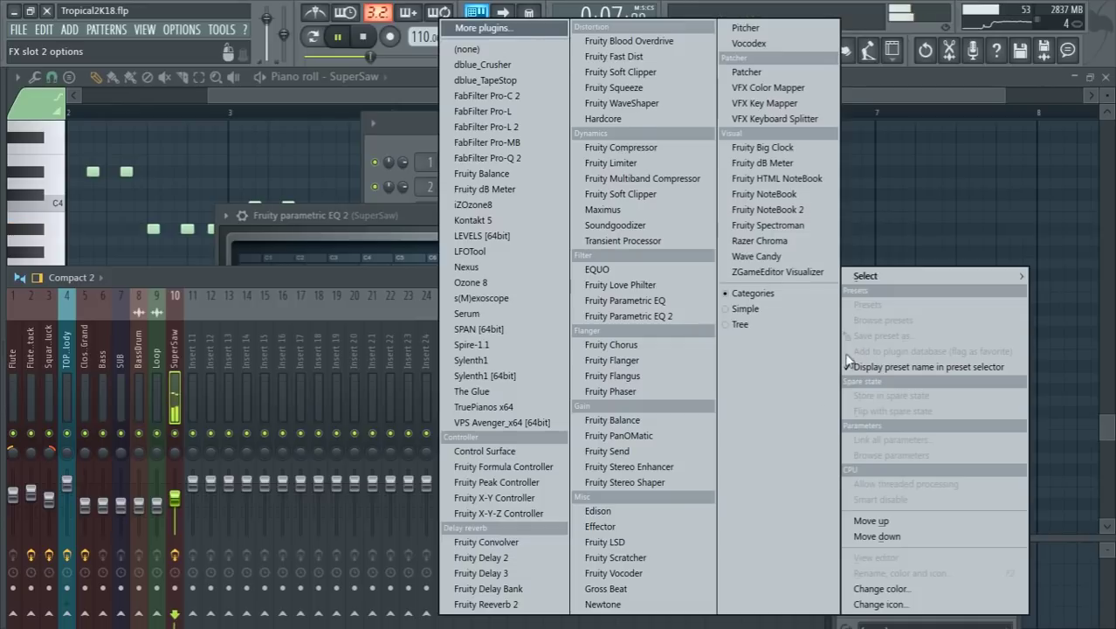
pyautogui.click(630, 179)
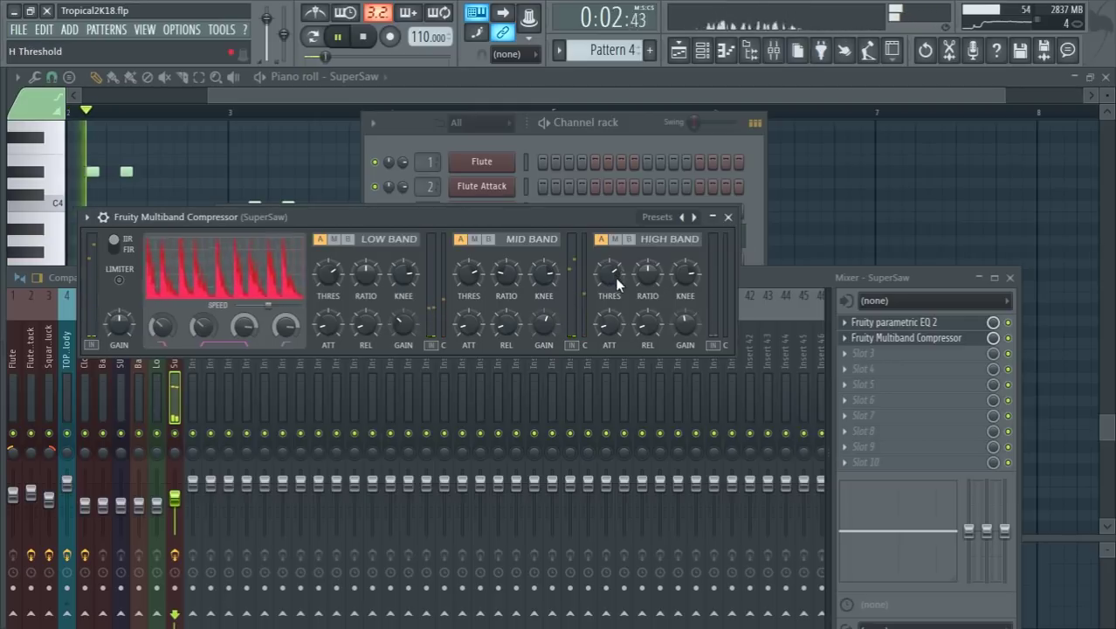
pyautogui.click(729, 218)
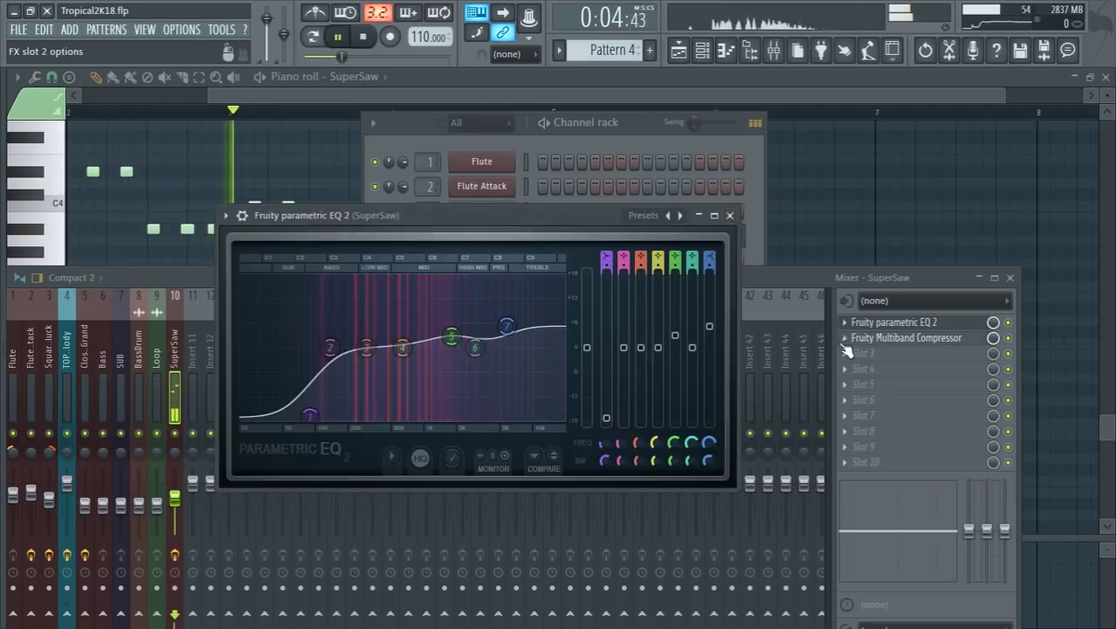
pyautogui.click(873, 352)
pyautogui.click(513, 603)
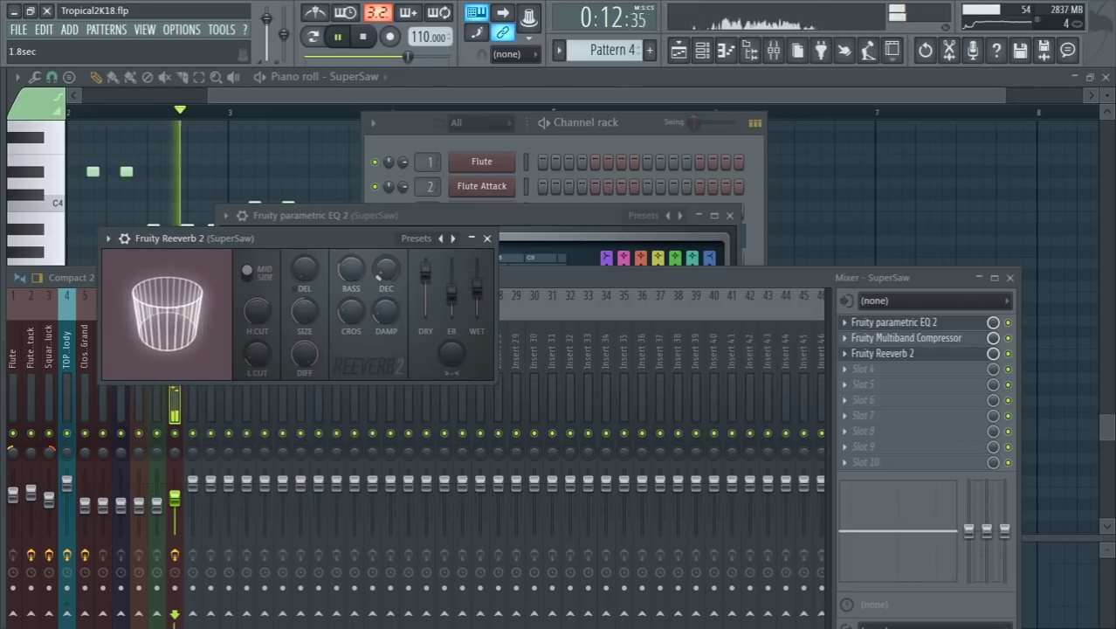
pyautogui.moveTo(387, 270); pyautogui.dragTo(397, 284)
# Change band 7 of SuperSaw's EQ to a steep low pass and lower its frequency to cut the highs
pyautogui.click(898, 323)
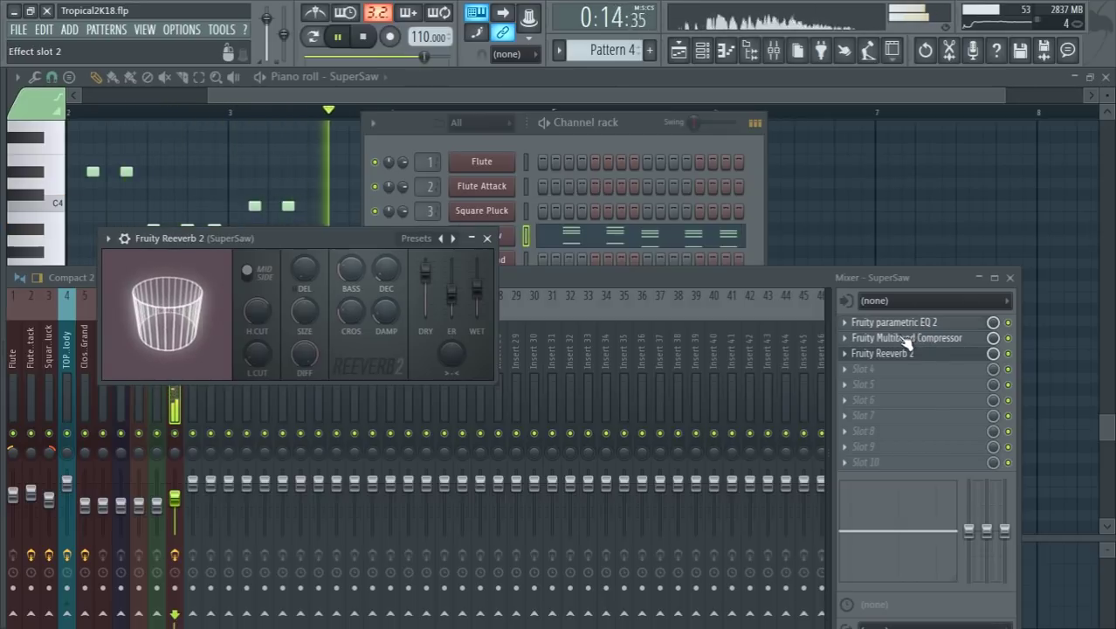
pyautogui.click(900, 325)
pyautogui.rightClick(507, 327)
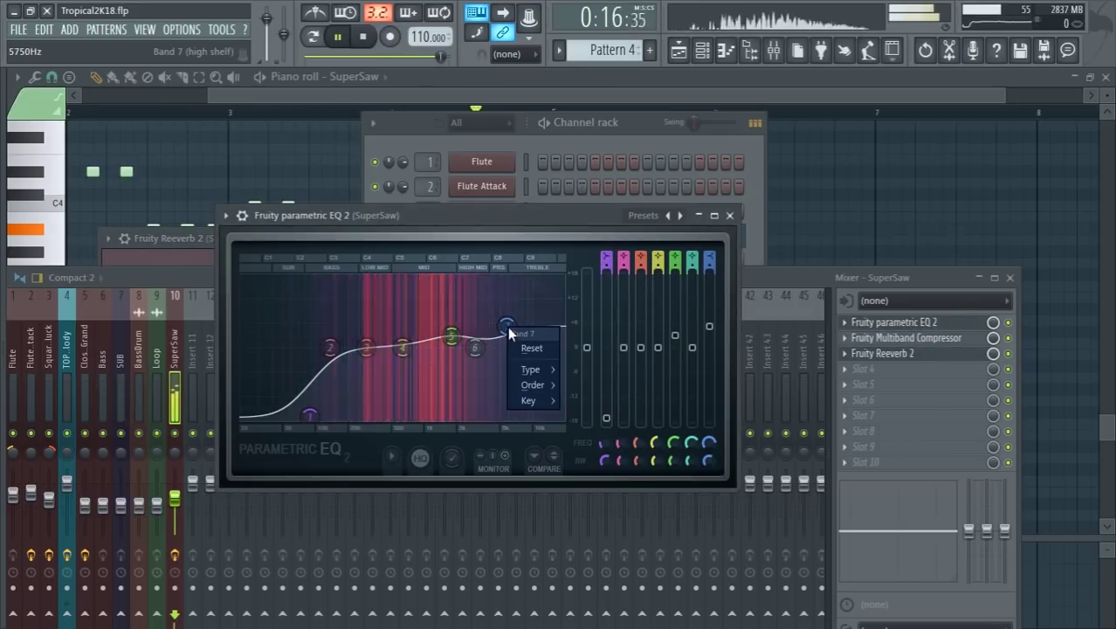
pyautogui.moveTo(530, 368)
pyautogui.click(593, 396)
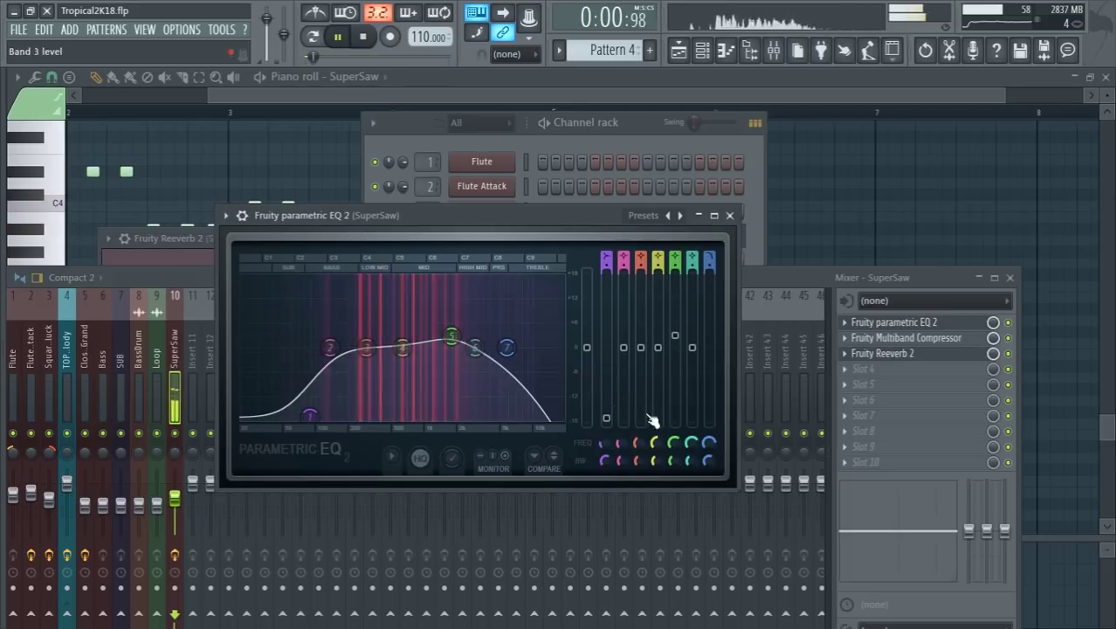
pyautogui.moveTo(709, 444); pyautogui.dragTo(709, 463)
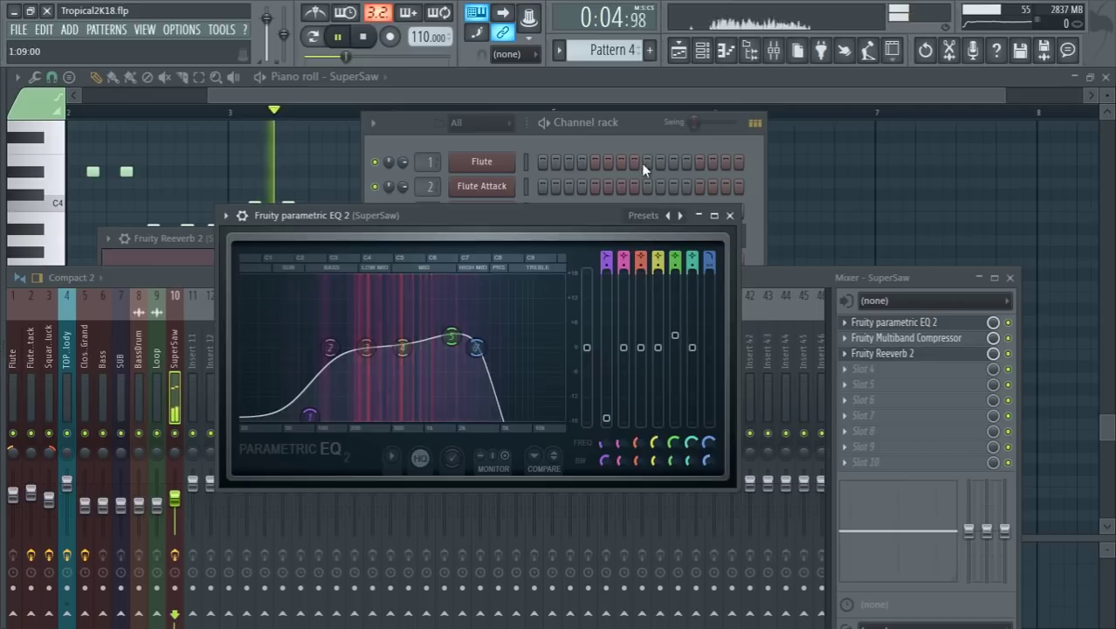
# In SuperSaw's Serum, set the Env 2 cutoff modulation to 31, the Env 2 decay to 381 ms and the filter cutoff to 195 Hz
pyautogui.click(550, 198)
pyautogui.click(481, 235)
pyautogui.moveTo(775, 275)
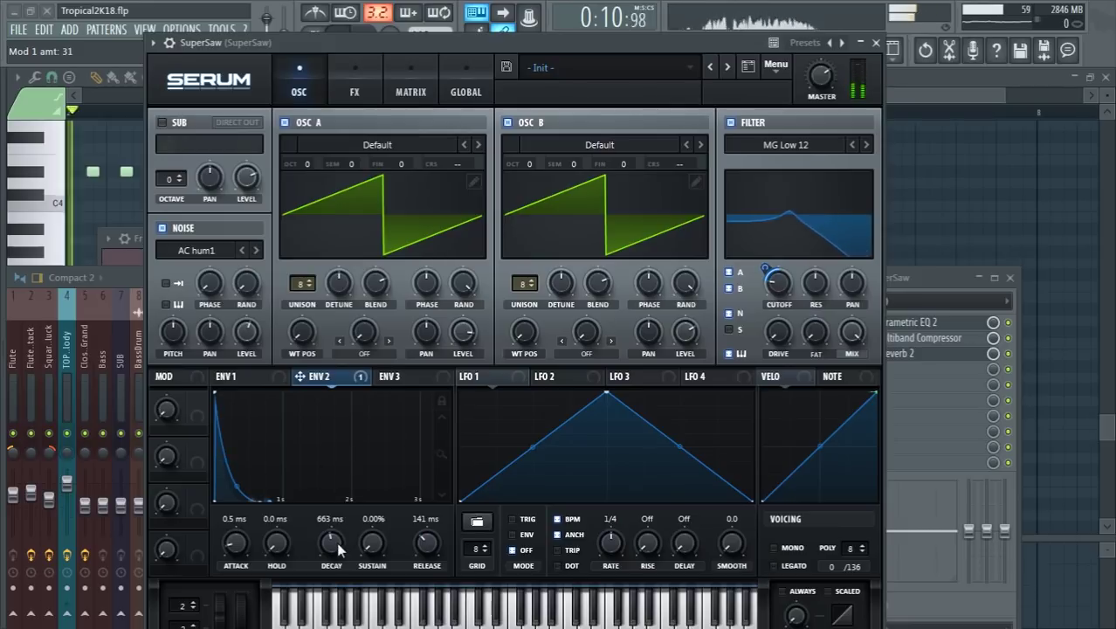
pyautogui.moveTo(332, 549); pyautogui.dragTo(332, 549)
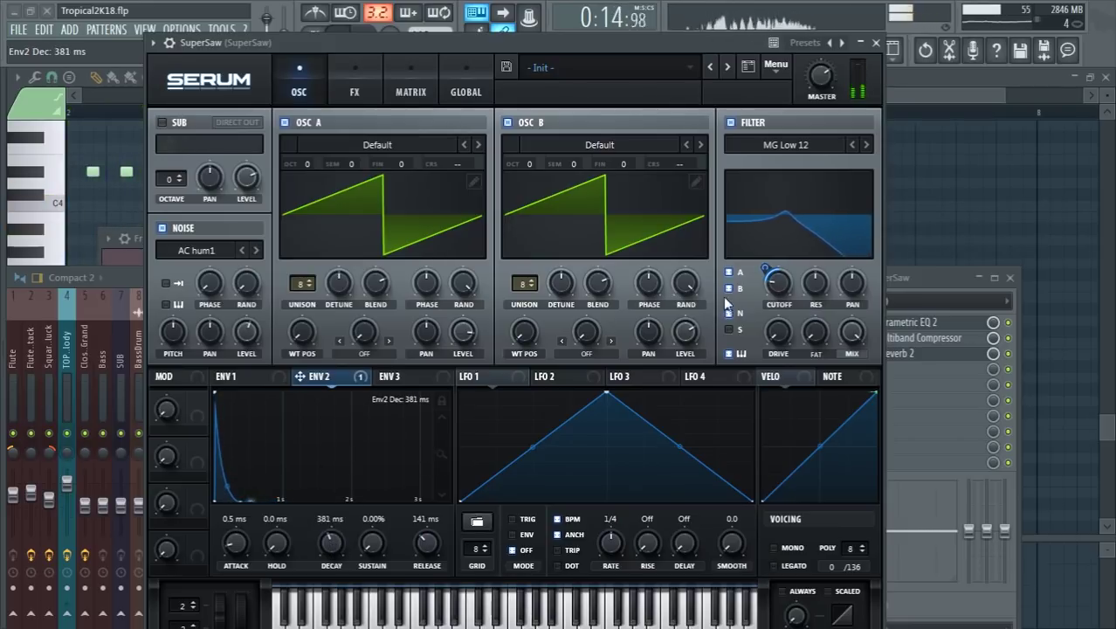
pyautogui.moveTo(777, 281); pyautogui.dragTo(780, 284)
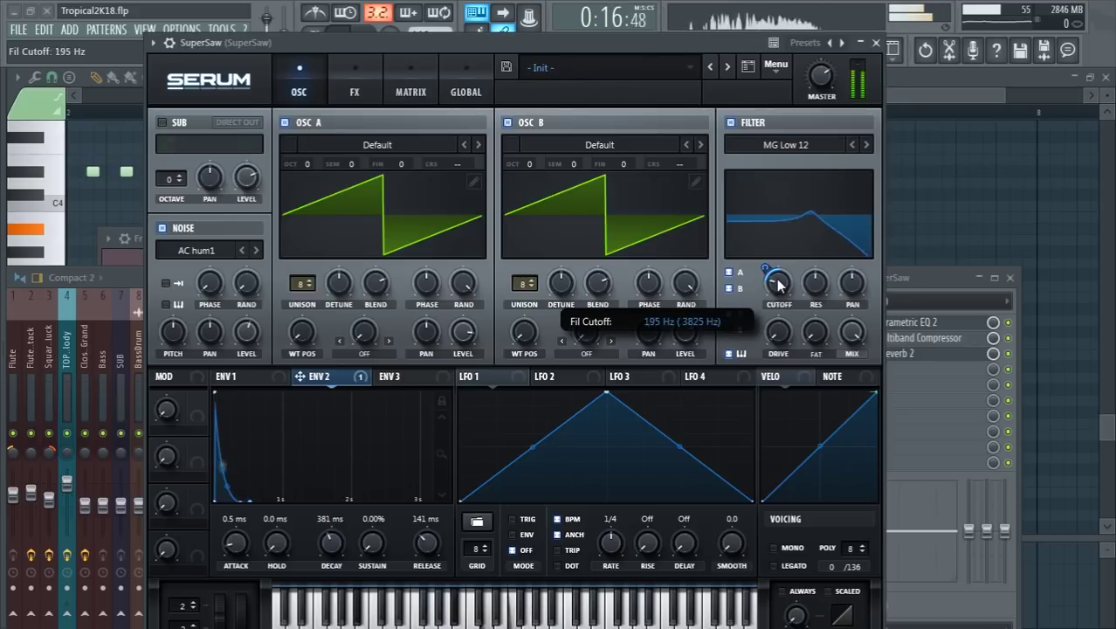
pyautogui.click(876, 41)
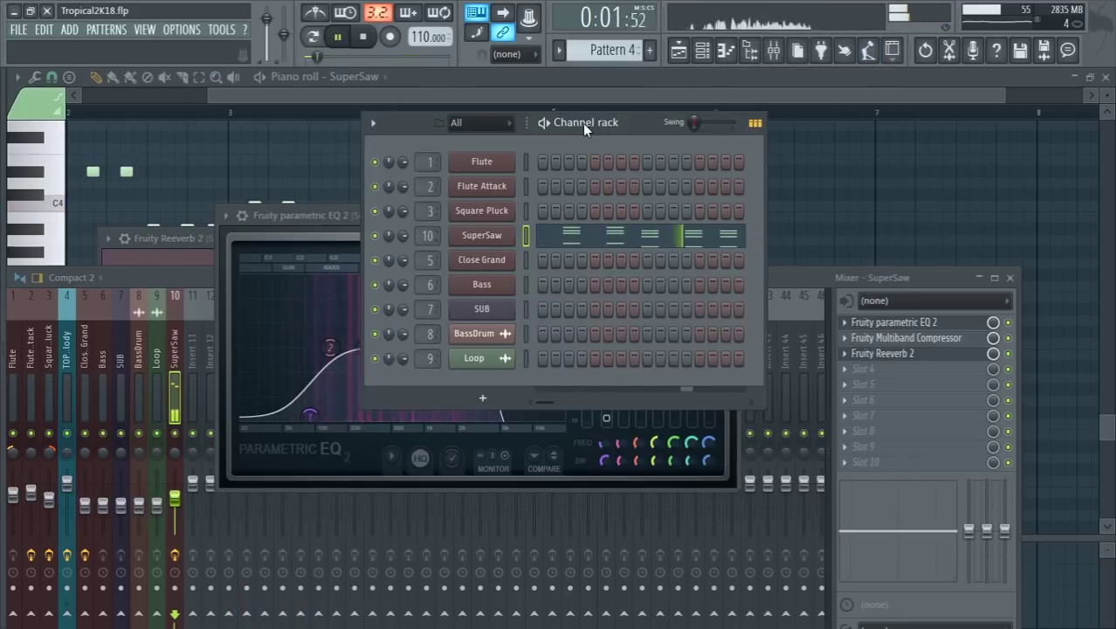
# Raise the band 7 low pass in SuperSaw's EQ to 4669 Hz
pyautogui.click(881, 284)
pyautogui.click(900, 325)
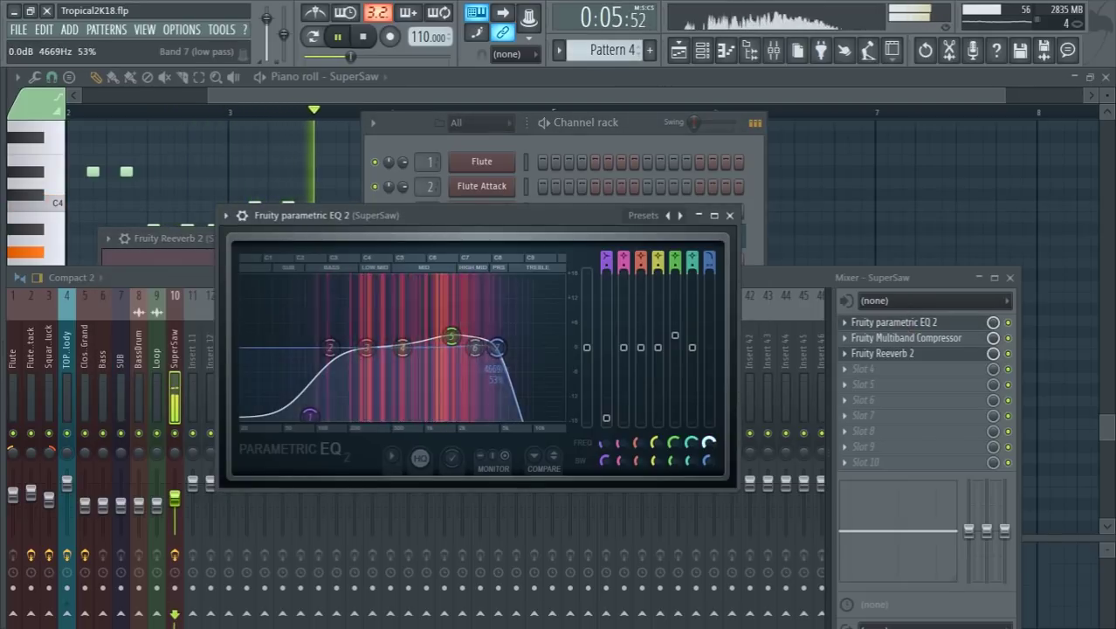
pyautogui.click(640, 130)
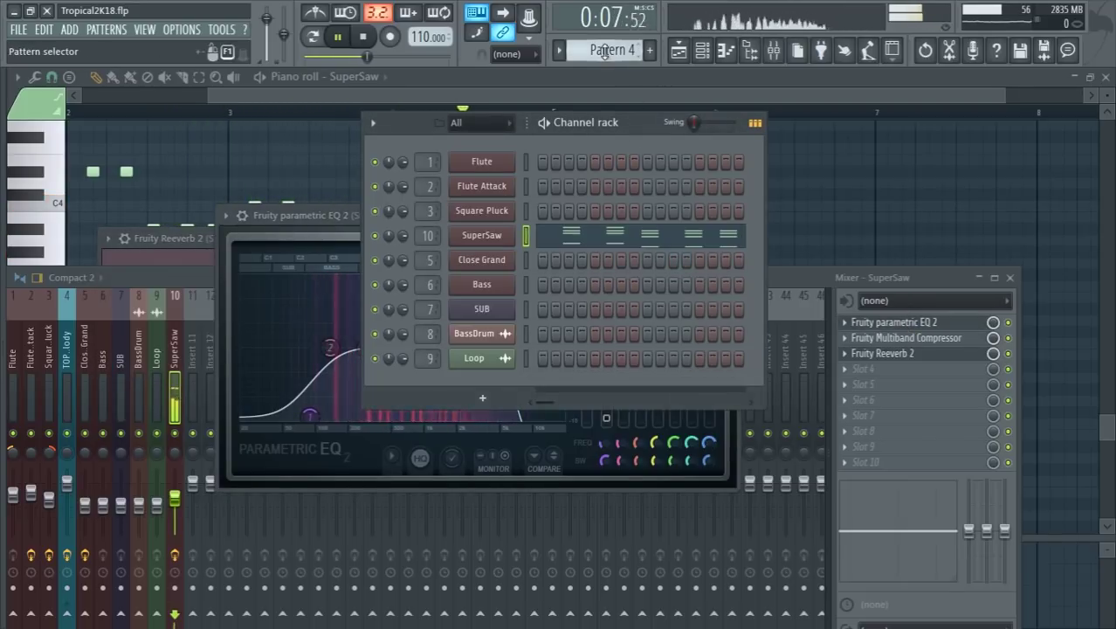
# Play Pattern 3 from its start in pattern mode with the SUB mixer track muted
pyautogui.scroll(1, 605, 51)
pyautogui.moveTo(336, 56); pyautogui.dragTo(325, 54)
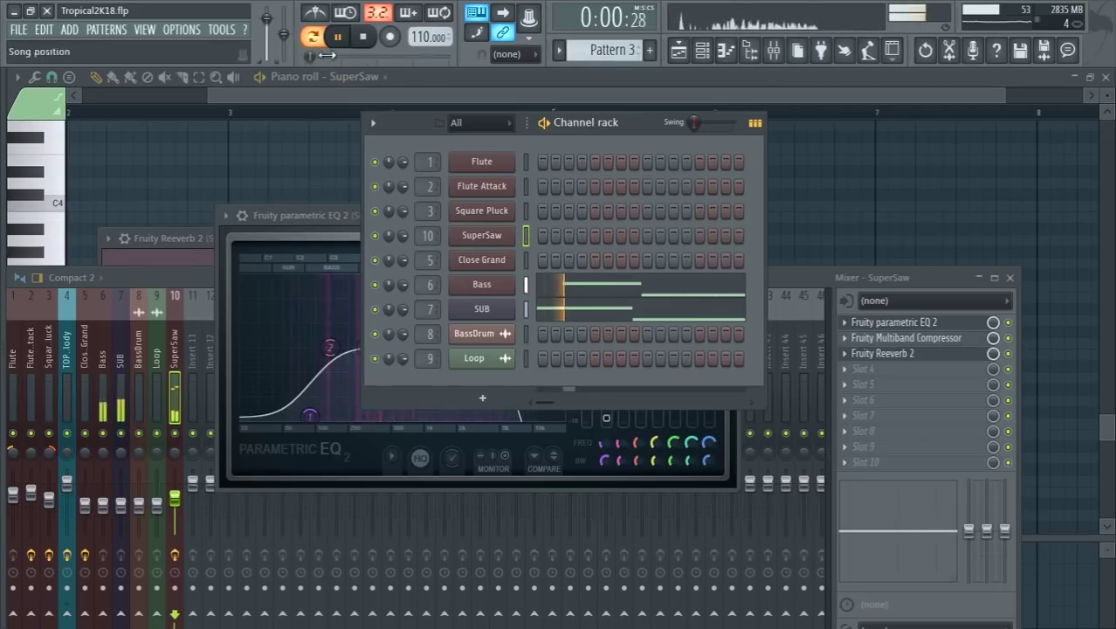
pyautogui.moveTo(207, 270); pyautogui.dragTo(403, 186)
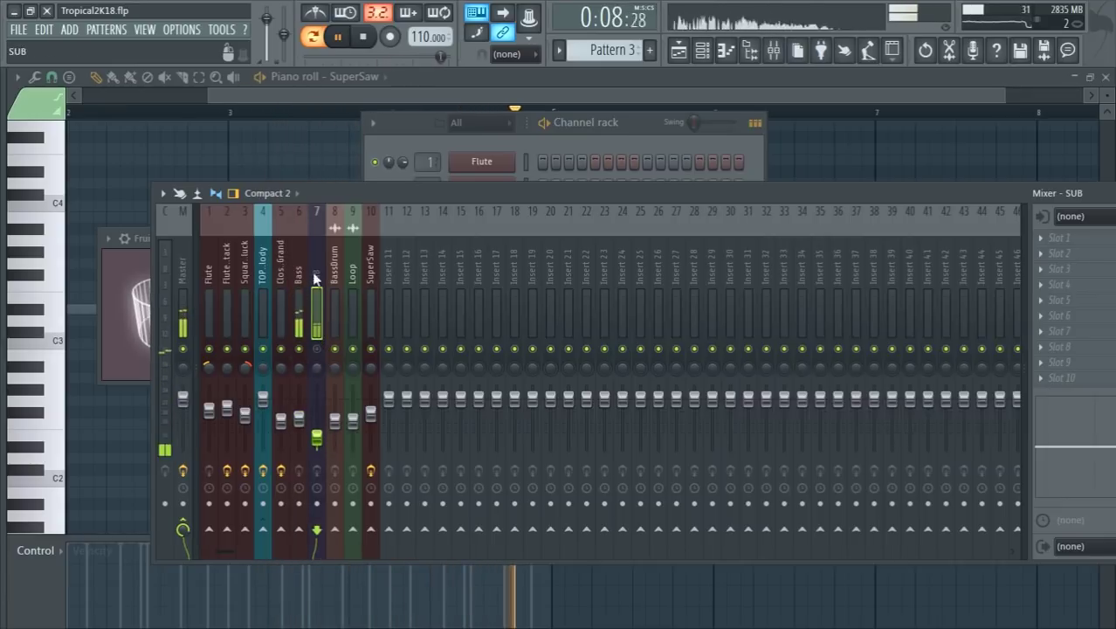
pyautogui.moveTo(433, 201); pyautogui.dragTo(318, 194)
# Load Fruity Parametric EQ 2 into Bass's first effect slot and make band 1 a Steep 4 high pass at about 67 Hz
pyautogui.click(929, 232)
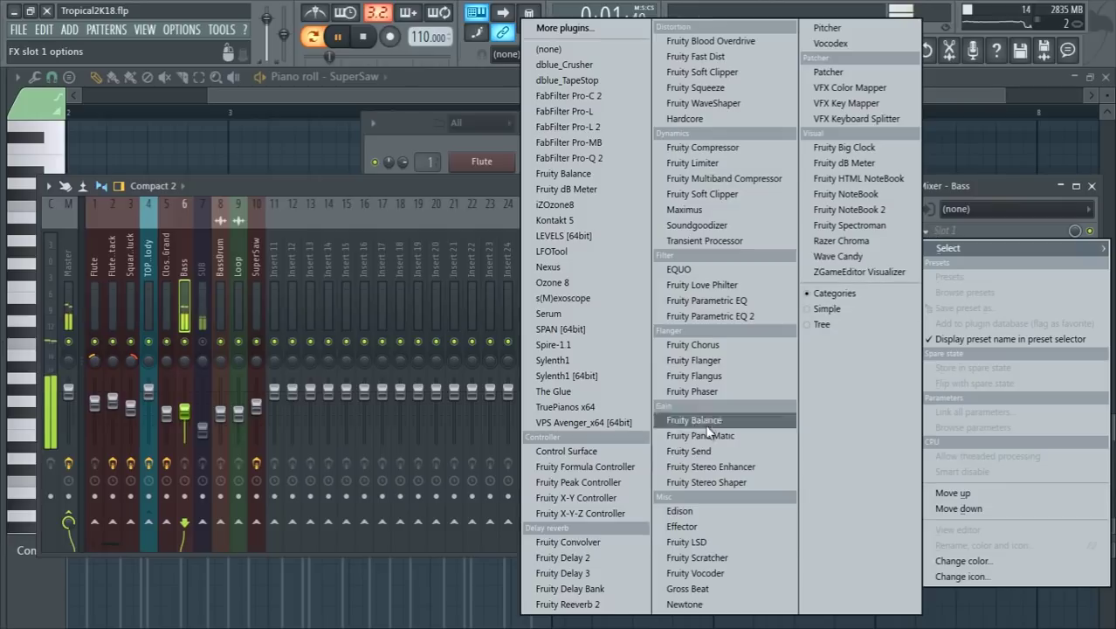
pyautogui.click(711, 317)
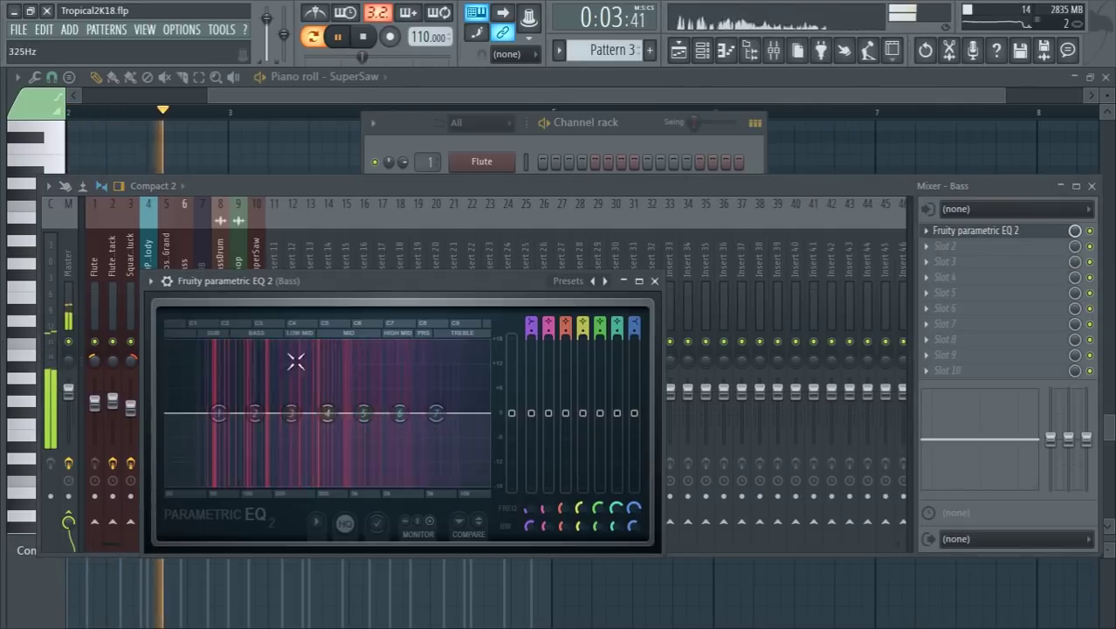
pyautogui.rightClick(218, 413)
pyautogui.moveTo(247, 456)
pyautogui.click(312, 502)
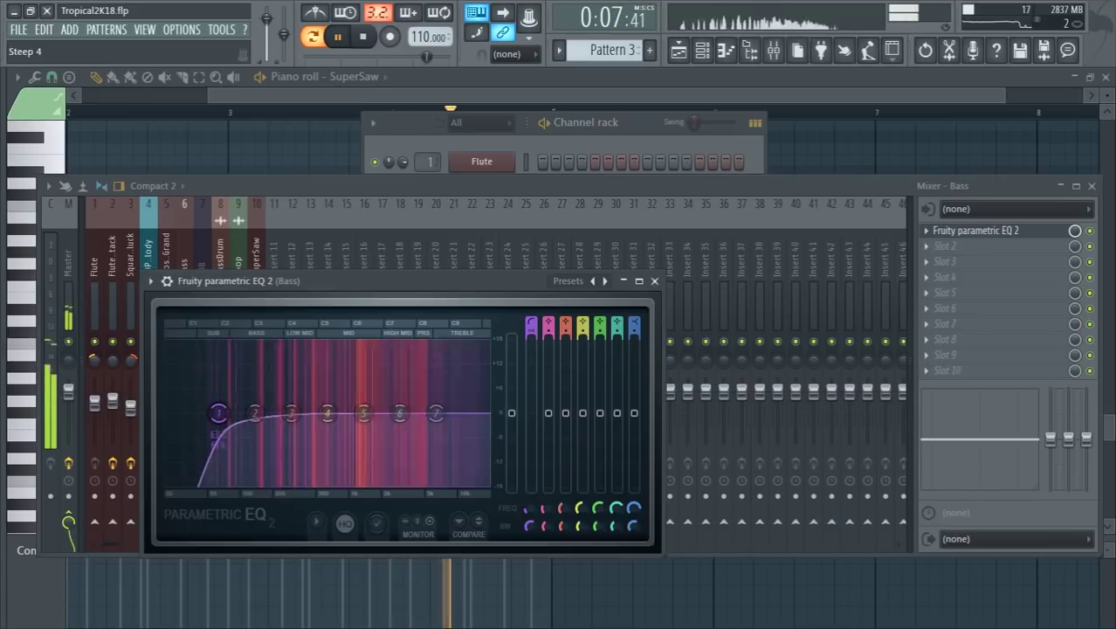
pyautogui.moveTo(526, 516); pyautogui.dragTo(524, 509)
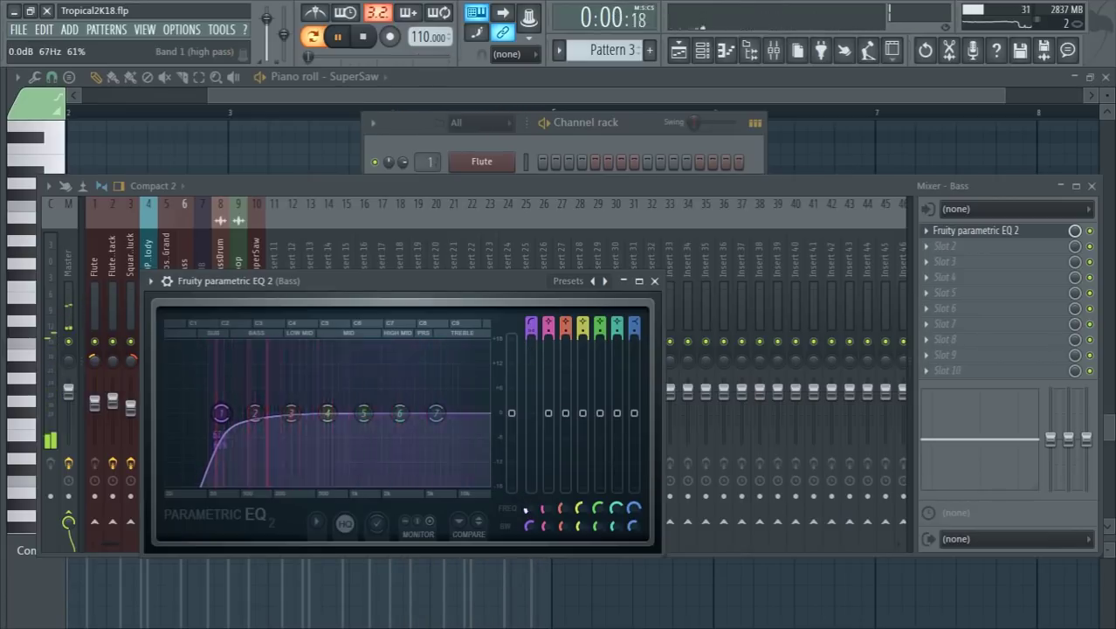
# Make band 7 of the Bass EQ a steep low pass and lower its frequency to just above band 6
pyautogui.rightClick(436, 412)
pyautogui.moveTo(461, 457)
pyautogui.click(515, 469)
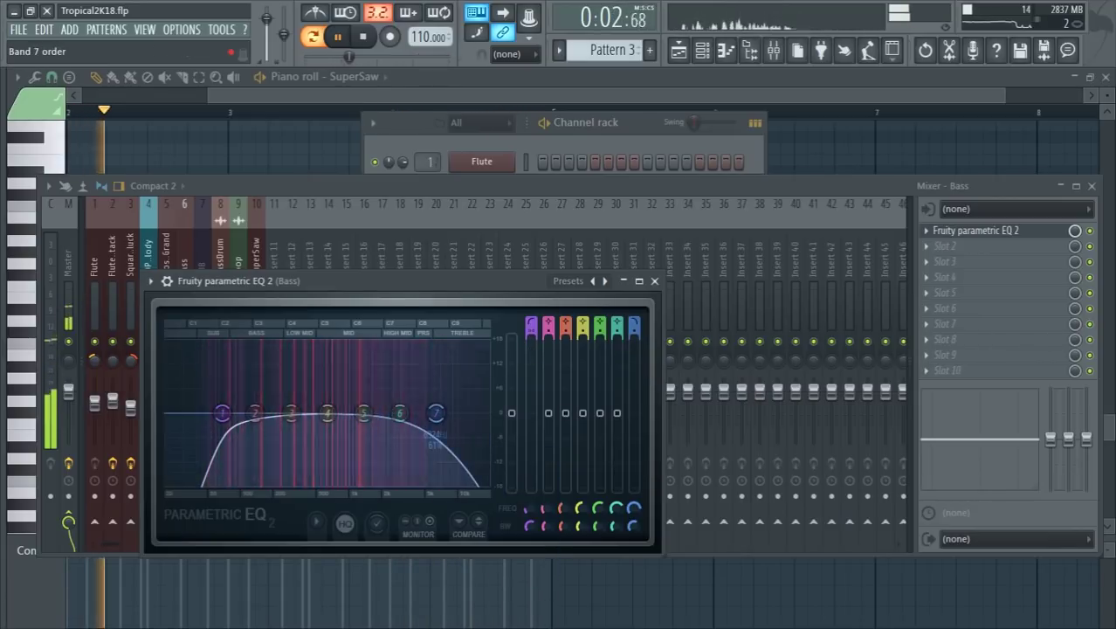
pyautogui.moveTo(633, 508); pyautogui.dragTo(633, 515)
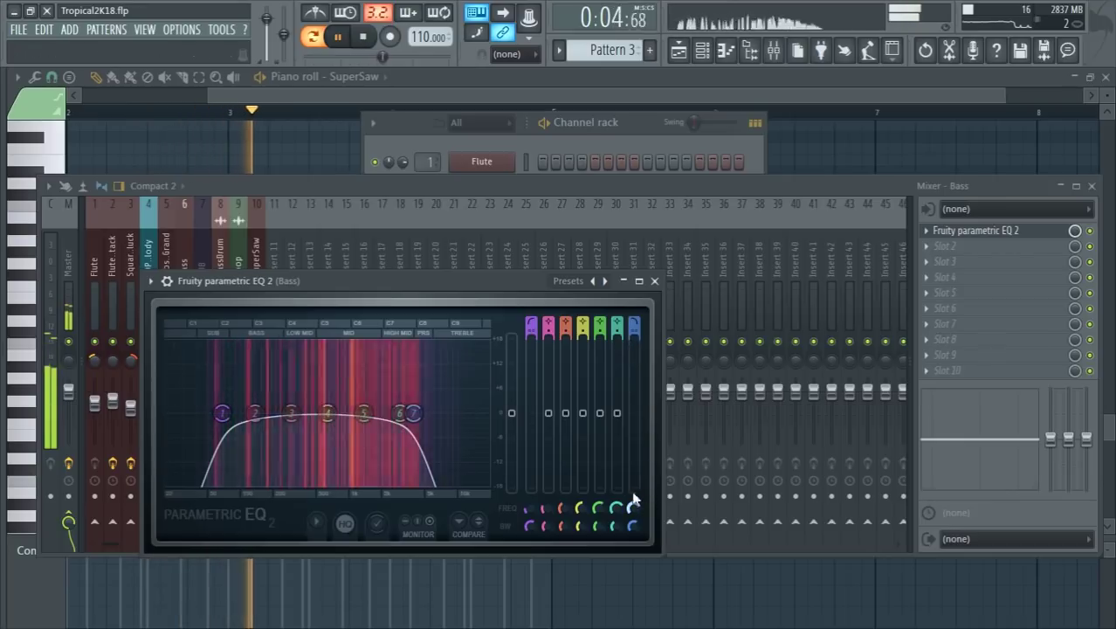
pyautogui.click(654, 280)
# Unmute SUB, set the Bass fader to 69% (-7.5 dB) and the SUB fader to 34% (-17.9 dB), and stop playback
pyautogui.click(206, 341)
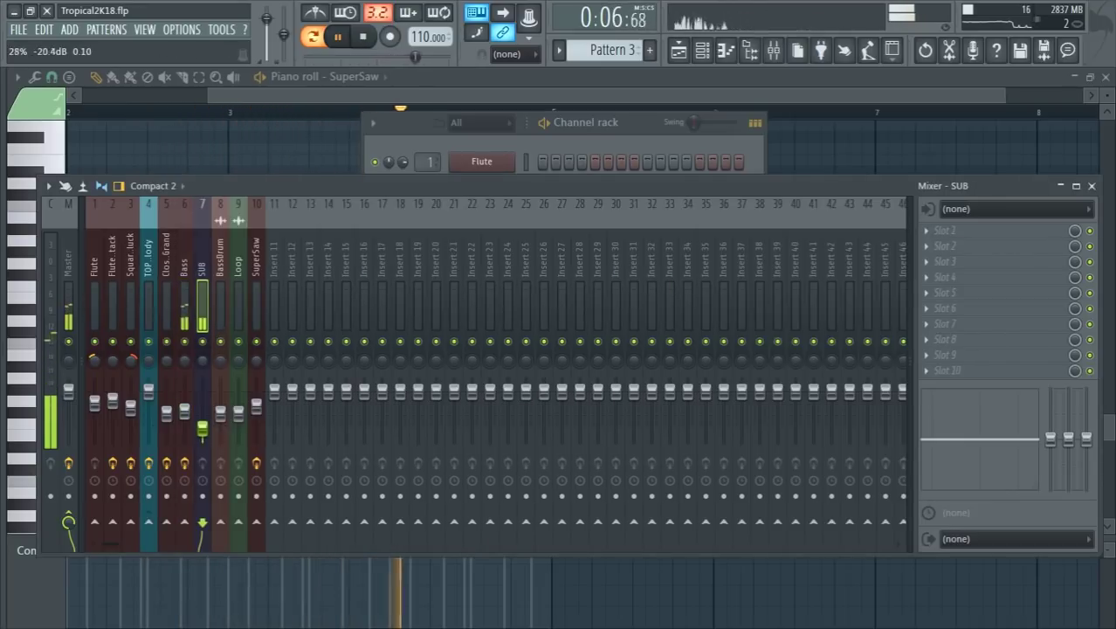
pyautogui.click(187, 410)
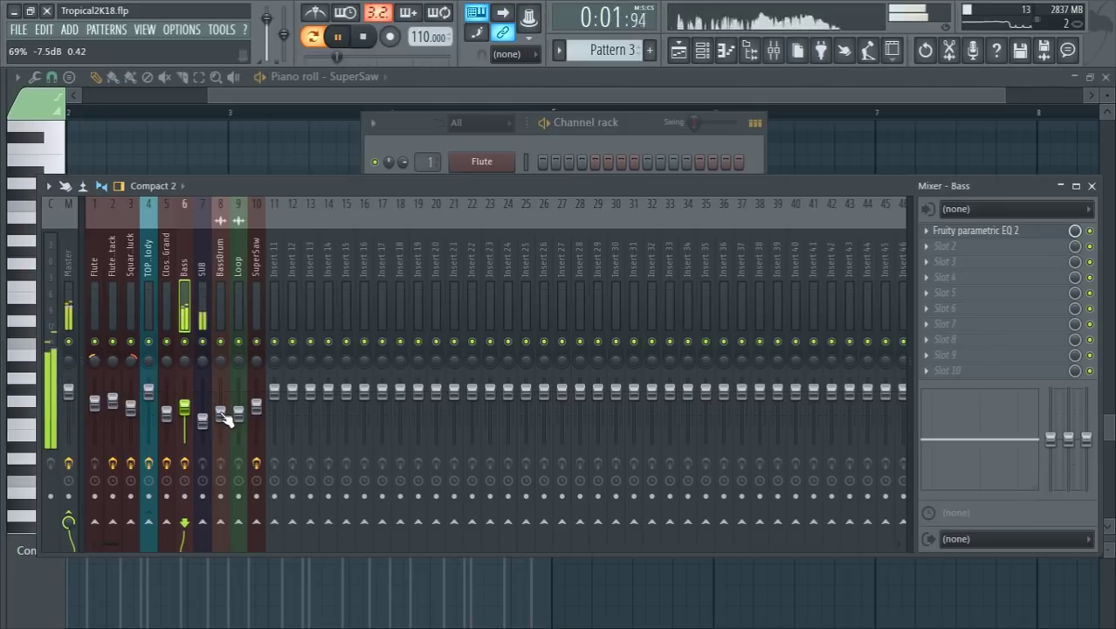
pyautogui.click(202, 417)
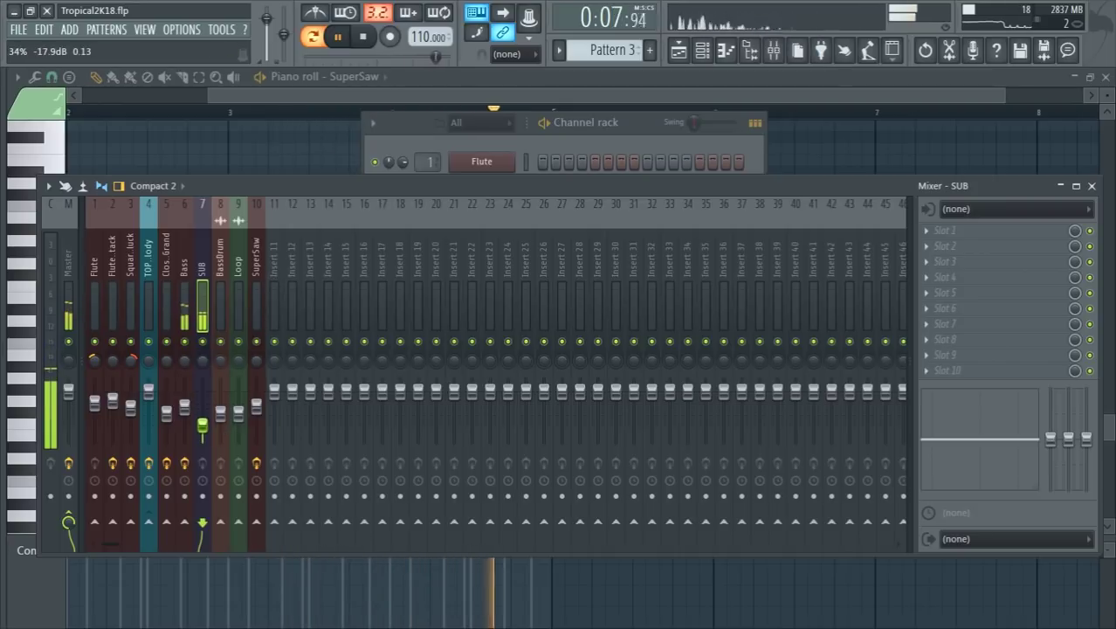
pyautogui.press('space')
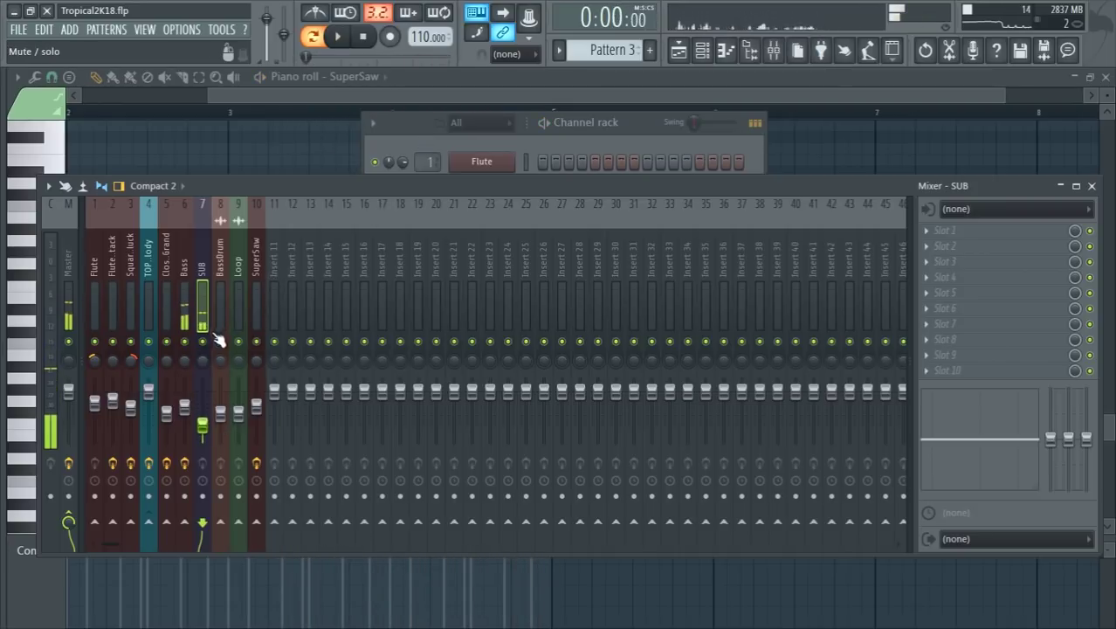
# With SUB muted, raise the Bass fader to about 76% and lower the Bass EQ's band 1 high pass to 37 Hz
pyautogui.click(186, 393)
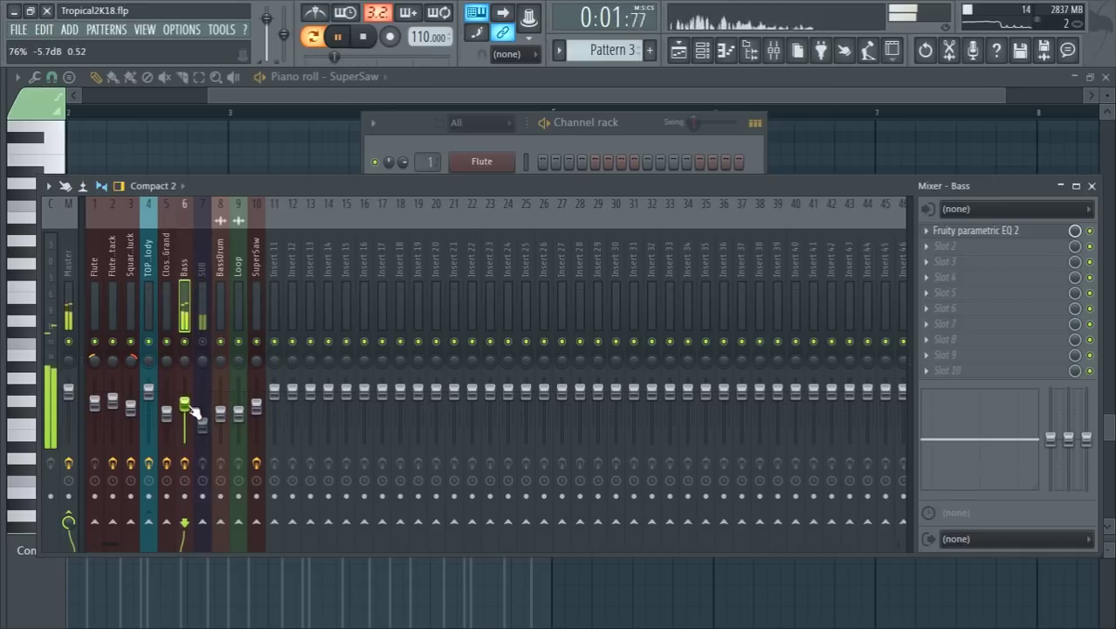
pyautogui.click(974, 230)
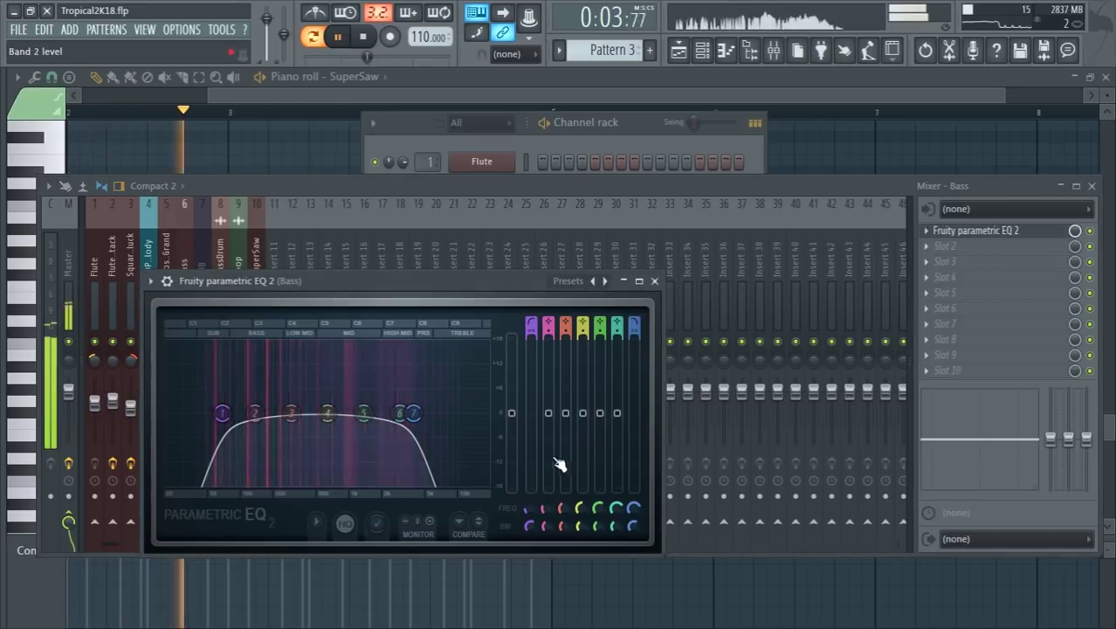
pyautogui.moveTo(199, 412); pyautogui.dragTo(193, 412)
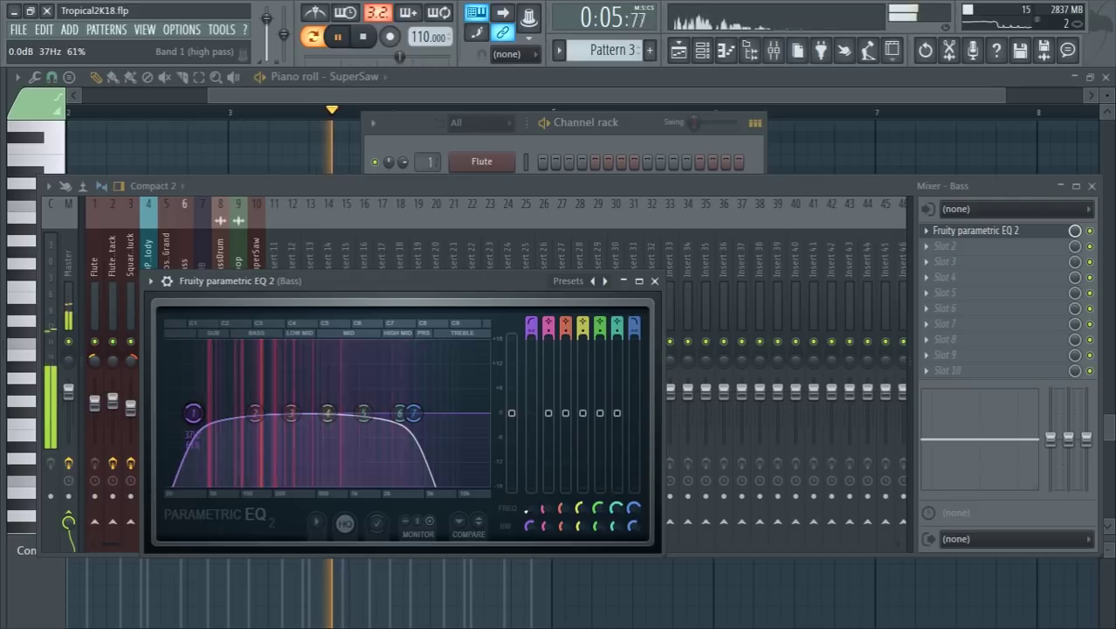
pyautogui.click(656, 282)
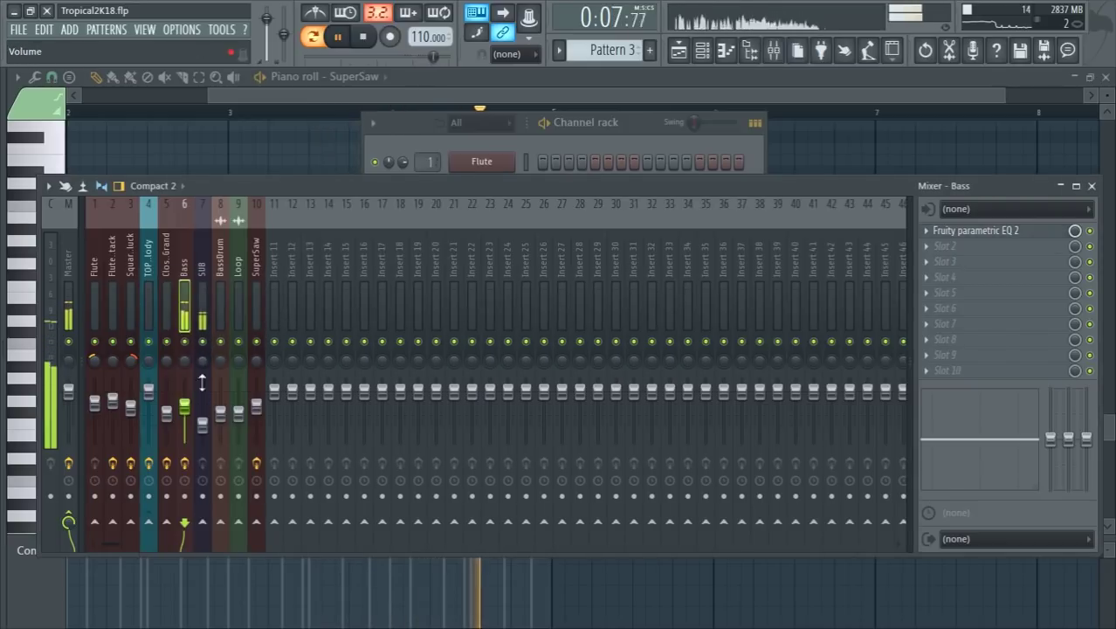
# Stop playback and delete the SUB channel from the Channel rack
pyautogui.moveTo(202, 382); pyautogui.dragTo(202, 380)
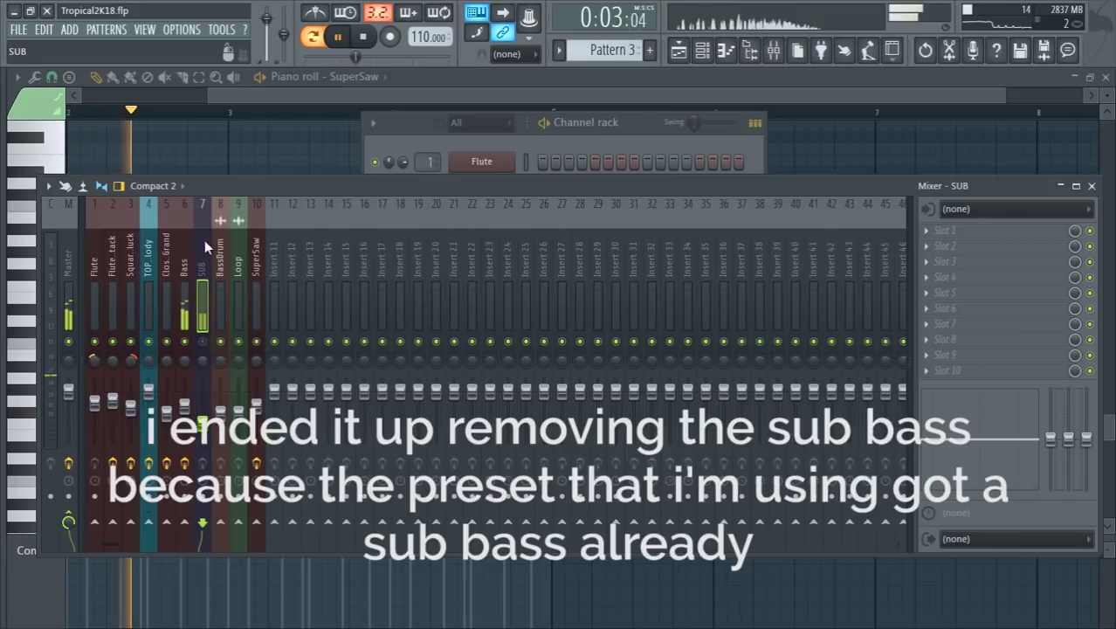
pyautogui.click(615, 149)
pyautogui.press('space')
pyautogui.rightClick(483, 311)
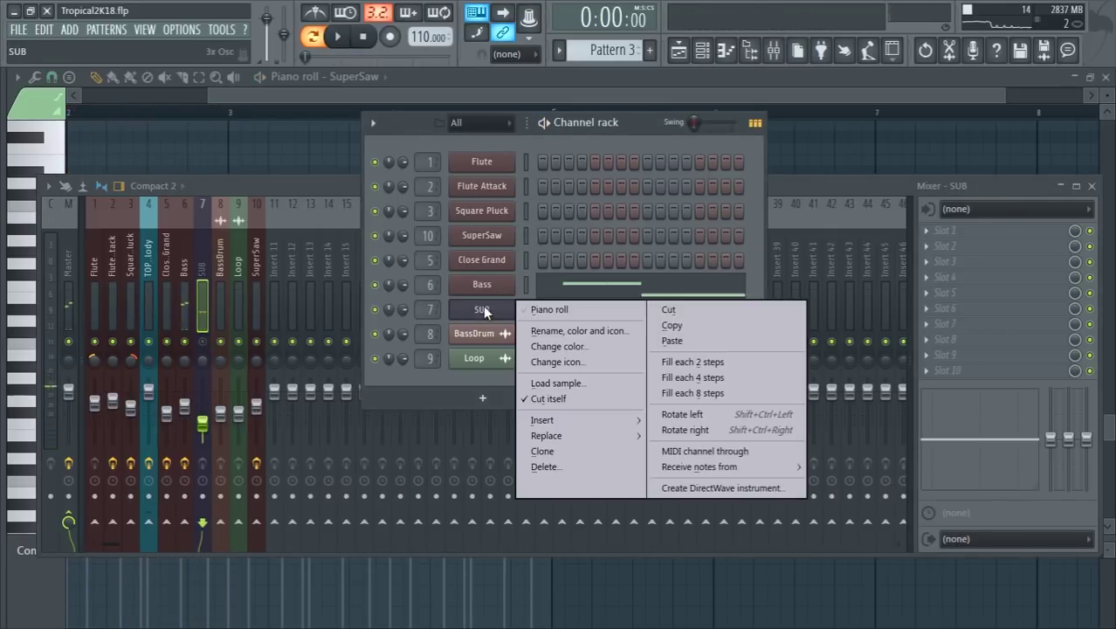
pyautogui.click(549, 468)
pyautogui.click(640, 367)
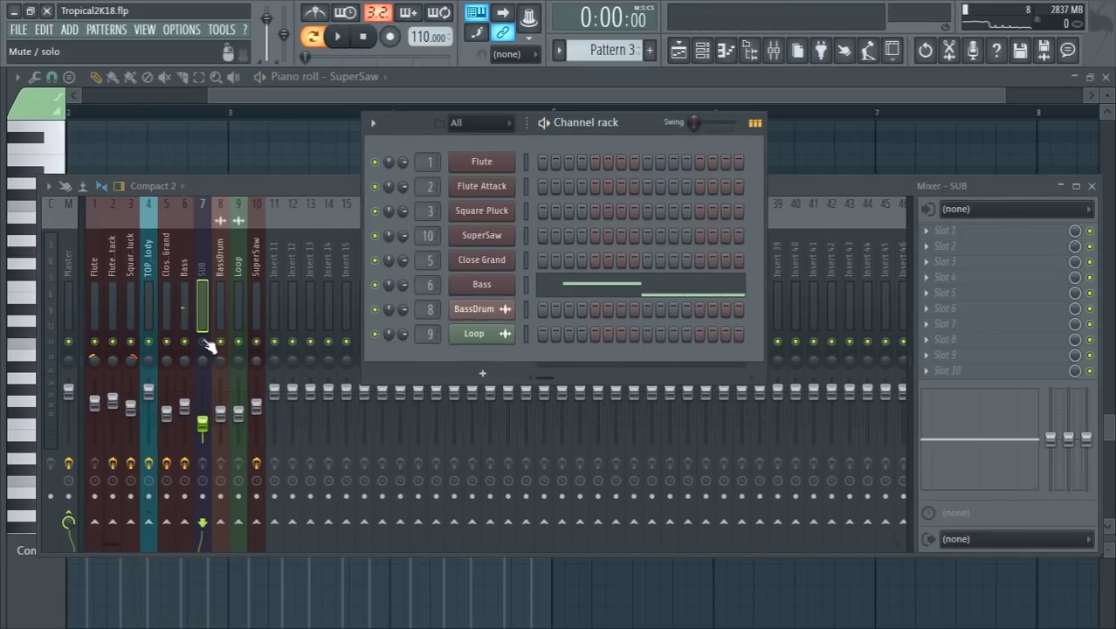
# Rename mixer Insert 11 as SIDECHAIN
pyautogui.click(498, 265)
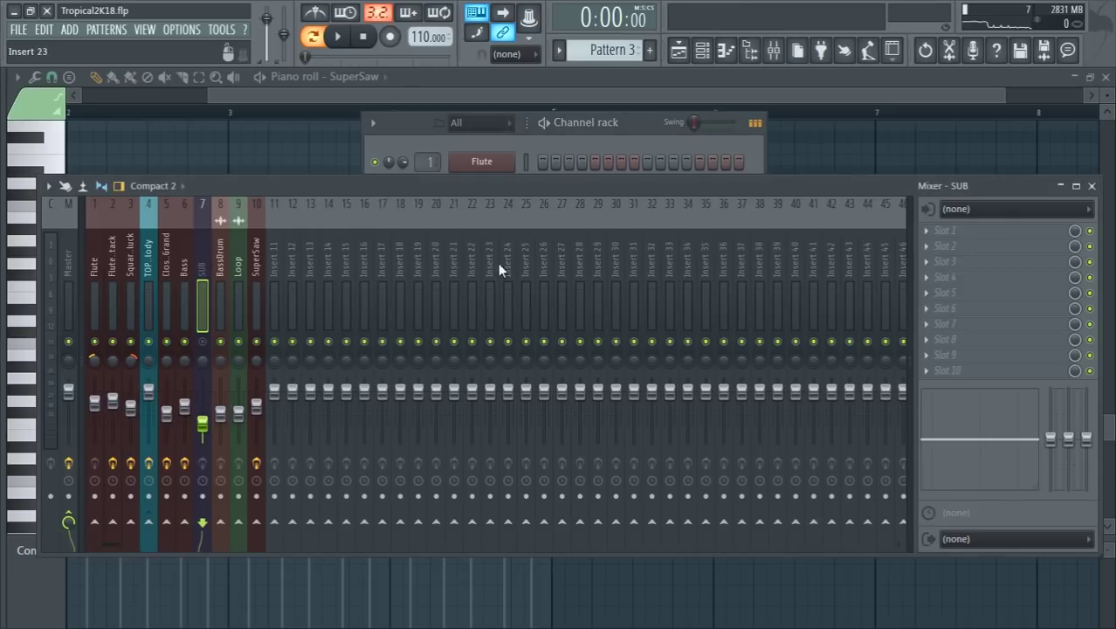
pyautogui.doubleClick(276, 266)
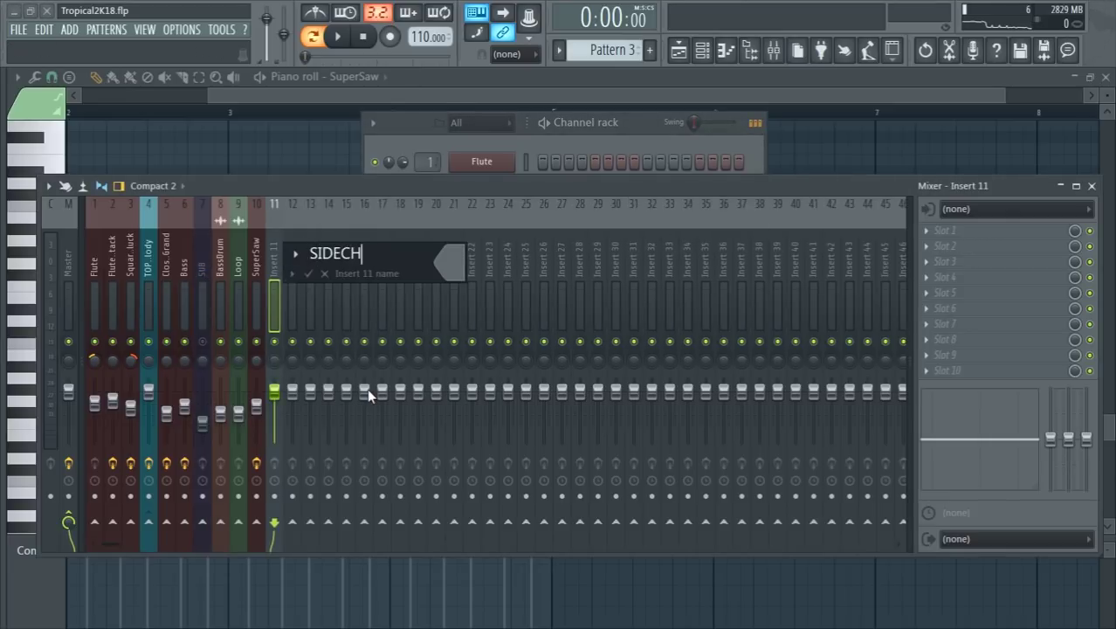
pyautogui.press('Return')
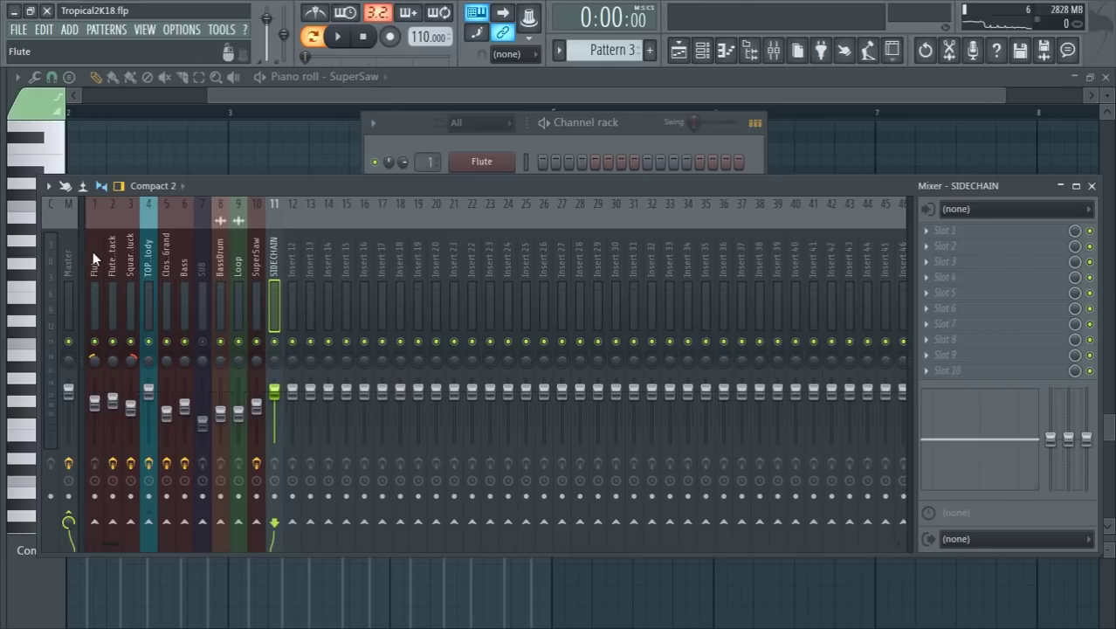
# Route mixer tracks 1 to 6, Flute through Bass, to the SIDECHAIN track only
pyautogui.moveTo(93, 252); pyautogui.dragTo(178, 257)
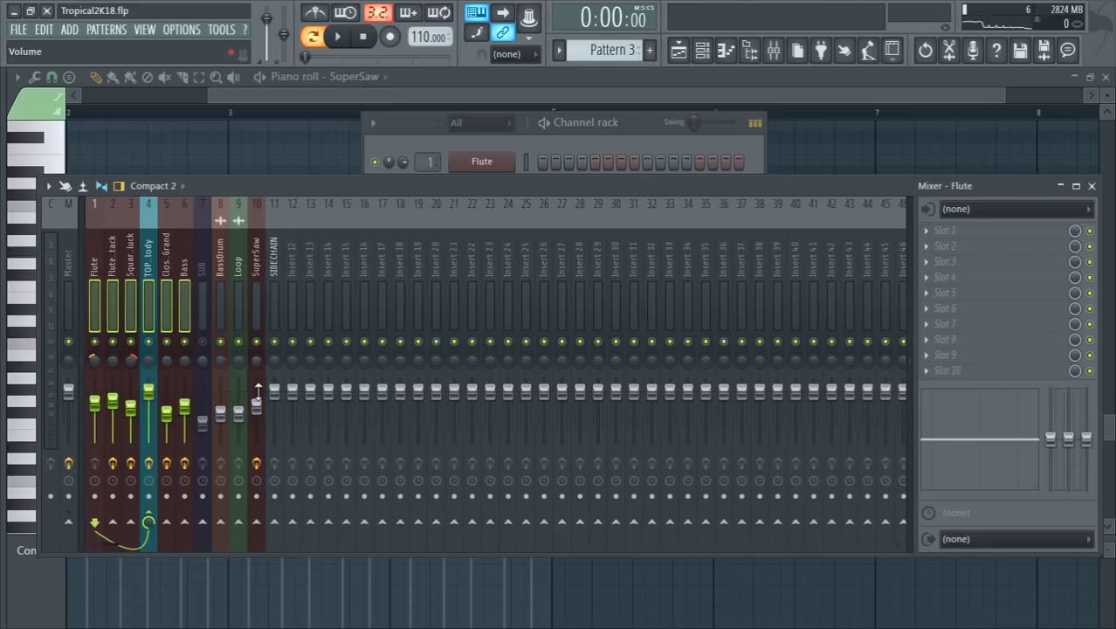
pyautogui.rightClick(275, 522)
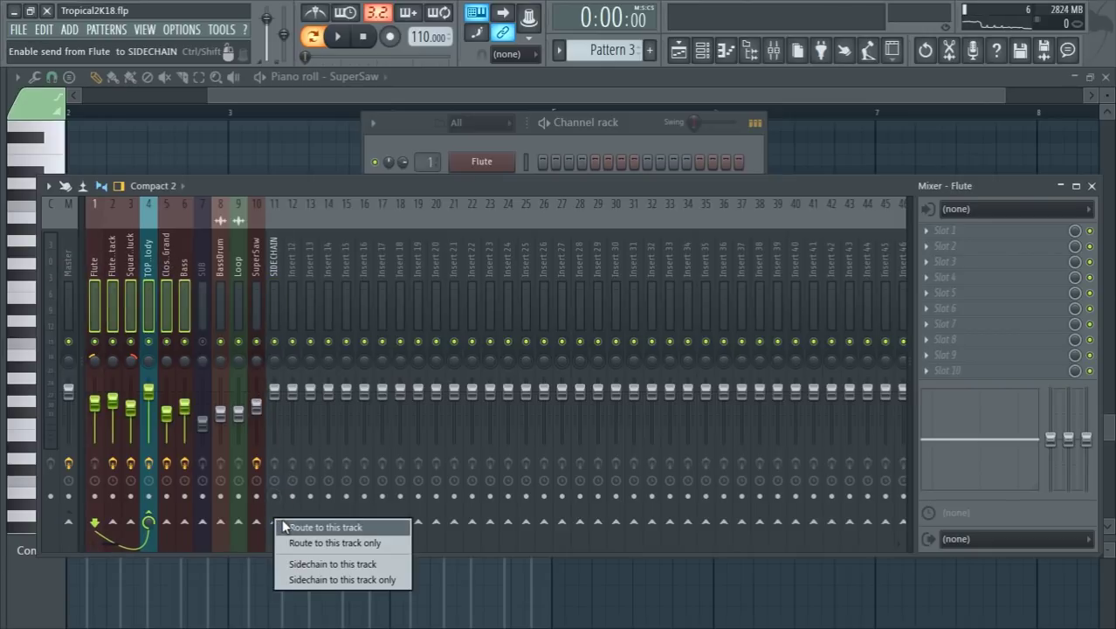
pyautogui.click(383, 546)
pyautogui.click(274, 259)
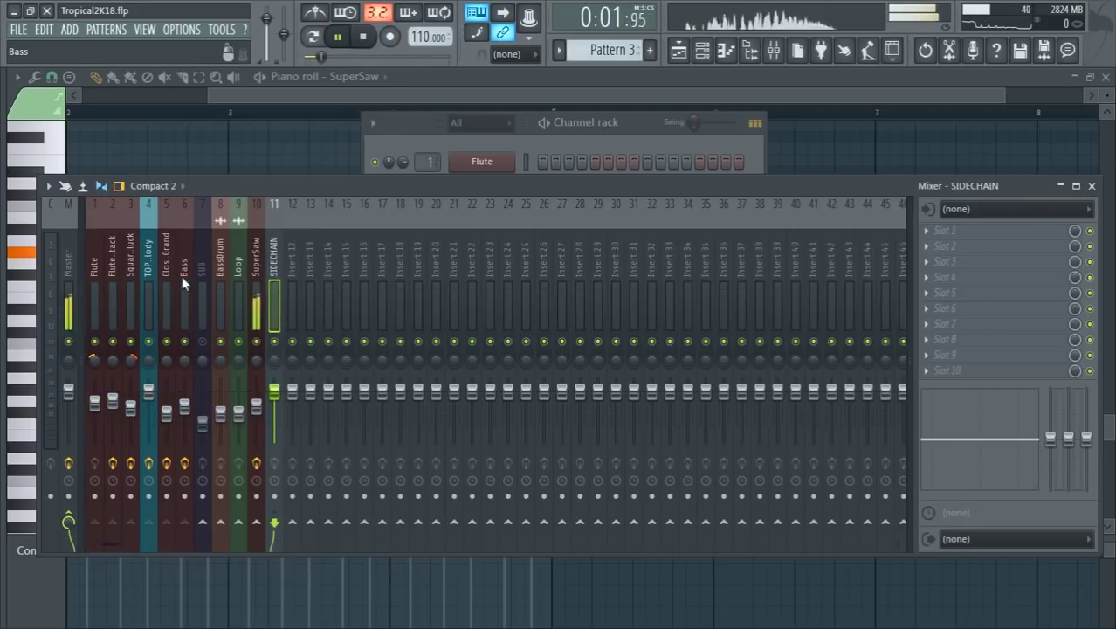
# In the Playlist, end the solo on Track 4, keep only the drum Tracks 5 and 6 muted, and play the song
pyautogui.click(681, 51)
pyautogui.press('space')
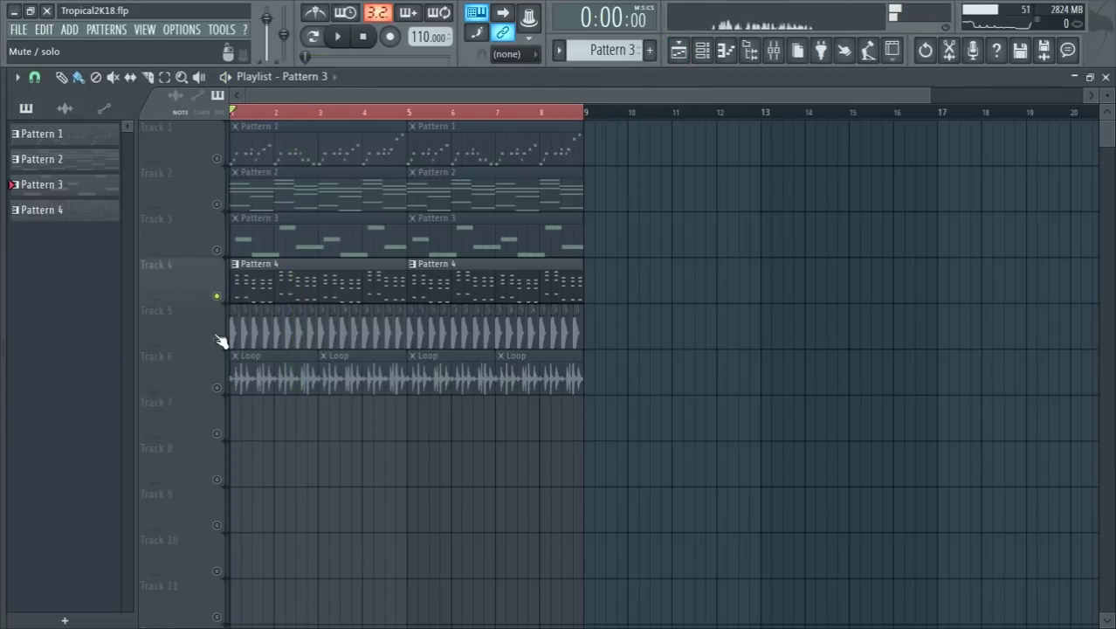
pyautogui.click(216, 341)
pyautogui.click(217, 387)
pyautogui.press('space')
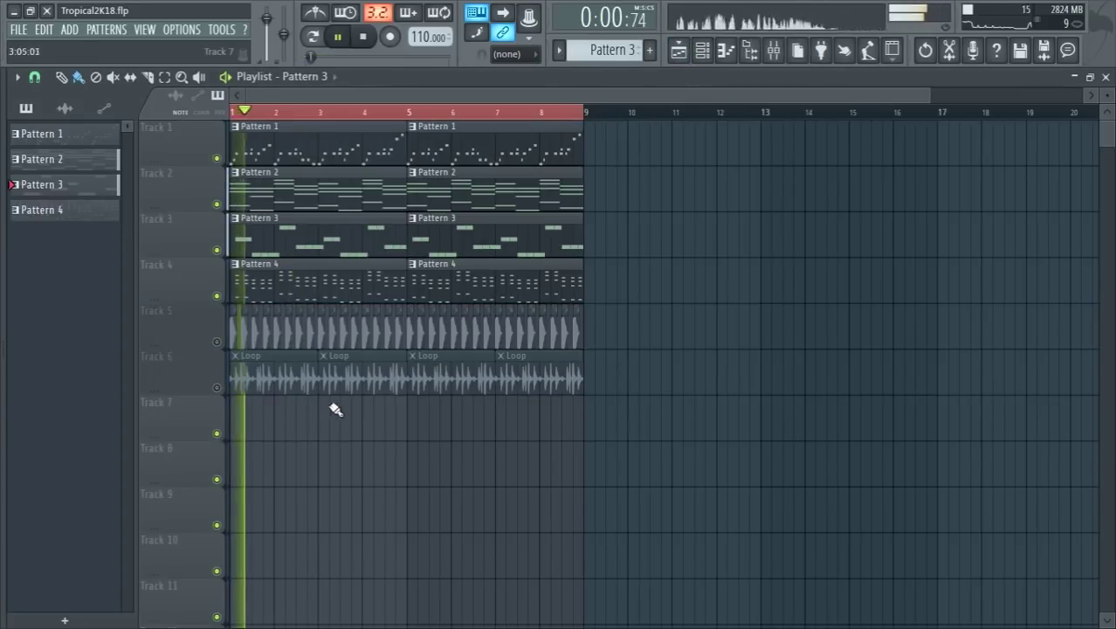
# Stop playback and route Flute, Flute Attack and Square Pluck to the TOP Melody mixer track only
pyautogui.press('F9')
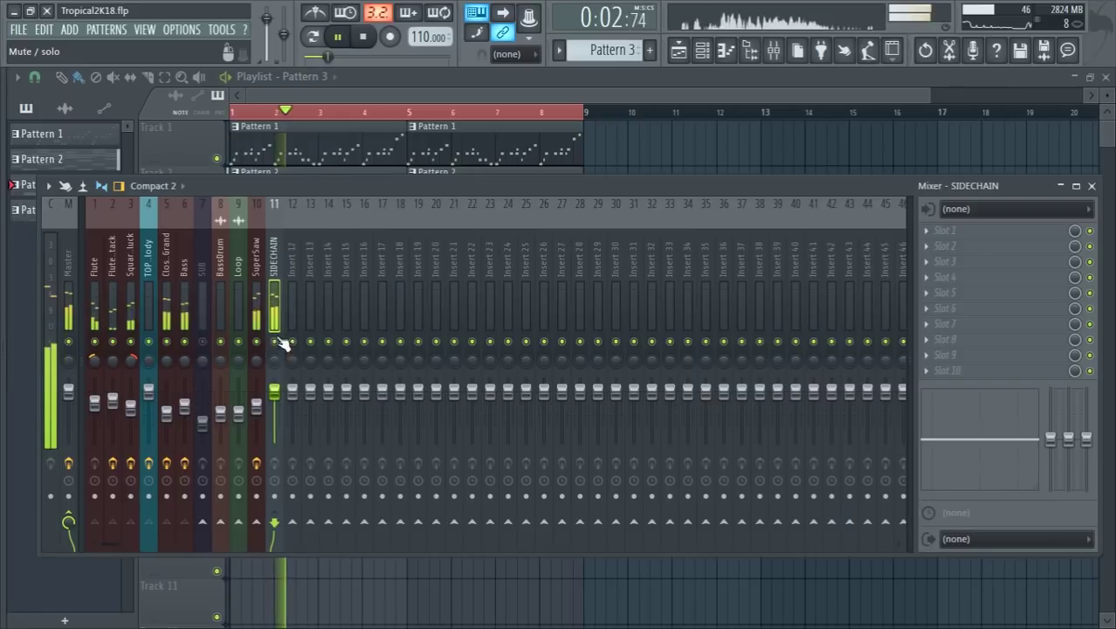
pyautogui.click(151, 288)
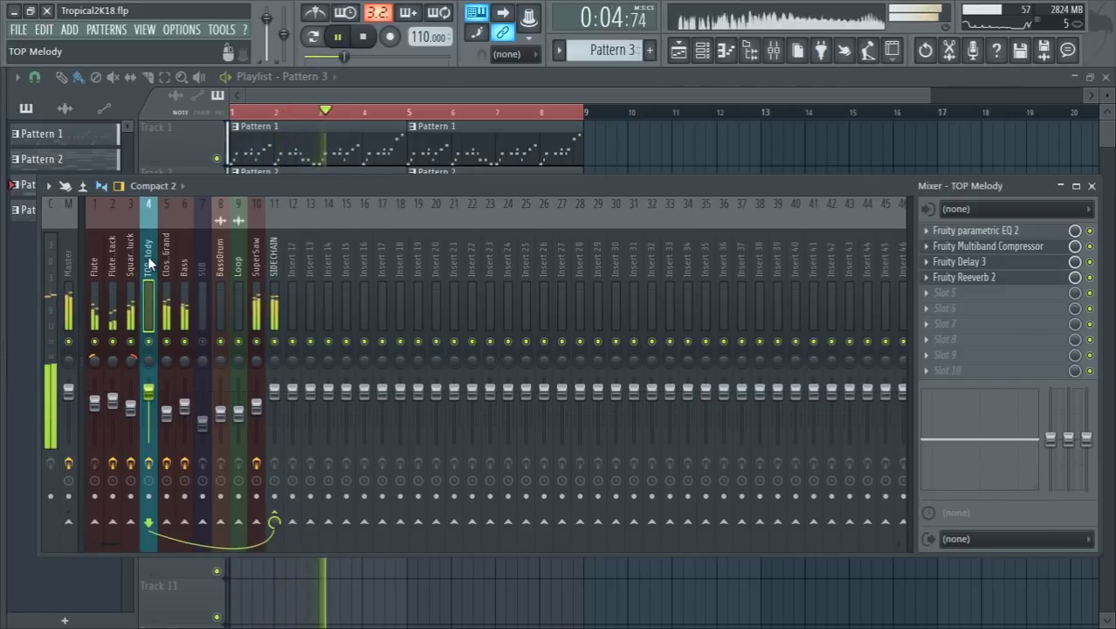
pyautogui.press('space')
pyautogui.click(100, 258)
pyautogui.doubleClick(91, 262)
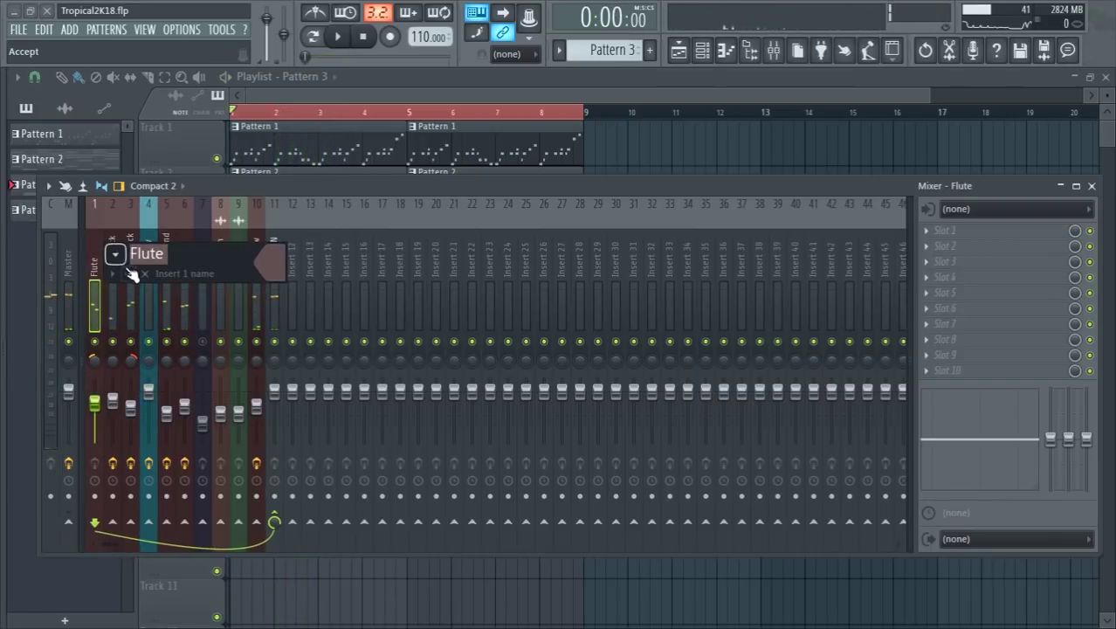
pyautogui.press('Return')
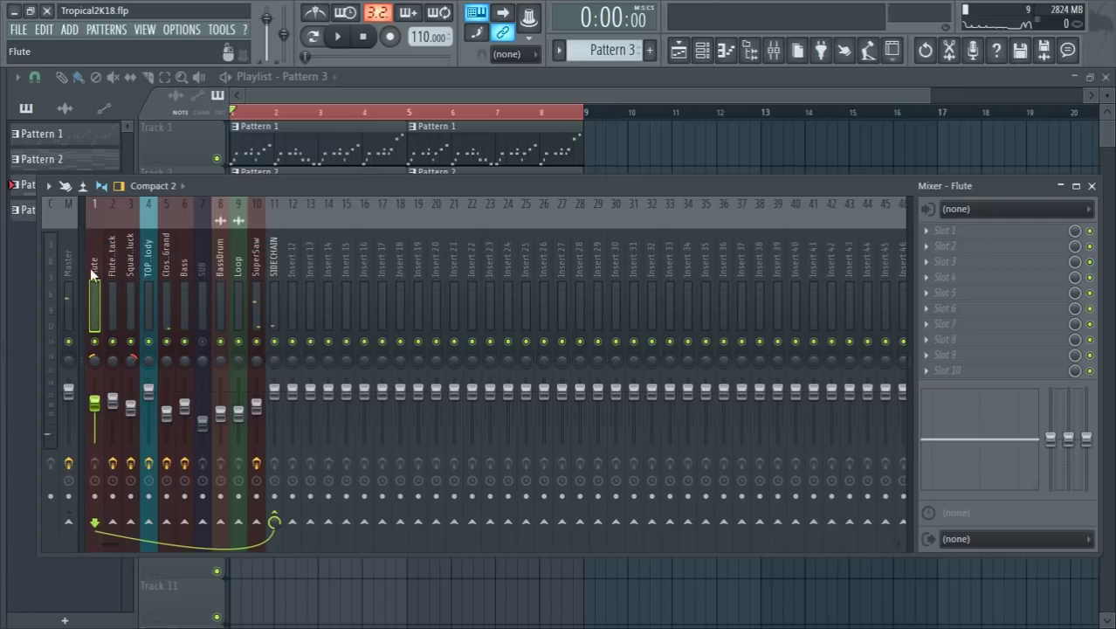
pyautogui.keyDown('shift'); pyautogui.click(123, 263); pyautogui.keyUp('shift')
pyautogui.rightClick(155, 523)
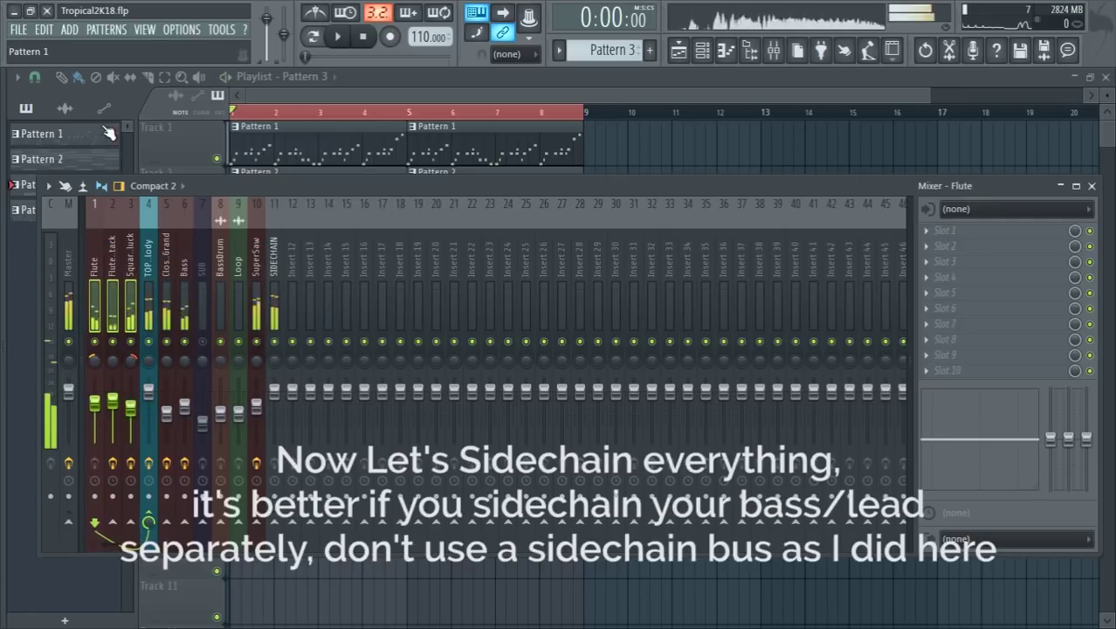
# Load LFOTool into the first effect slot of the SIDECHAIN mixer track
pyautogui.click(150, 249)
pyautogui.click(256, 262)
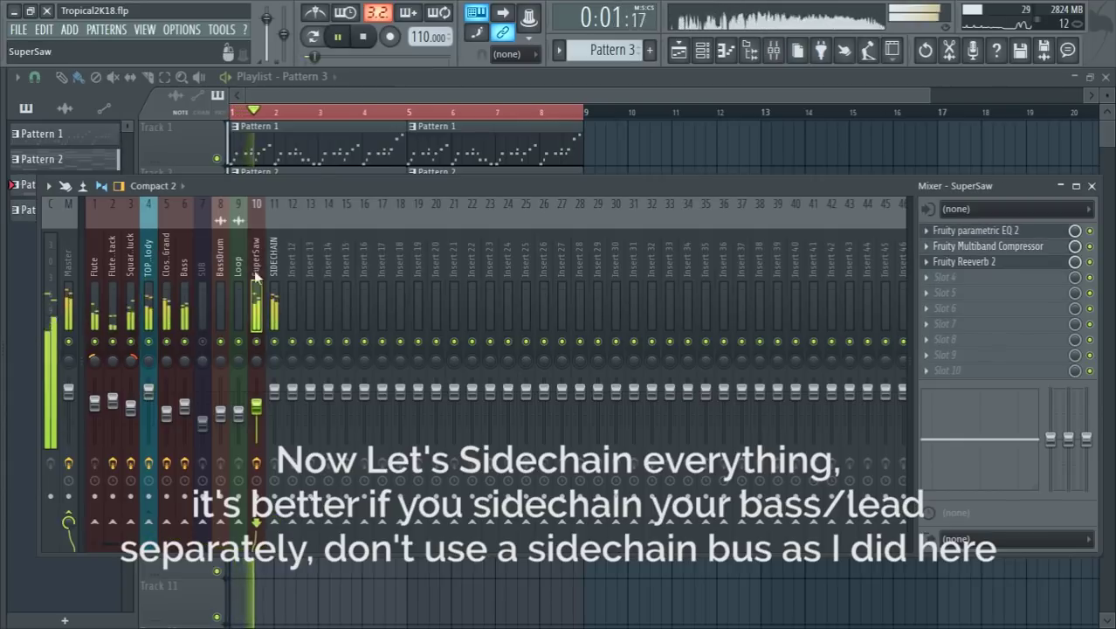
pyautogui.click(277, 349)
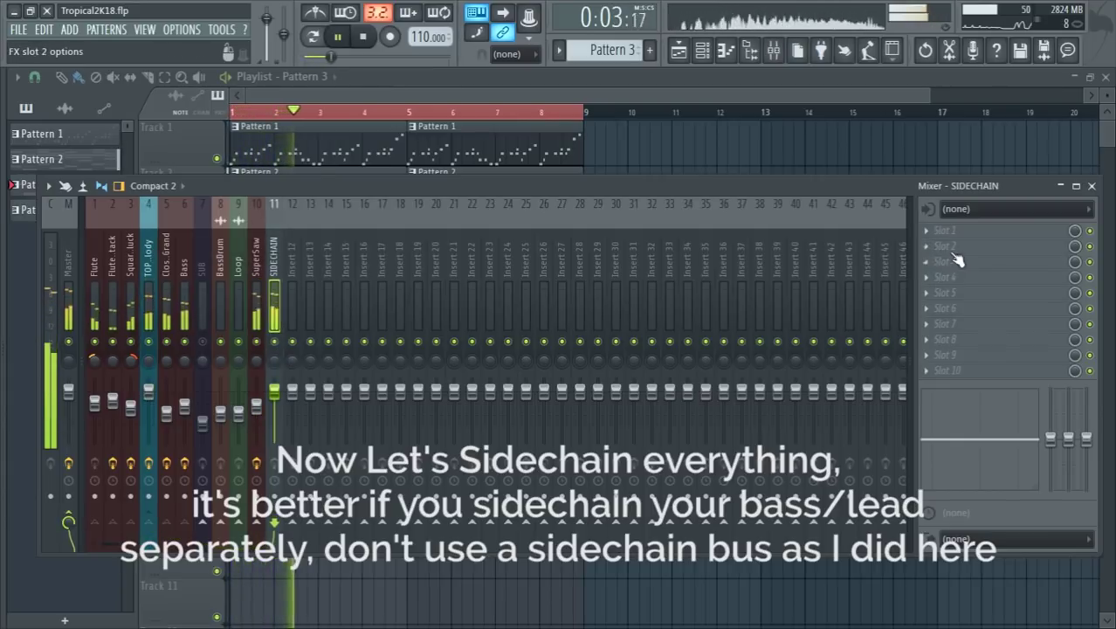
pyautogui.click(961, 230)
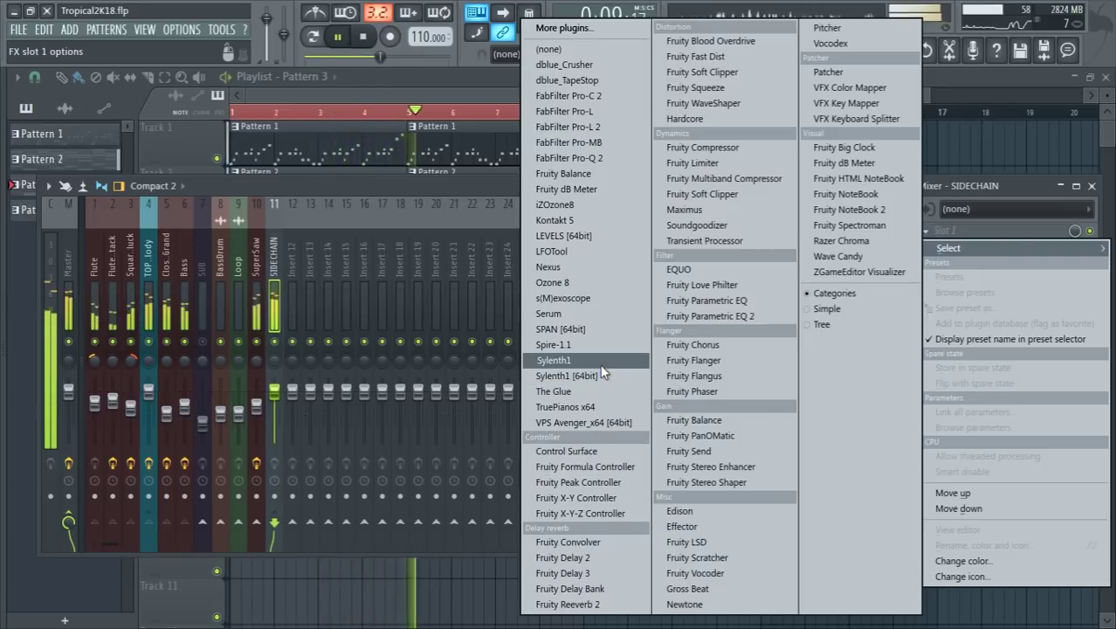
pyautogui.click(577, 253)
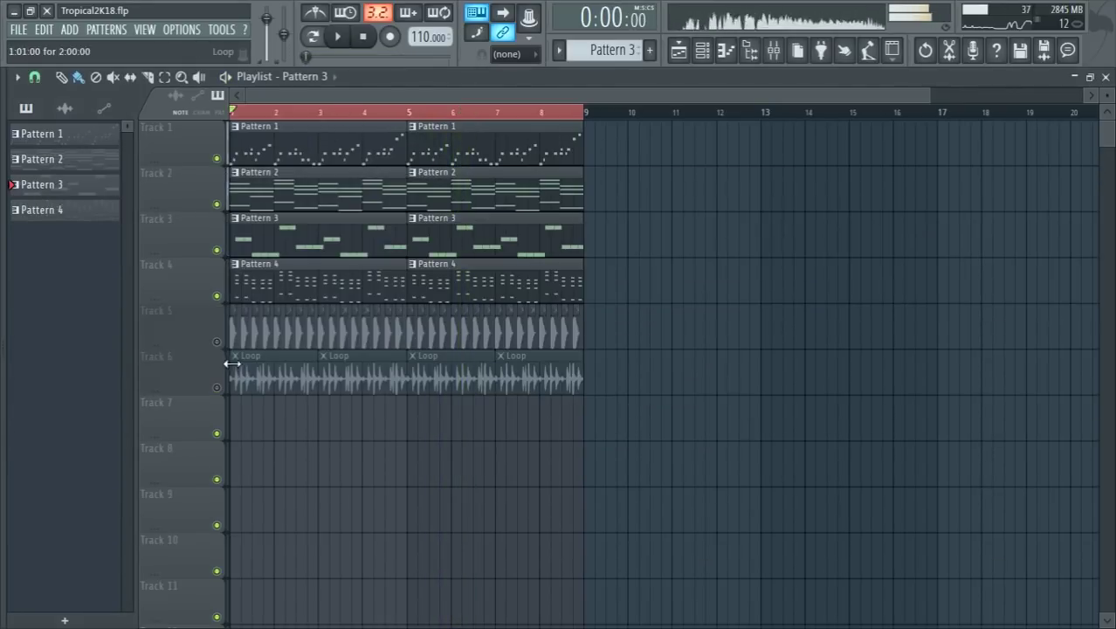
# Play the song with the BassDrum track unmuted and display the waveform over LFOTool's graph on SIDECHAIN
pyautogui.press('space')
pyautogui.press('F9')
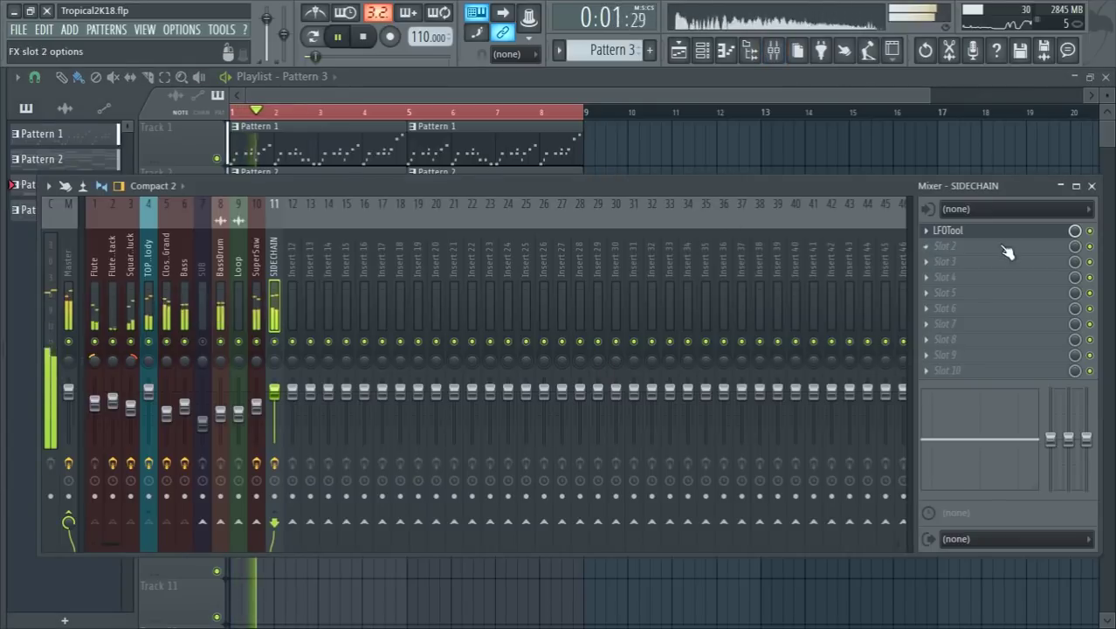
pyautogui.click(951, 230)
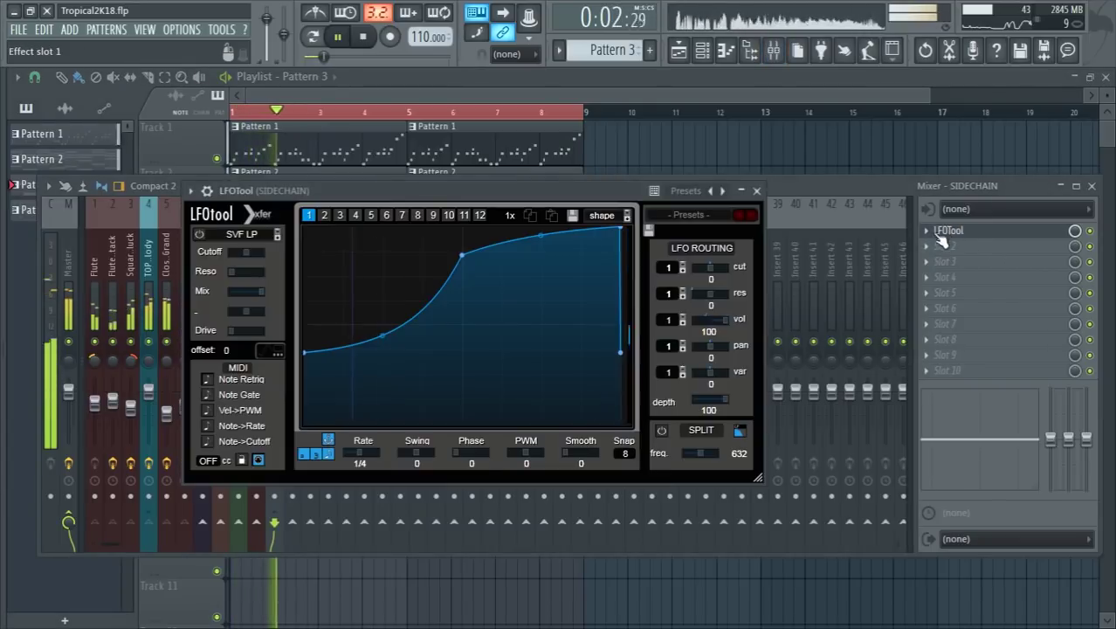
pyautogui.click(268, 350)
# Reshape LFOTool's curve with its start at 21%, an earlier rise to 100% and a slightly earlier final drop, moving its window off the faders
pyautogui.moveTo(459, 256); pyautogui.dragTo(424, 229)
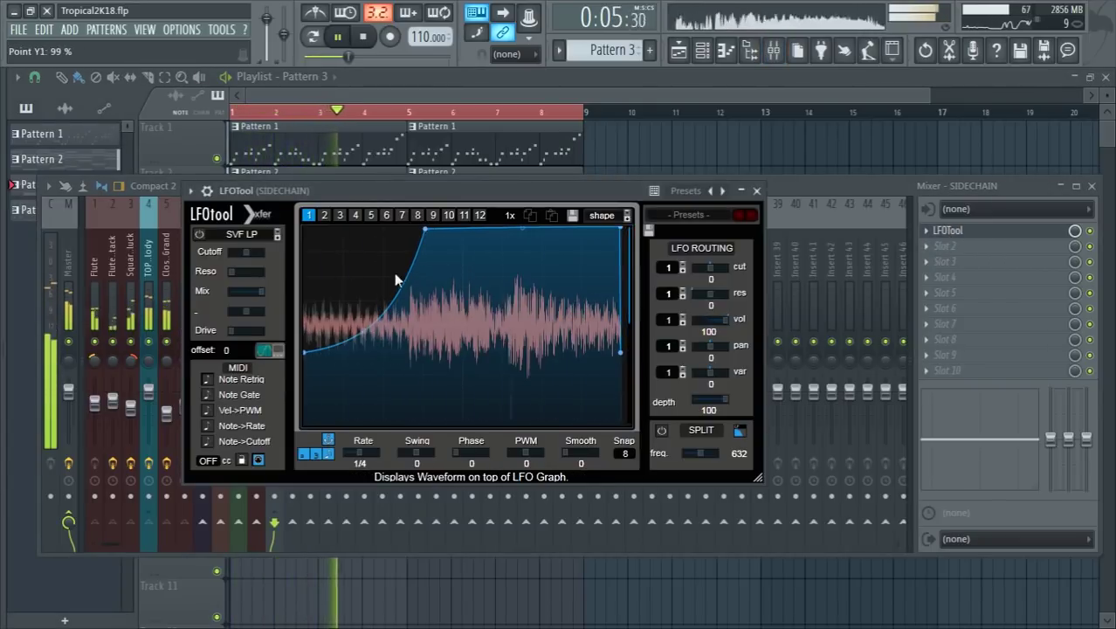
pyautogui.moveTo(304, 352); pyautogui.dragTo(304, 381)
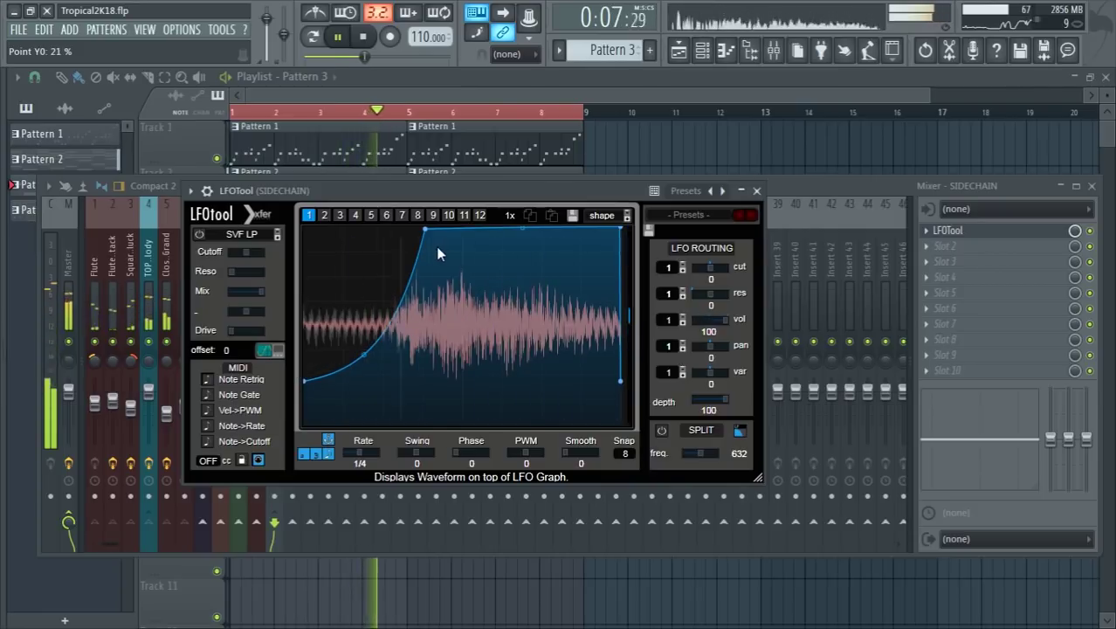
pyautogui.moveTo(425, 229); pyautogui.dragTo(395, 228)
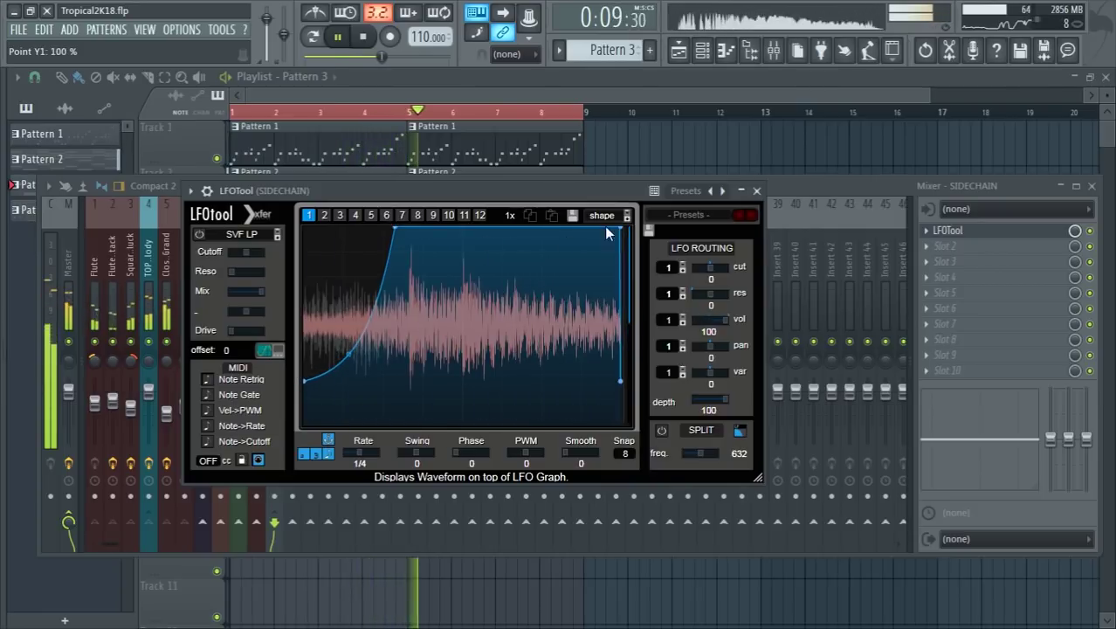
pyautogui.moveTo(620, 229); pyautogui.dragTo(615, 229)
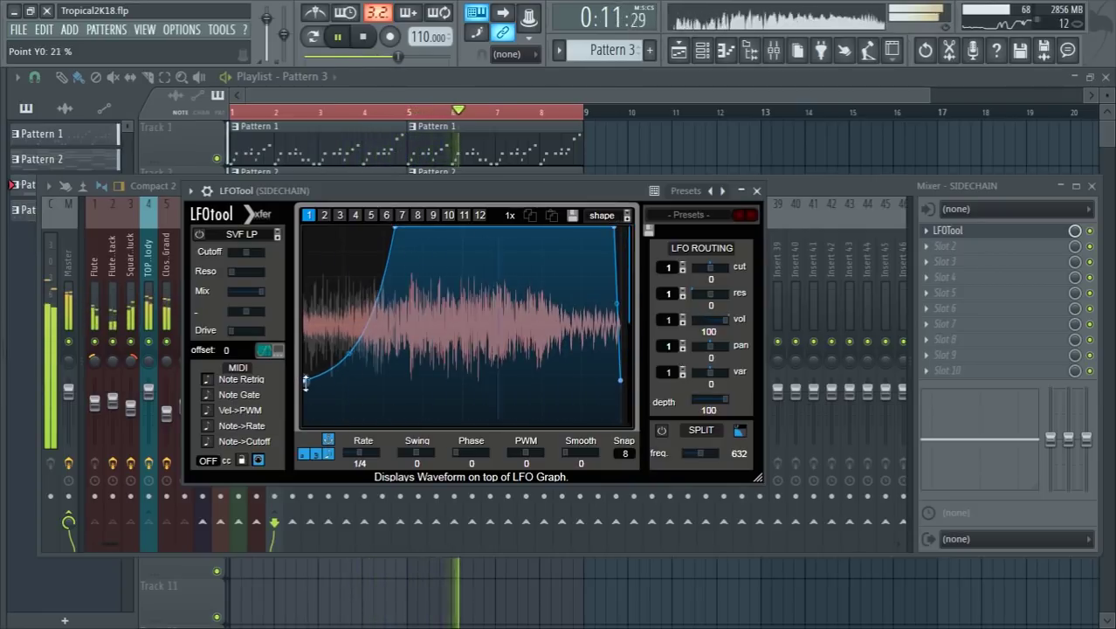
pyautogui.moveTo(365, 195); pyautogui.dragTo(670, 194)
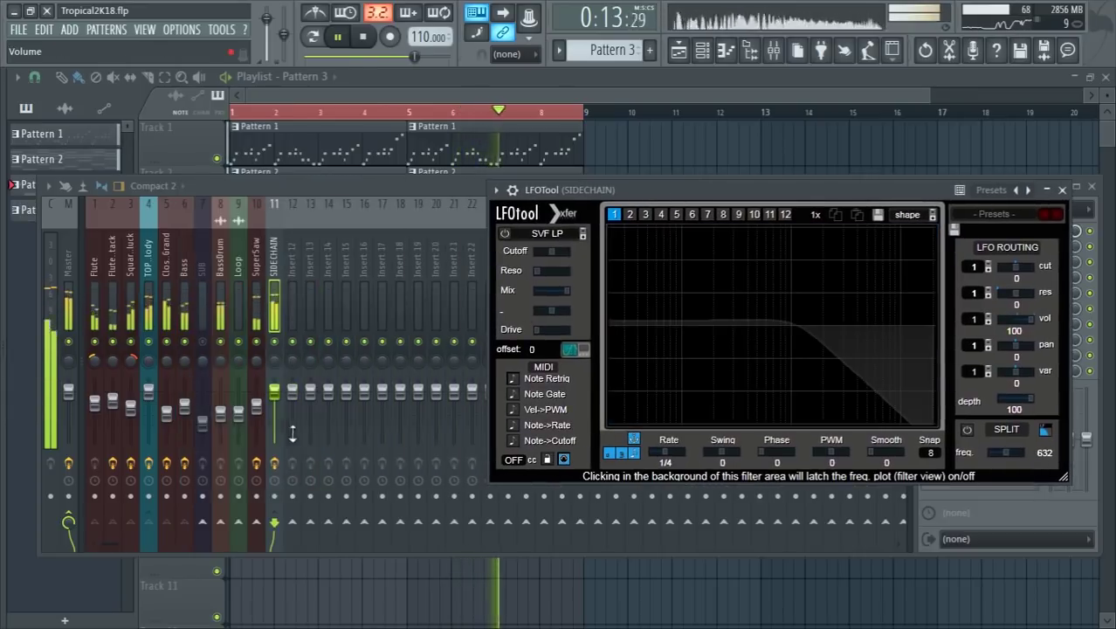
# Raise the BassDrum fader to 74% (-6.1 dB) and lower the starting point of SIDECHAIN's LFOTool curve to 15%
pyautogui.click(220, 412)
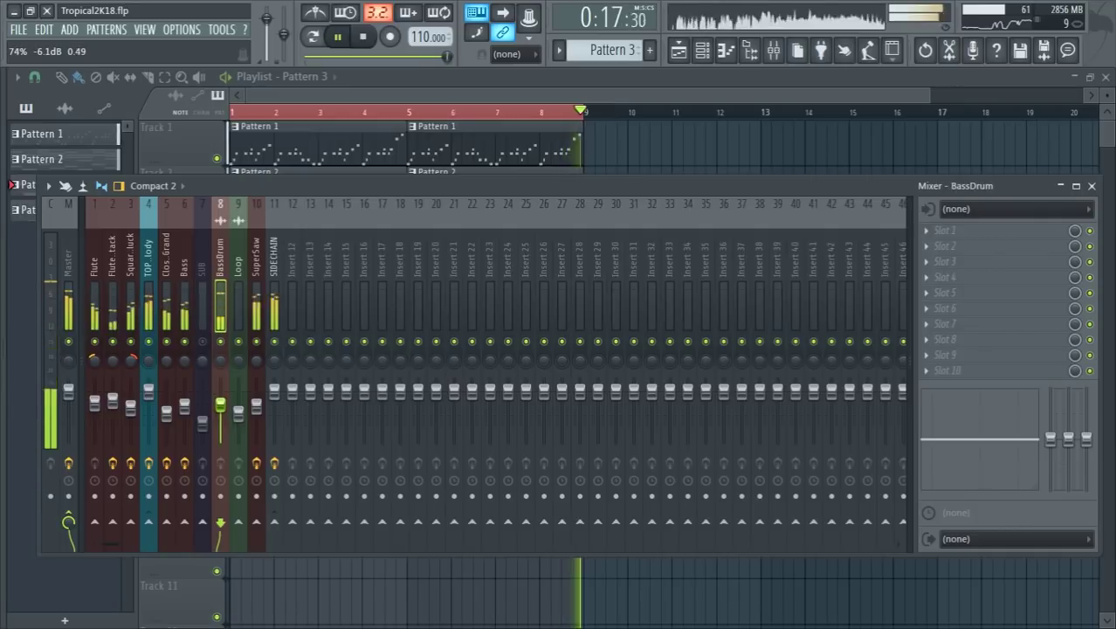
pyautogui.click(274, 302)
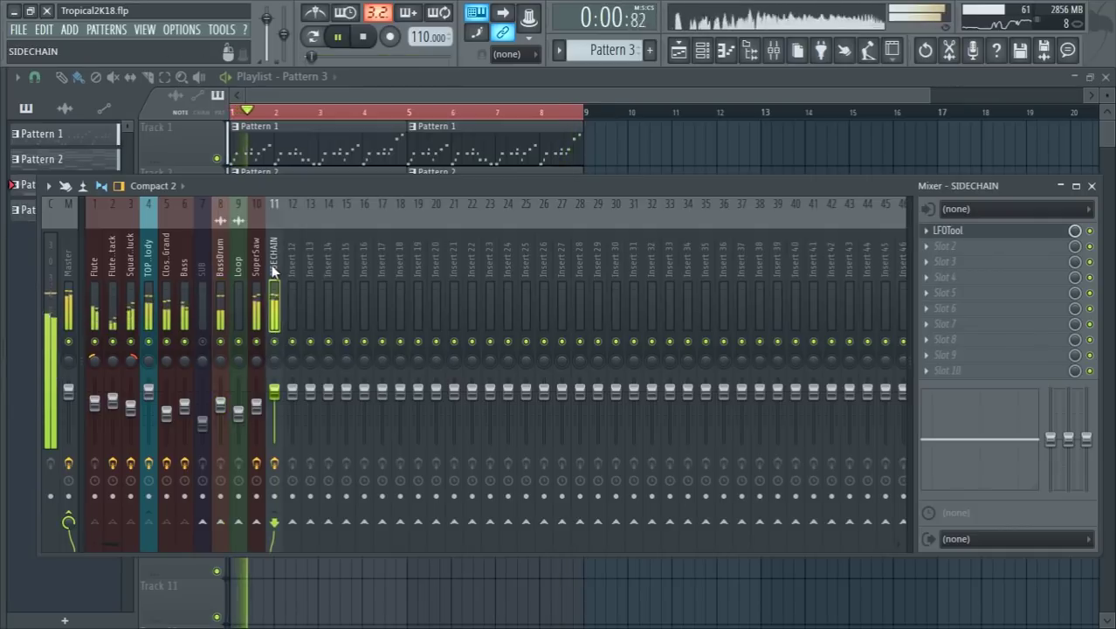
pyautogui.click(981, 232)
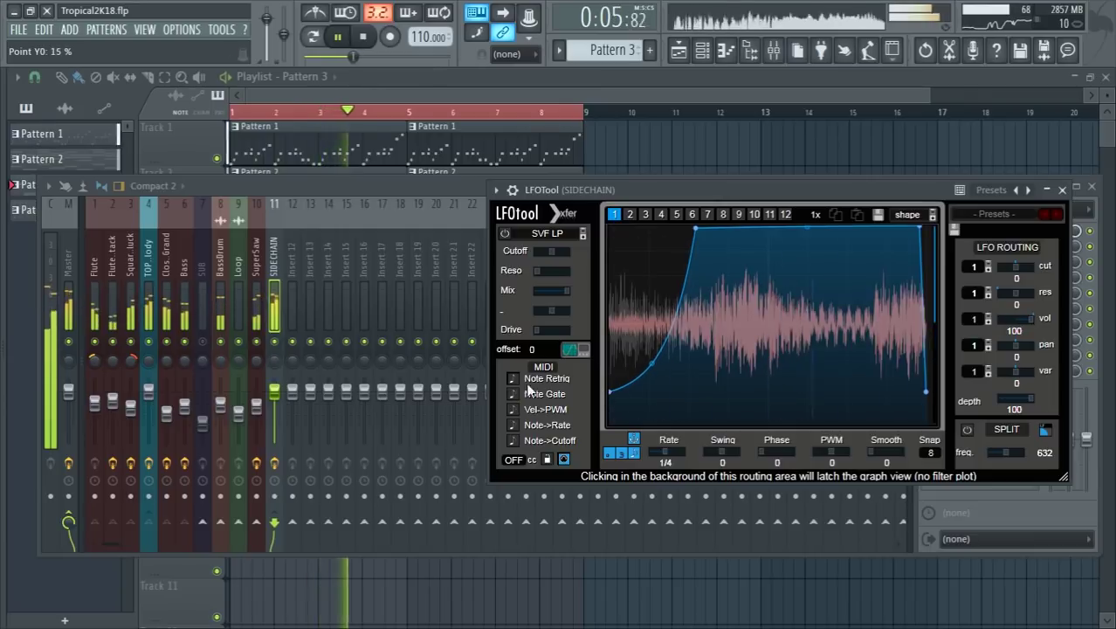
# Lower the SuperSaw EQ's band 7 low pass to about 2193 Hz and pull the TOP Melody fader down slightly
pyautogui.click(255, 255)
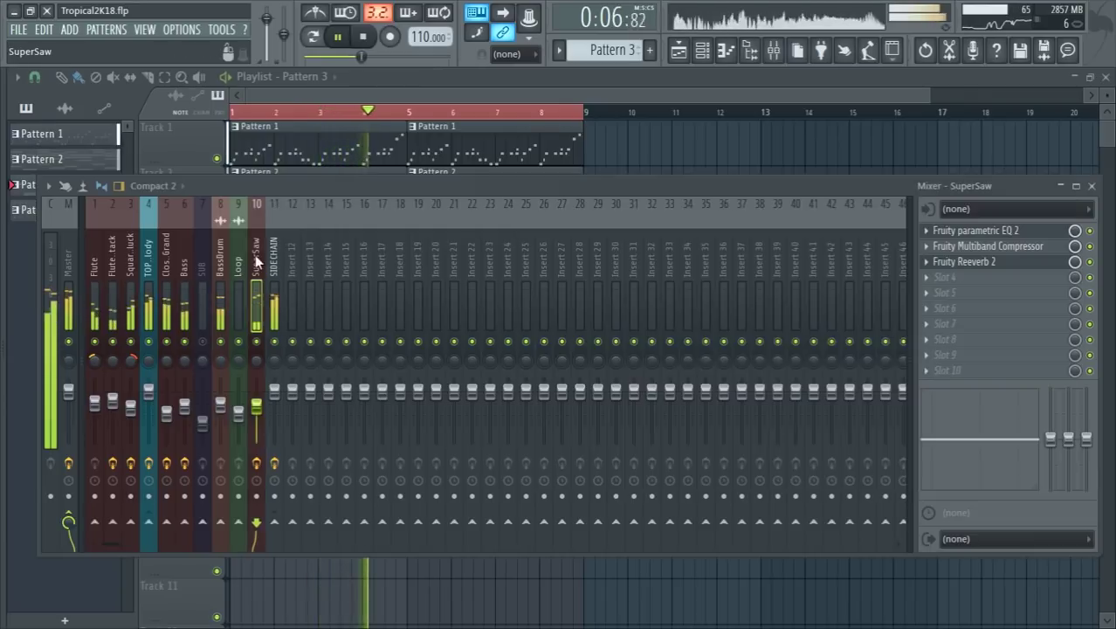
pyautogui.click(964, 261)
pyautogui.click(976, 230)
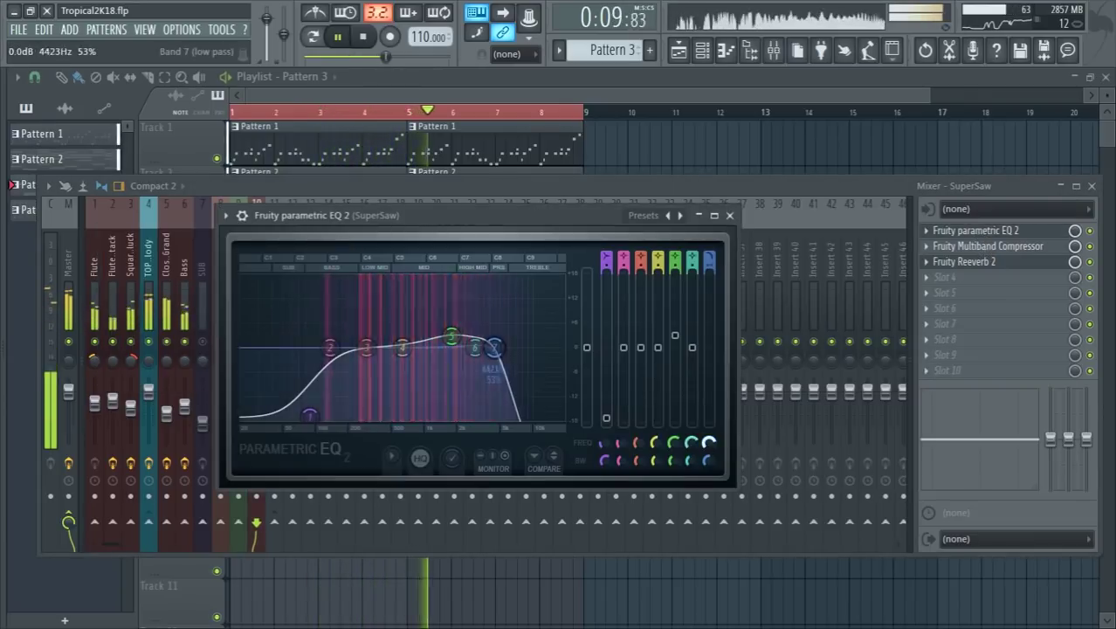
pyautogui.moveTo(494, 347); pyautogui.dragTo(460, 347)
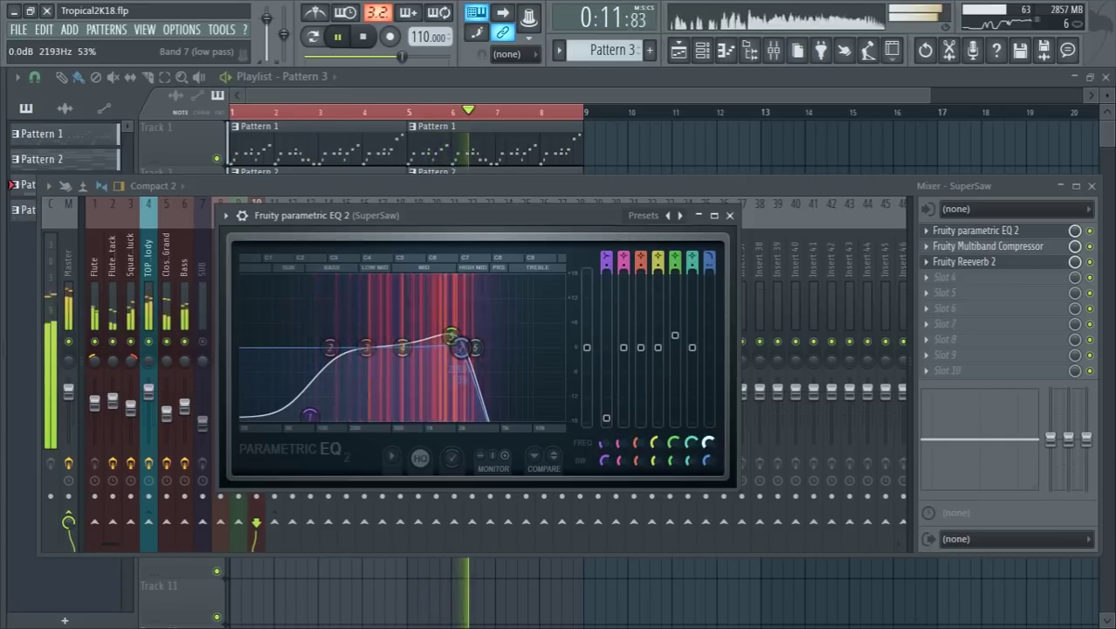
pyautogui.click(731, 215)
pyautogui.click(490, 237)
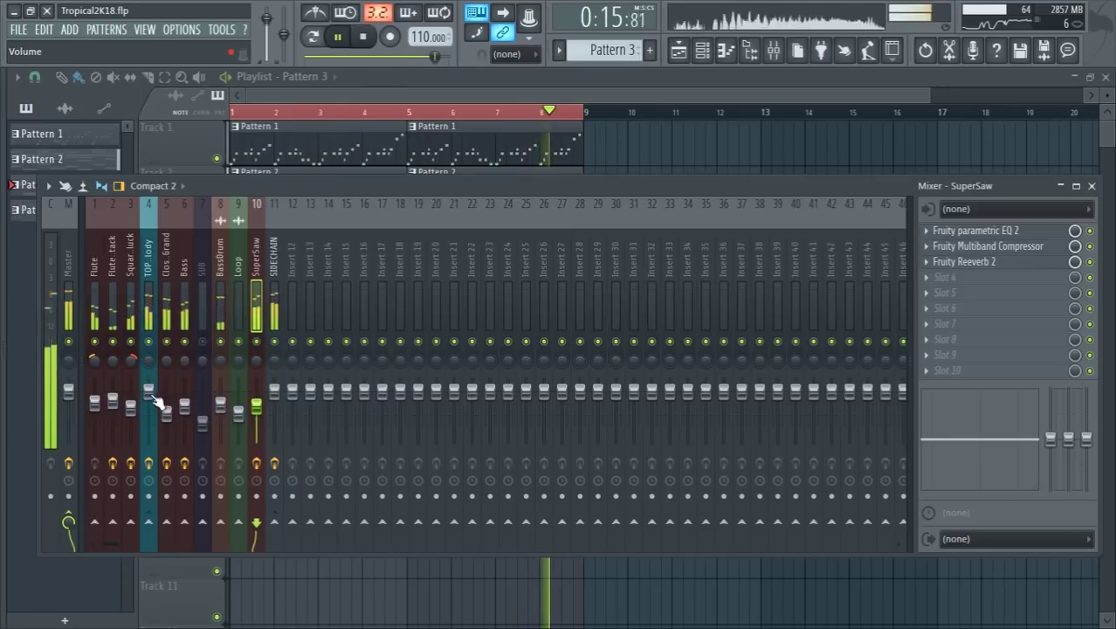
pyautogui.moveTo(154, 397); pyautogui.dragTo(154, 405)
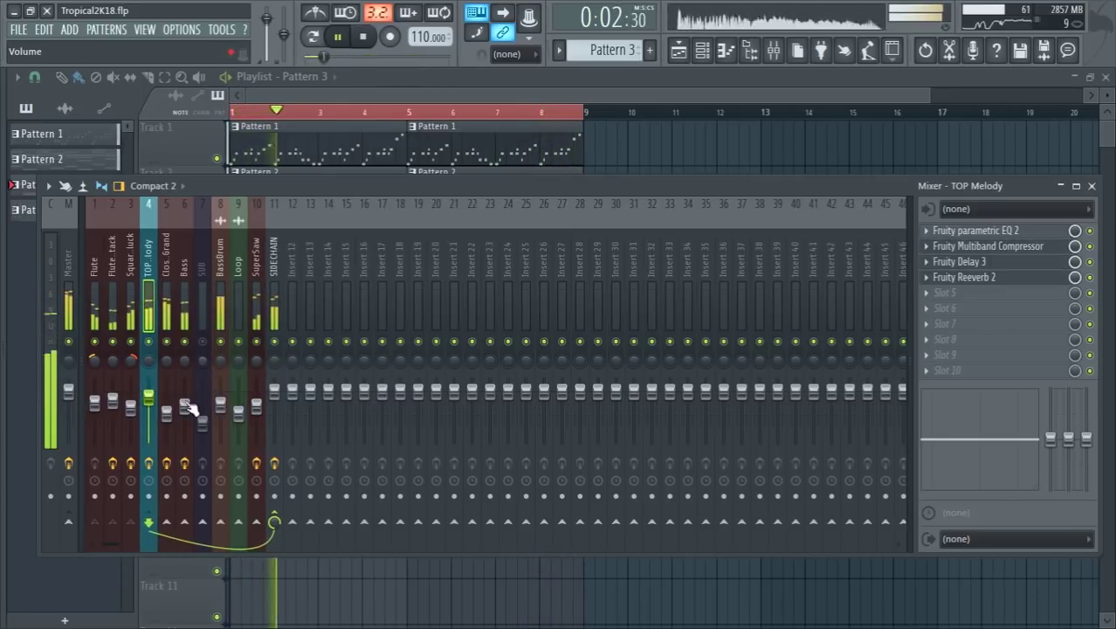
# Raise the Bass channel's fader slightly and check its Fruity Parametric EQ 2 curve during playback
pyautogui.click(185, 404)
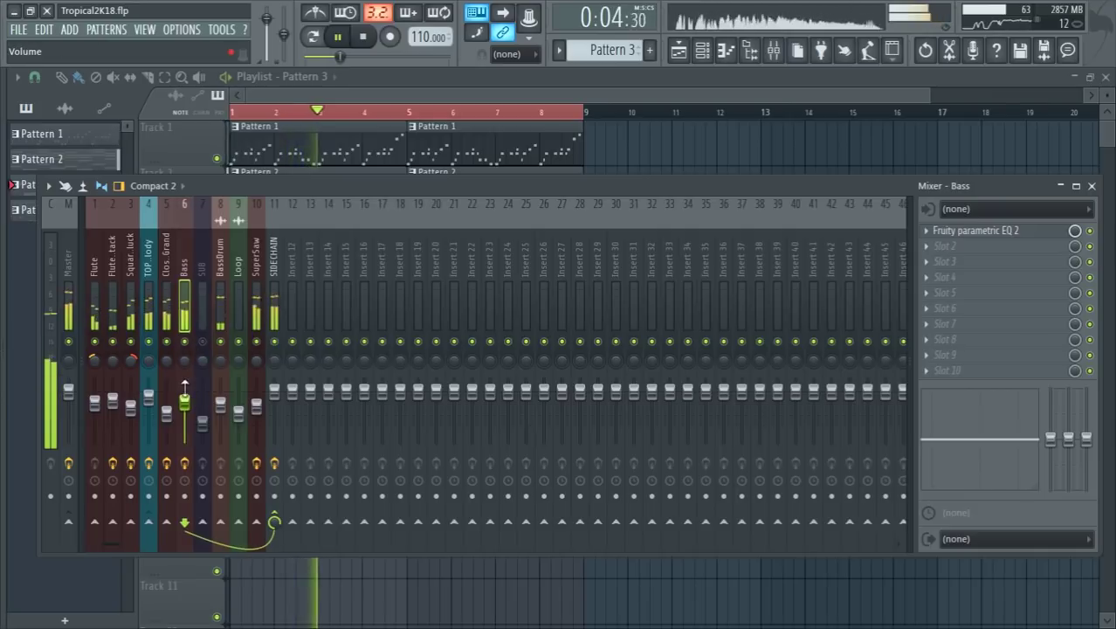
pyautogui.click(952, 232)
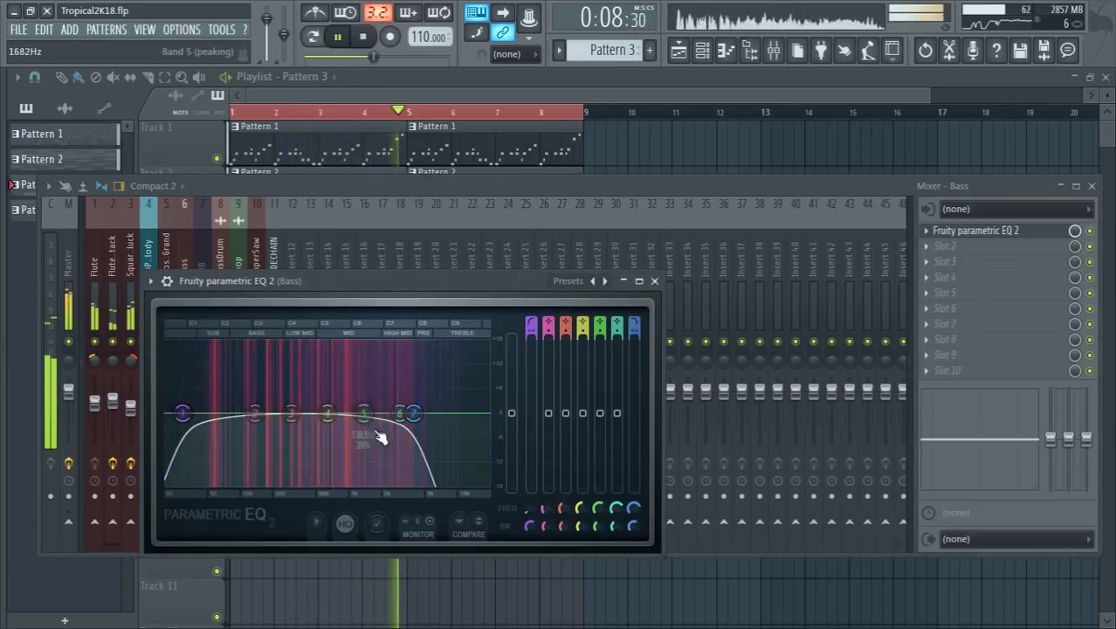
pyautogui.click(654, 280)
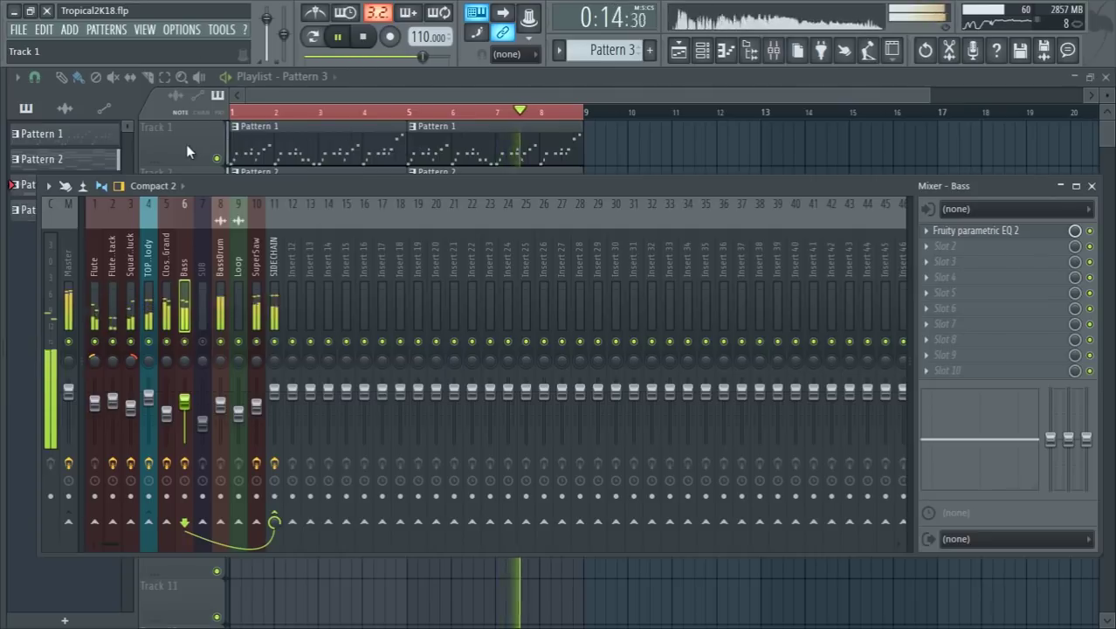
# Unmute the Loop track on Track 6 and play the song from the start with the mixer open
pyautogui.press('space')
pyautogui.press('F9')
pyautogui.click(217, 386)
pyautogui.press('space')
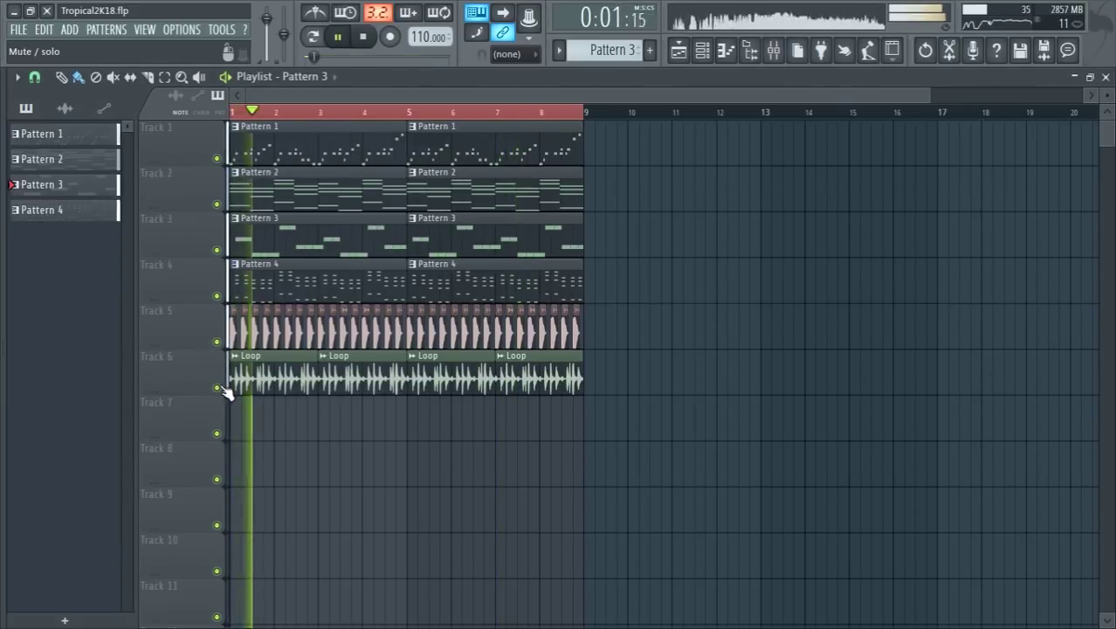
pyautogui.press('F9')
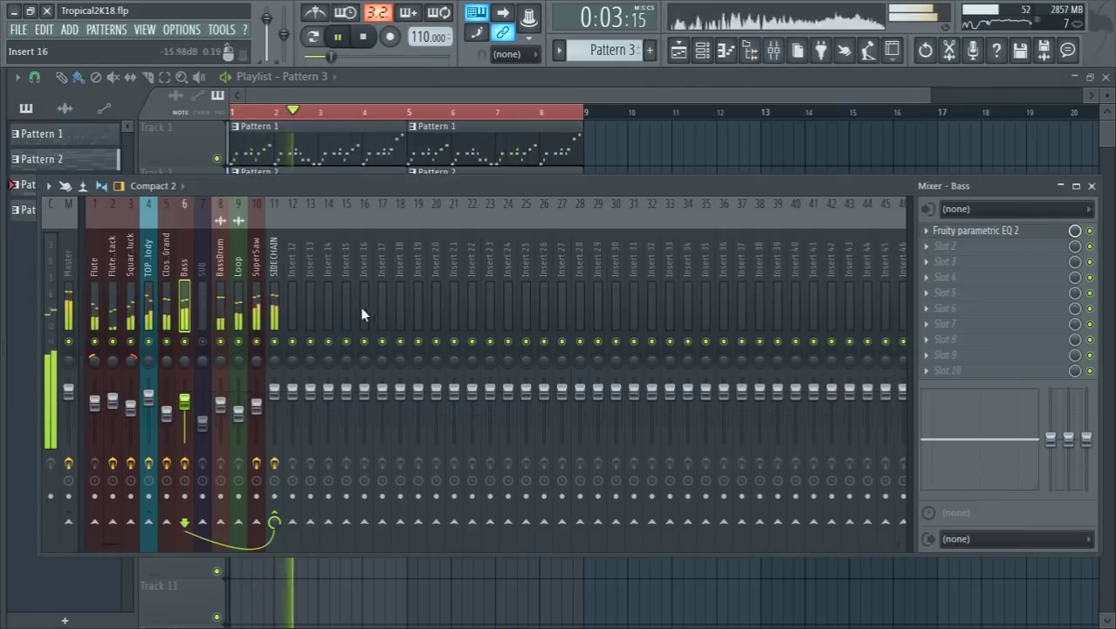
# Lower the SuperSaw fader to about 58% (-10.3 dB), rebalance the Loop fader, and raise BassDrum to 83% (-3.9 dB)
pyautogui.moveTo(263, 390)
pyautogui.mouseDown()
pyautogui.moveTo(238, 404)
pyautogui.moveTo(256, 411)
pyautogui.mouseUp()
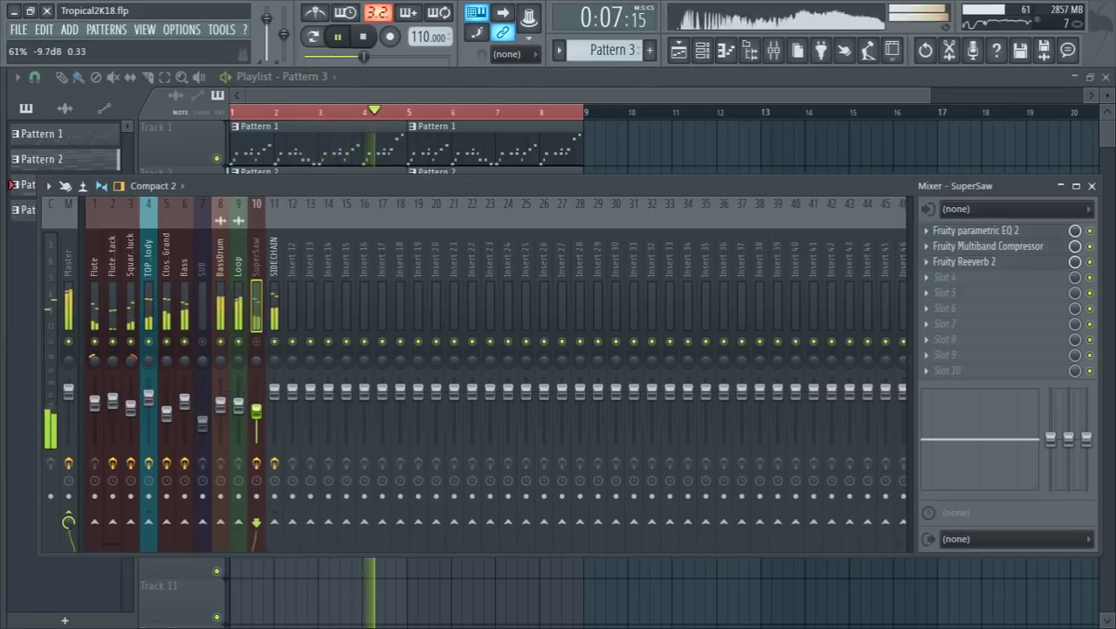
pyautogui.click(258, 341)
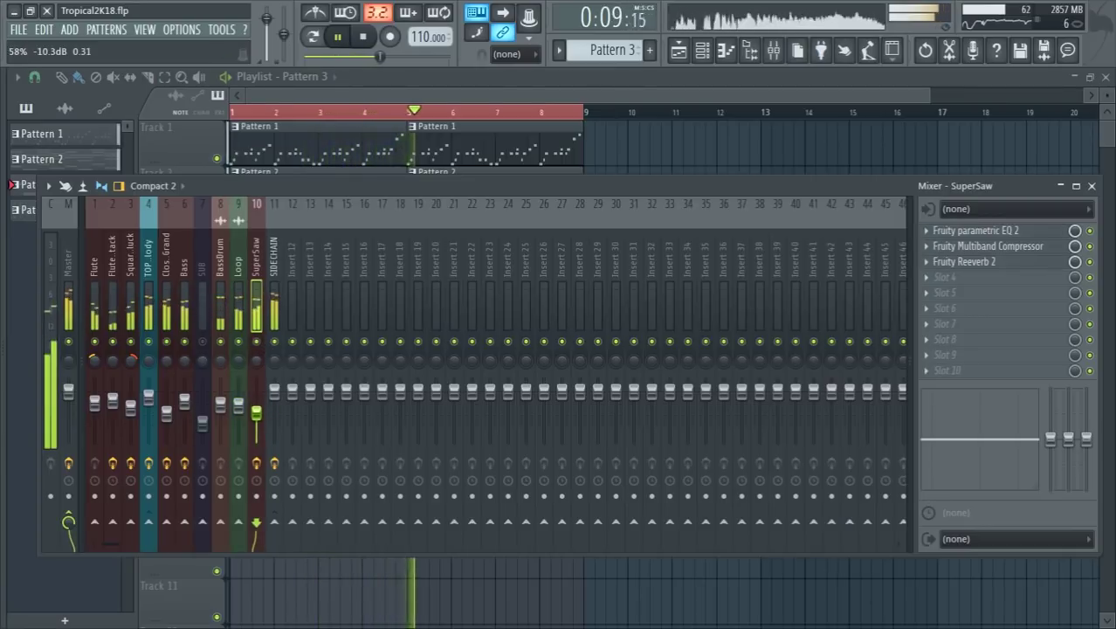
pyautogui.moveTo(238, 404); pyautogui.dragTo(220, 402)
pyautogui.click(255, 410)
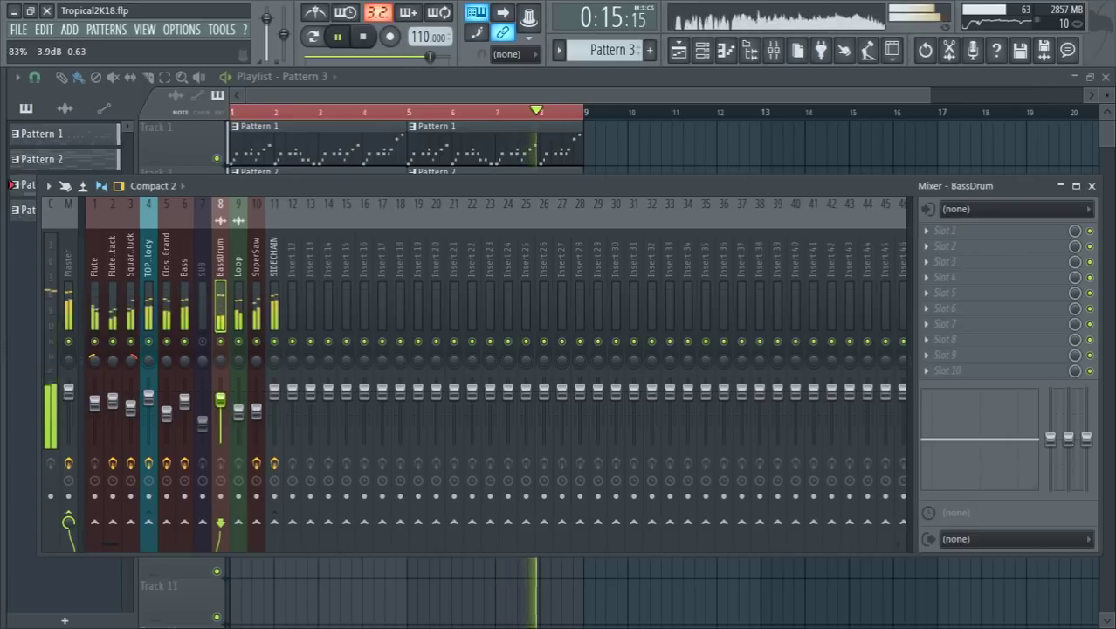
# Raise the TOP Melody fader to 95% (-1.1 dB), nudge Loop up slightly and set SuperSaw to 62% (-9.2 dB)
pyautogui.rightClick(150, 393)
pyautogui.click(162, 392)
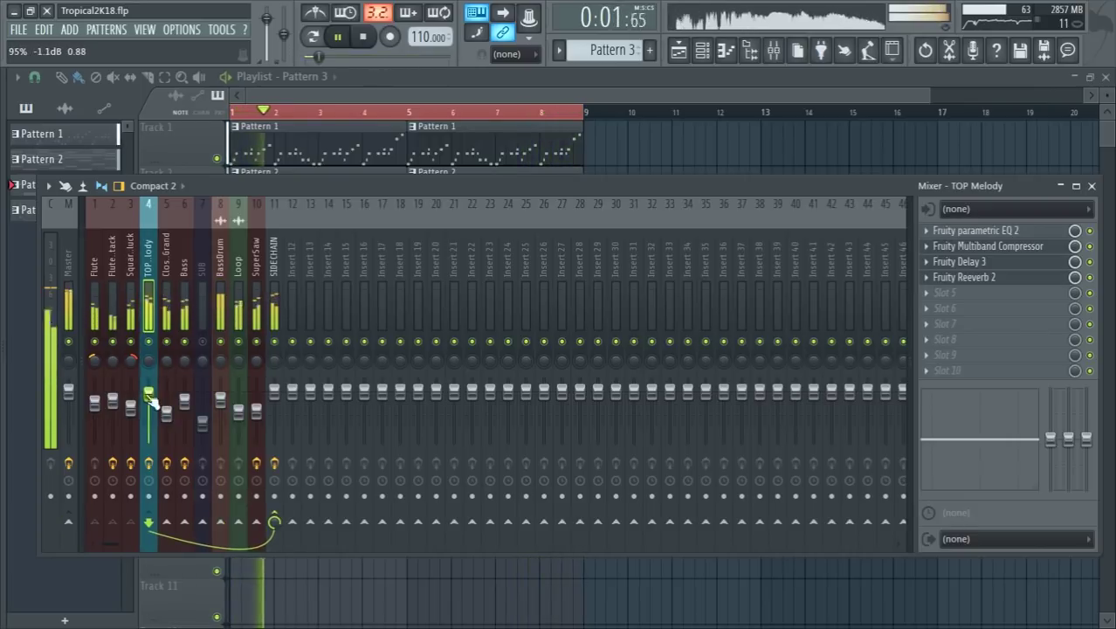
pyautogui.moveTo(239, 409); pyautogui.dragTo(238, 407)
pyautogui.click(256, 410)
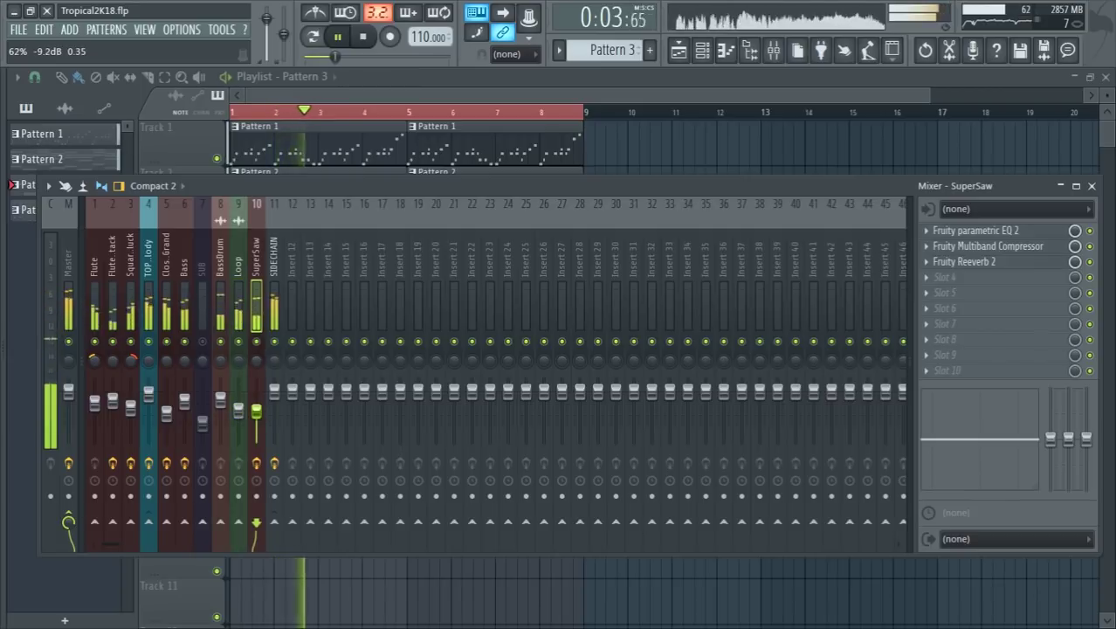
# Check LFOTool's curve on SIDECHAIN, compare the sound with the effect bypassed, and reduce its mix level slightly
pyautogui.click(278, 256)
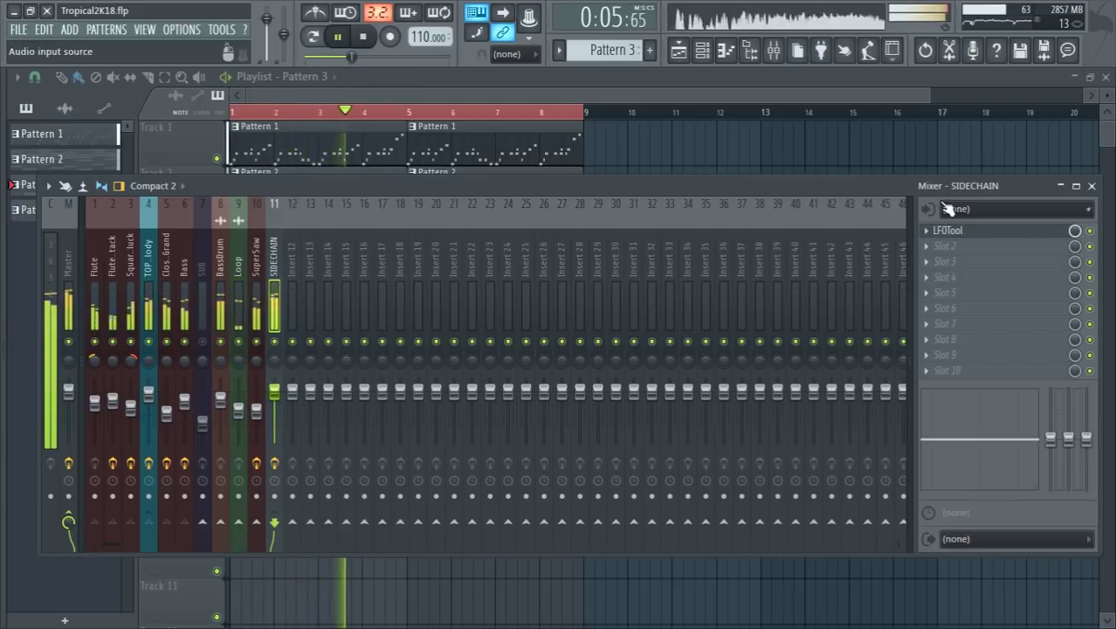
pyautogui.click(952, 232)
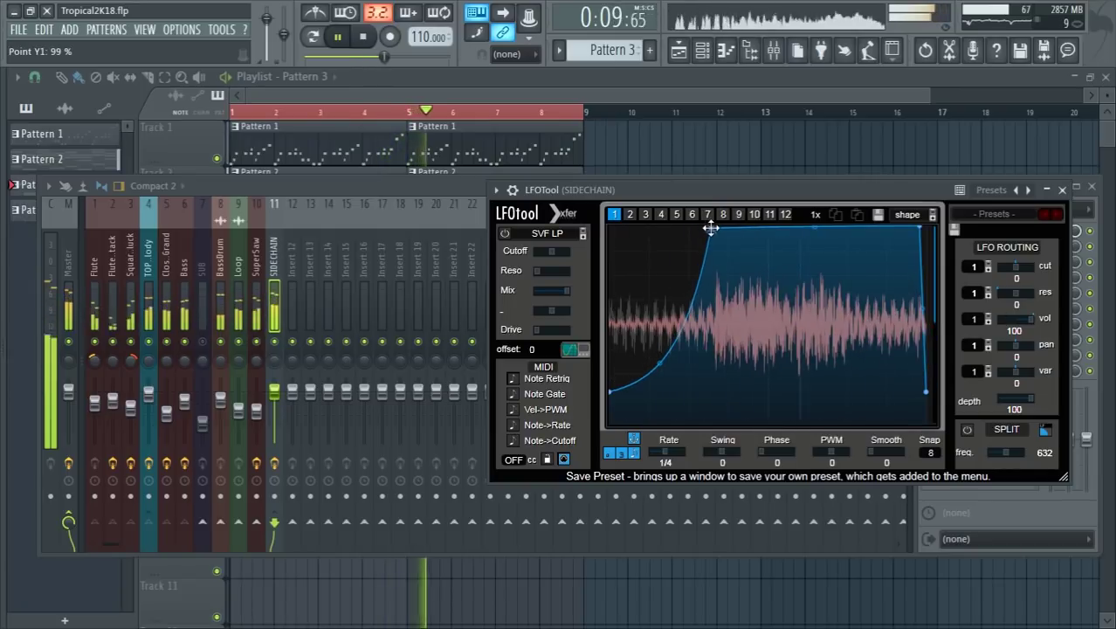
pyautogui.click(1061, 189)
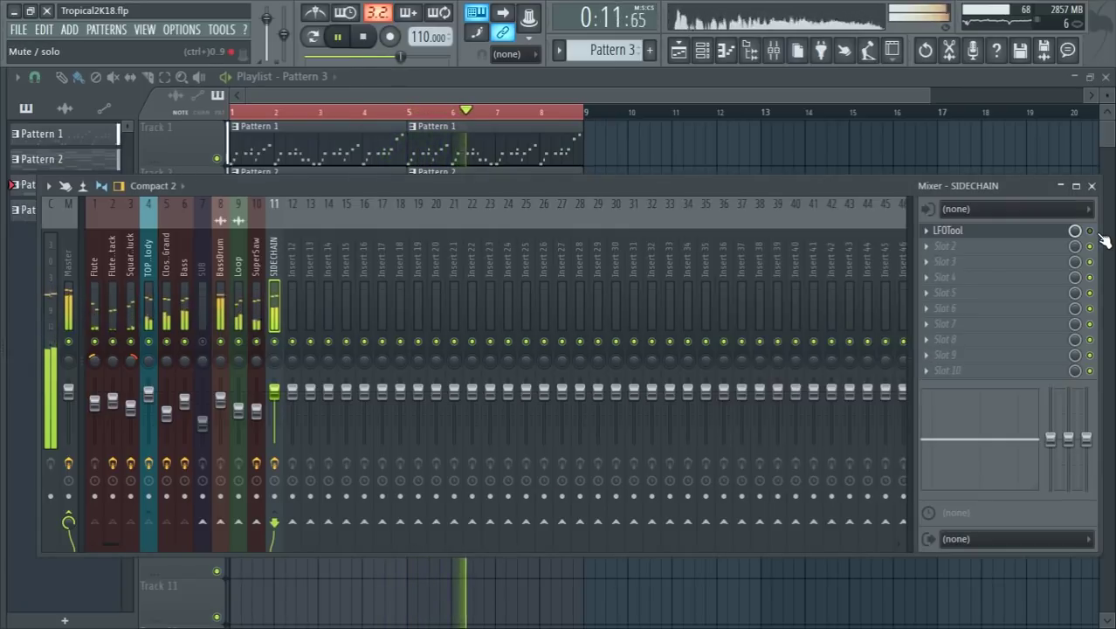
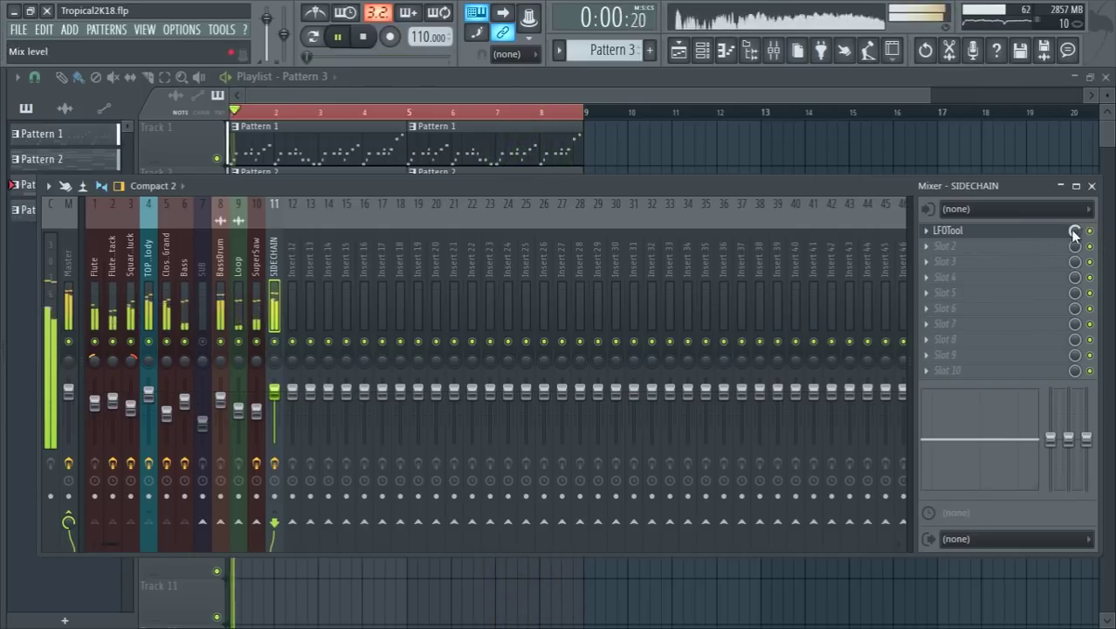
# Lower the SIDECHAIN LFOTool curve's starting point, shift its rise slightly later, and pull the SuperSaw fader down a little
pyautogui.click(998, 233)
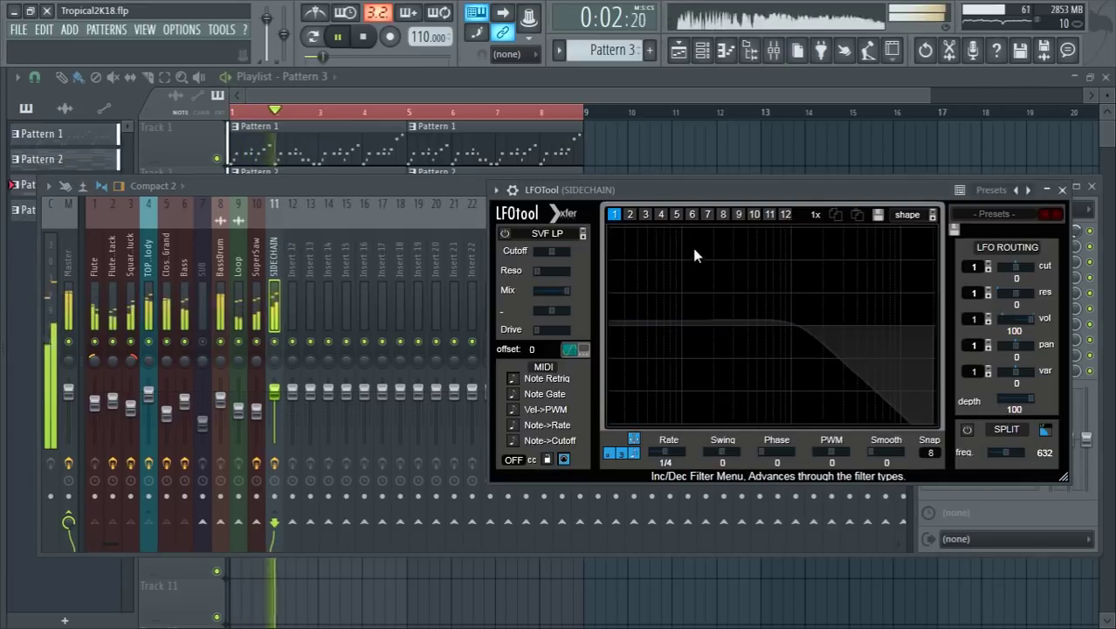
pyautogui.moveTo(814, 192); pyautogui.dragTo(703, 172)
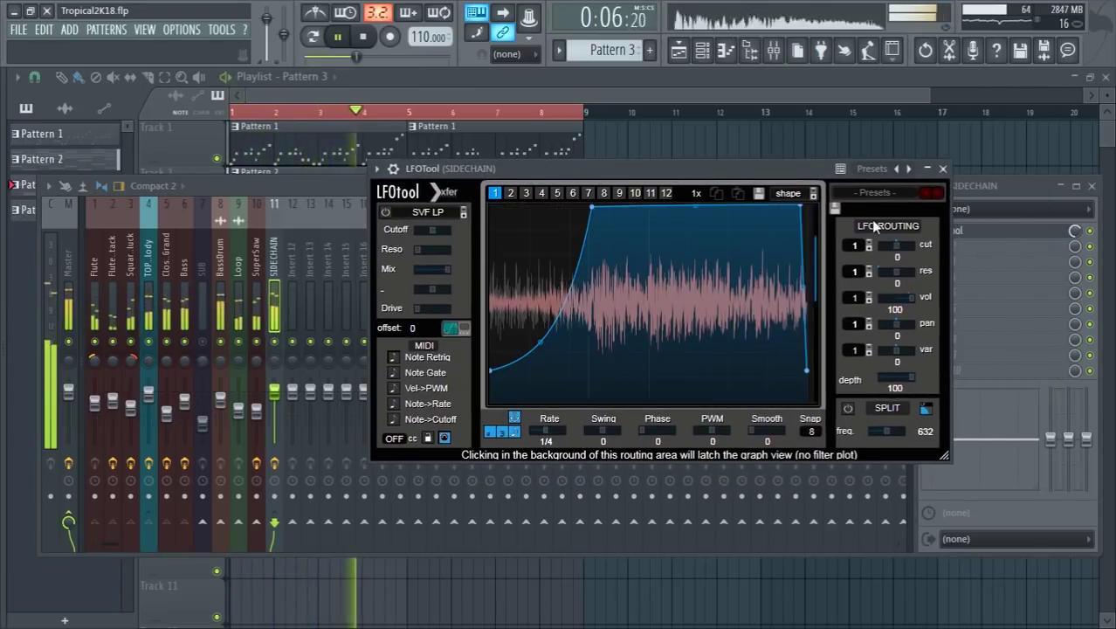
pyautogui.moveTo(591, 208)
pyautogui.mouseDown()
pyautogui.moveTo(578, 208)
pyautogui.moveTo(588, 207)
pyautogui.mouseUp()
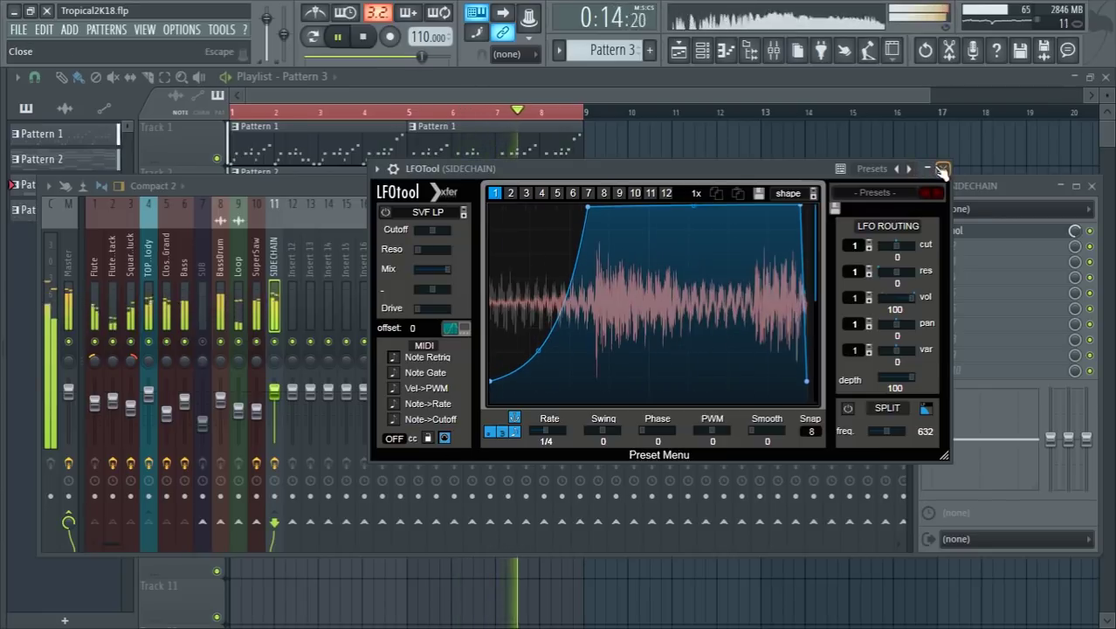
pyautogui.moveTo(588, 209); pyautogui.dragTo(593, 208)
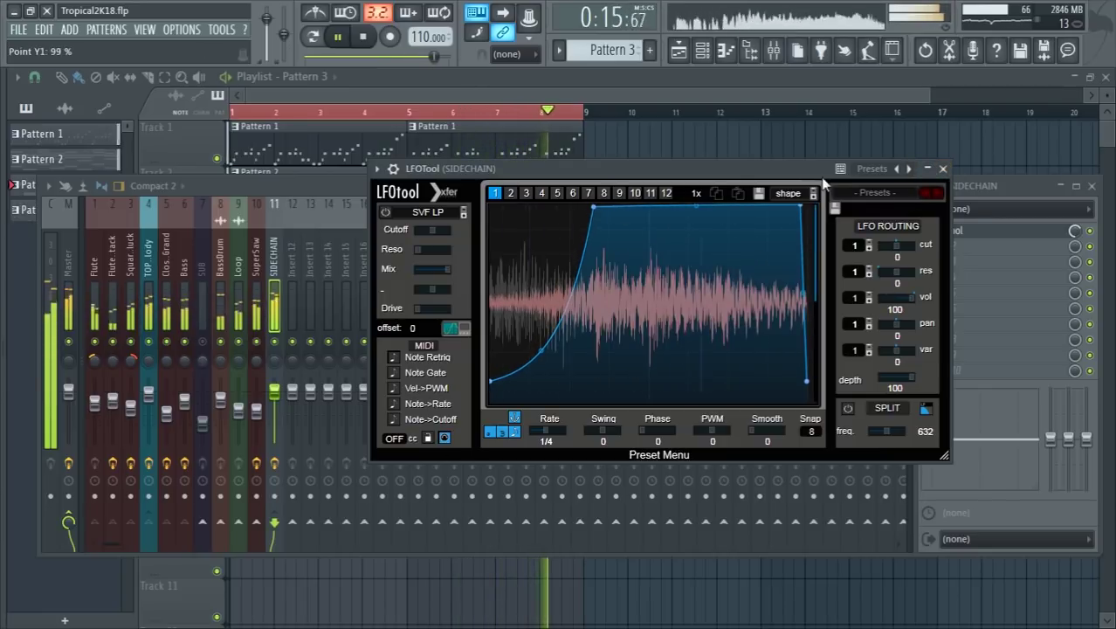
pyautogui.click(942, 168)
pyautogui.click(255, 408)
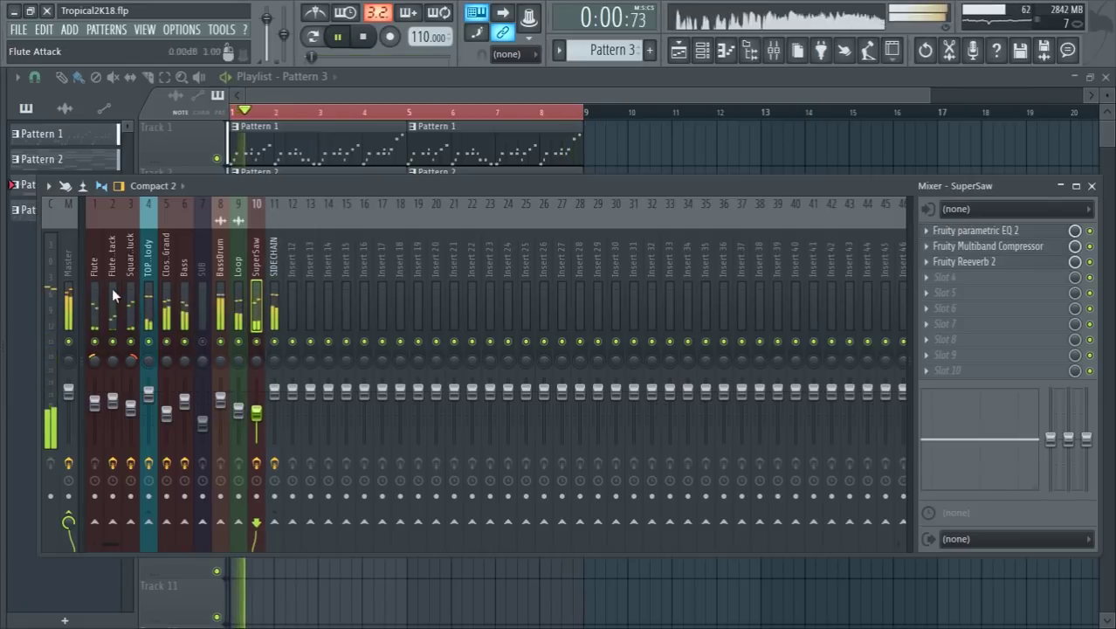
# Stop playback and load Fruity Reeverb 2 into the Master channel's first effect slot
pyautogui.click(74, 273)
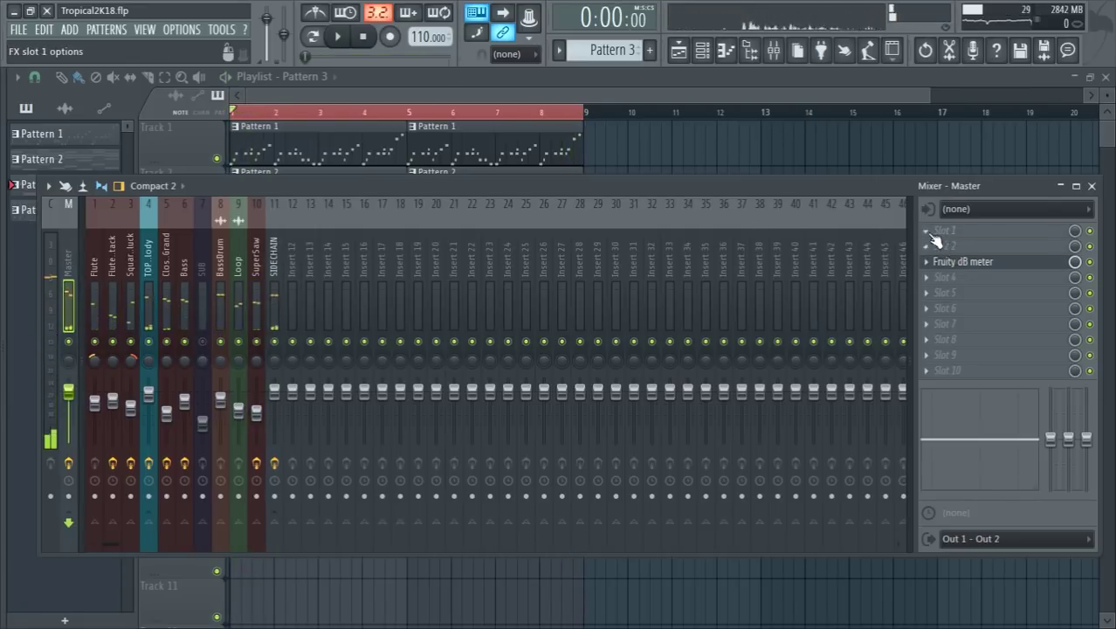
pyautogui.click(929, 231)
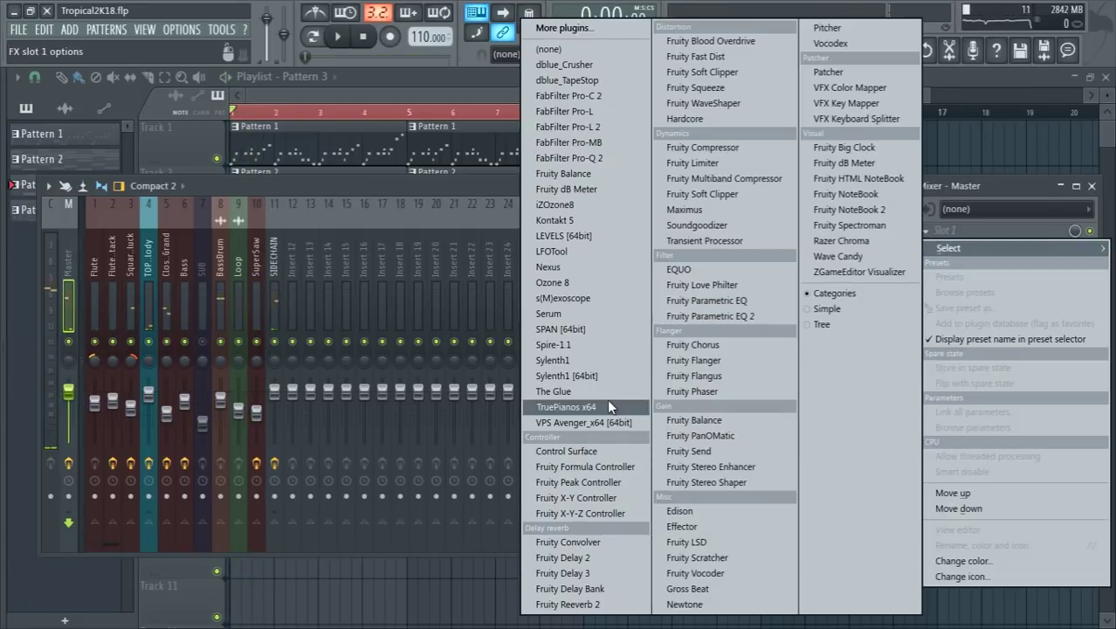
pyautogui.click(581, 605)
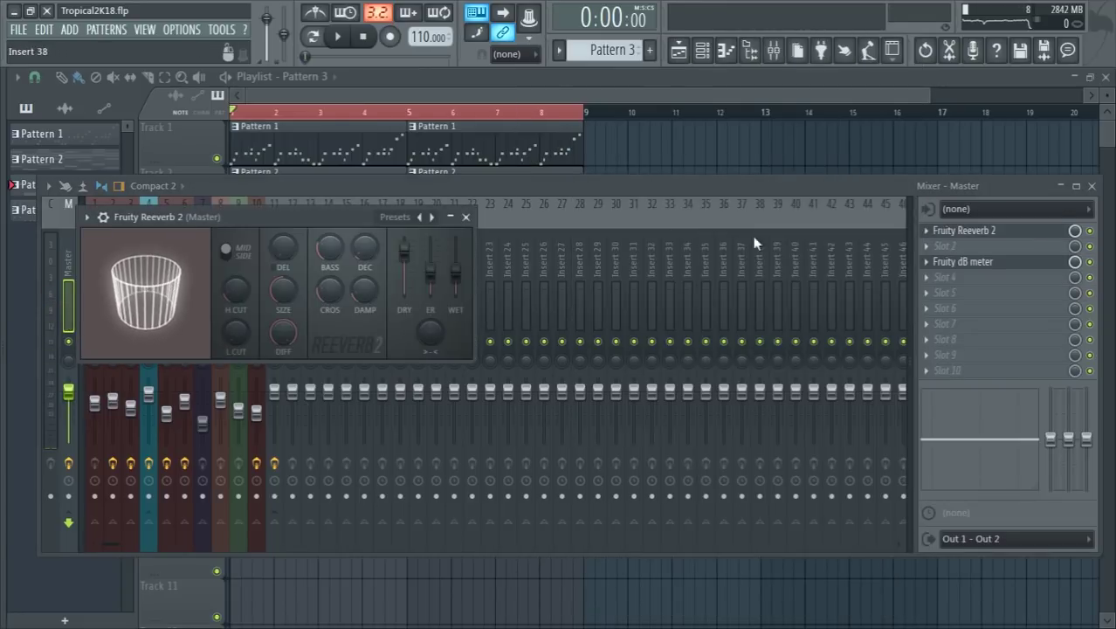
pyautogui.moveTo(829, 190); pyautogui.dragTo(841, 187)
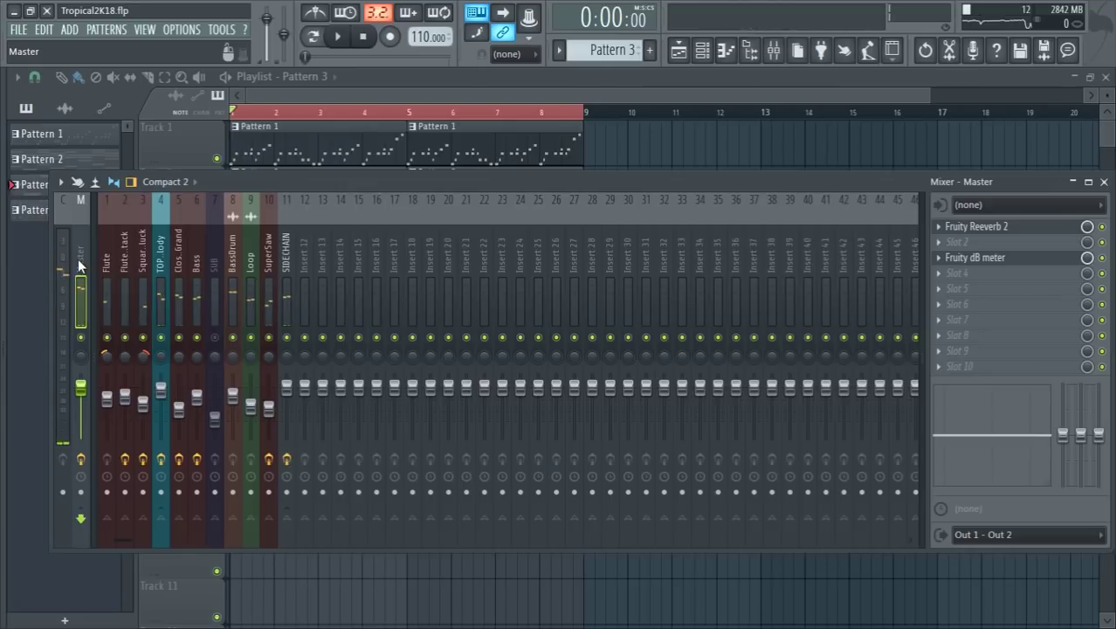
# Raise the Master reverb's low cut while auditioning it without dry signal, restore the dry level and set wet to 48%
pyautogui.click(1048, 229)
pyautogui.moveTo(403, 251); pyautogui.dragTo(404, 293)
pyautogui.press('space')
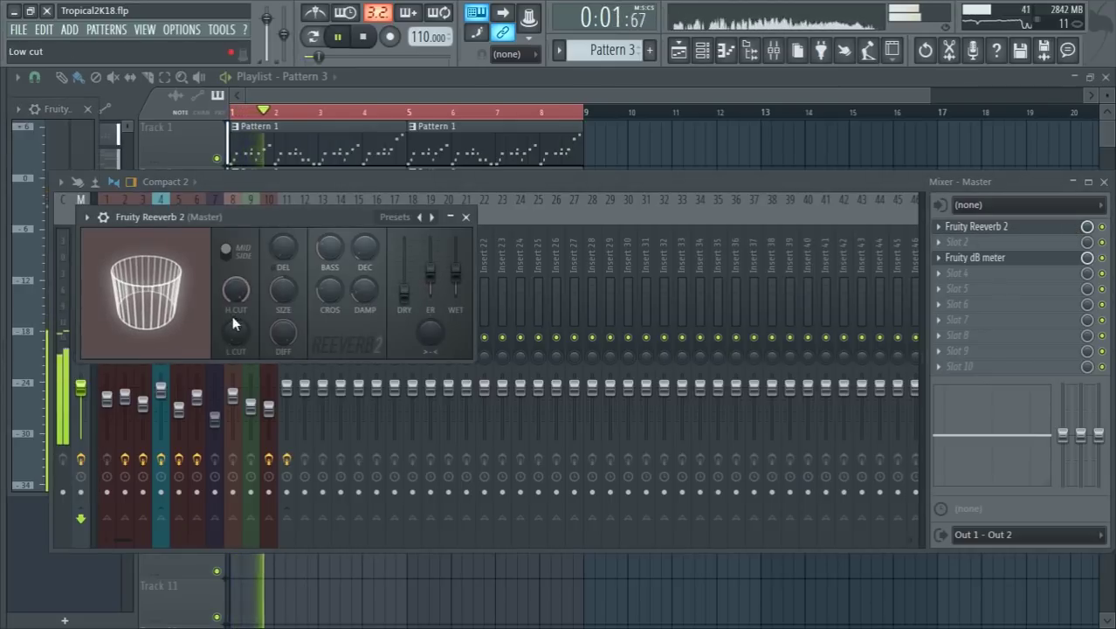
pyautogui.moveTo(235, 331); pyautogui.dragTo(235, 316)
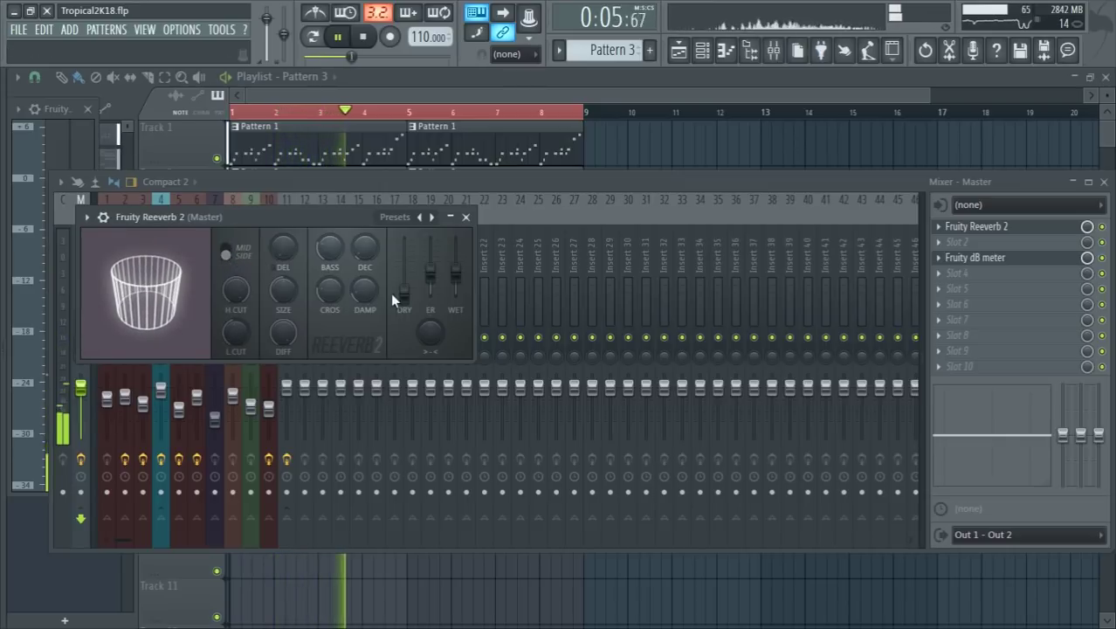
pyautogui.moveTo(405, 293); pyautogui.dragTo(405, 251)
pyautogui.moveTo(455, 277); pyautogui.dragTo(455, 271)
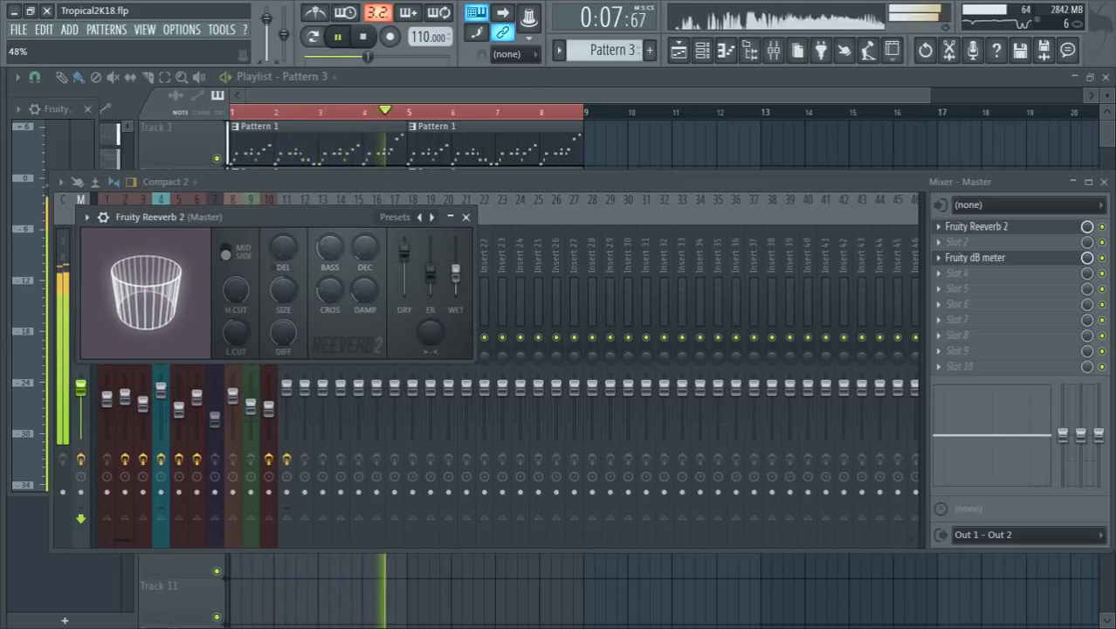
# Replace Fruity dB Meter on Master with Fruity Parametric EQ 2 and make band 1 a high pass at 26 Hz
pyautogui.rightClick(954, 258)
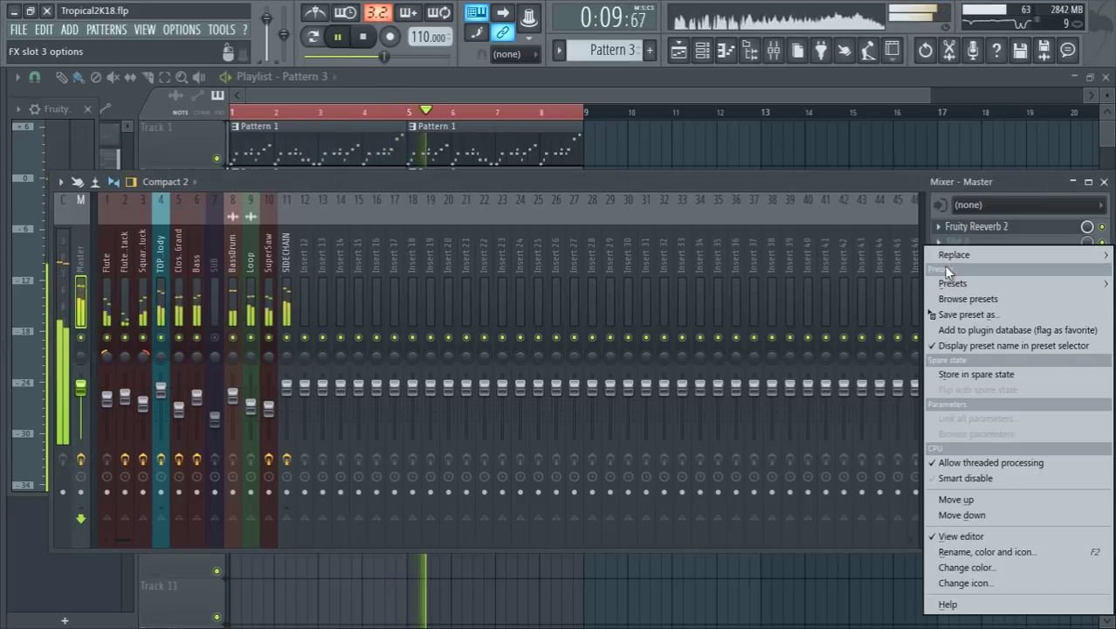
pyautogui.moveTo(948, 254)
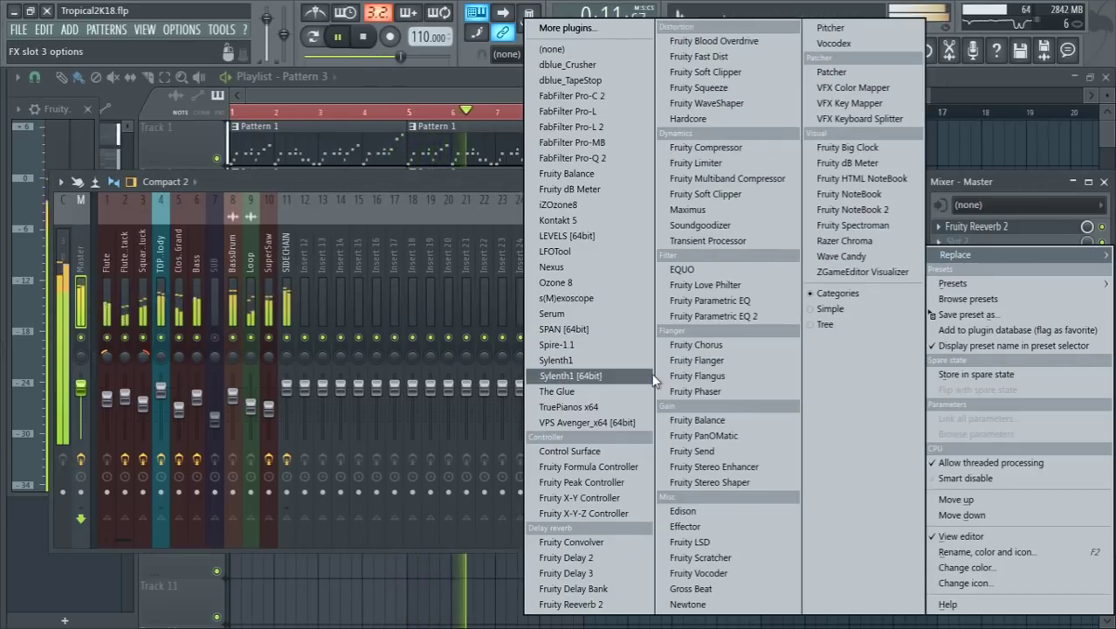
pyautogui.click(733, 315)
pyautogui.rightClick(86, 241)
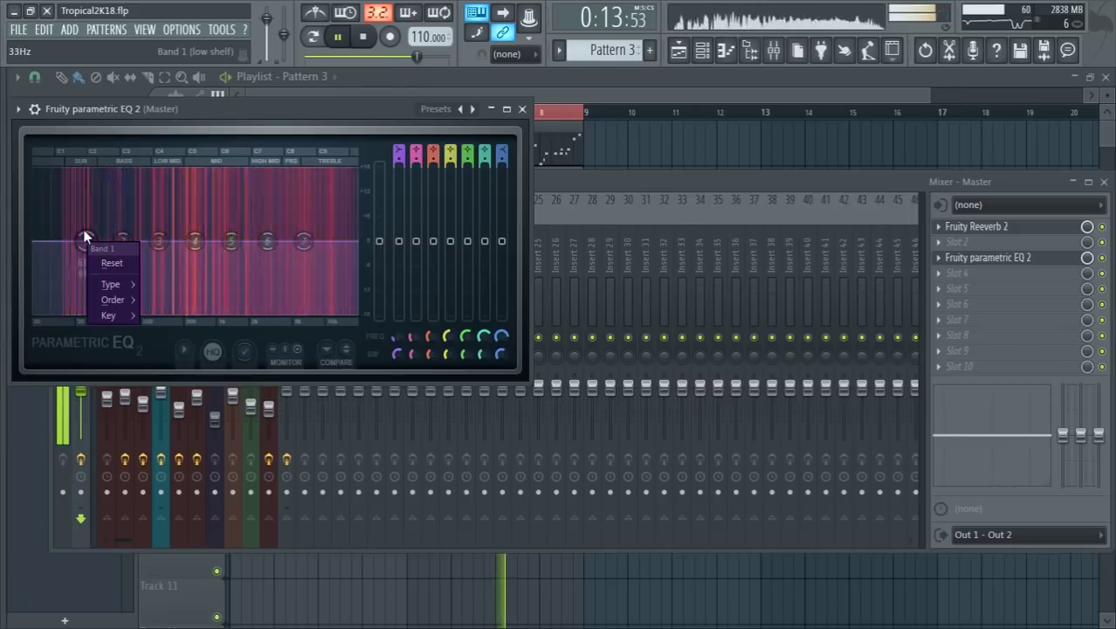
pyautogui.moveTo(109, 284)
pyautogui.click(174, 331)
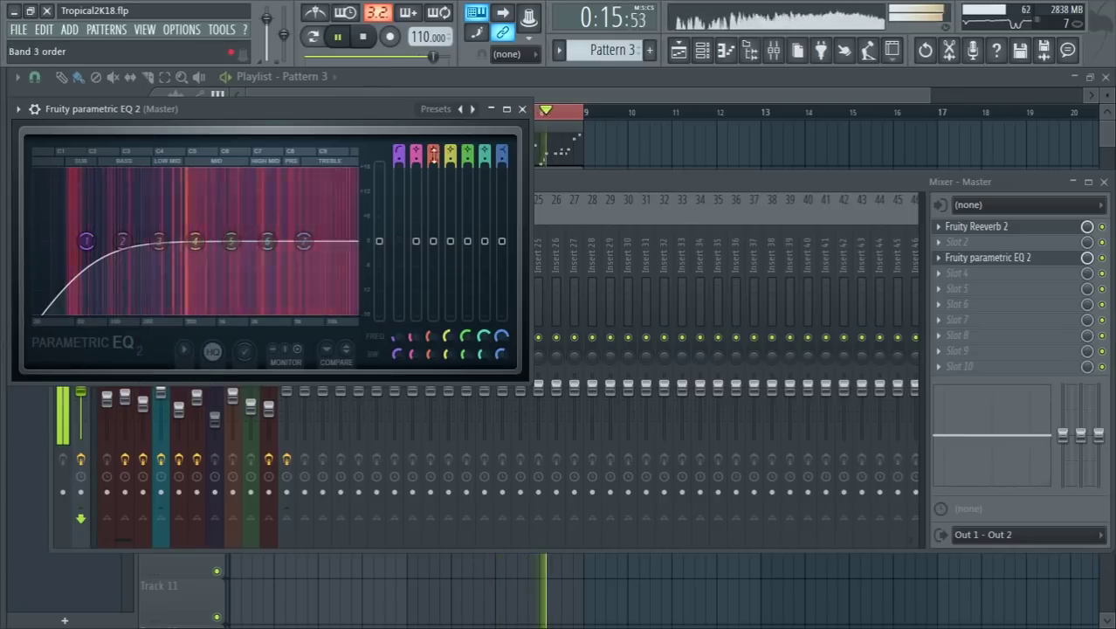
pyautogui.moveTo(399, 335); pyautogui.dragTo(399, 357)
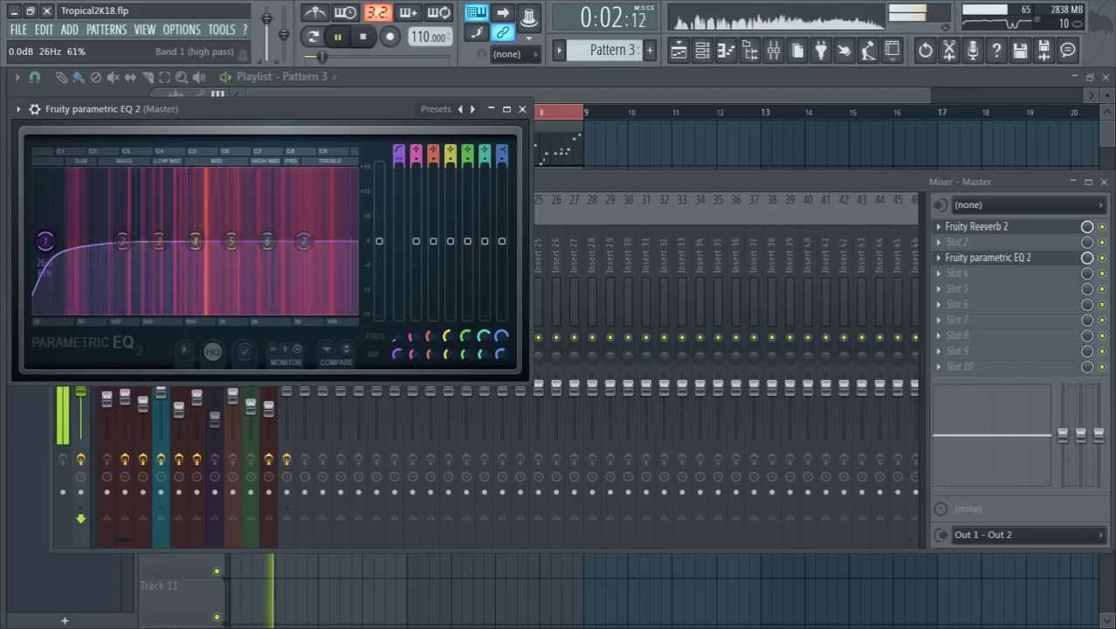
# Set the Master EQ's band 7 to -4.1 dB at 17994 Hz, band 4 to 0.6 dB, boost band 6 slightly, and move the EQ to slot 2
pyautogui.moveTo(303, 241); pyautogui.dragTo(353, 258)
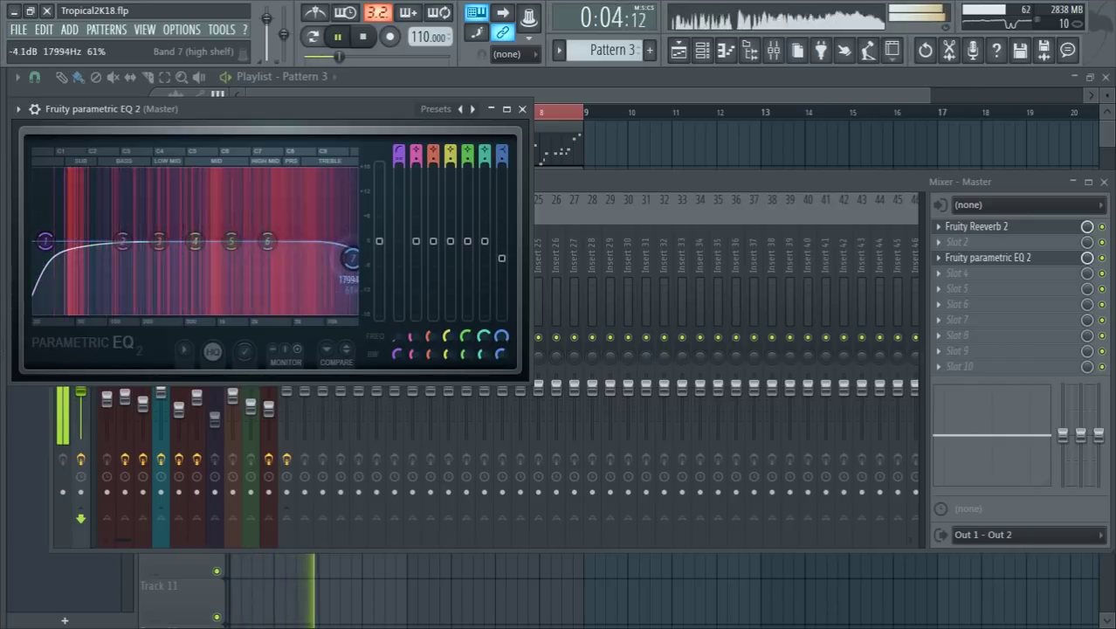
pyautogui.moveTo(267, 241); pyautogui.dragTo(321, 236)
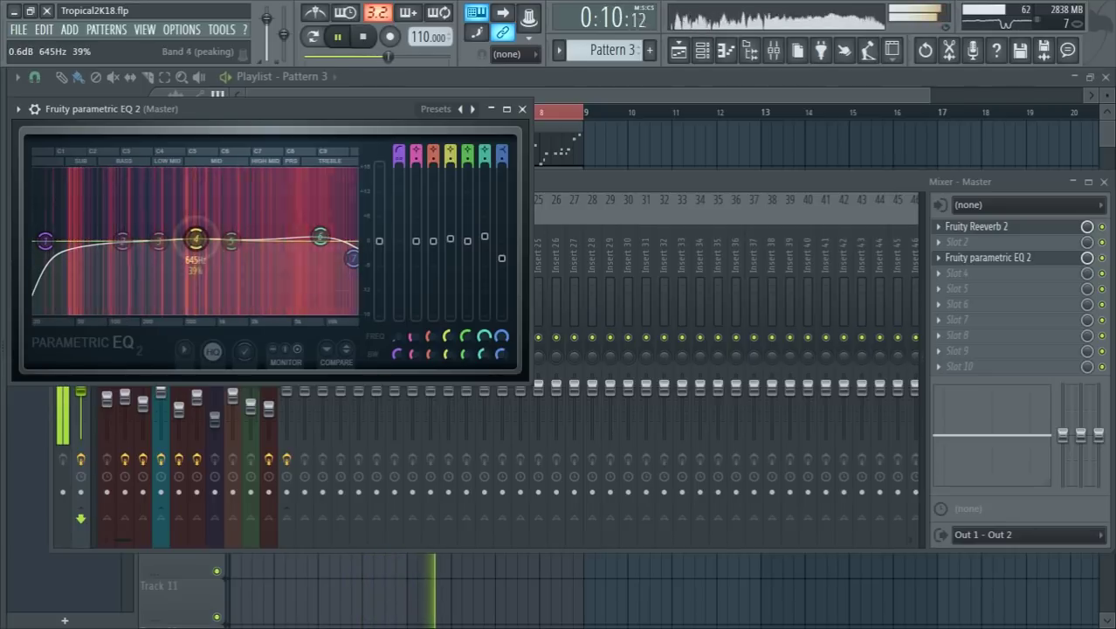
pyautogui.moveTo(985, 267); pyautogui.dragTo(978, 244)
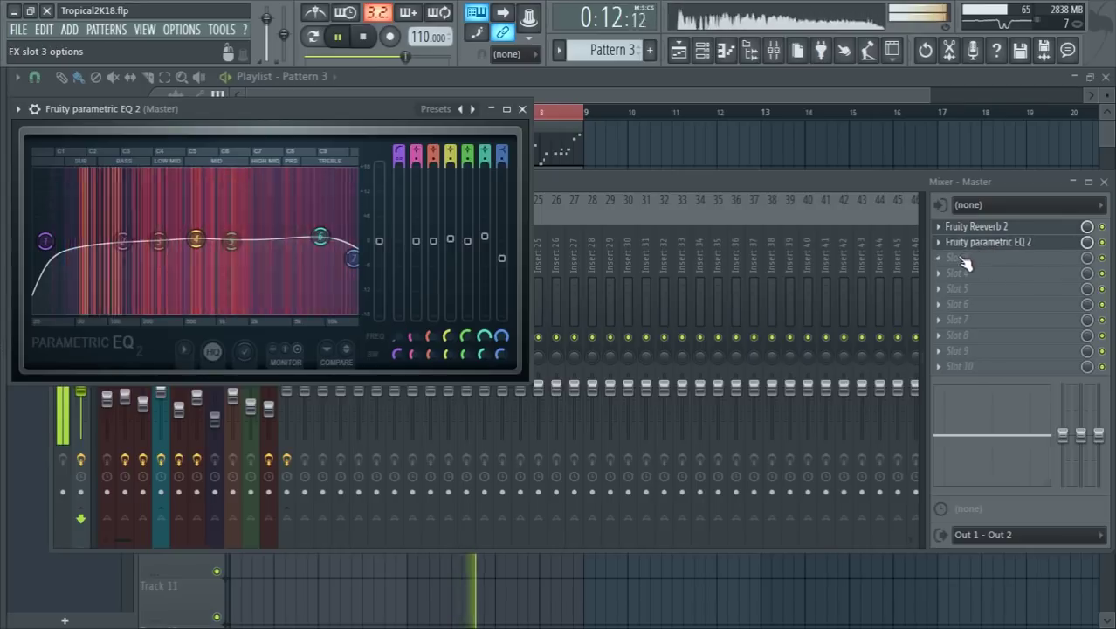
# Load Fruity Limiter into the Master channel's third effect slot and raise its gain slightly
pyautogui.click(970, 258)
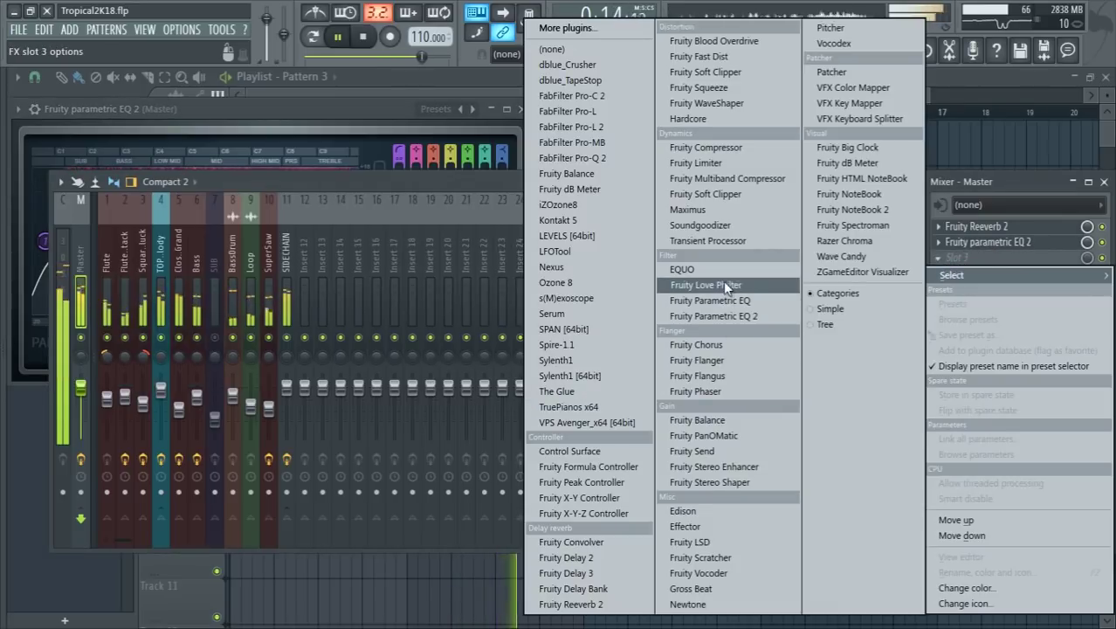
pyautogui.click(696, 162)
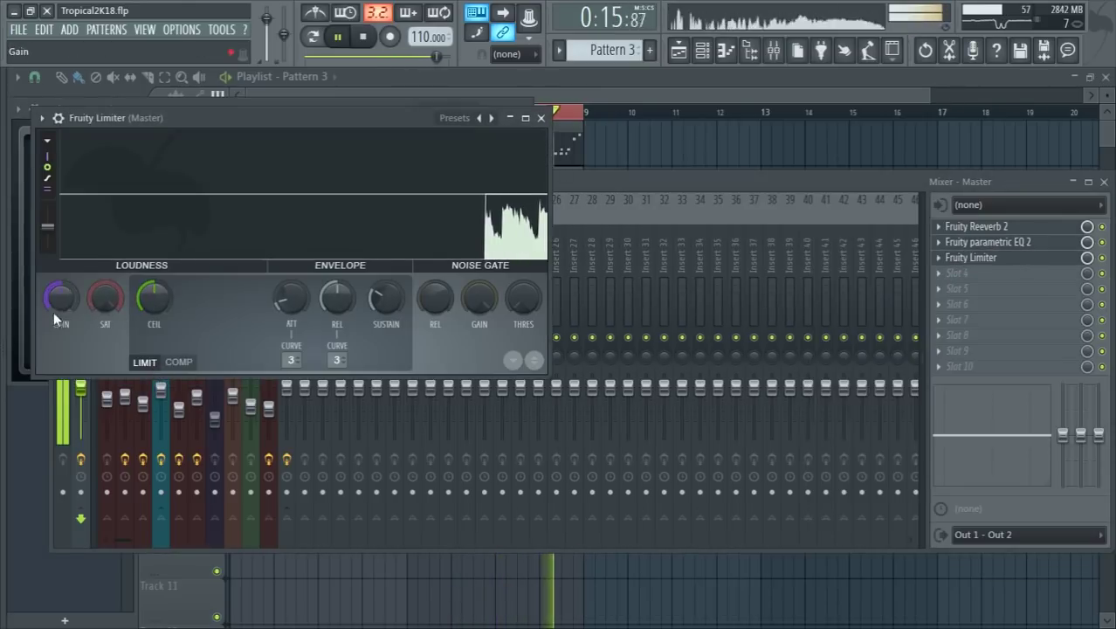
pyautogui.moveTo(53, 311); pyautogui.dragTo(54, 285)
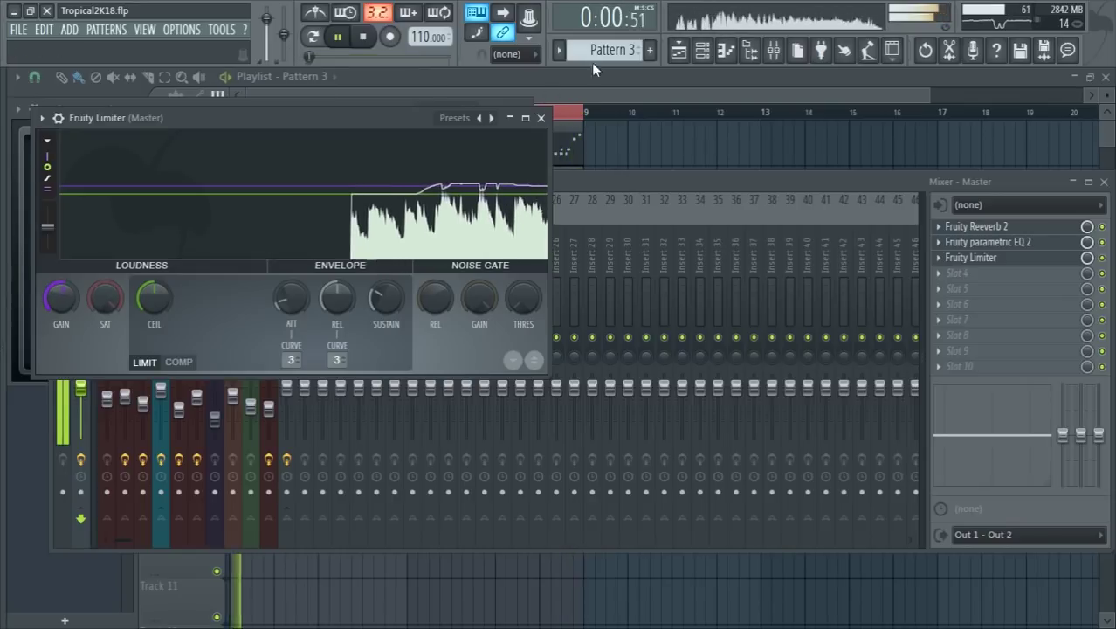
# Clear the playlist's time selection and play the finished song with the mixer moved below the arranged tracks
pyautogui.click(636, 89)
pyautogui.press('space')
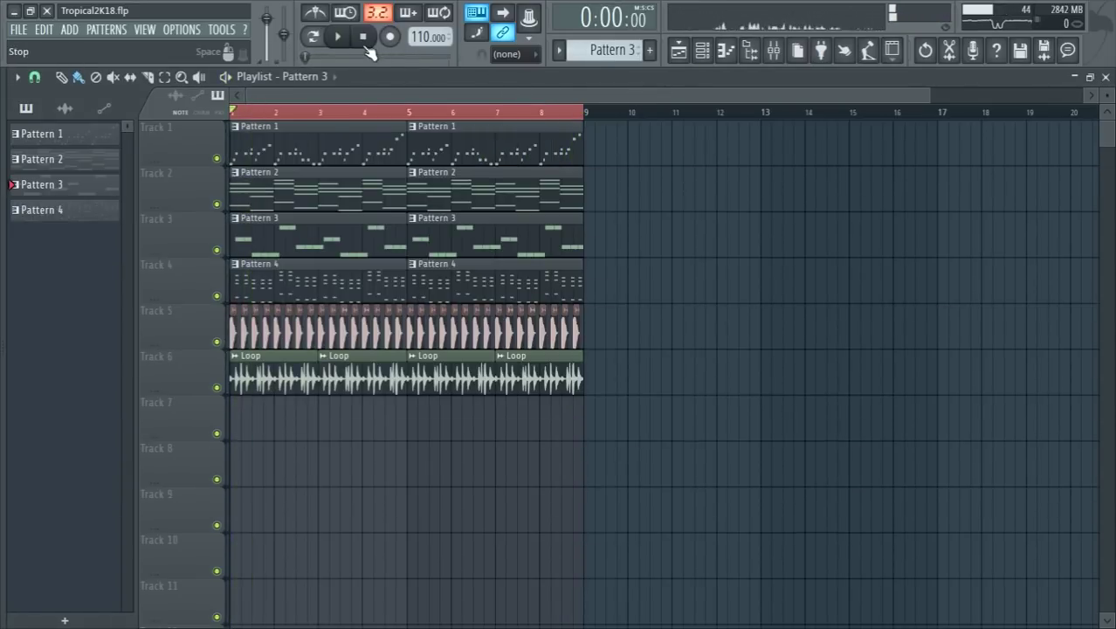
pyautogui.click(473, 111)
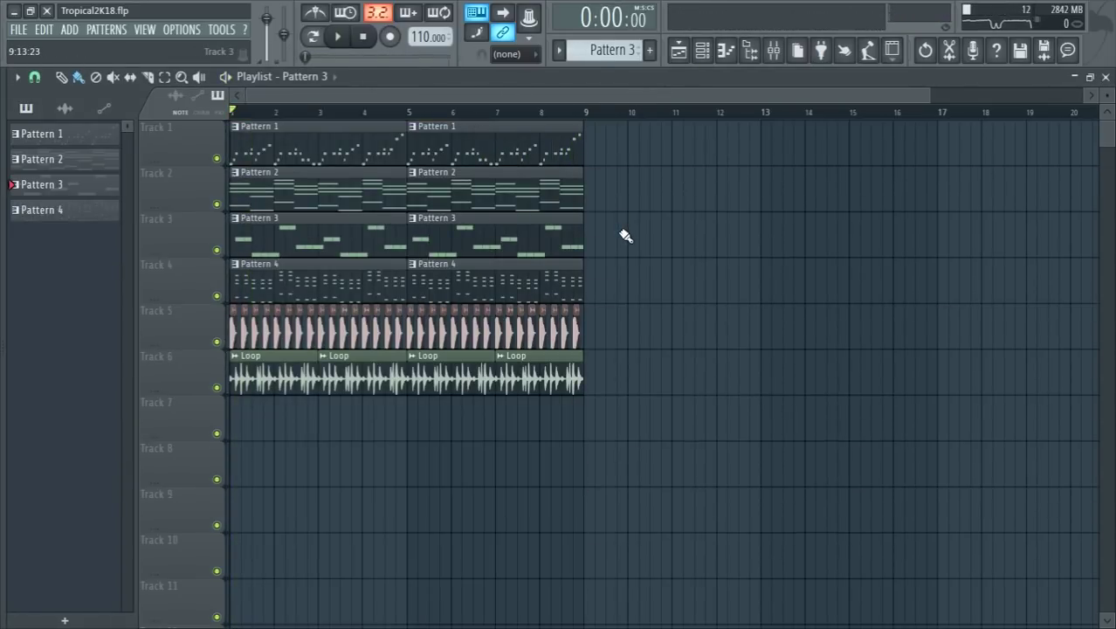
pyautogui.press('F9')
pyautogui.moveTo(561, 181); pyautogui.dragTo(536, 416)
pyautogui.press('space')
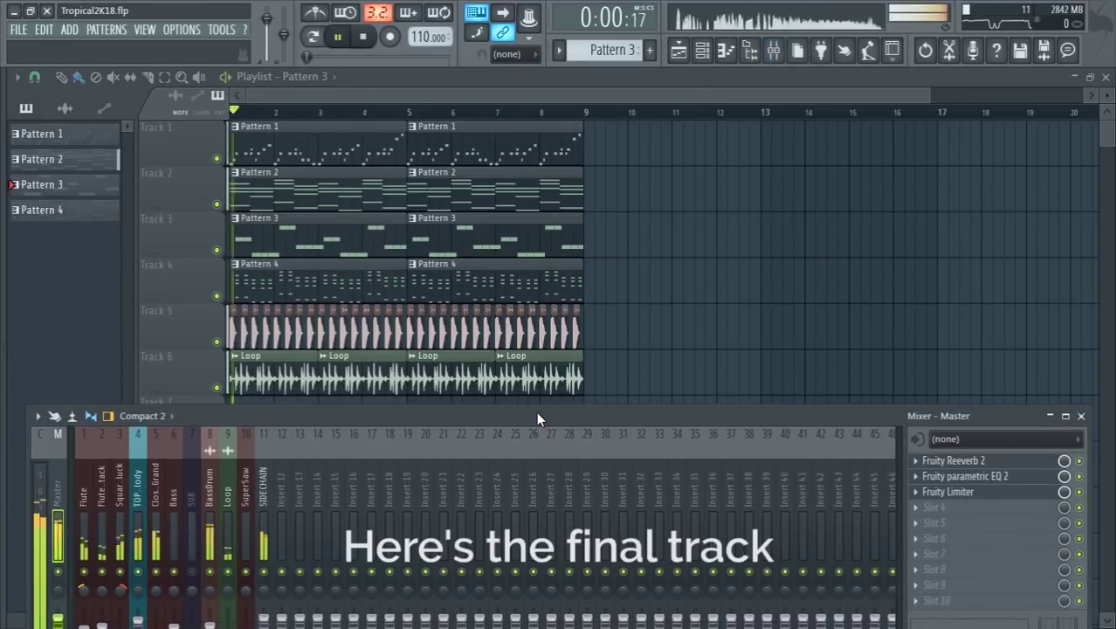